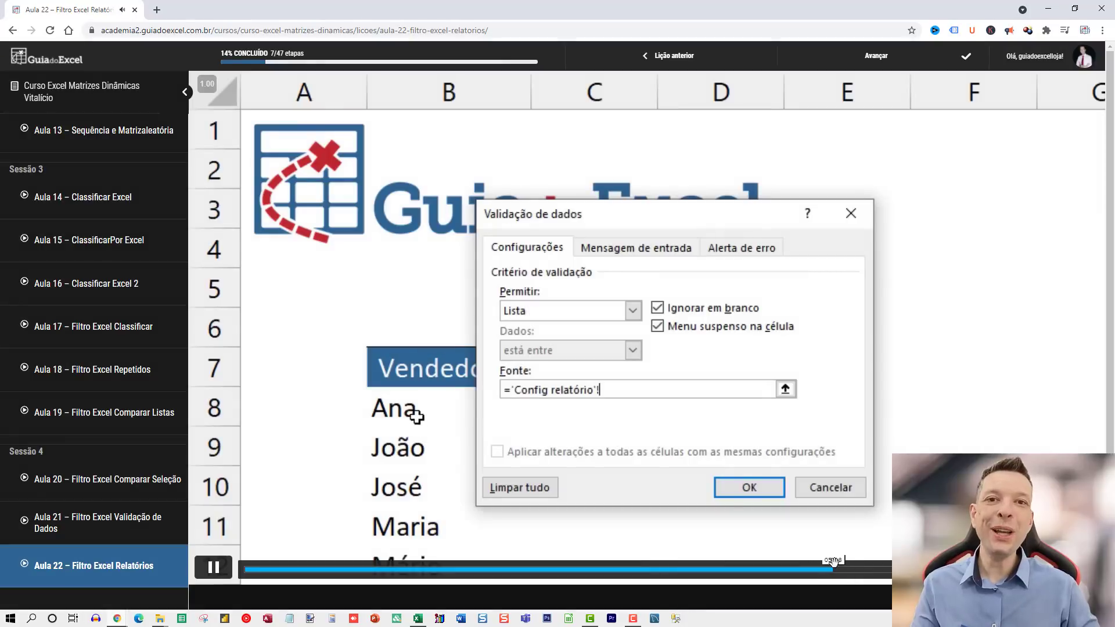
{"action": "left_click", "coordinate": [831, 574]}
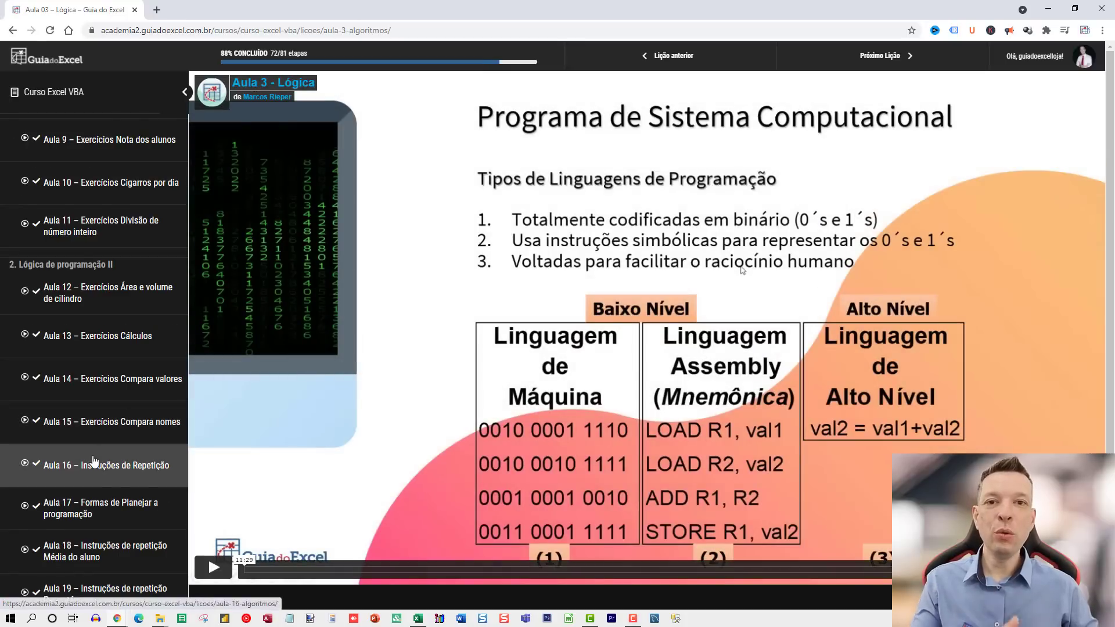
{"action": "scroll", "coordinate": [93, 441], "scroll_direction": "down", "scroll_amount": 9}
{"action": "scroll", "coordinate": [85, 444], "scroll_direction": "down", "scroll_amount": 7}
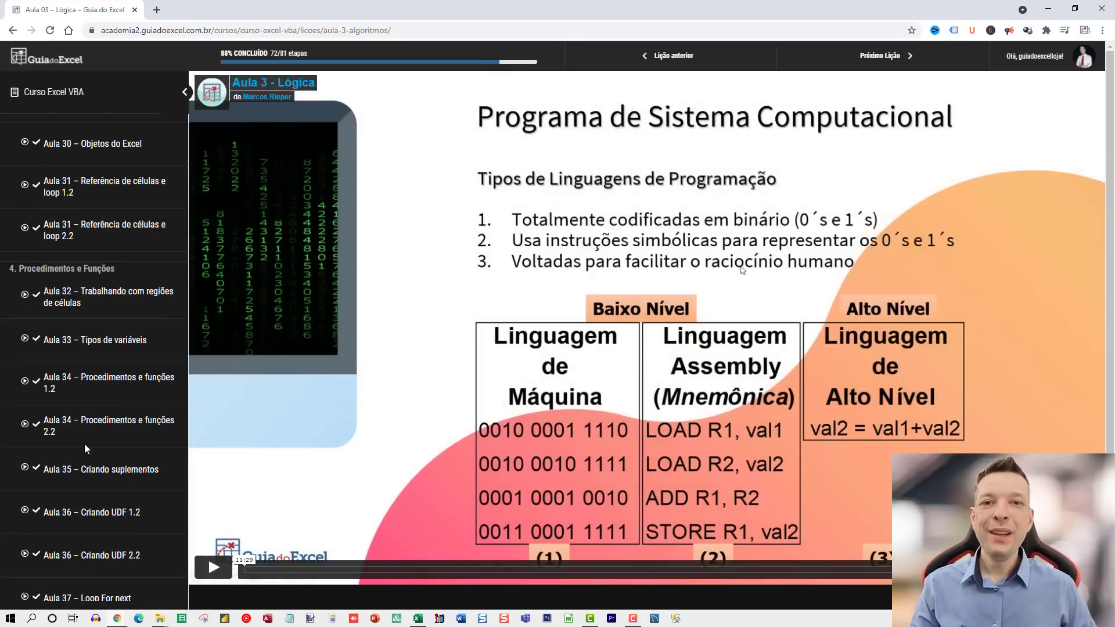
{"action": "scroll", "coordinate": [92, 474], "scroll_direction": "down", "scroll_amount": 9}
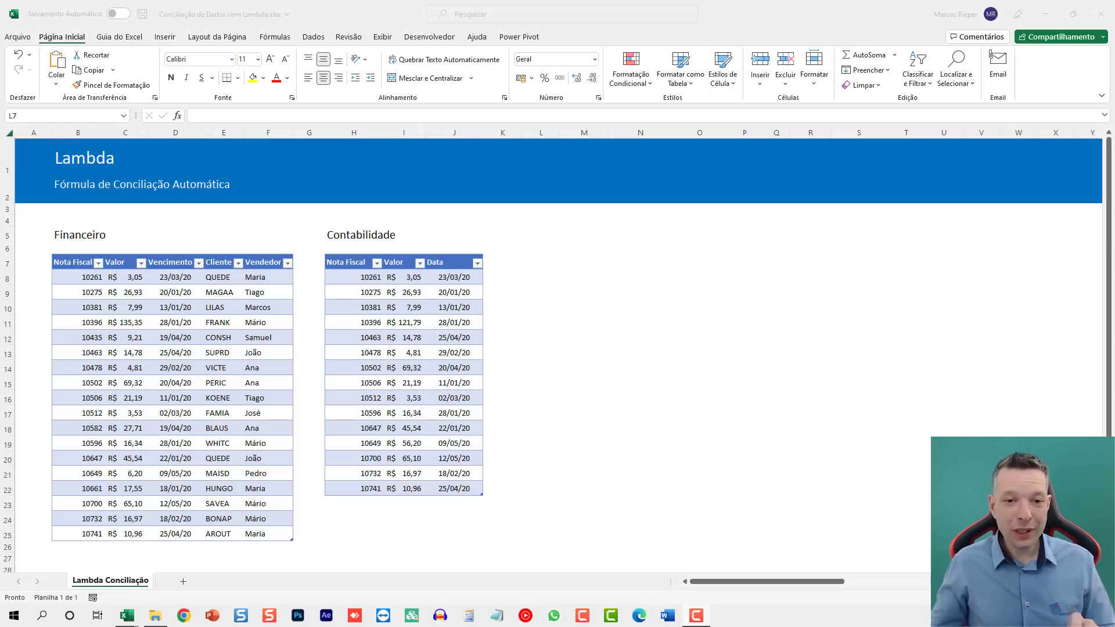
- Compare the first invoice number and value in the Financeiro table with those in the Contabilidade table
{"action": "left_click", "coordinate": [546, 258]}
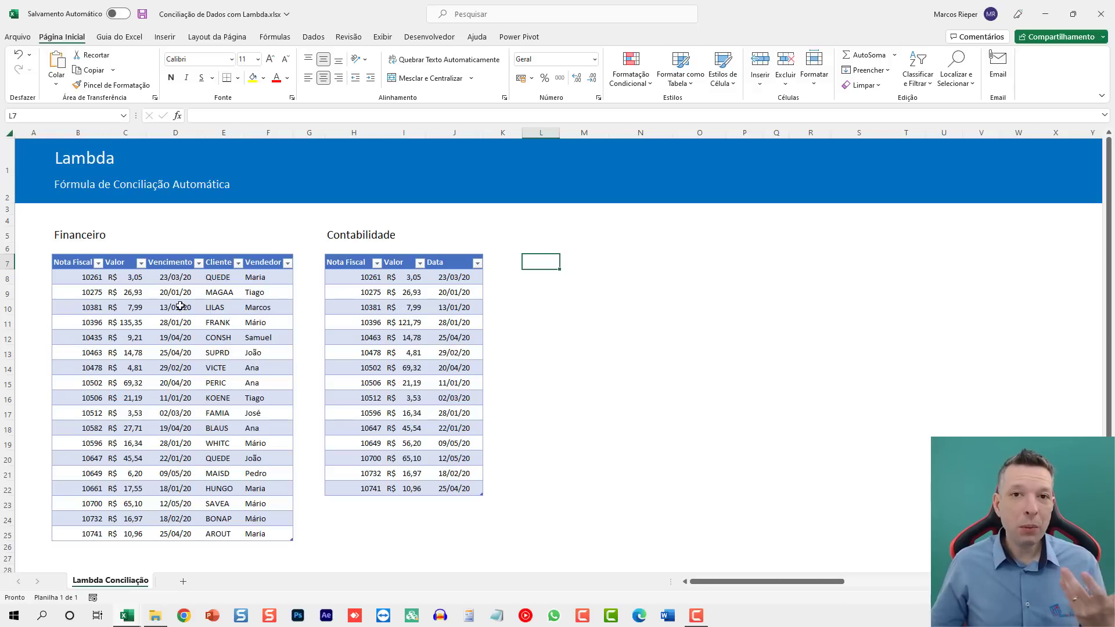
{"action": "left_click", "coordinate": [87, 278]}
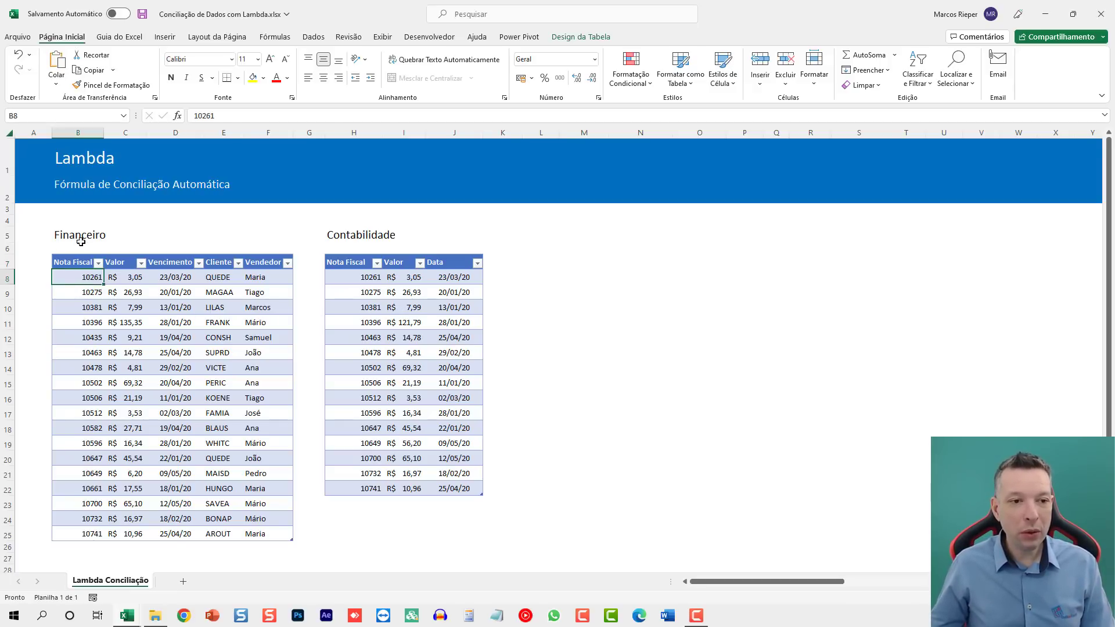
{"action": "left_click", "coordinate": [367, 275]}
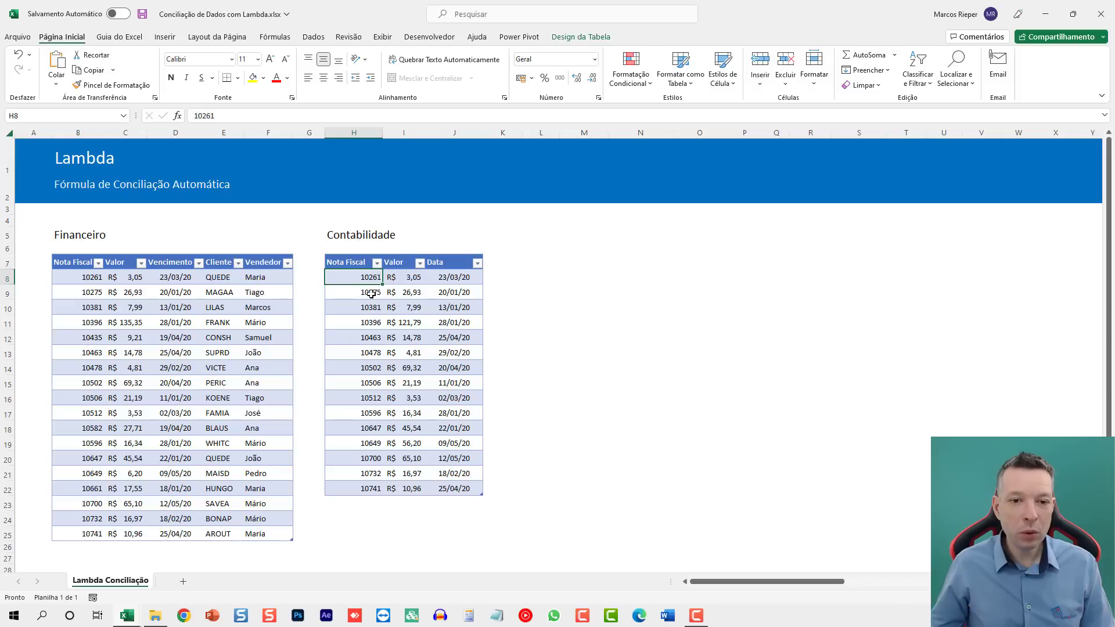
{"action": "left_click", "coordinate": [134, 277]}
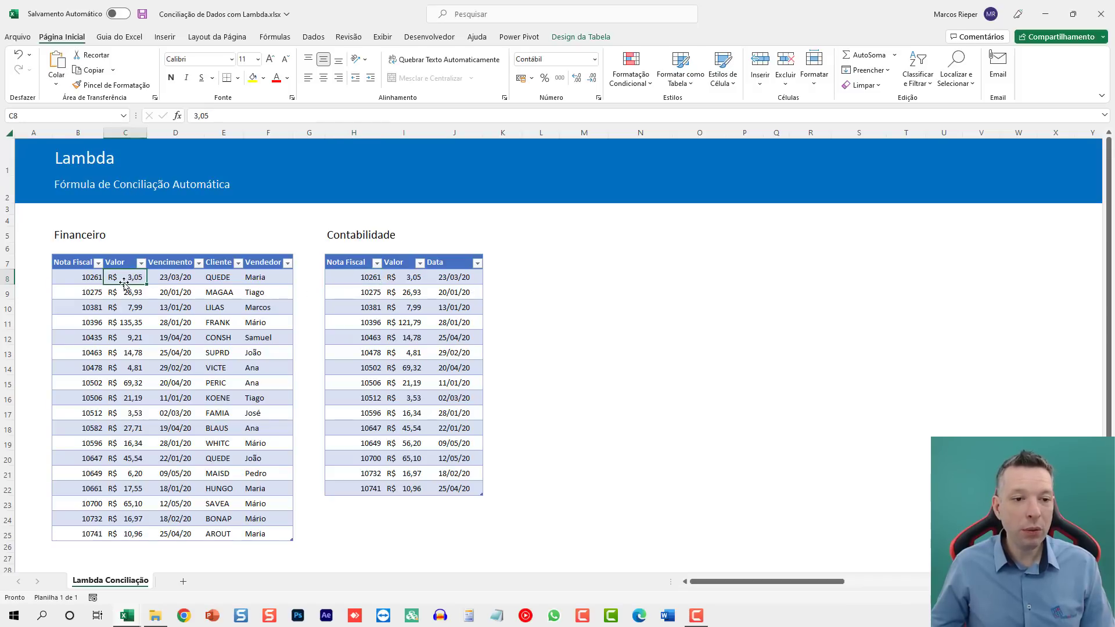
{"action": "left_click", "coordinate": [405, 276]}
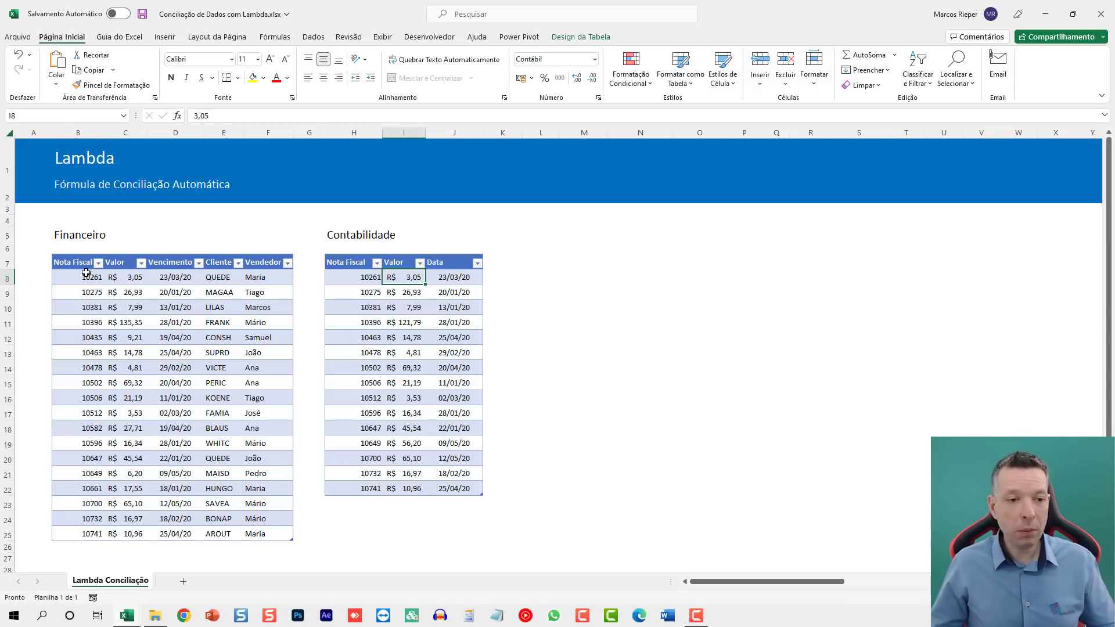
- Copy the Financeiro table's Nota Fiscal column with its header and paste it as values starting at M7
{"action": "left_click_drag", "start_coordinate": [67, 261], "coordinate": [64, 534]}
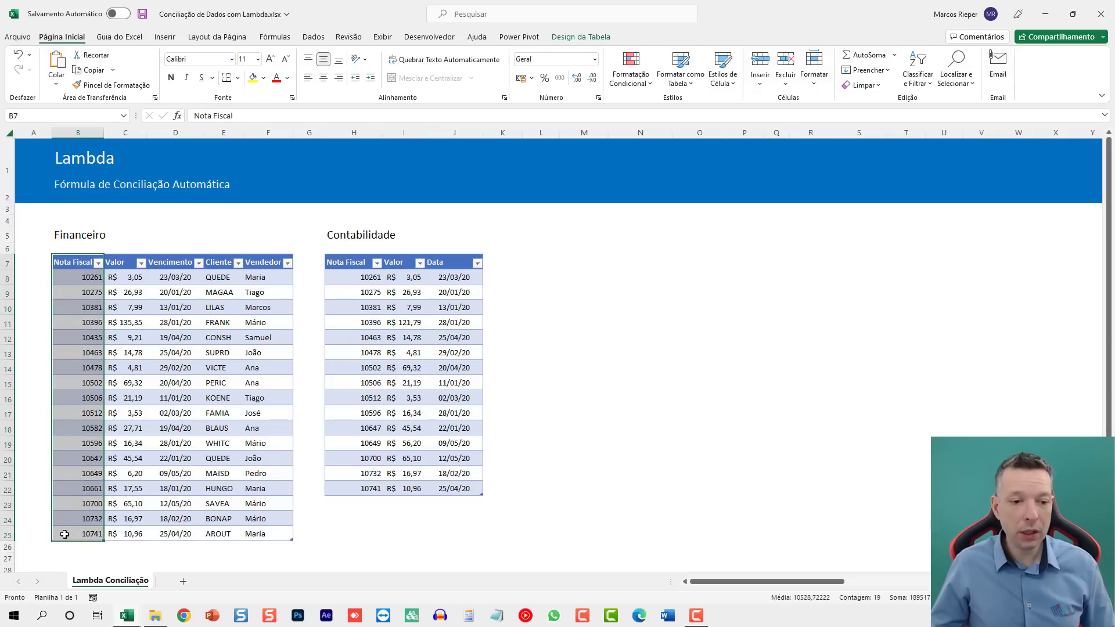
{"action": "key", "text": "ctrl+c"}
{"action": "left_click", "coordinate": [568, 262]}
{"action": "right_click", "coordinate": [568, 261]}
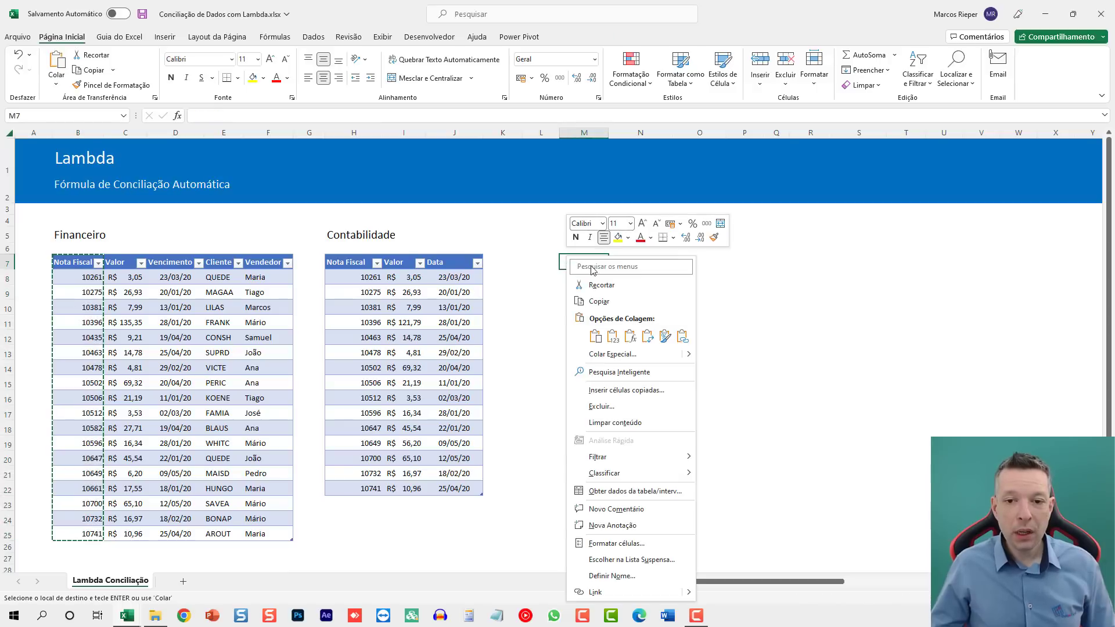
{"action": "left_click", "coordinate": [611, 331]}
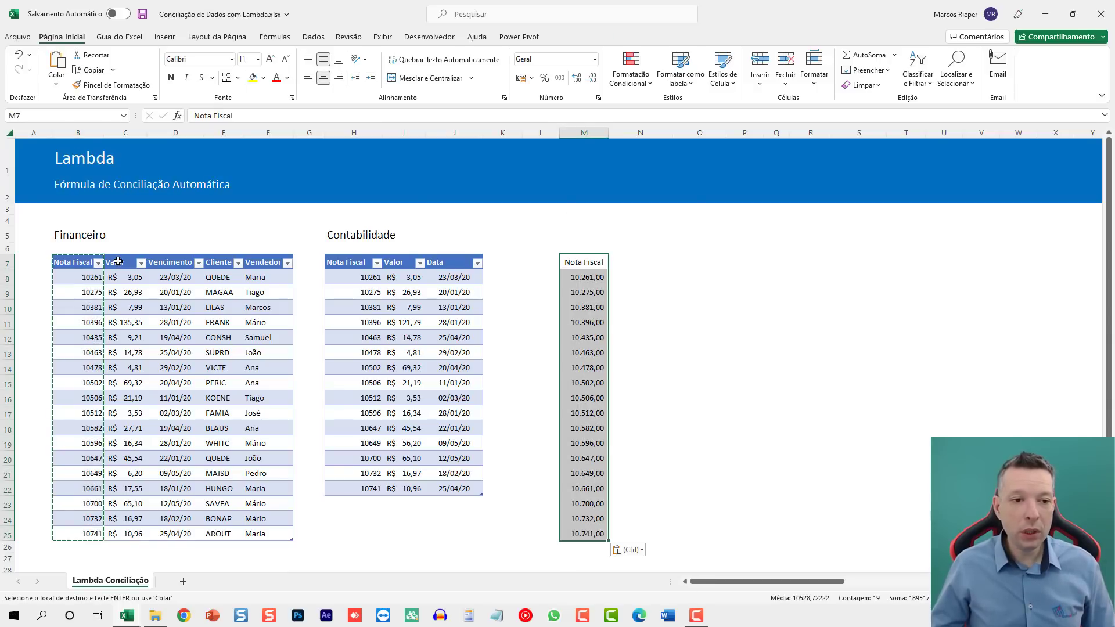
- Copy the Financeiro Valor cells C7:C24 and paste them as values starting at N7
{"action": "left_click_drag", "start_coordinate": [118, 262], "coordinate": [125, 518]}
{"action": "key", "text": "ctrl+c"}
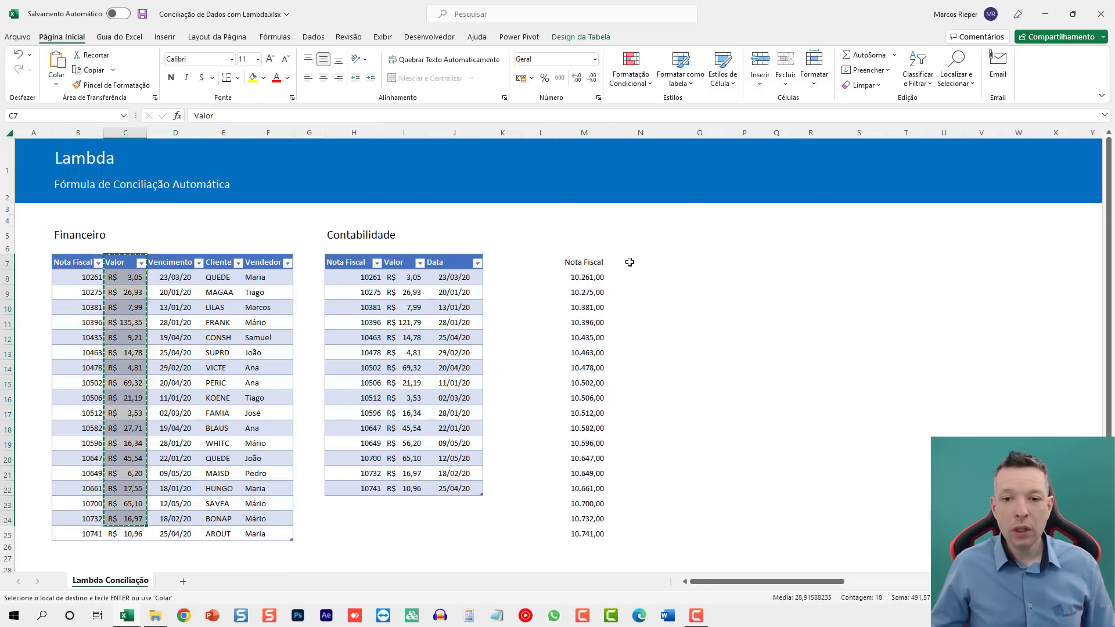
{"action": "right_click", "coordinate": [630, 262]}
{"action": "left_click", "coordinate": [675, 336]}
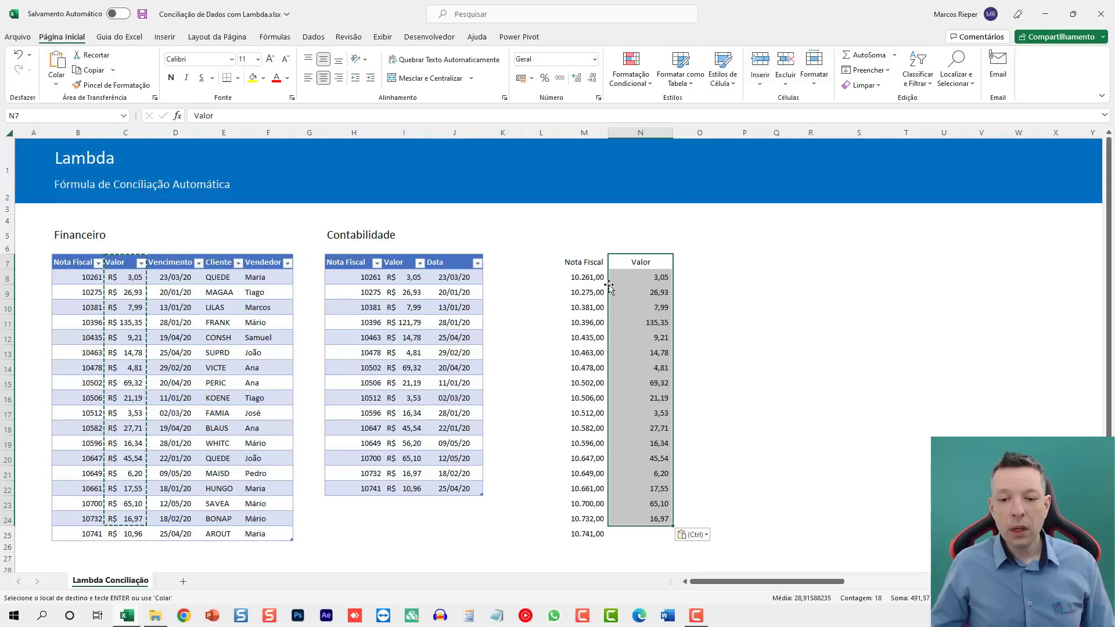
{"action": "key", "text": "Escape"}
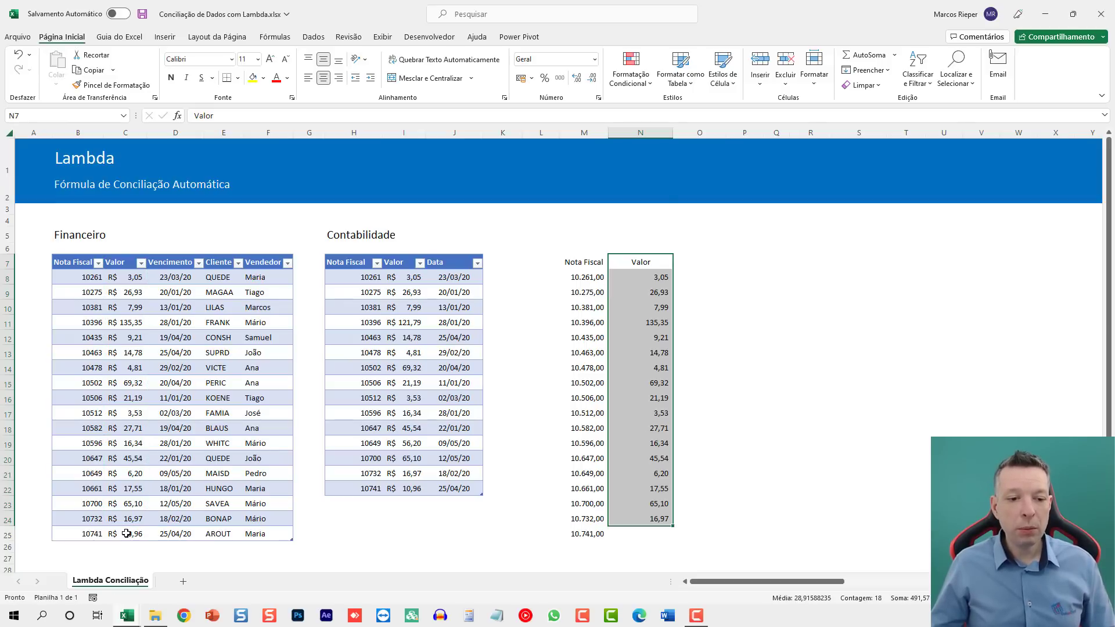
- Copy the complete Financeiro Valor column, C7:C25, and paste it as values starting at N7
{"action": "left_click_drag", "start_coordinate": [127, 534], "coordinate": [135, 261]}
{"action": "key", "text": "ctrl+c"}
{"action": "left_click", "coordinate": [641, 262]}
{"action": "right_click", "coordinate": [641, 262]}
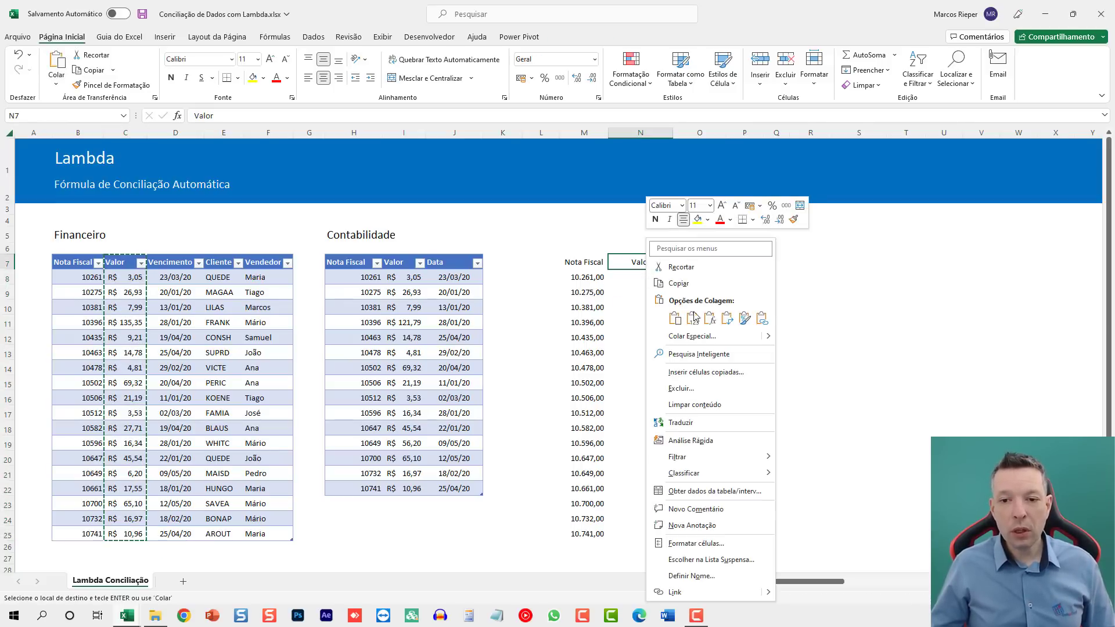
{"action": "left_click", "coordinate": [658, 309]}
{"action": "key", "text": "Escape"}
- Change the header of the pasted invoice number column in M7 to Nome
{"action": "left_click", "coordinate": [582, 263]}
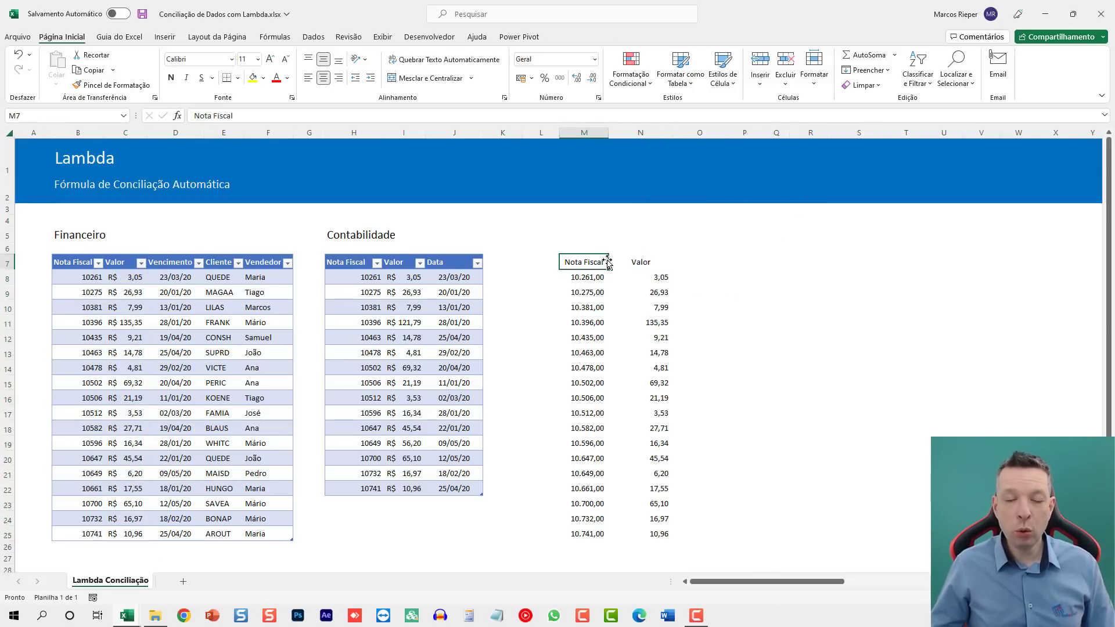
{"action": "type", "text": "Nome"}
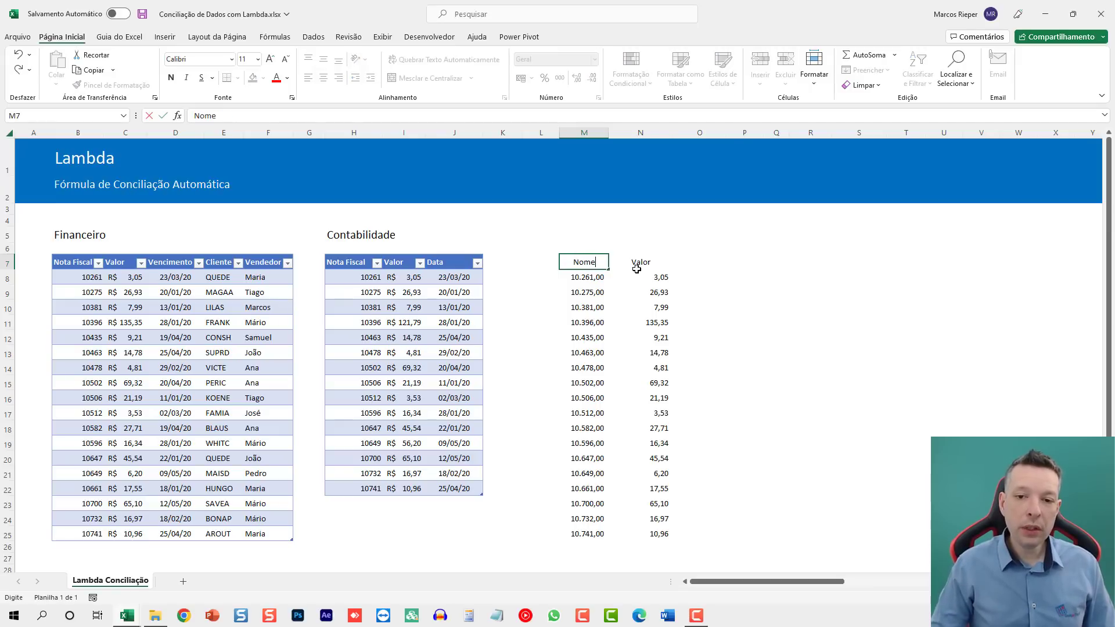
{"action": "left_click", "coordinate": [636, 268]}
- Reduce the number format of the invoice numbers in M8:M25 to no decimal places
{"action": "key", "text": "Down"}
{"action": "key", "text": "Left"}
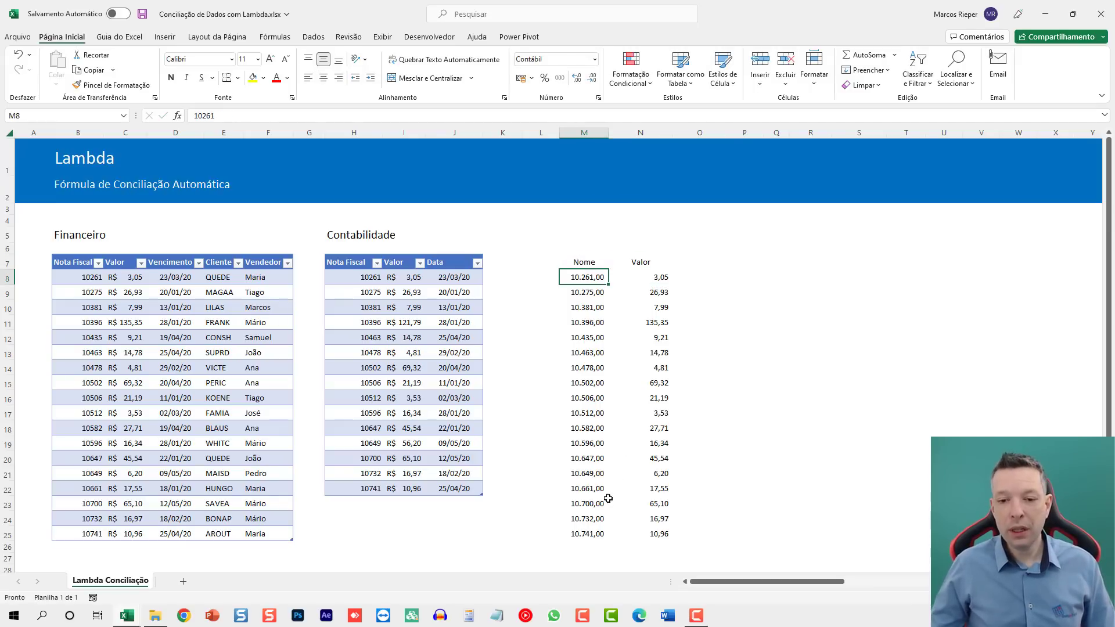
{"action": "left_click", "coordinate": [593, 534], "text": "shift"}
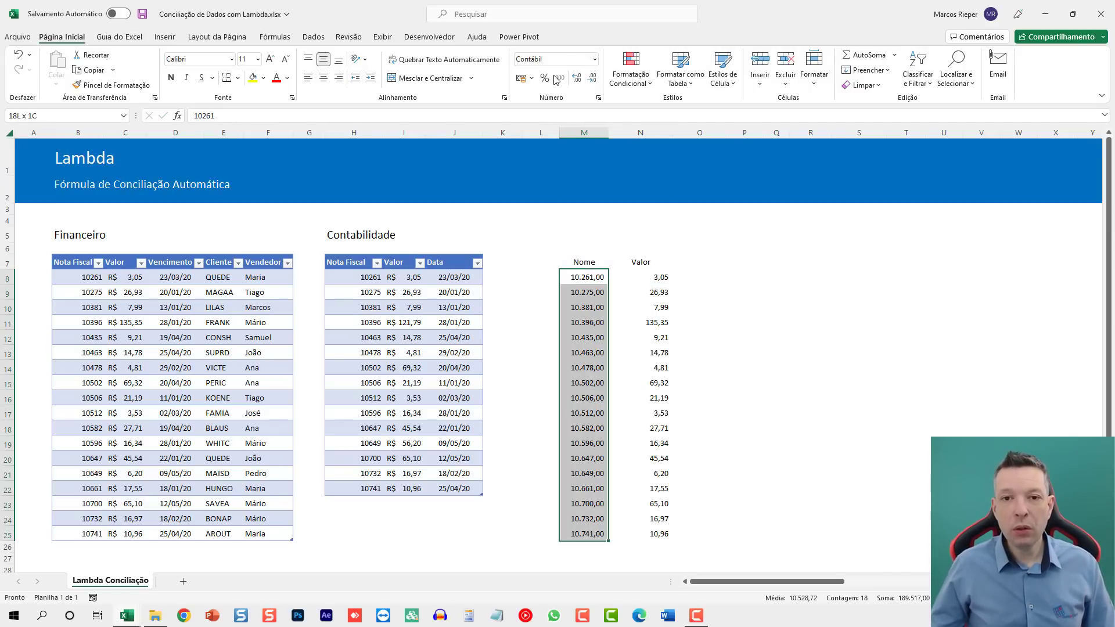
{"action": "left_click", "coordinate": [592, 77]}
{"action": "left_click", "coordinate": [592, 77]}
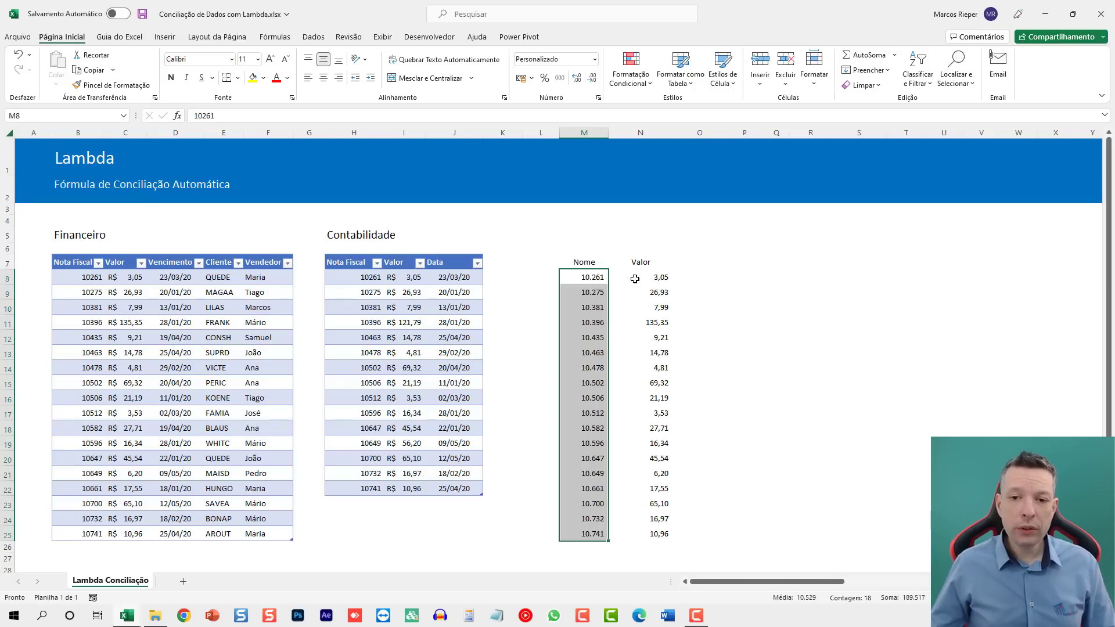
{"action": "left_click_drag", "start_coordinate": [634, 279], "coordinate": [635, 533]}
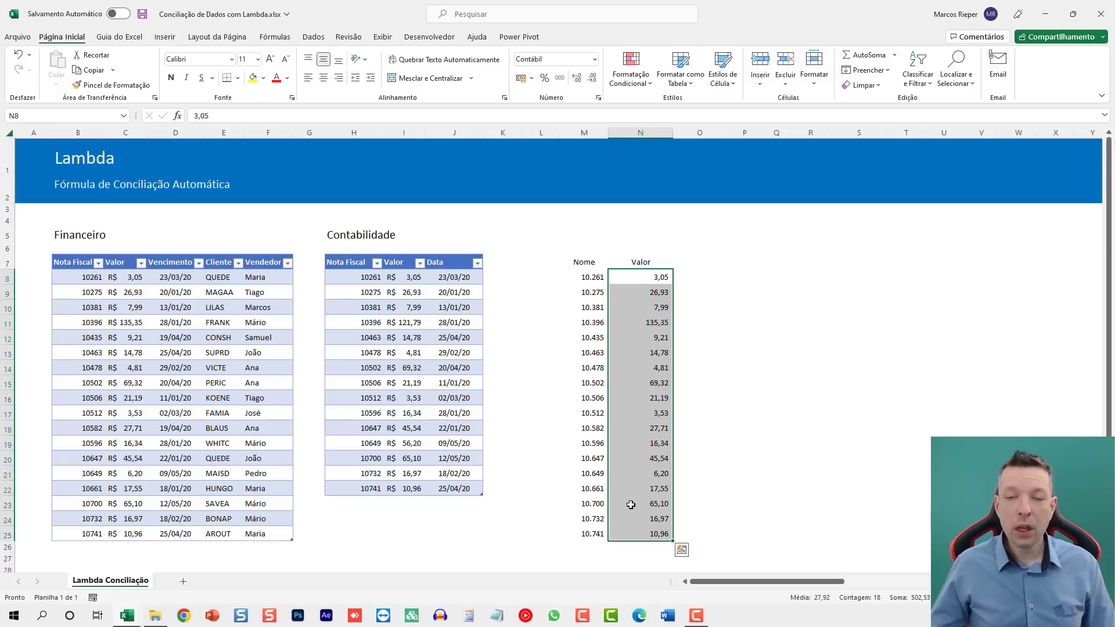
- Add the column header Identificador in O7, next to Valor
{"action": "left_click", "coordinate": [689, 260]}
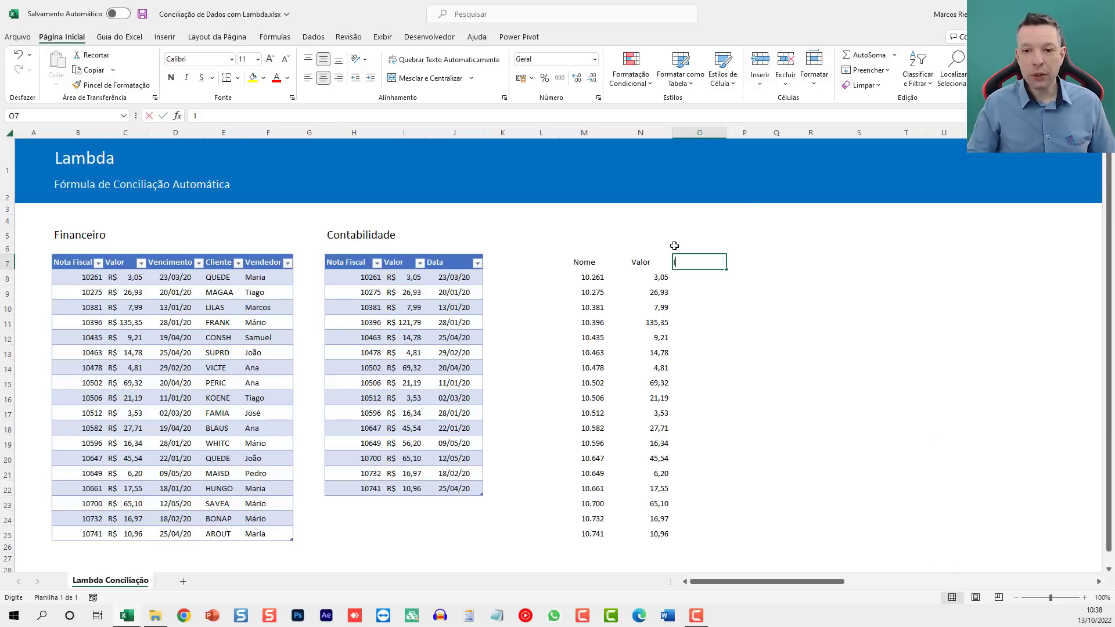
{"action": "type", "text": "dentif"}
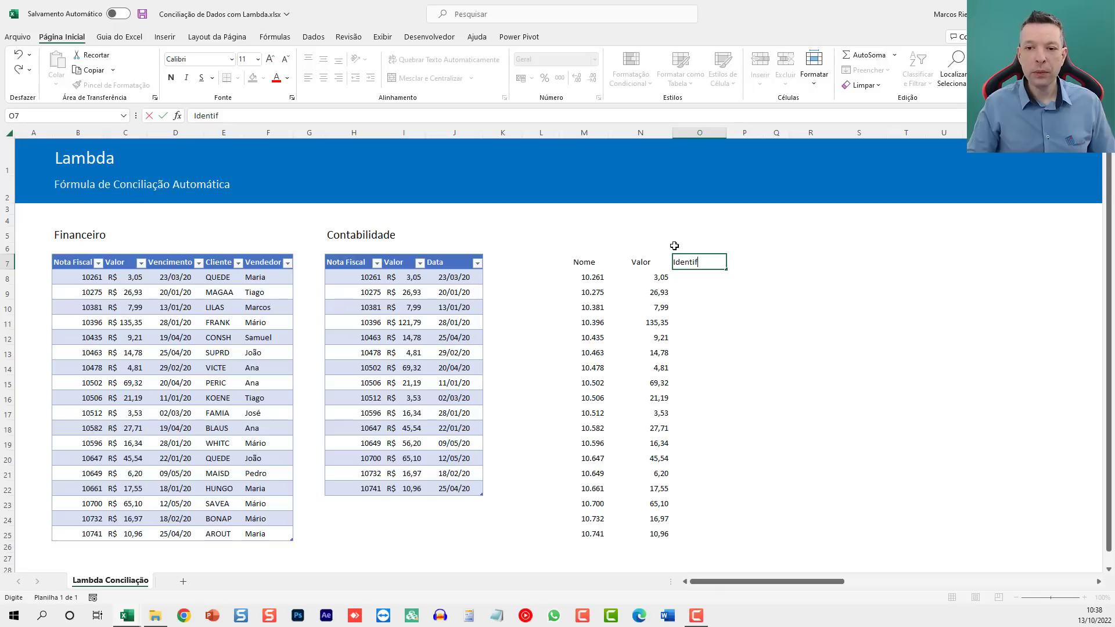
{"action": "type", "text": "icador"}
{"action": "key", "text": "Return"}
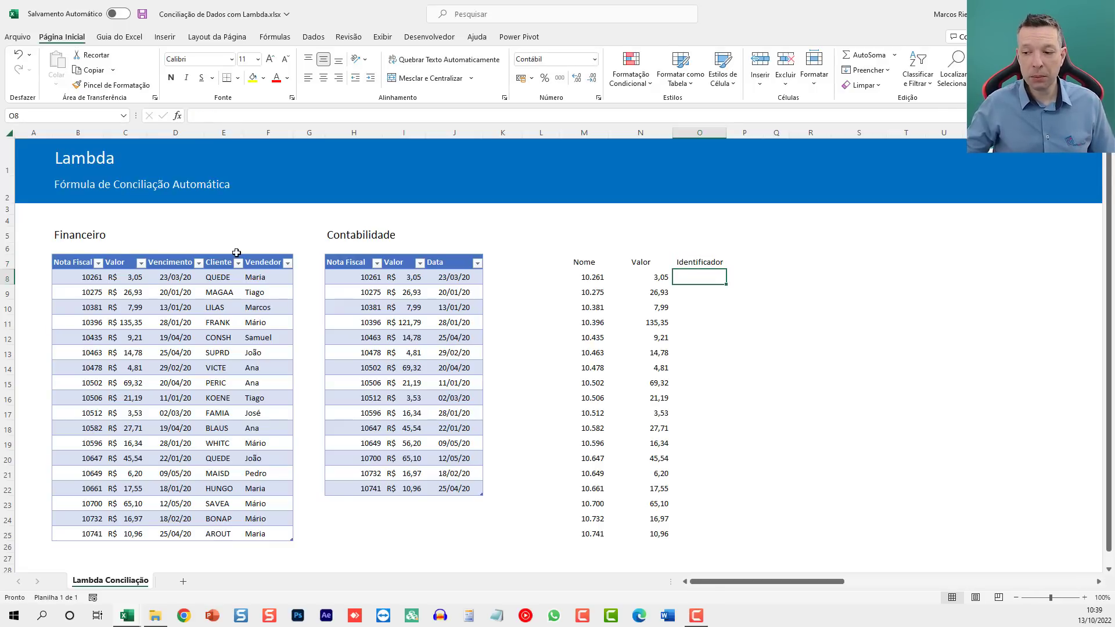
- Enter Financeiro in O8 and copy it down the Identificador column through O25
{"action": "type", "text": "Financeiro"}
{"action": "key", "text": "ctrl+Return"}
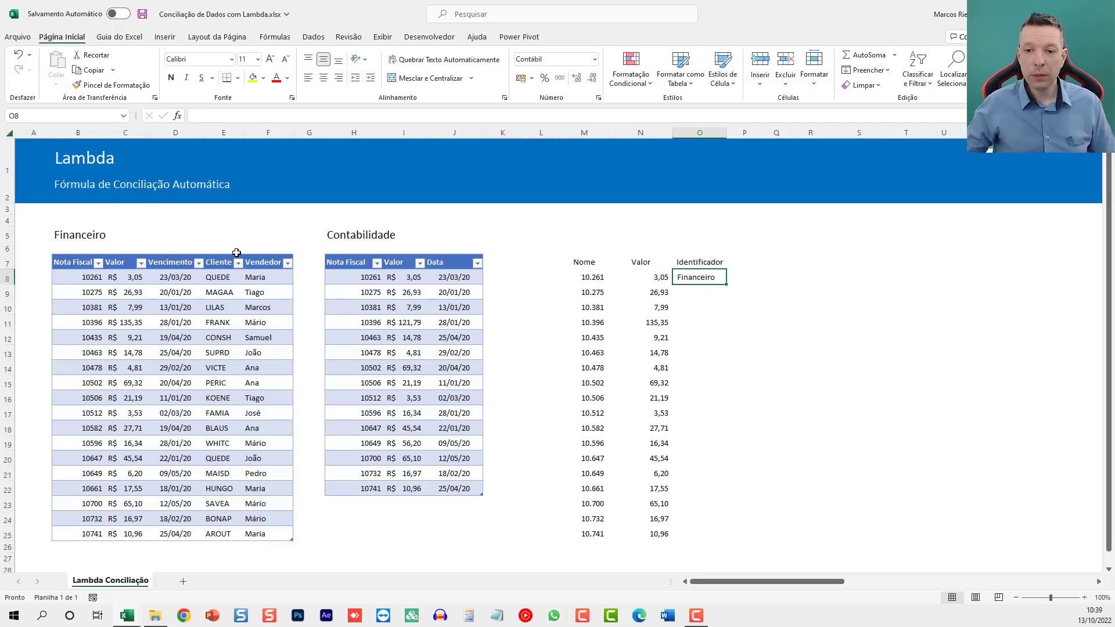
{"action": "key", "text": "ctrl+c"}
{"action": "key", "text": "Left"}
{"action": "key", "text": "ctrl+Down"}
{"action": "key", "text": "Right"}
{"action": "key", "text": "ctrl+shift+Up"}
{"action": "key", "text": "ctrl+v"}
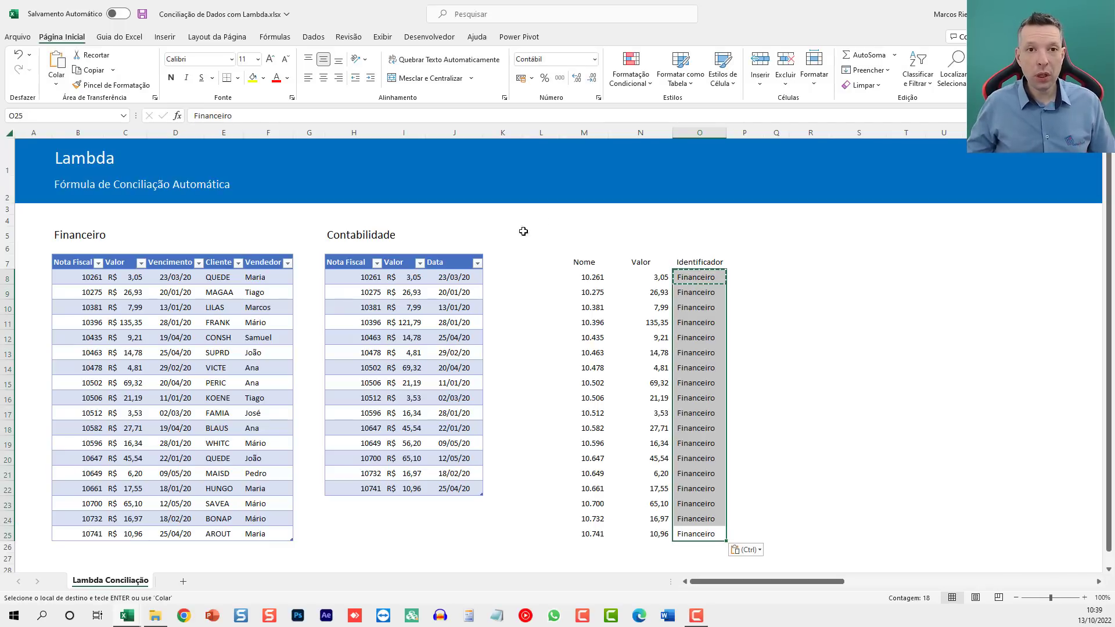
{"action": "key", "text": "Escape"}
- Copy the Contabilidade table's Nota Fiscal and Valor data without headers and paste it as values starting at M26
{"action": "scroll", "coordinate": [685, 408], "scroll_direction": "down", "scroll_amount": 1}
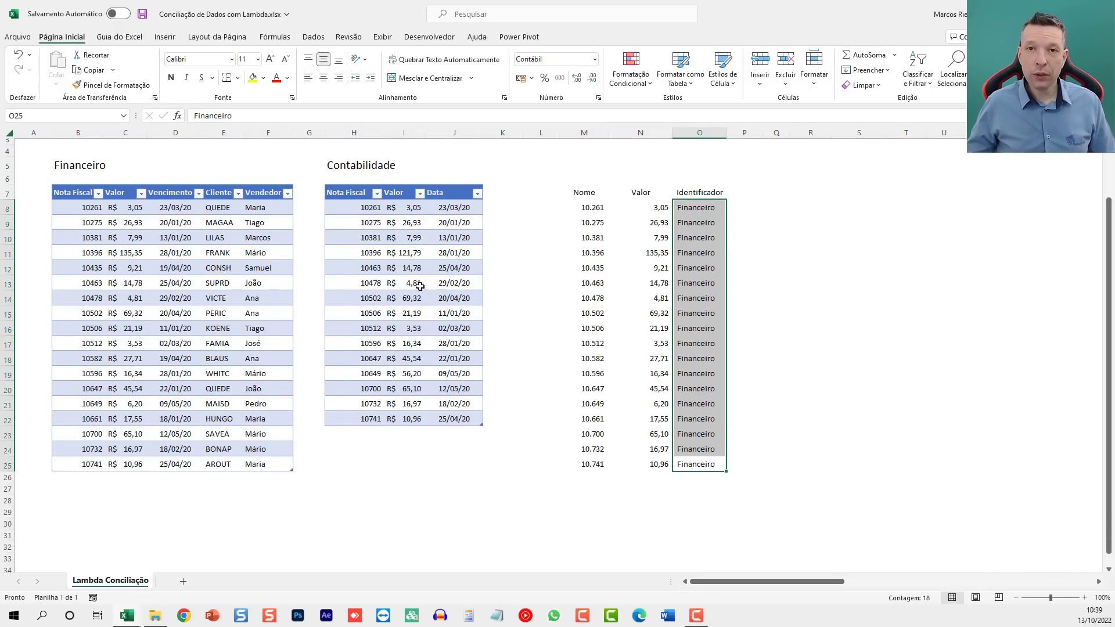
{"action": "left_click_drag", "start_coordinate": [360, 208], "coordinate": [396, 420]}
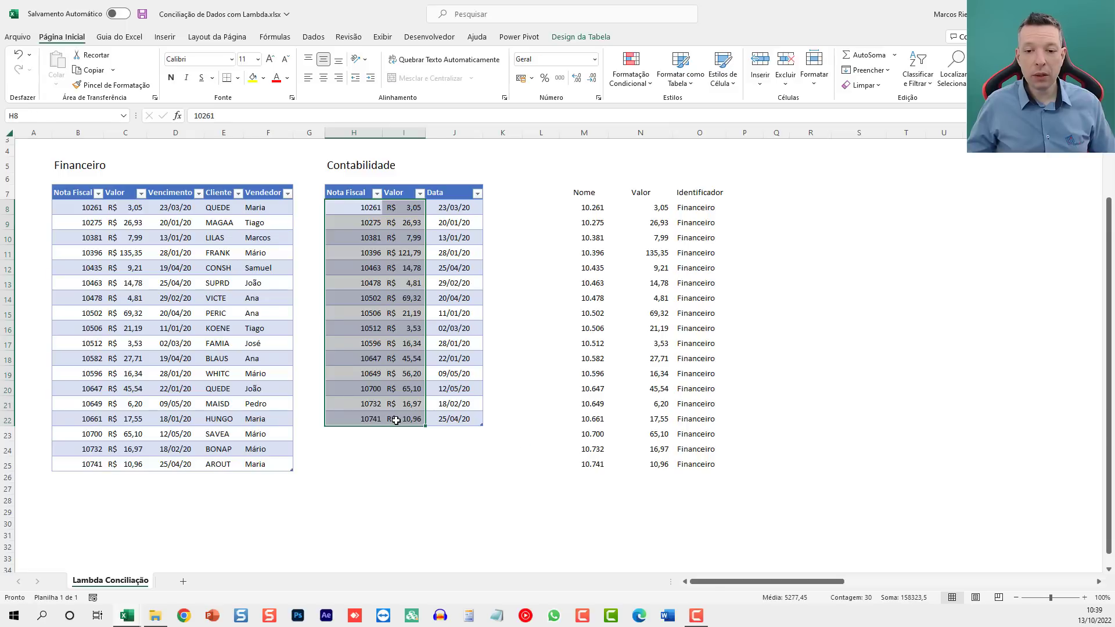
{"action": "key", "text": "ctrl+c"}
{"action": "right_click", "coordinate": [586, 476]}
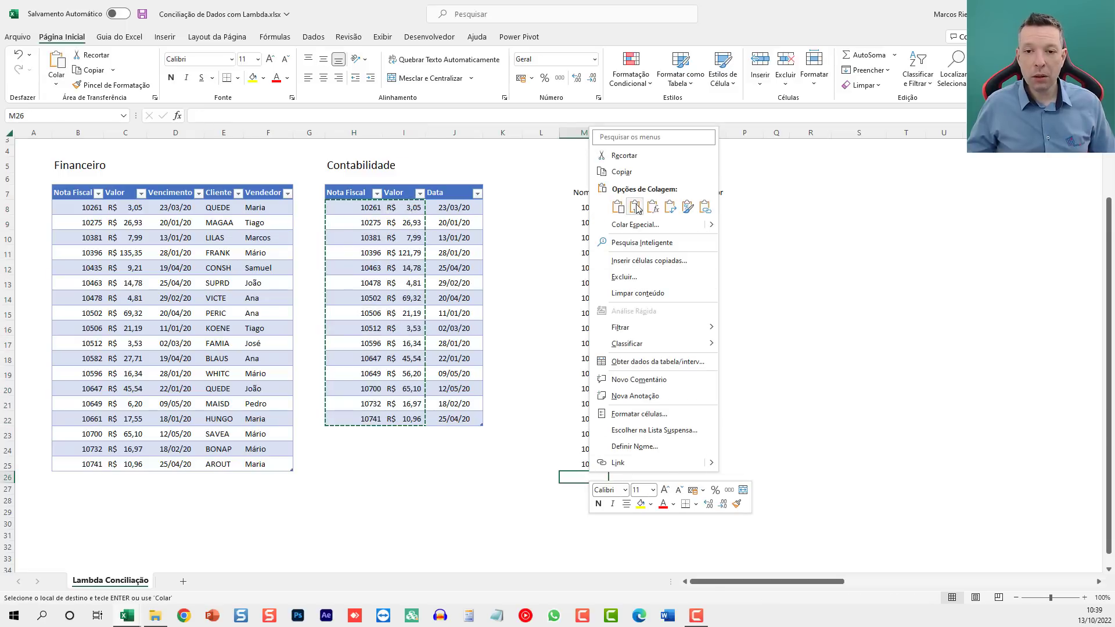
{"action": "left_click", "coordinate": [635, 207]}
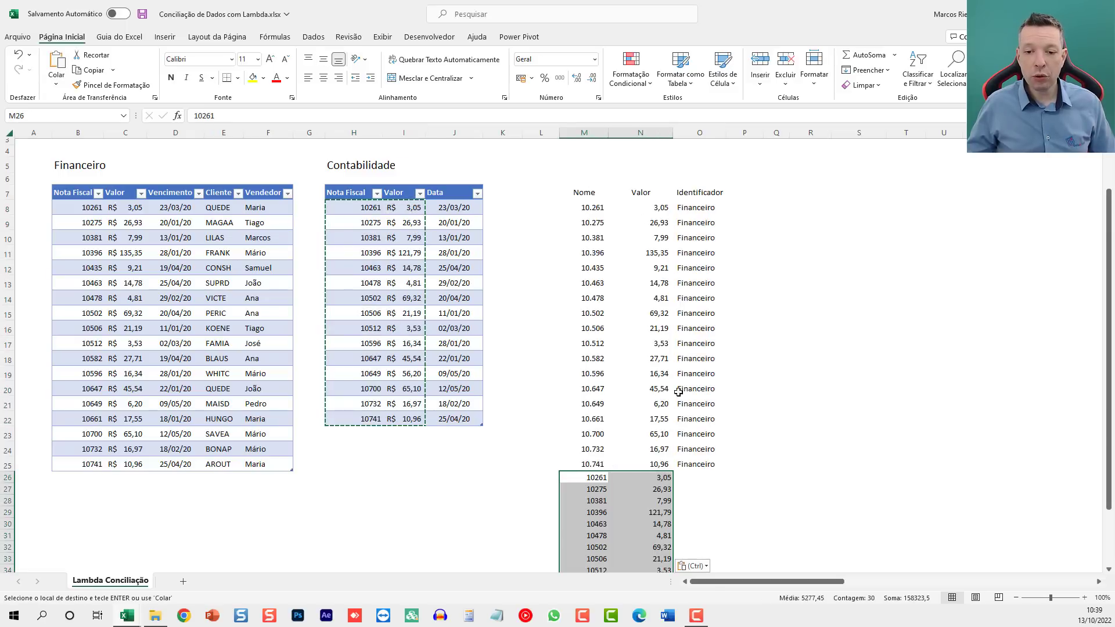
- Enter Contabilidade as the identifier in O26, beside the first pasted Contabilidade row
{"action": "left_click", "coordinate": [691, 476]}
{"action": "left_click", "coordinate": [342, 165]}
{"action": "key", "text": "Escape"}
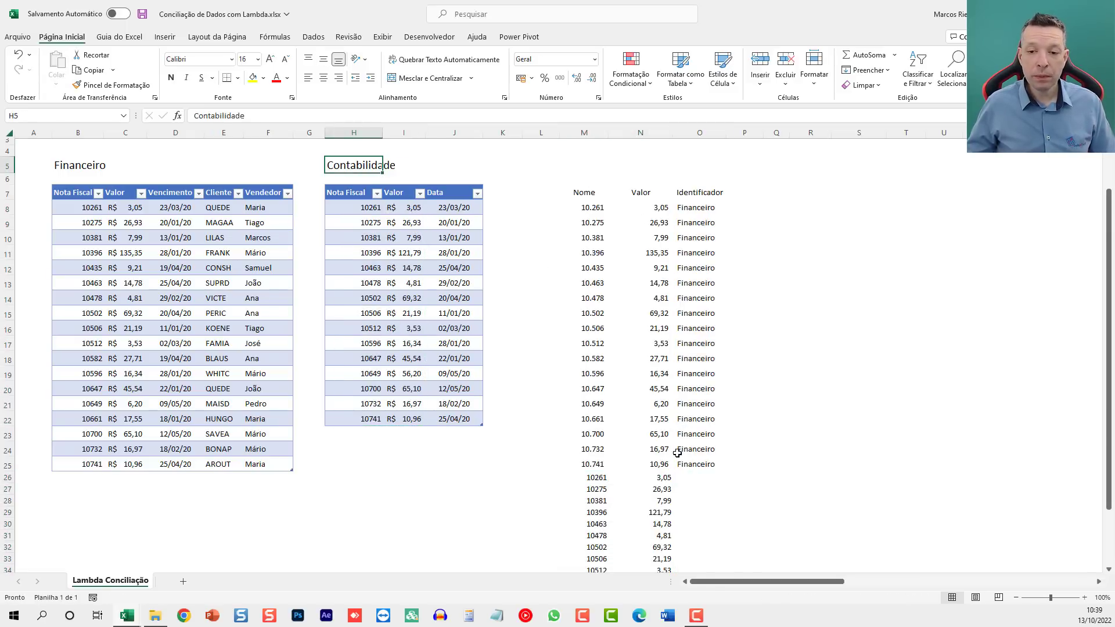
{"action": "left_click", "coordinate": [700, 489]}
{"action": "key", "text": "Up"}
{"action": "type", "text": "C"}
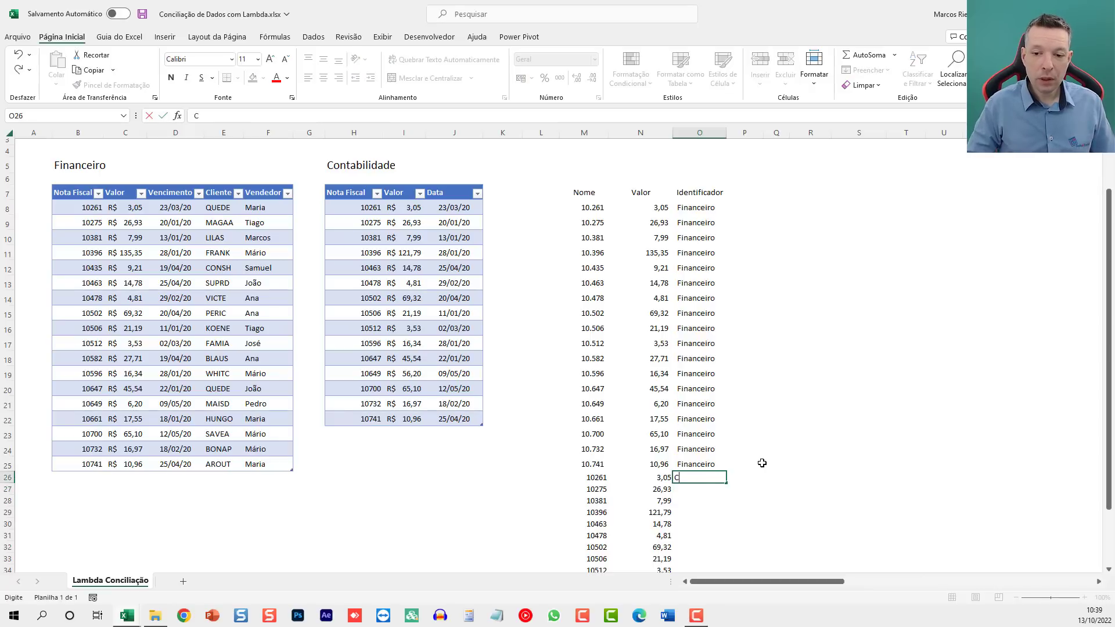
{"action": "type", "text": "ontabilidade"}
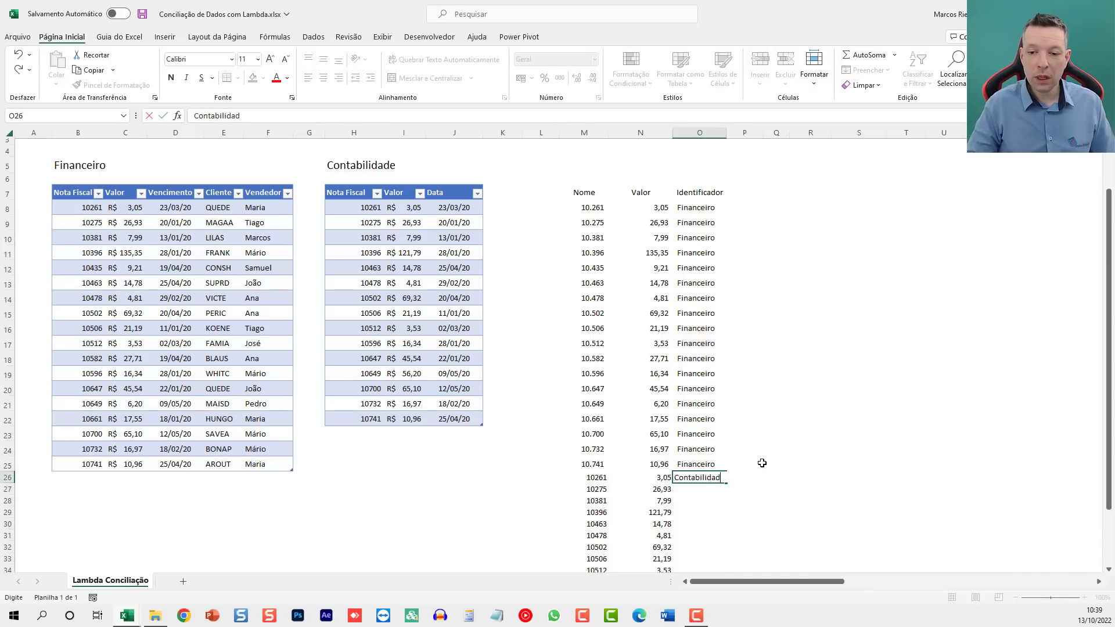
{"action": "key", "text": "Return"}
- Copy the Contabilidade identifier from O26 down to the last data row, O40
{"action": "key", "text": "Up"}
{"action": "key", "text": "ctrl+c"}
{"action": "key", "text": "ctrl+Left"}
{"action": "key", "text": "ctrl+Down"}
{"action": "key", "text": "Right"}
{"action": "key", "text": "Right"}
{"action": "key", "text": "ctrl+shift+Up"}
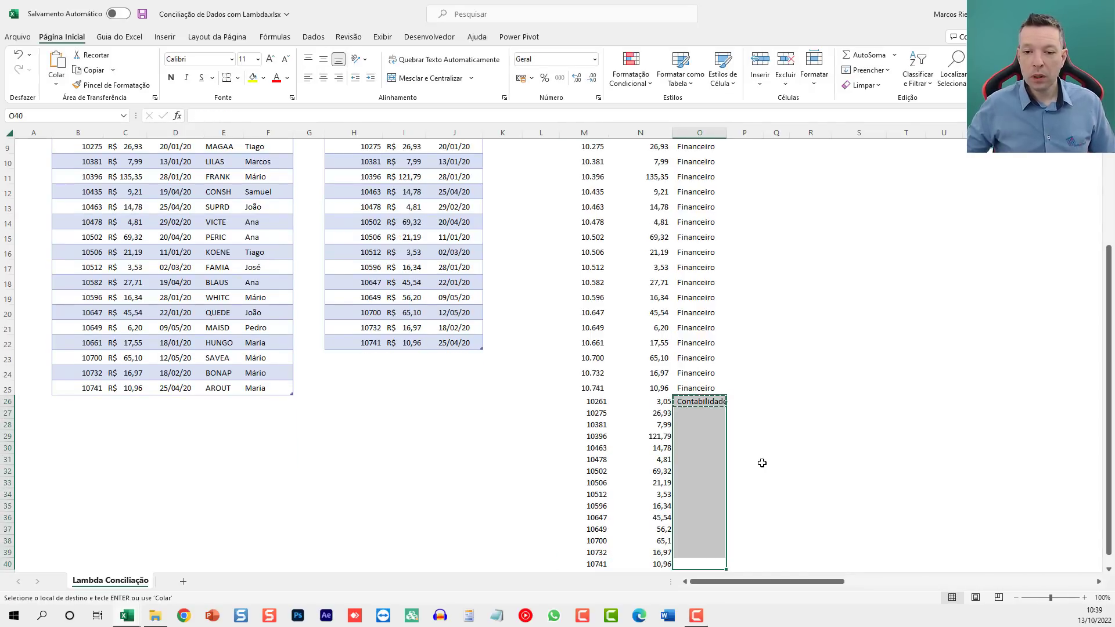
{"action": "key", "text": "ctrl+v"}
{"action": "key", "text": "Escape"}
{"action": "scroll", "coordinate": [730, 393], "scroll_direction": "up", "scroll_amount": 3}
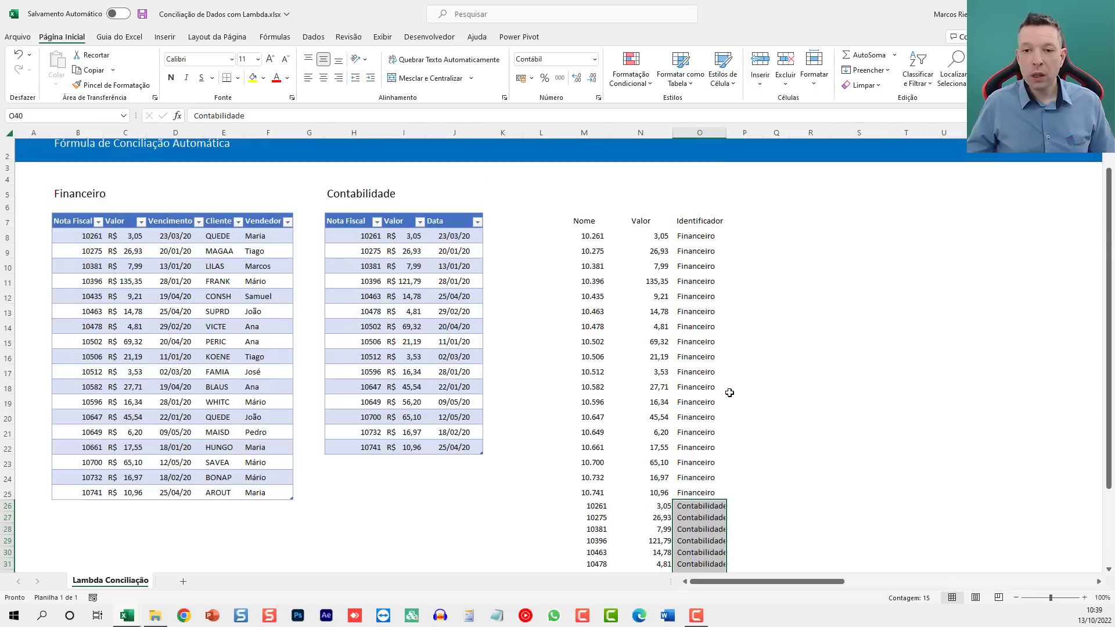
- Fit the Identificador column to its contents and insert a PivotTable at R7 from the range M7:O40
{"action": "double_click", "coordinate": [726, 132]}
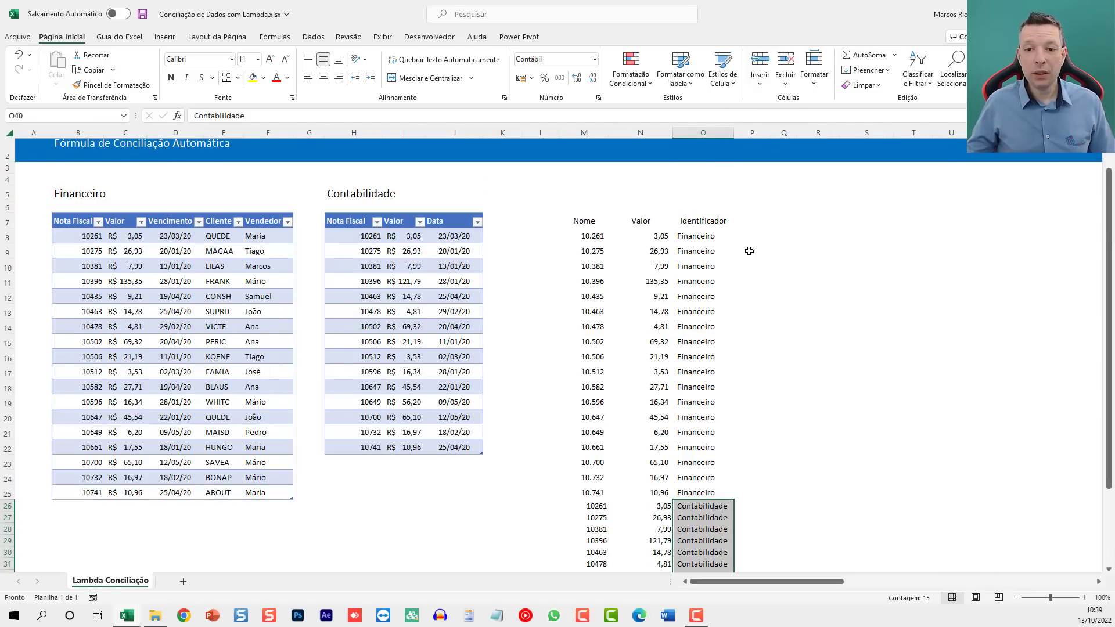
{"action": "left_click", "coordinate": [816, 221]}
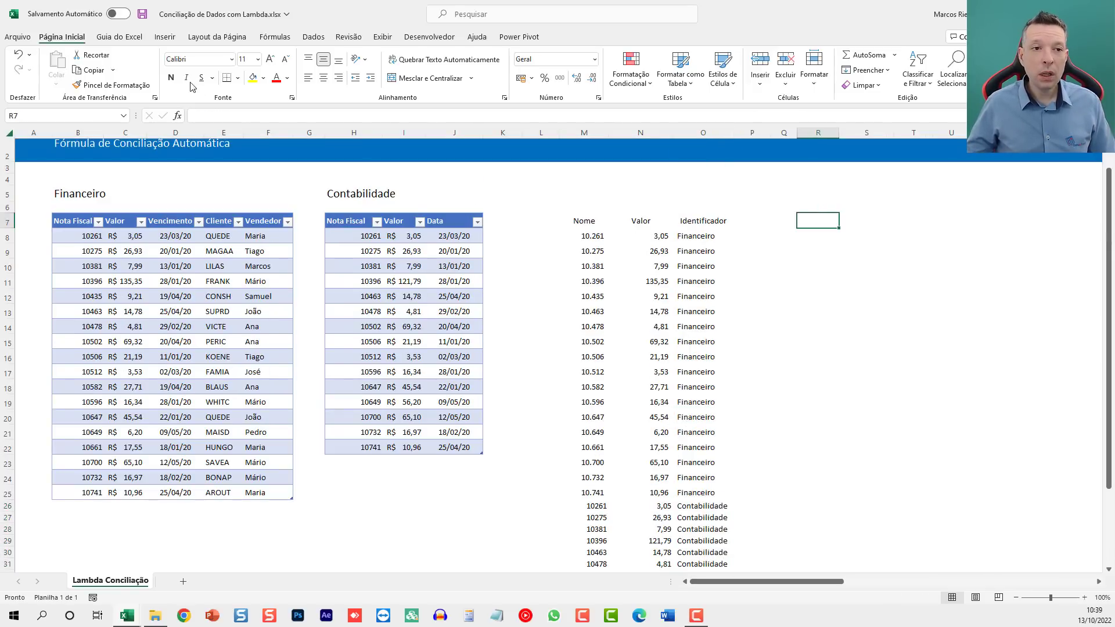
{"action": "left_click", "coordinate": [165, 36]}
{"action": "left_click", "coordinate": [25, 64]}
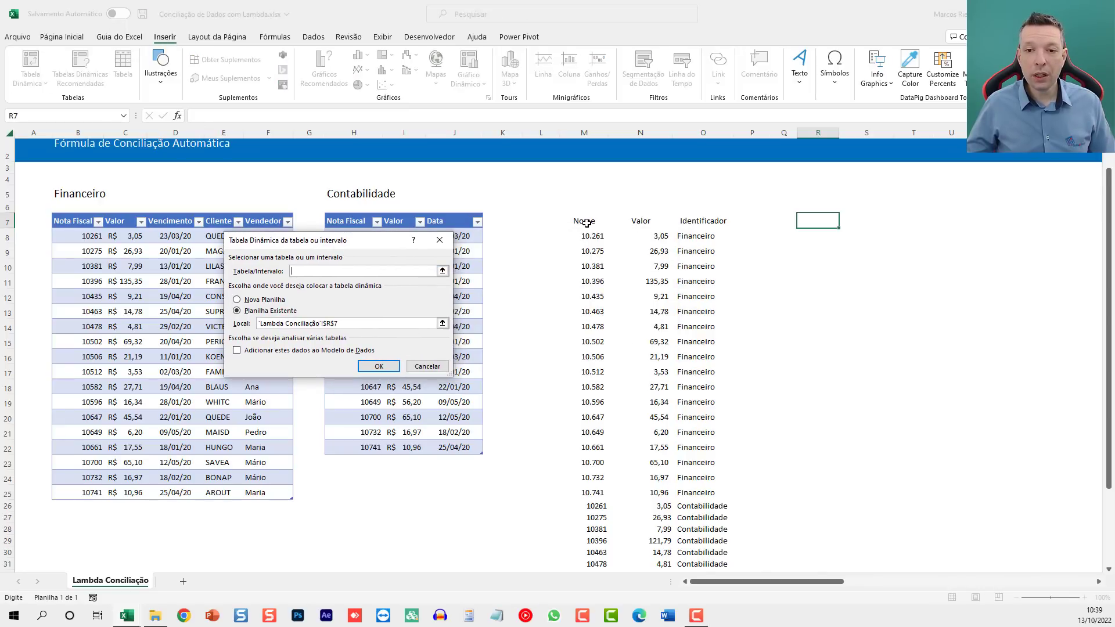
{"action": "left_click_drag", "start_coordinate": [585, 224], "coordinate": [696, 550]}
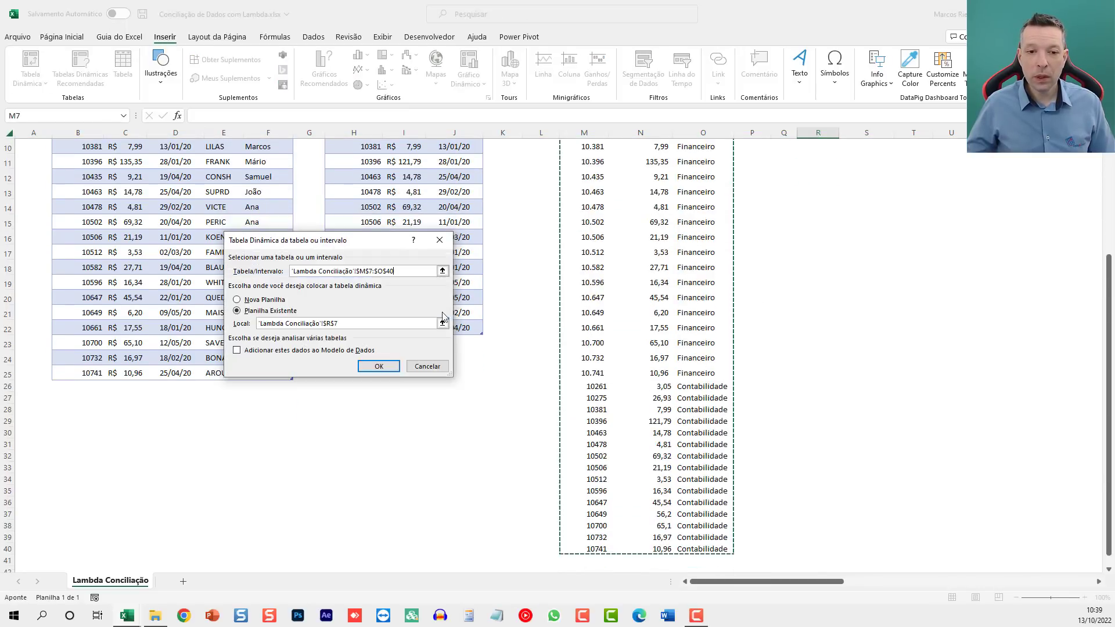
{"action": "left_click", "coordinate": [379, 366]}
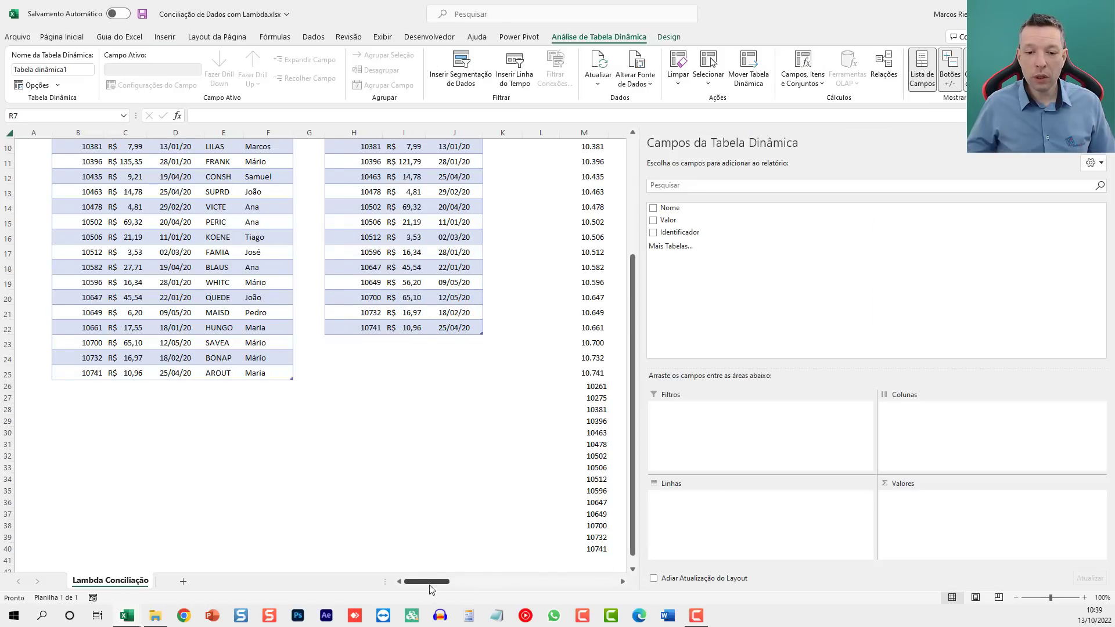
- Lay out the PivotTable with Nome in rows, Identificador in columns and the sum of Valor as values
{"action": "left_click_drag", "start_coordinate": [429, 585], "coordinate": [466, 586]}
{"action": "scroll", "coordinate": [251, 251], "scroll_direction": "up", "scroll_amount": 2}
{"action": "left_click", "coordinate": [256, 232]}
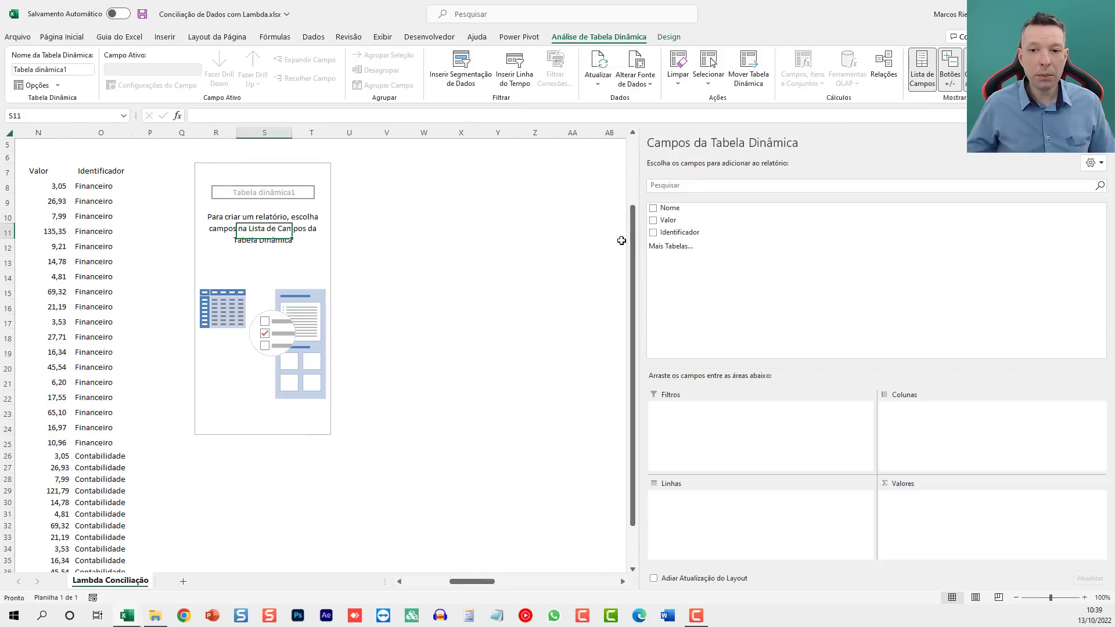
{"action": "left_click_drag", "start_coordinate": [670, 208], "coordinate": [687, 519]}
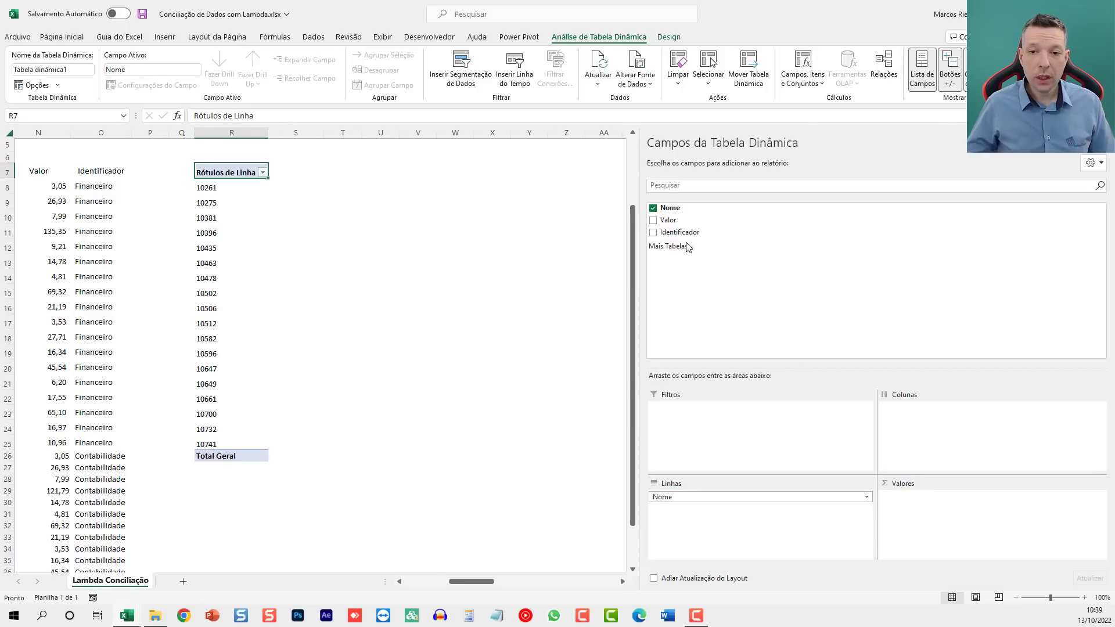
{"action": "left_click_drag", "start_coordinate": [678, 232], "coordinate": [927, 430]}
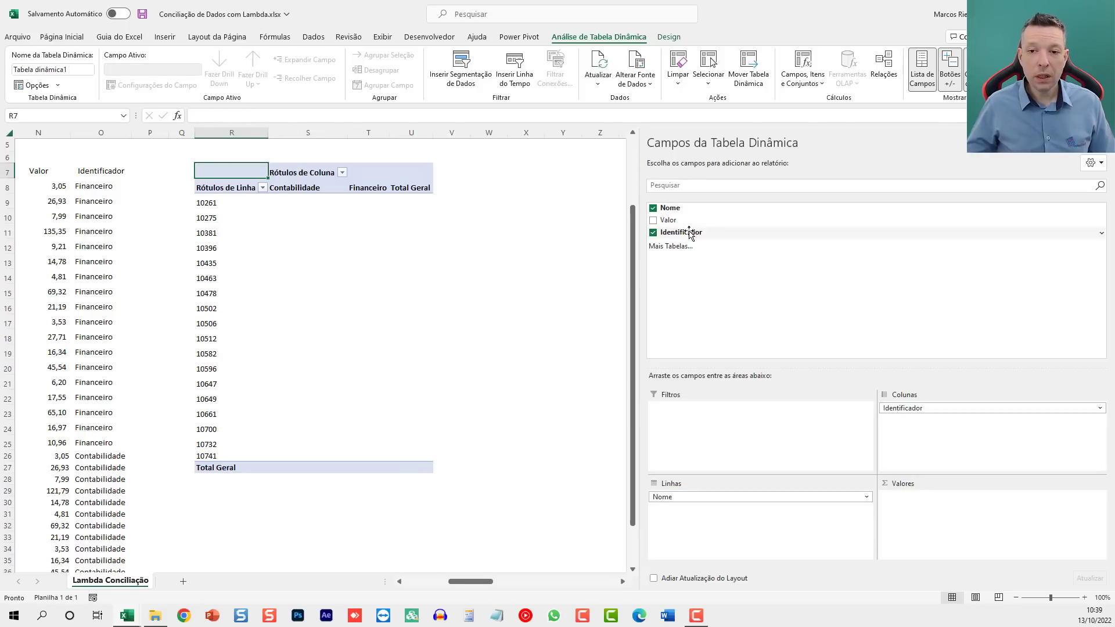
{"action": "left_click_drag", "start_coordinate": [674, 220], "coordinate": [944, 521]}
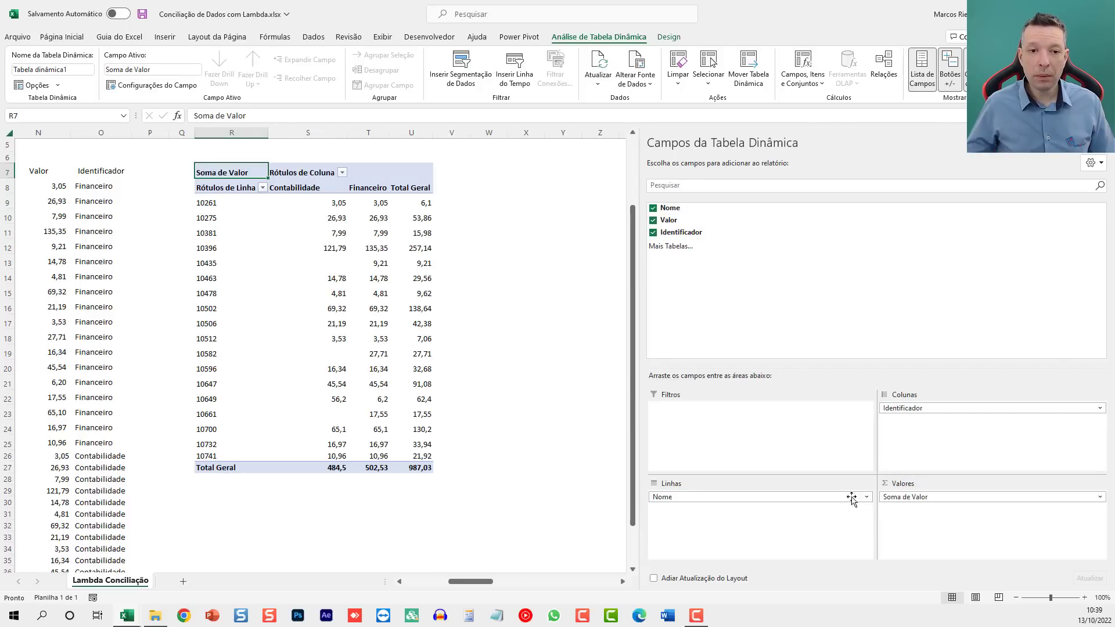
- Turn off the PivotTable's grand totals for both rows and columns
{"action": "left_click", "coordinate": [337, 262]}
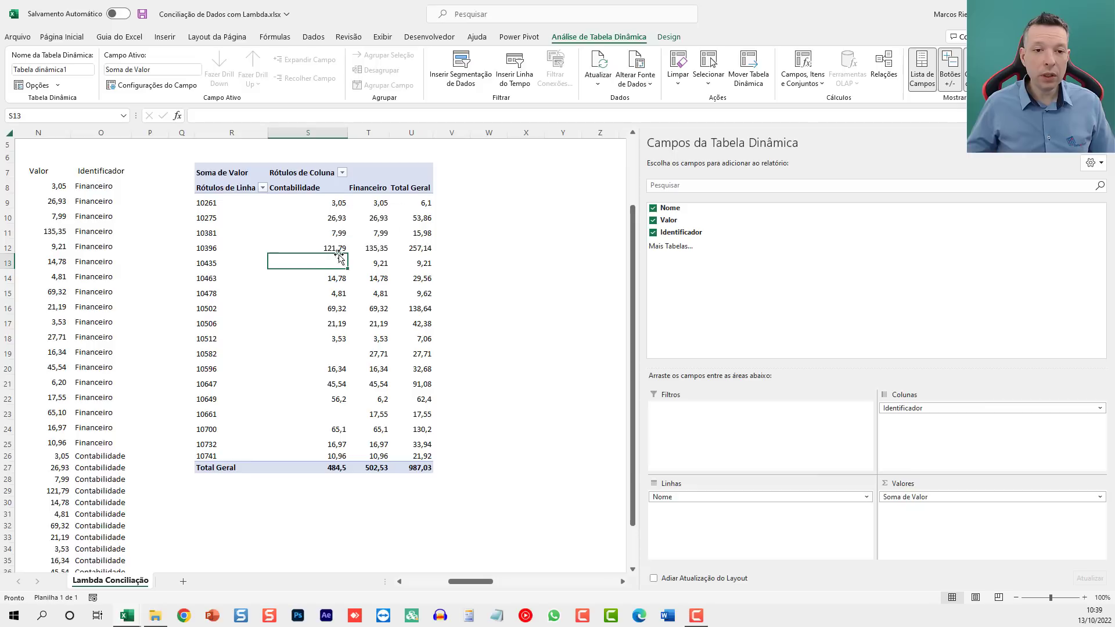
{"action": "right_click", "coordinate": [337, 220]}
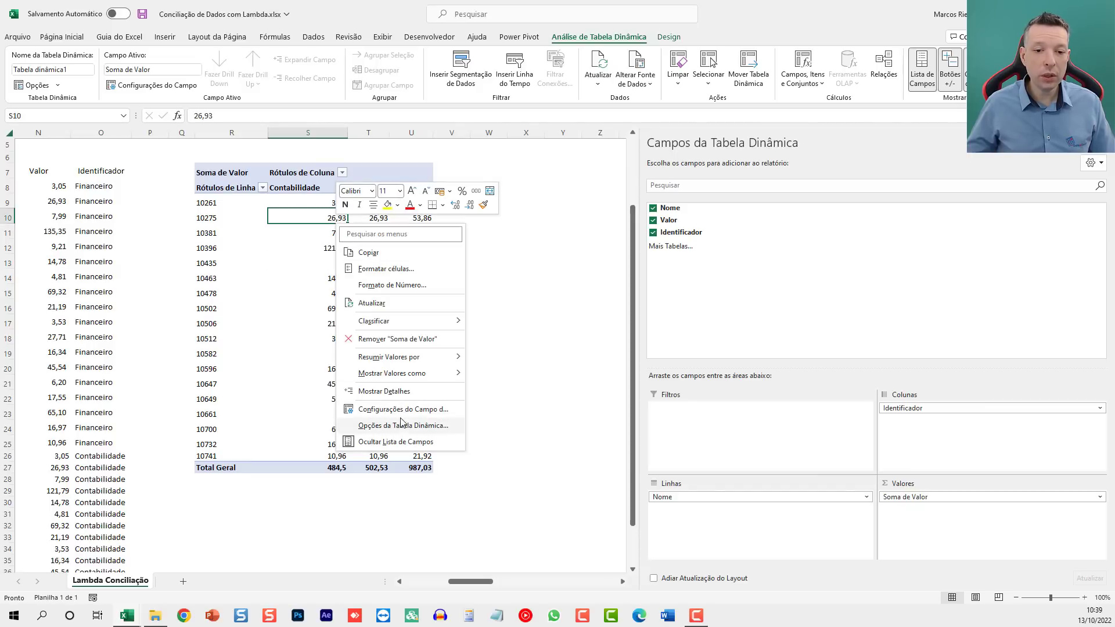
{"action": "key", "text": "Escape"}
{"action": "right_click", "coordinate": [325, 230]}
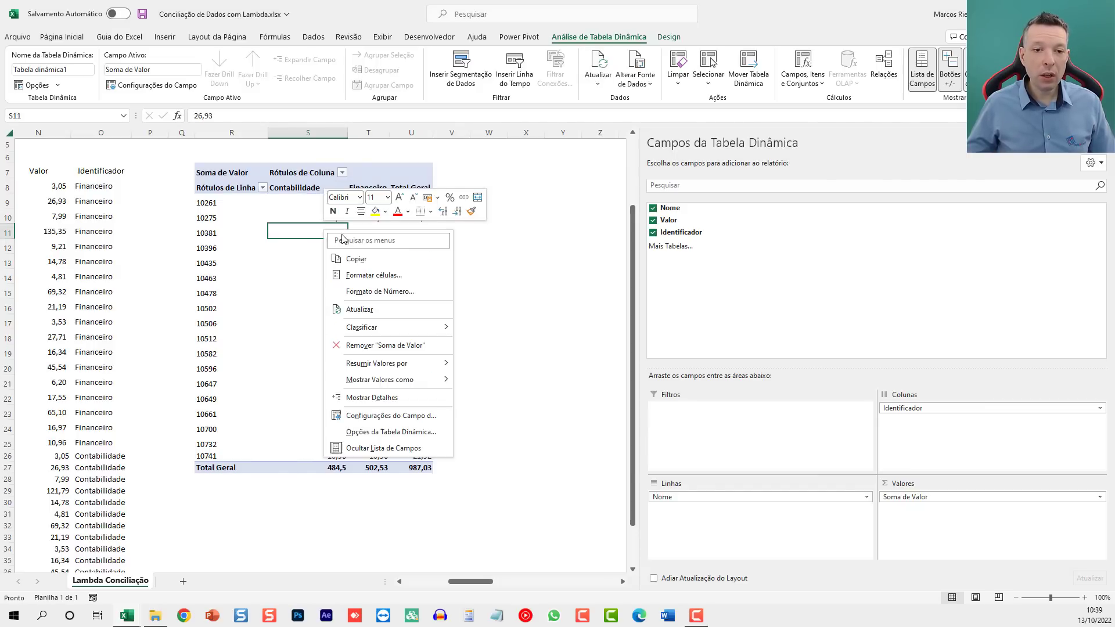
{"action": "left_click", "coordinate": [386, 432]}
{"action": "left_click", "coordinate": [333, 335]}
{"action": "left_click", "coordinate": [273, 358]}
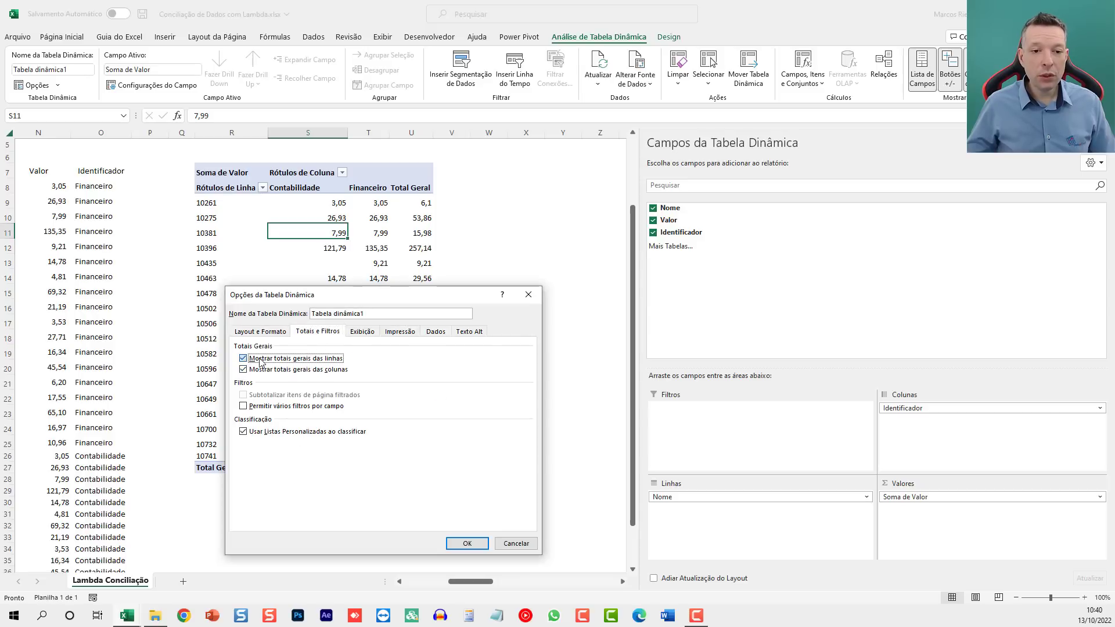
{"action": "left_click", "coordinate": [257, 372]}
{"action": "left_click", "coordinate": [467, 544]}
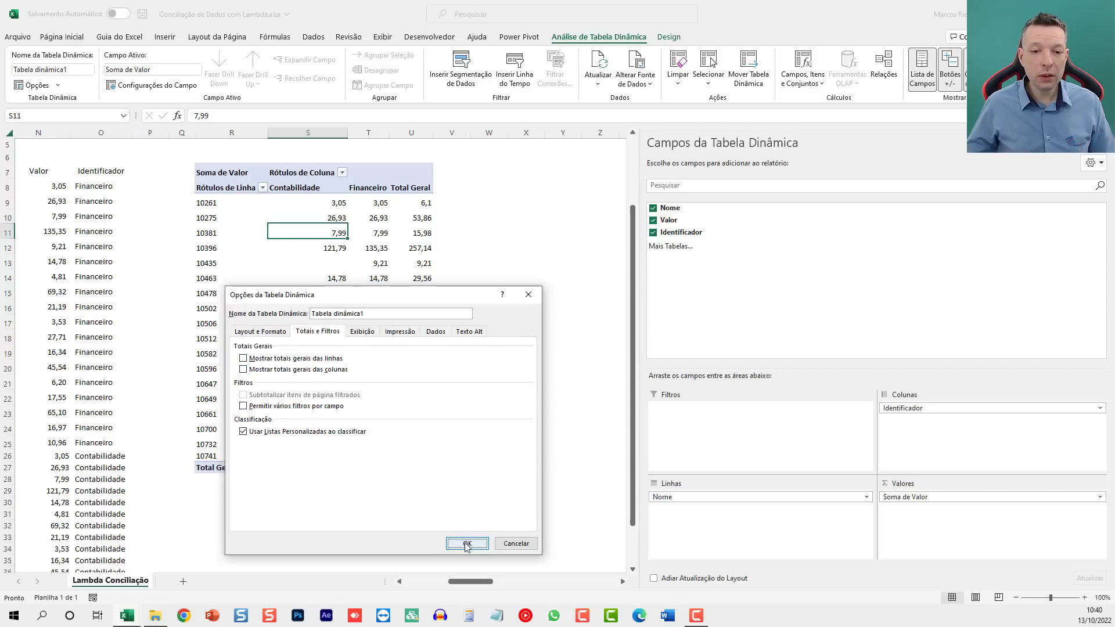
- Add a Diferença header in U8 and enter the formula =S9-T9 in U9 to subtract Financeiro from Contabilidade
{"action": "left_click", "coordinate": [410, 201]}
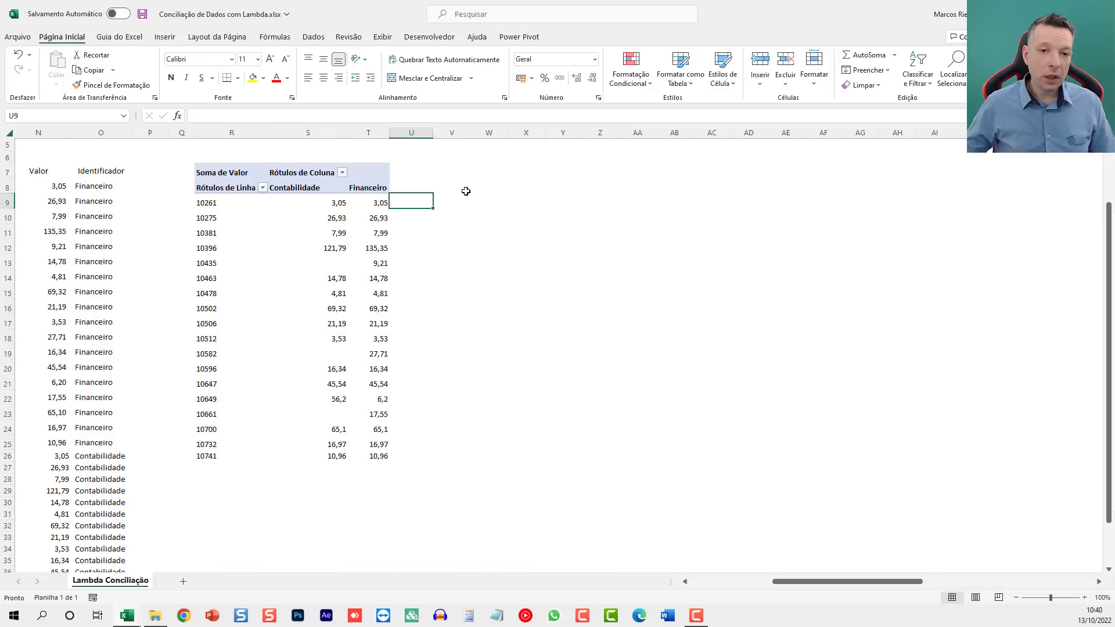
{"action": "key", "text": "Up"}
{"action": "type", "text": "Diferença"}
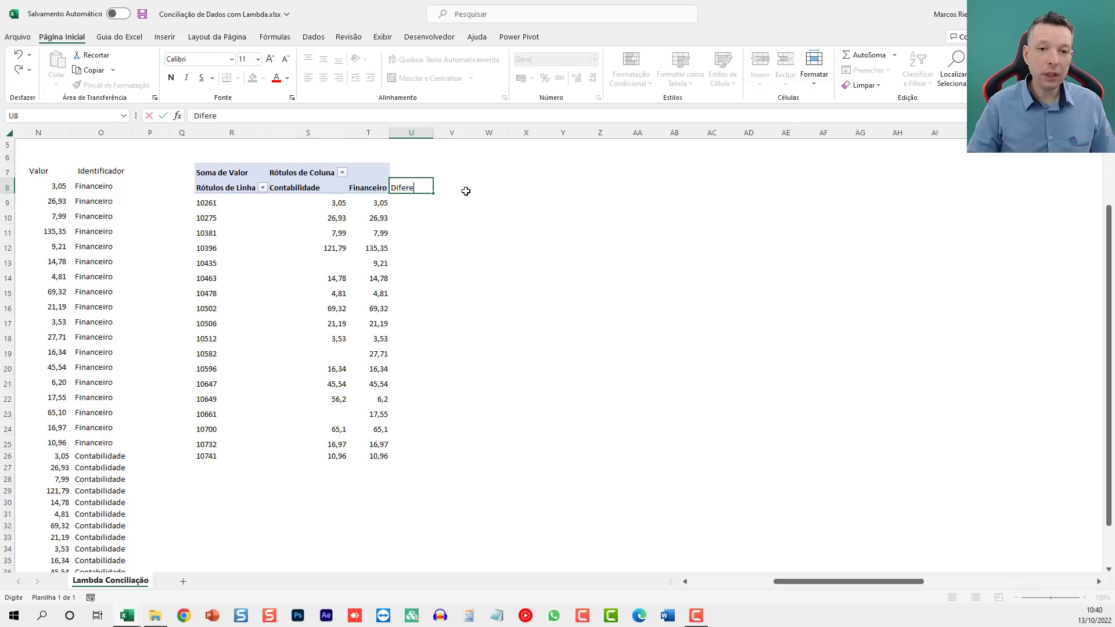
{"action": "key", "text": "Return"}
{"action": "type", "text": "="}
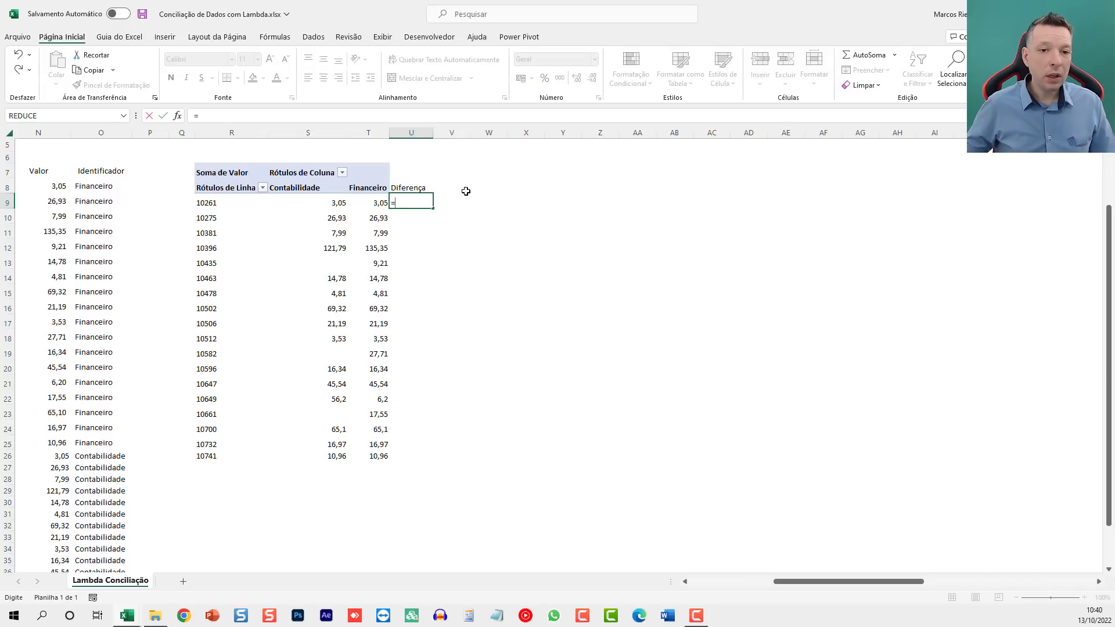
{"action": "key", "text": "Left"}
{"action": "key", "text": "Left"}
{"action": "type", "text": "-"}
{"action": "key", "text": "Left"}
{"action": "key", "text": "Return"}
- Copy the difference formula from U9 down to the last PivotTable row, U26
{"action": "key", "text": "Up"}
{"action": "key", "text": "ctrl+c"}
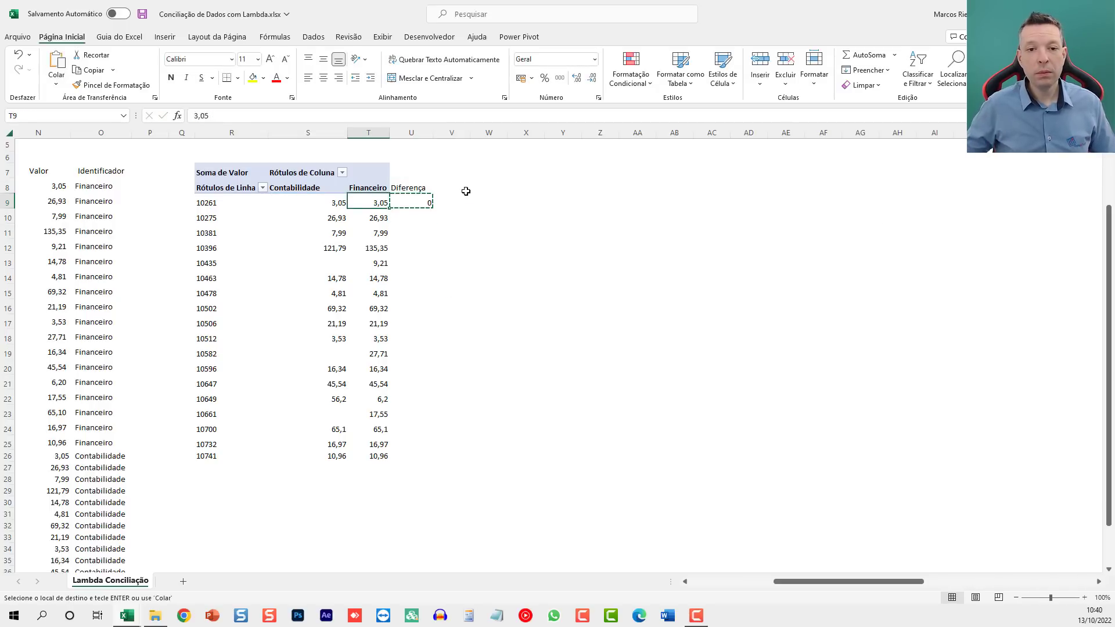
{"action": "key", "text": "Left"}
{"action": "key", "text": "ctrl+Down"}
{"action": "key", "text": "Right"}
{"action": "key", "text": "ctrl+shift+Up"}
{"action": "key", "text": "ctrl+v"}
{"action": "key", "text": "Escape"}
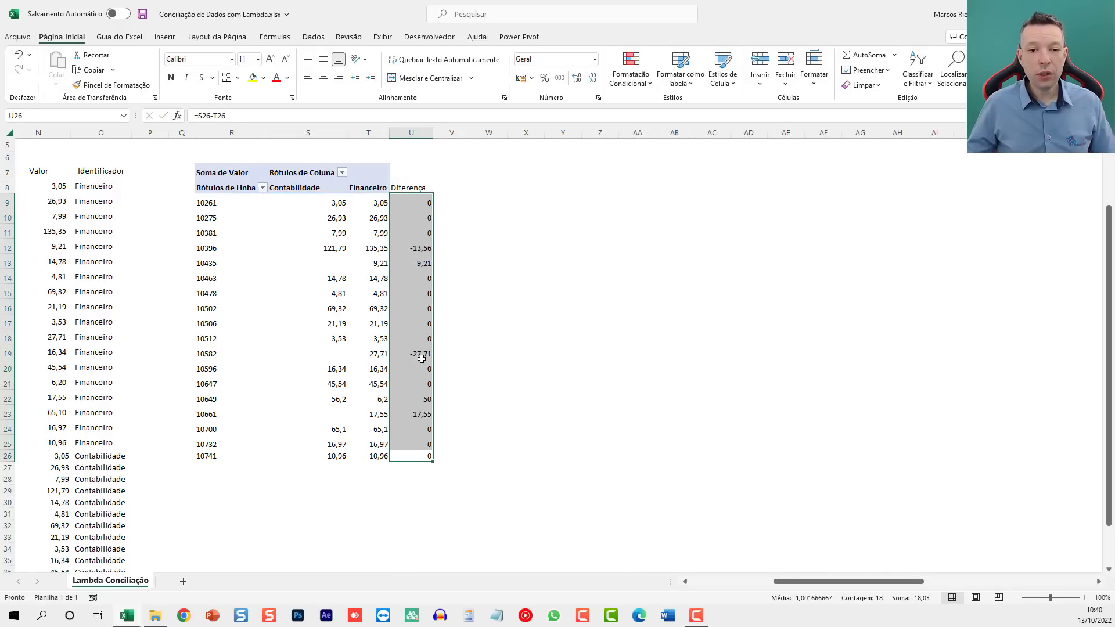
- Examine the differences for invoices 10582, 10435 and 10396 against their Contabilidade and Financeiro values
{"action": "left_click", "coordinate": [421, 356]}
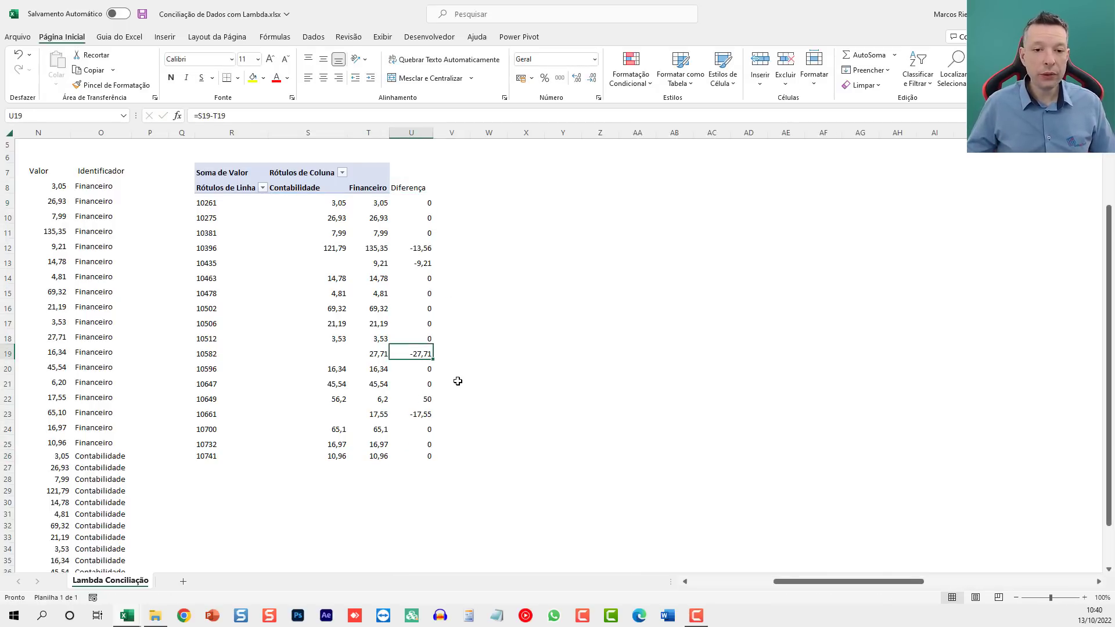
{"action": "left_click_drag", "start_coordinate": [420, 265], "coordinate": [325, 264]}
{"action": "left_click", "coordinate": [422, 245]}
{"action": "left_click_drag", "start_coordinate": [421, 245], "coordinate": [217, 249]}
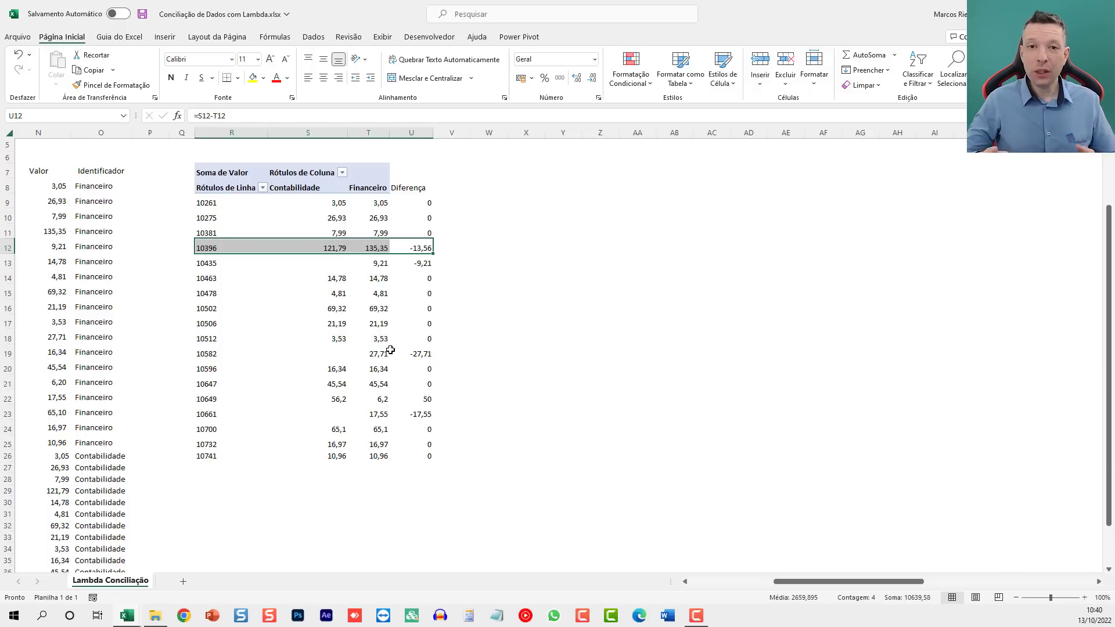
{"action": "left_click", "coordinate": [388, 367]}
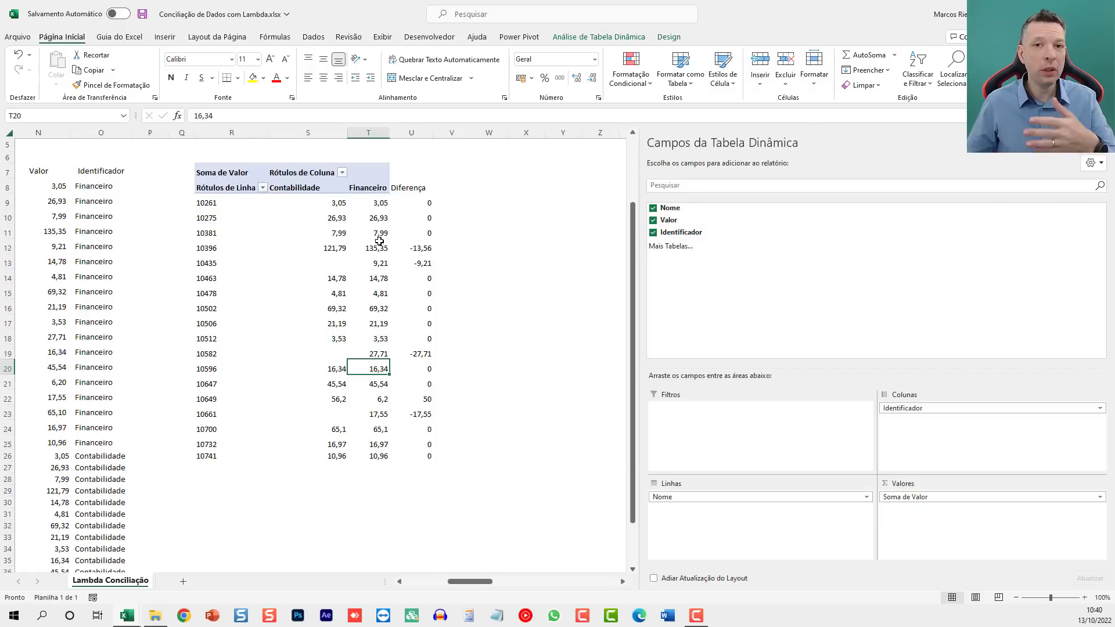
{"action": "mouse_move", "coordinate": [379, 242]}
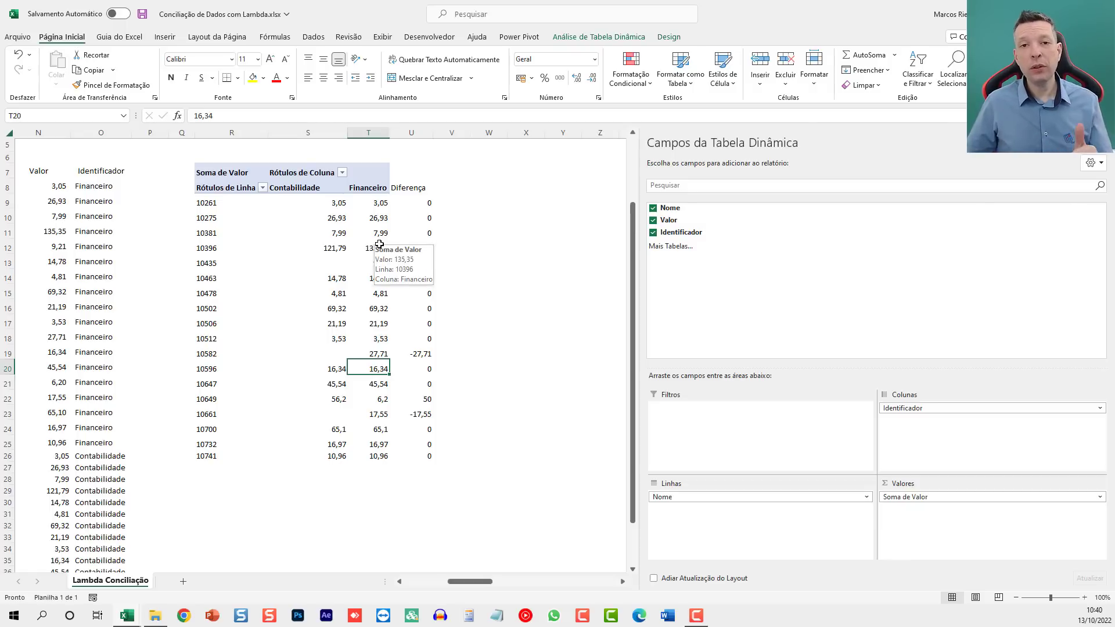
{"action": "left_click", "coordinate": [444, 492]}
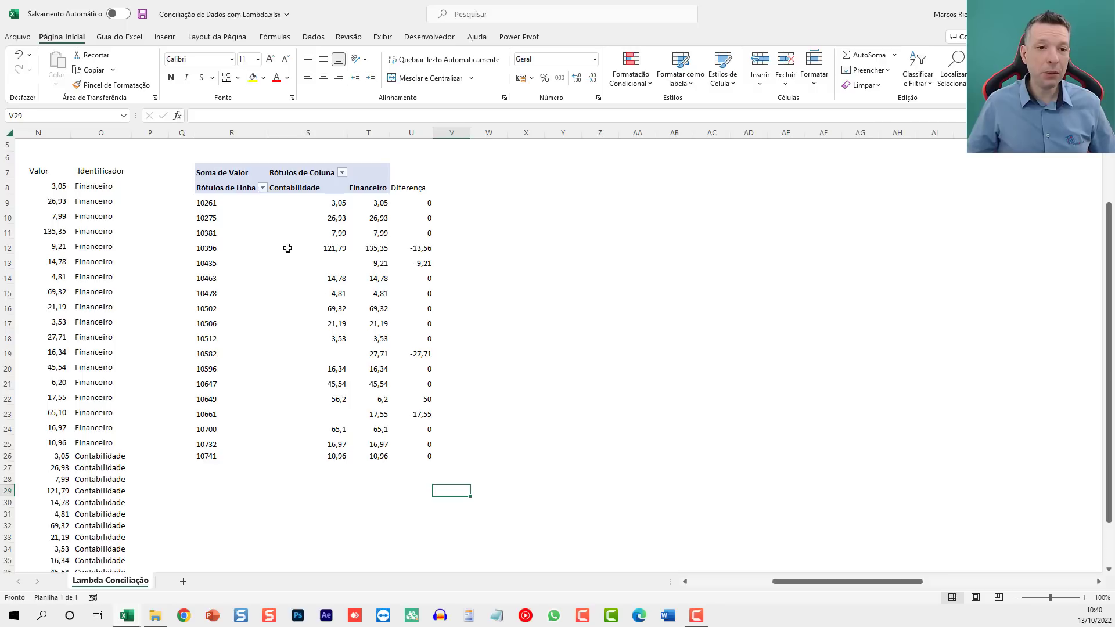
- Insert 26 blank columns before column R to move the PivotTable and its Diferença column away
{"action": "left_click", "coordinate": [224, 128]}
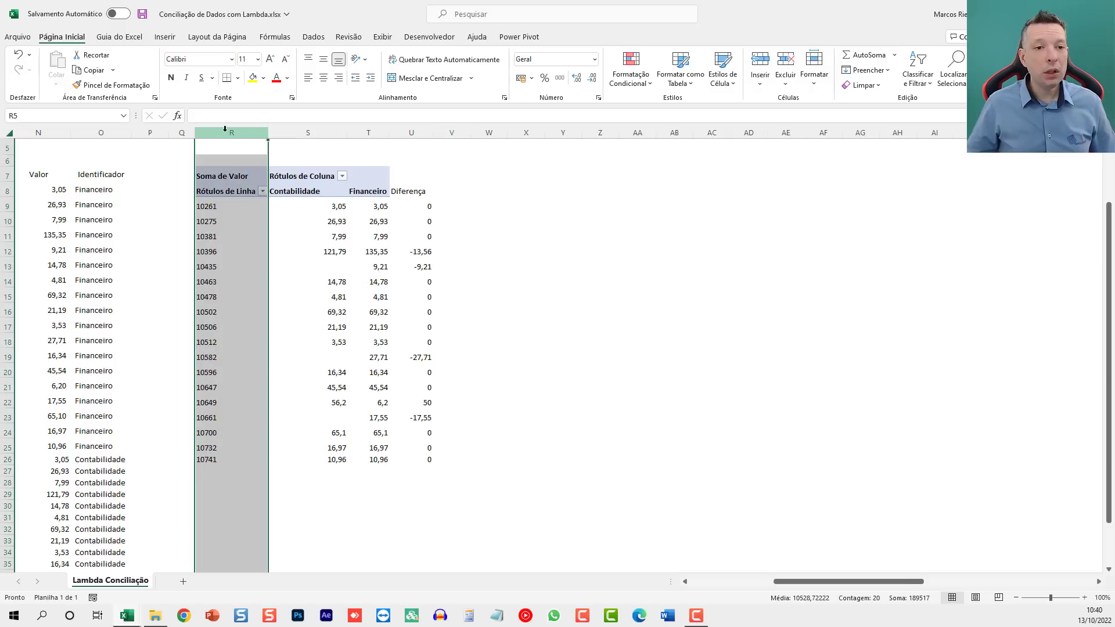
{"action": "key", "text": "ctrl+plus"}
{"action": "key", "text": "ctrl+plus"}
{"action": "key", "text": "ctrl+plus"}
{"action": "key", "text": "ctrl+plus"}
{"action": "key", "text": "ctrl+plus"}
{"action": "key", "text": "ctrl+plus"}
{"action": "key", "text": "ctrl+plus"}
{"action": "key", "text": "ctrl+plus"}
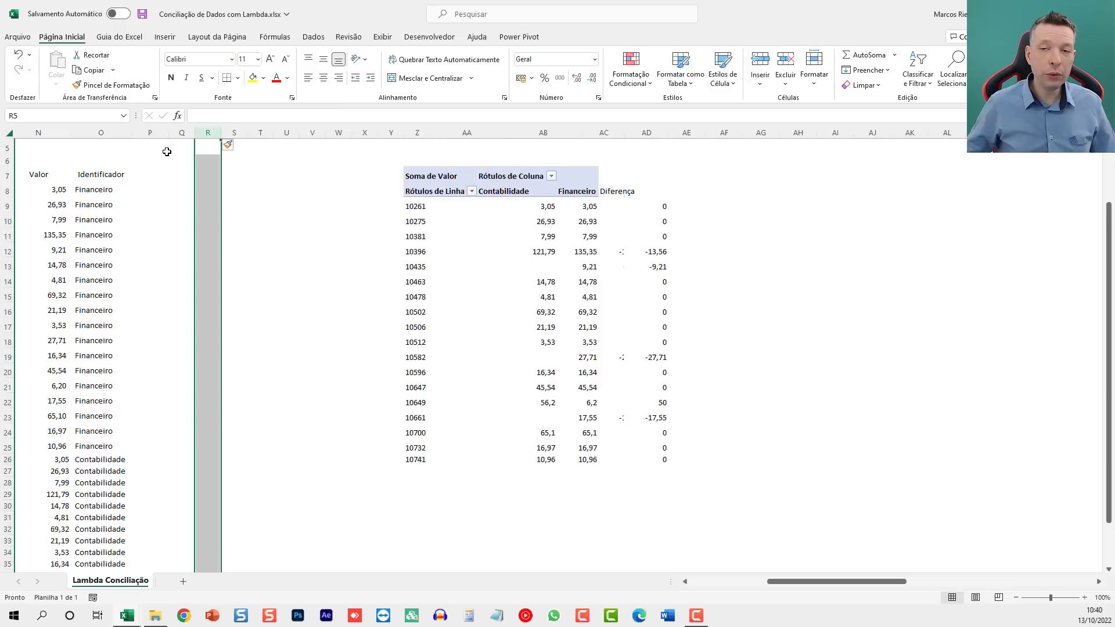
{"action": "key", "text": "ctrl+plus"}
{"action": "key", "text": "ctrl+plus"}
{"action": "key", "text": "ctrl+plus"}
{"action": "key", "text": "ctrl+plus"}
{"action": "key", "text": "ctrl+plus"}
{"action": "key", "text": "ctrl+plus"}
{"action": "key", "text": "ctrl+plus"}
{"action": "key", "text": "ctrl+plus"}
{"action": "key", "text": "ctrl+plus"}
{"action": "key", "text": "ctrl+plus"}
{"action": "key", "text": "ctrl+plus"}
{"action": "key", "text": "ctrl+plus"}
{"action": "key", "text": "ctrl+plus"}
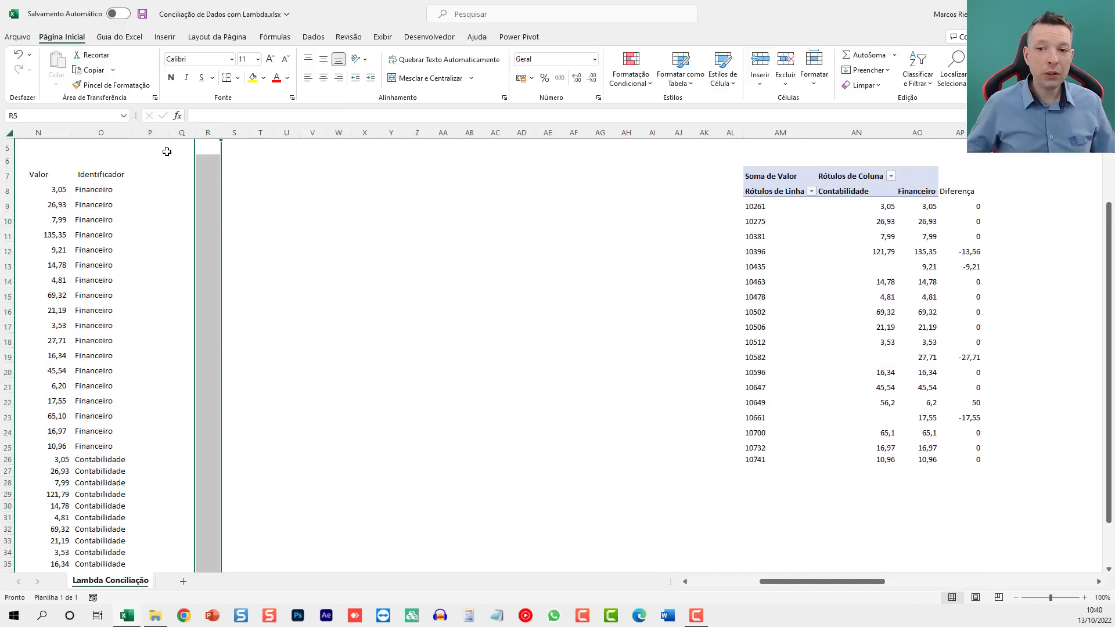
{"action": "key", "text": "ctrl+plus"}
{"action": "key", "text": "ctrl+plus"}
{"action": "key", "text": "ctrl+plus"}
{"action": "key", "text": "ctrl+plus"}
{"action": "key", "text": "ctrl+plus"}
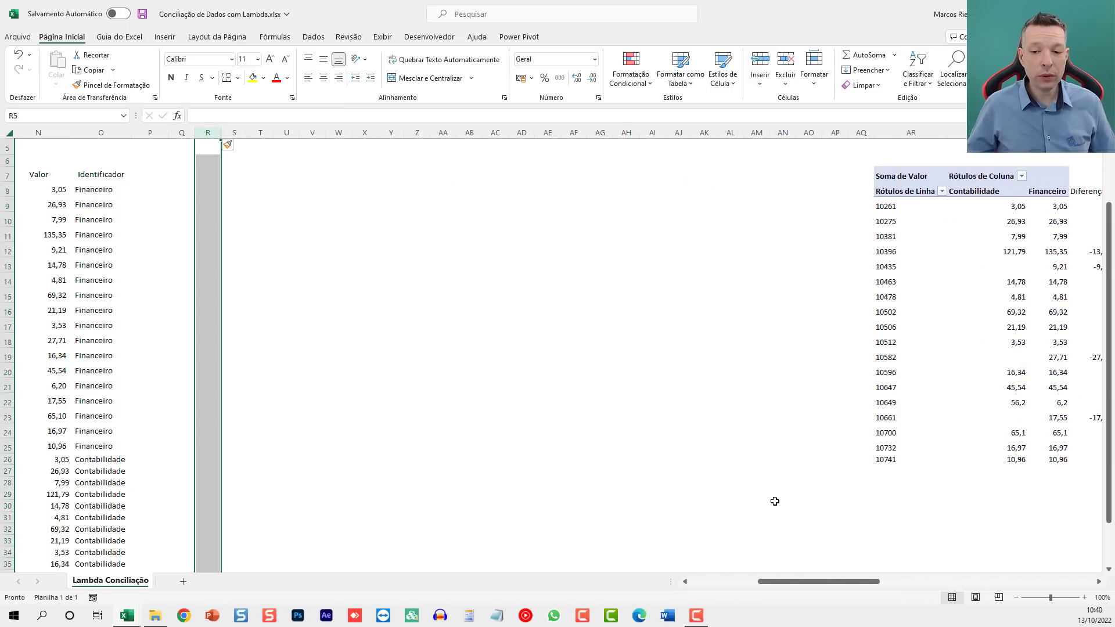
- Delete the empty columns Q to AP between the combined list and the PivotTable
{"action": "left_click_drag", "start_coordinate": [801, 585], "coordinate": [733, 584]}
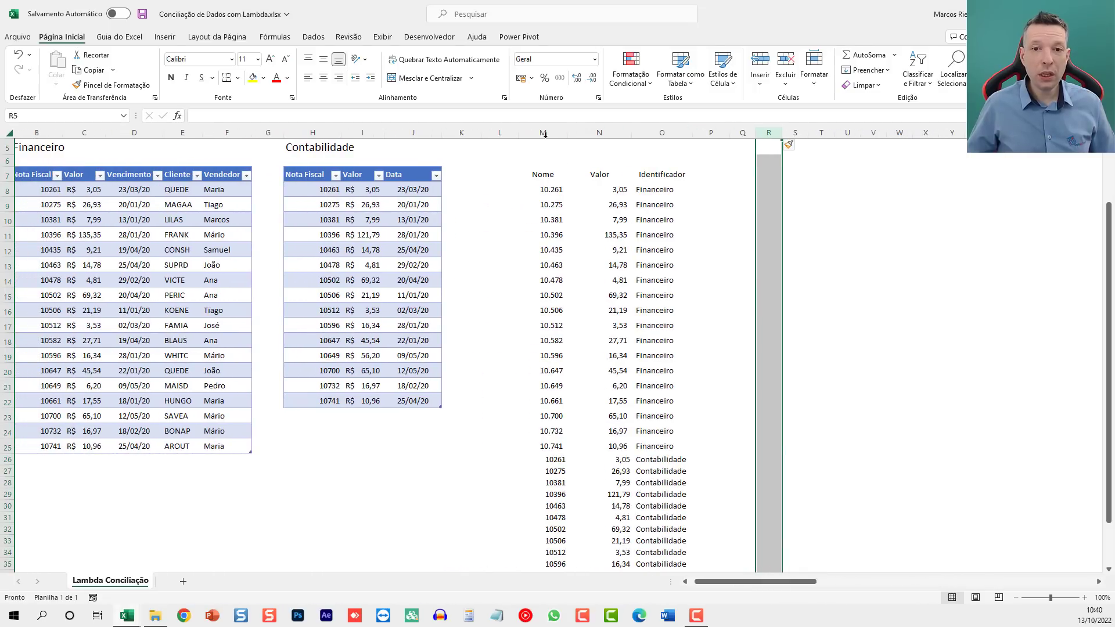
{"action": "left_click", "coordinate": [746, 132]}
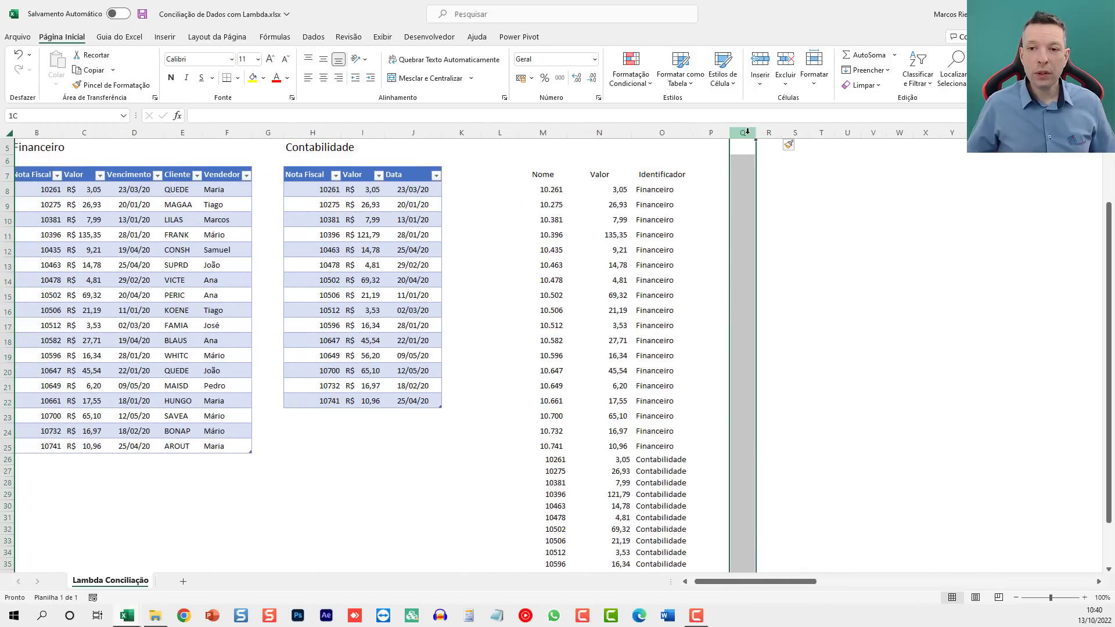
{"action": "left_click_drag", "start_coordinate": [746, 132], "coordinate": [1040, 294]}
{"action": "left_click_drag", "start_coordinate": [775, 581], "coordinate": [850, 597]}
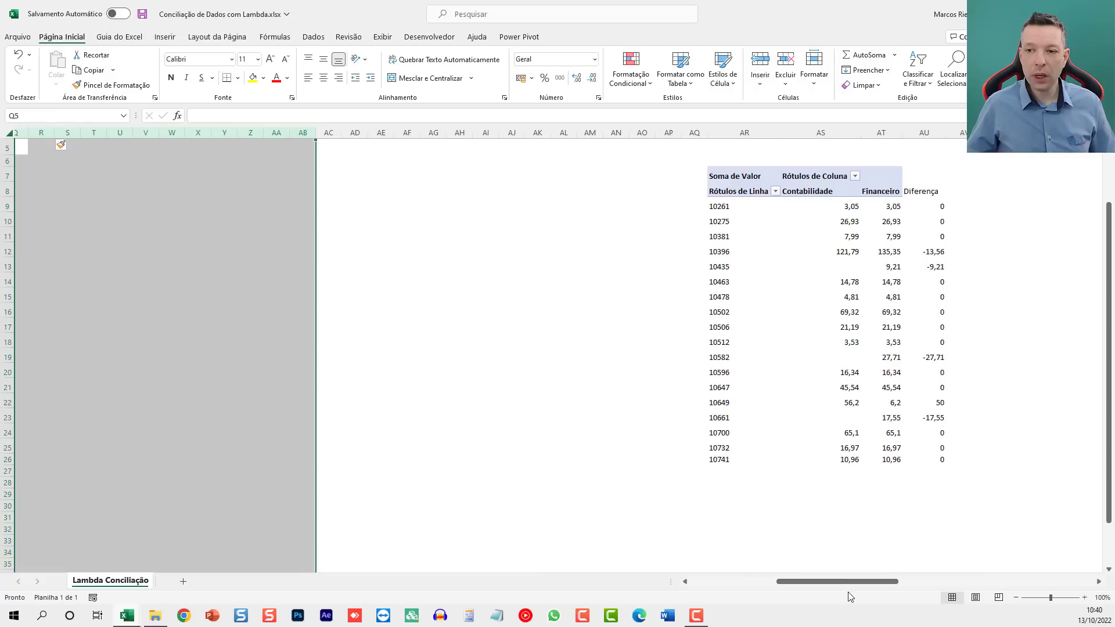
{"action": "left_click", "coordinate": [677, 131], "text": "shift"}
{"action": "key", "text": "ctrl+minus"}
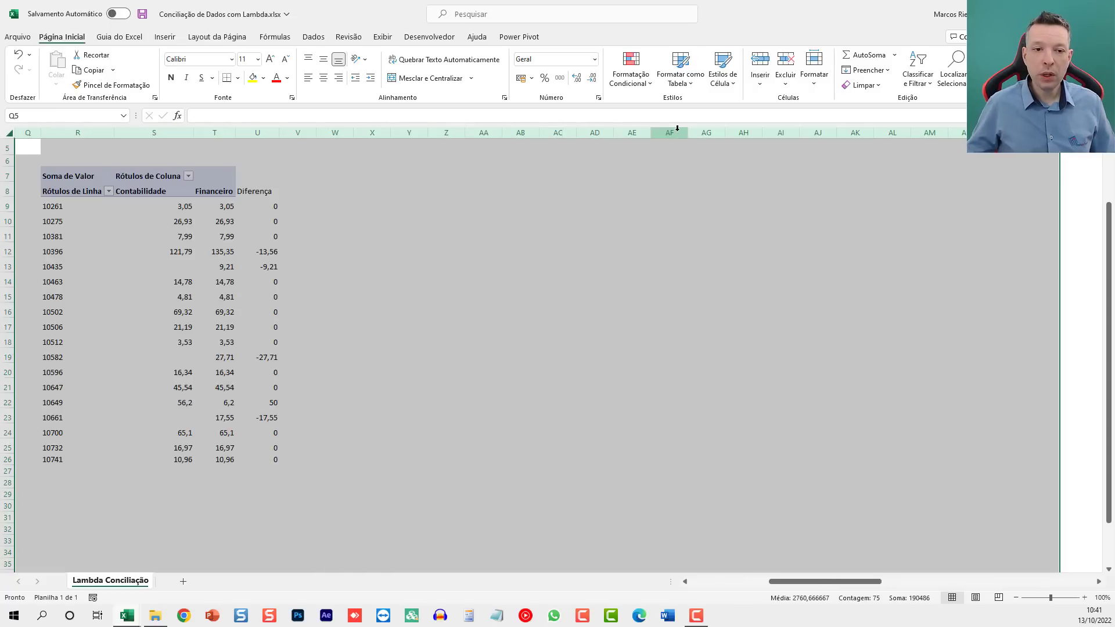
- Insert two sets of seven blank columns before column L to clear space beside the Contabilidade table
{"action": "left_click_drag", "start_coordinate": [828, 581], "coordinate": [751, 582]}
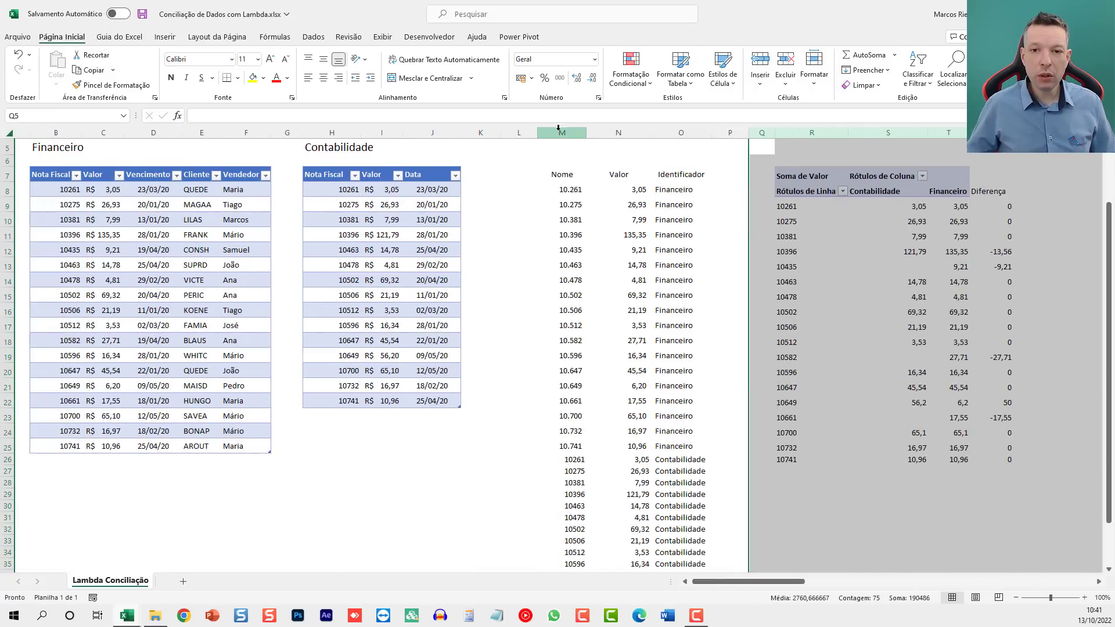
{"action": "left_click_drag", "start_coordinate": [519, 132], "coordinate": [802, 157]}
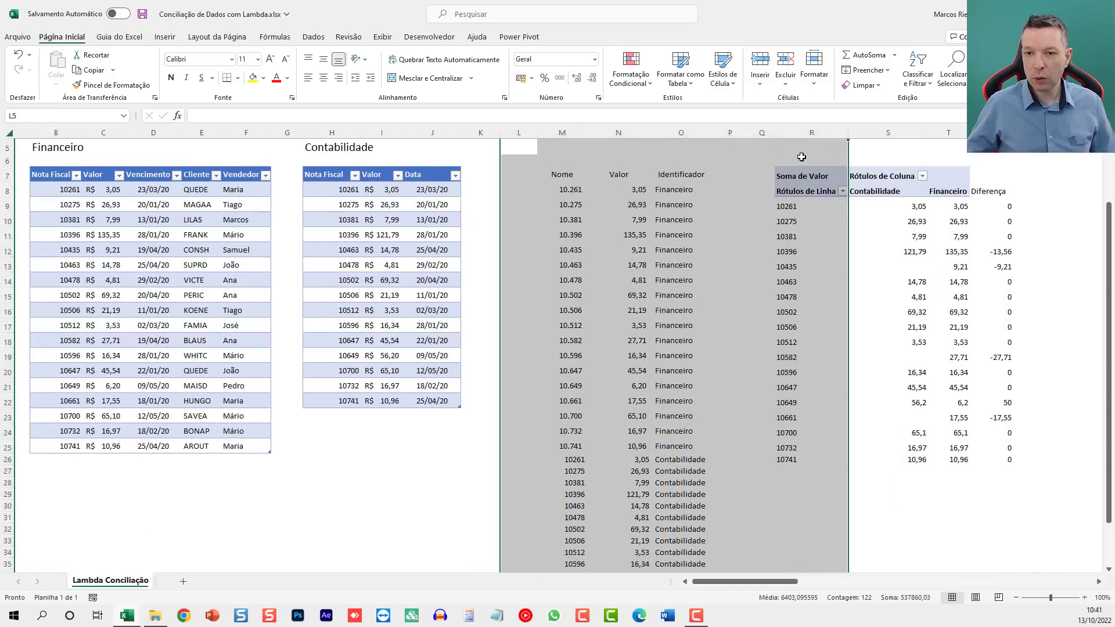
{"action": "key", "text": "ctrl+plus"}
{"action": "key", "text": "ctrl+plus"}
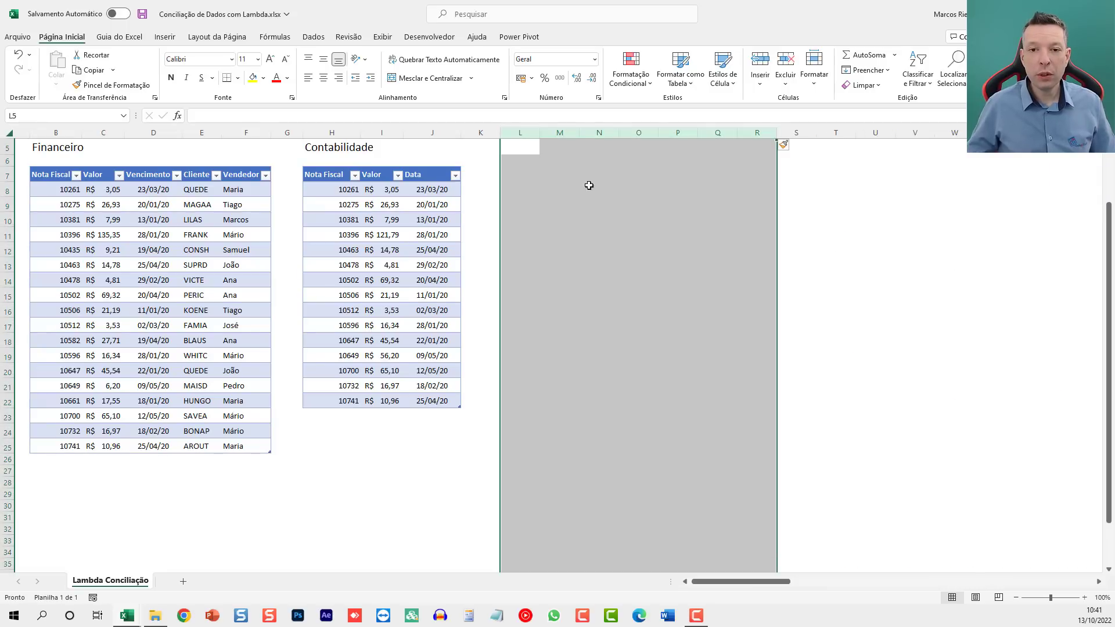
- Widen the Valor column of the Financeiro table and autofit the Valor column of the Contabilidade table
{"action": "left_click", "coordinate": [521, 174]}
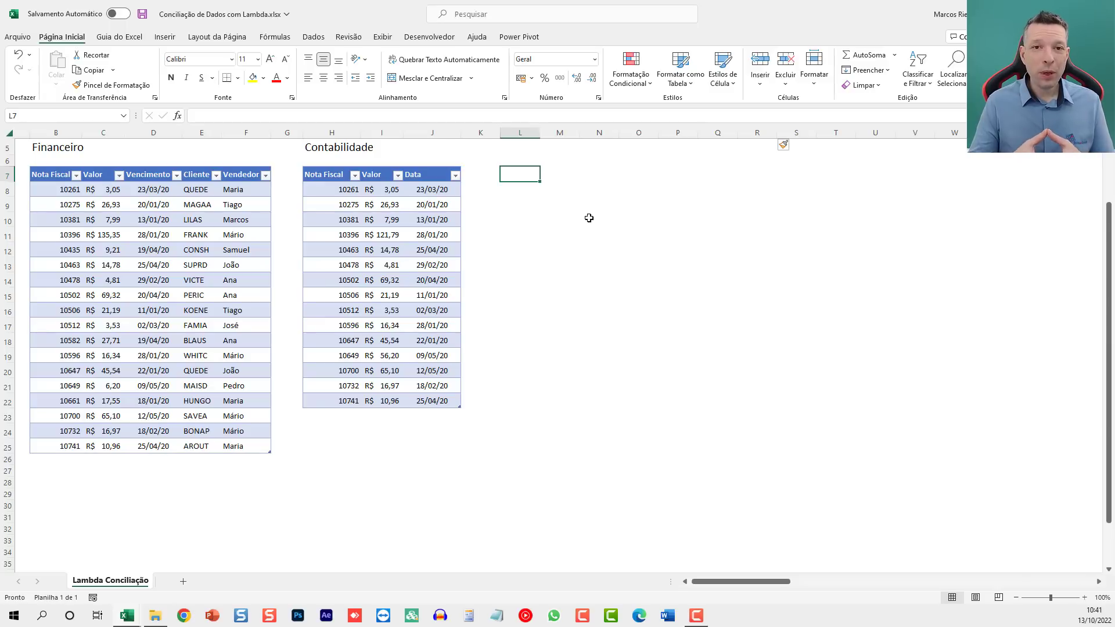
{"action": "scroll", "coordinate": [589, 218], "scroll_direction": "up", "scroll_amount": 2, "text": "ctrl"}
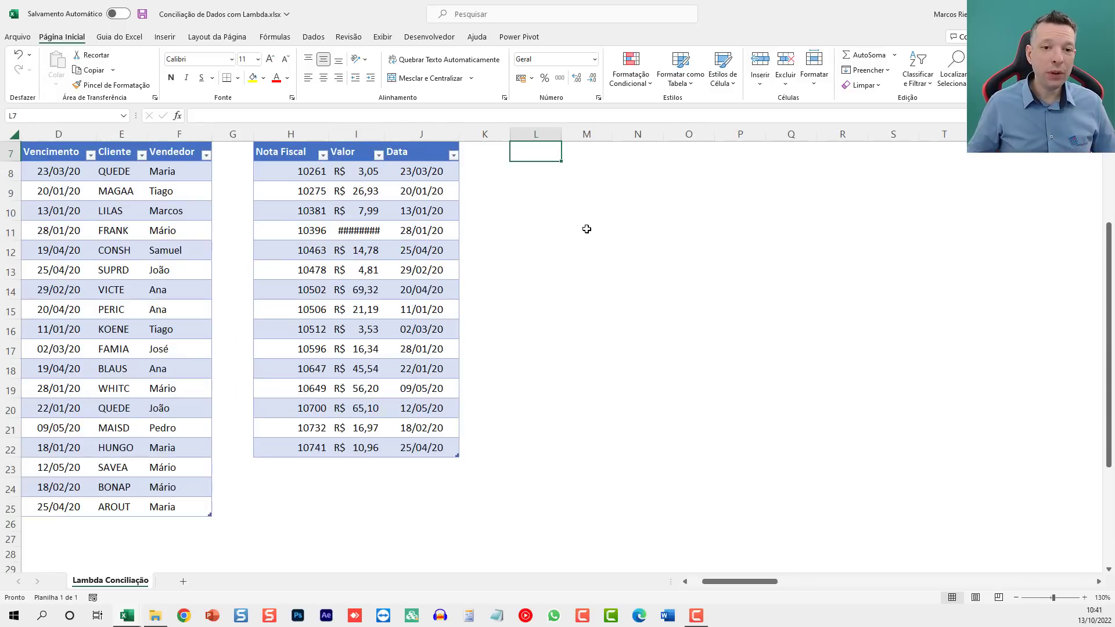
{"action": "scroll", "coordinate": [587, 230], "scroll_direction": "up", "scroll_amount": 1, "text": "ctrl"}
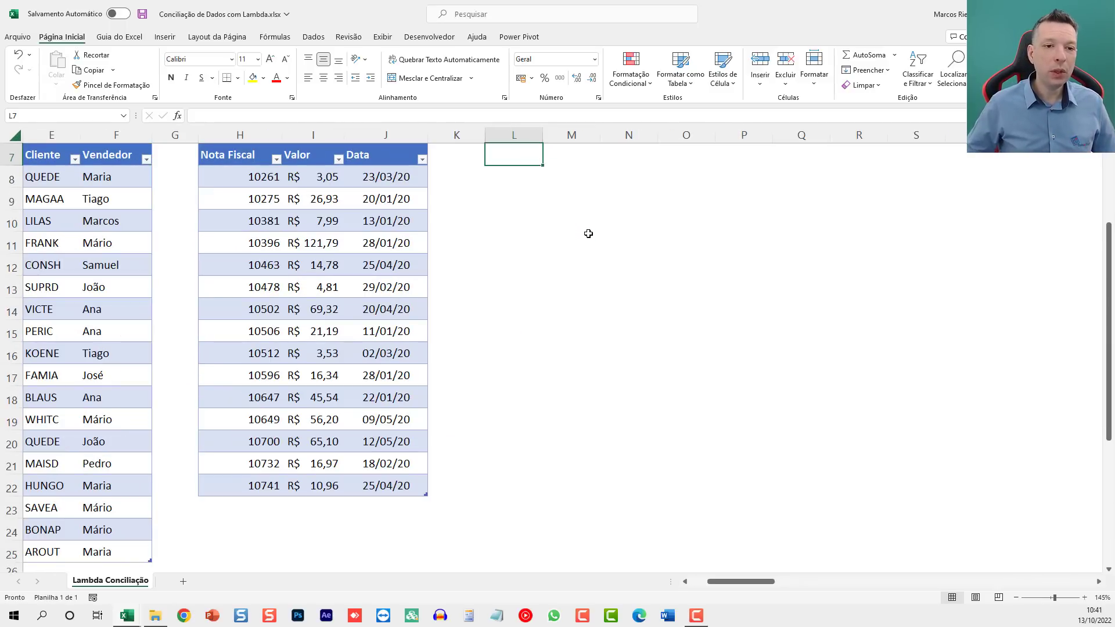
{"action": "left_click_drag", "start_coordinate": [730, 588], "coordinate": [716, 588]}
{"action": "scroll", "coordinate": [704, 486], "scroll_direction": "down", "scroll_amount": 1, "text": "ctrl"}
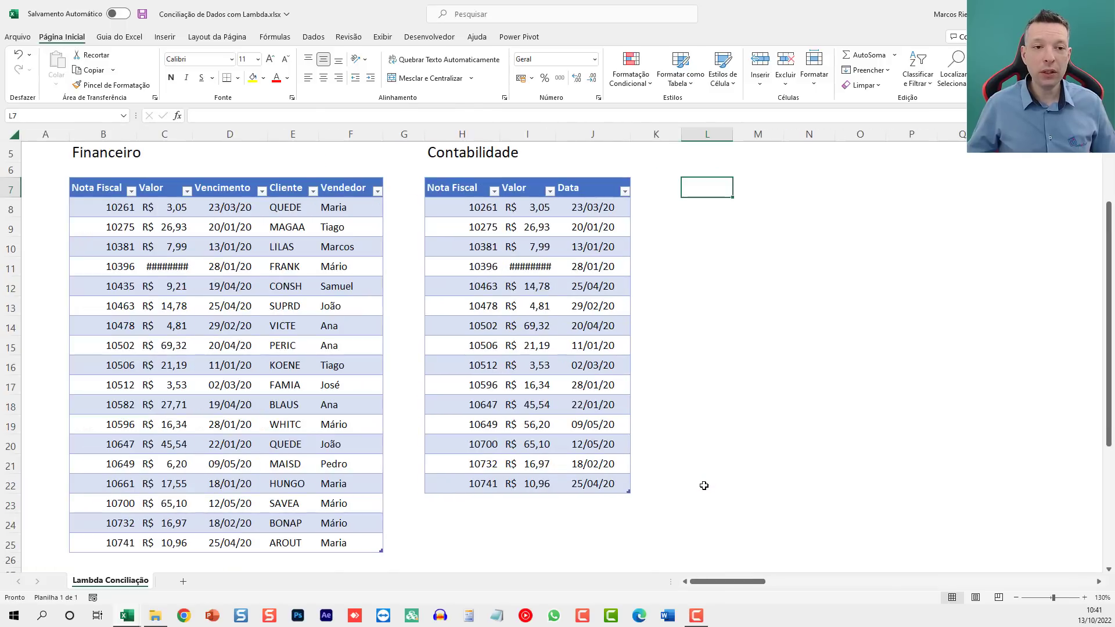
{"action": "scroll", "coordinate": [704, 485], "scroll_direction": "down", "scroll_amount": 1, "text": "ctrl"}
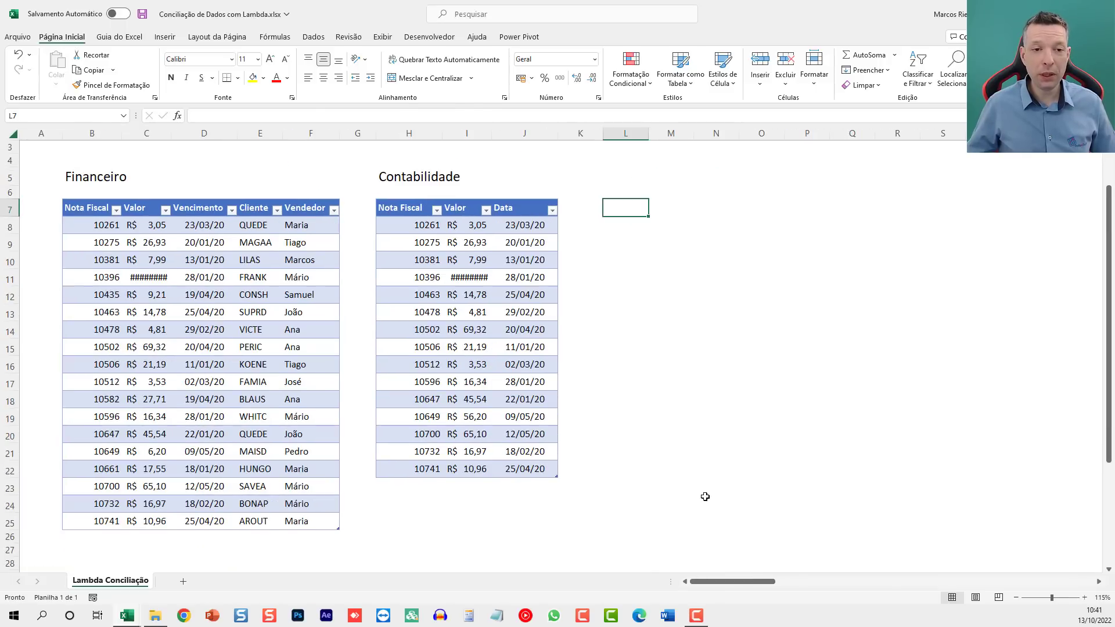
{"action": "left_click", "coordinate": [173, 134]}
{"action": "left_click_drag", "start_coordinate": [173, 134], "coordinate": [177, 135]}
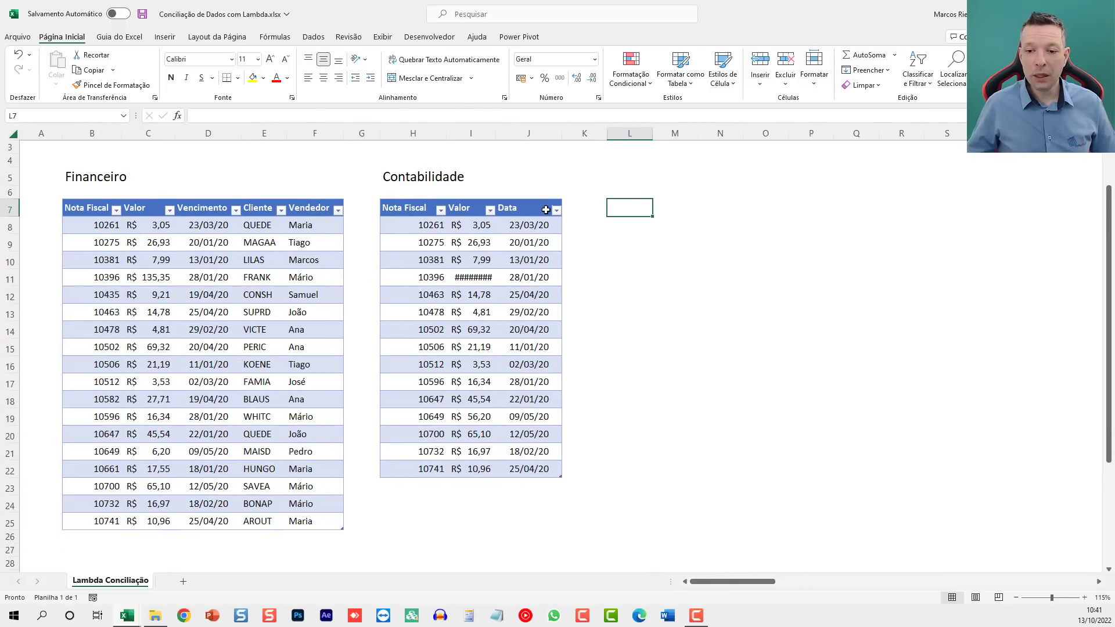
{"action": "double_click", "coordinate": [497, 132]}
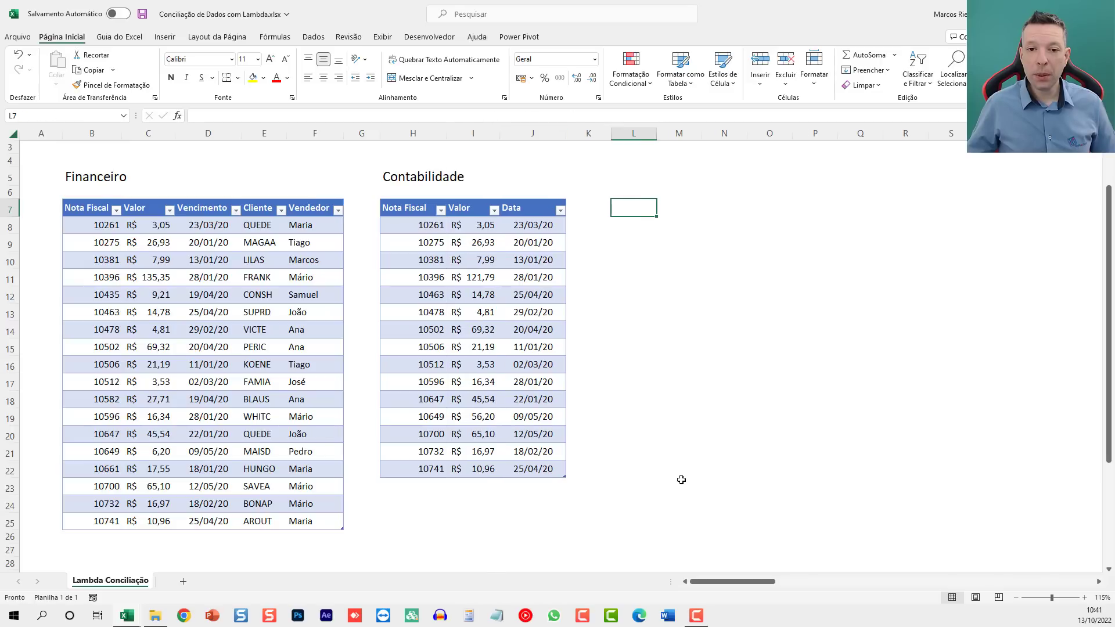
- Start a LET formula in cell L7 with its first argument on a new indented line
{"action": "left_click_drag", "start_coordinate": [741, 584], "coordinate": [741, 585]}
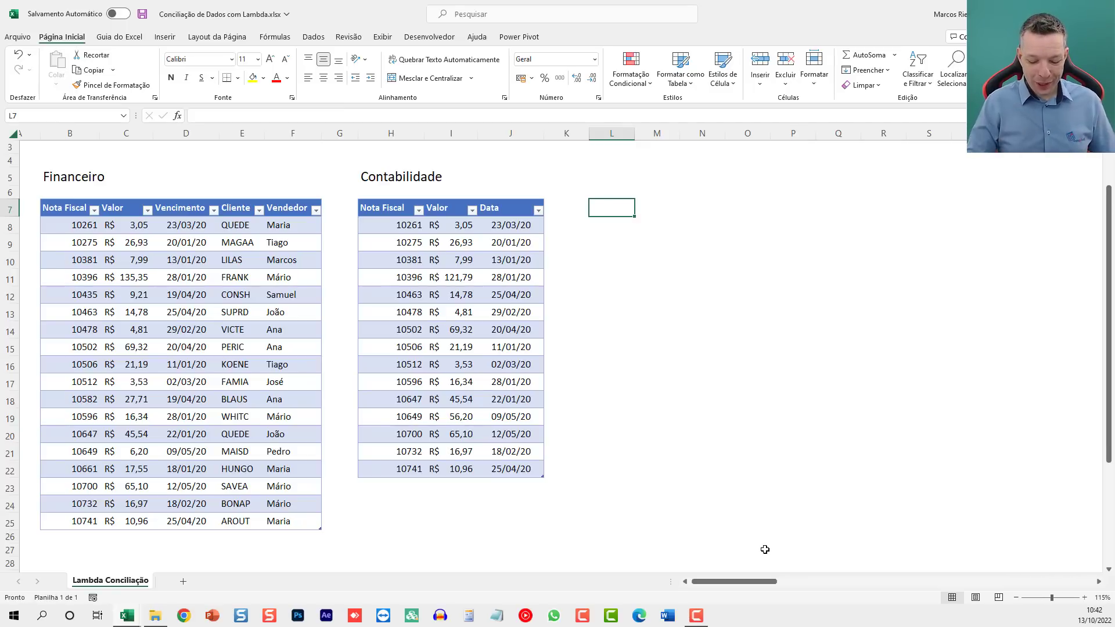
{"action": "type", "text": "="}
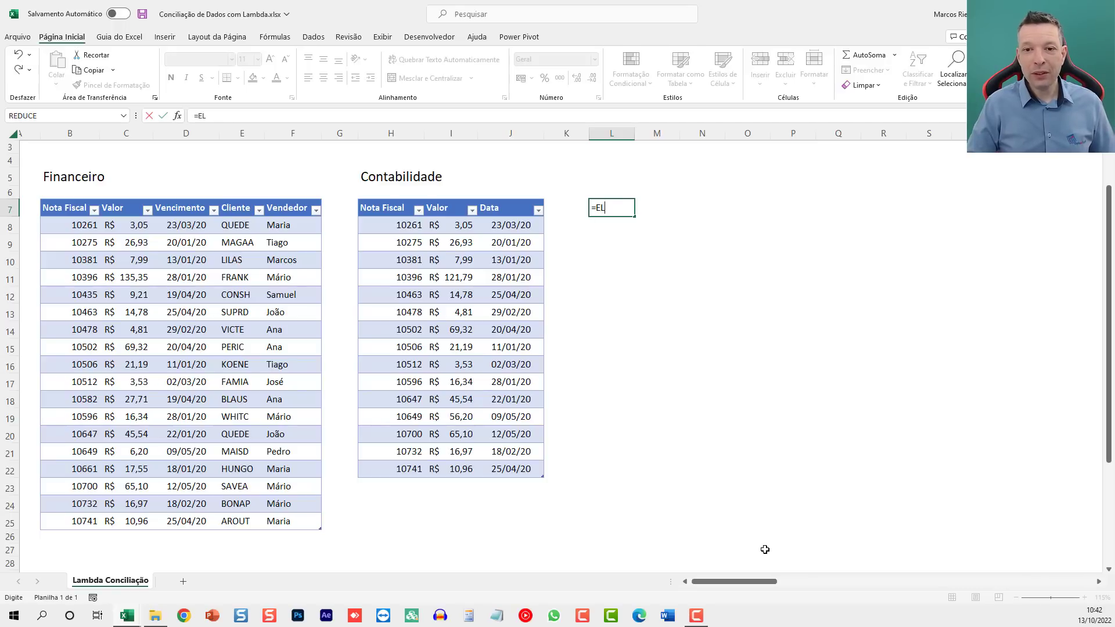
{"action": "type", "text": "LET"}
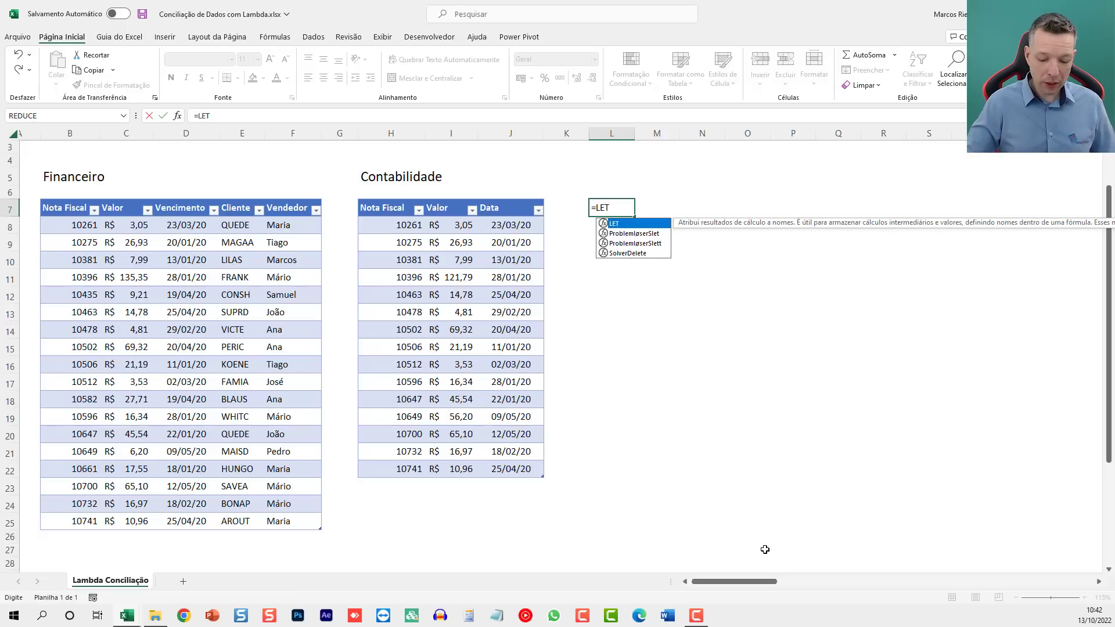
{"action": "type", "text": "("}
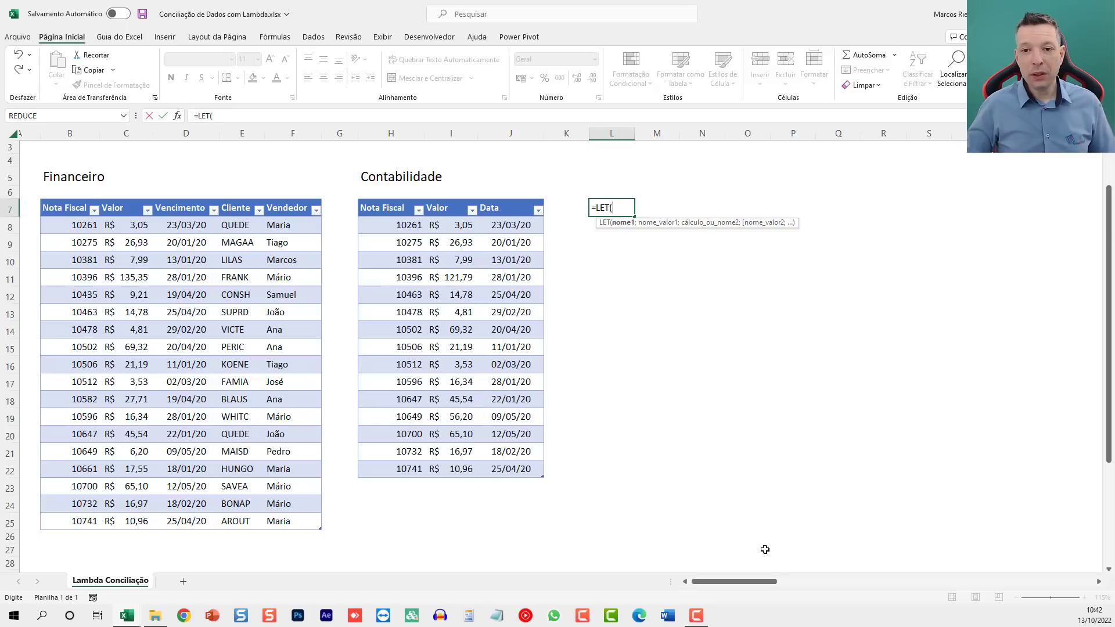
{"action": "key", "text": "alt+Return"}
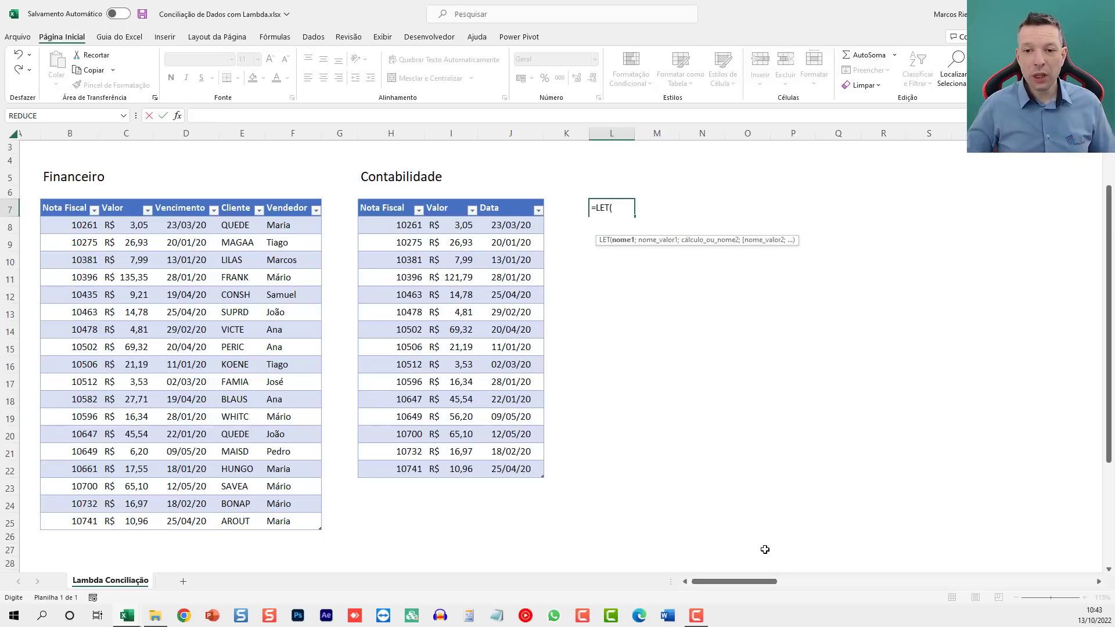
{"action": "key", "text": "BackSpace"}
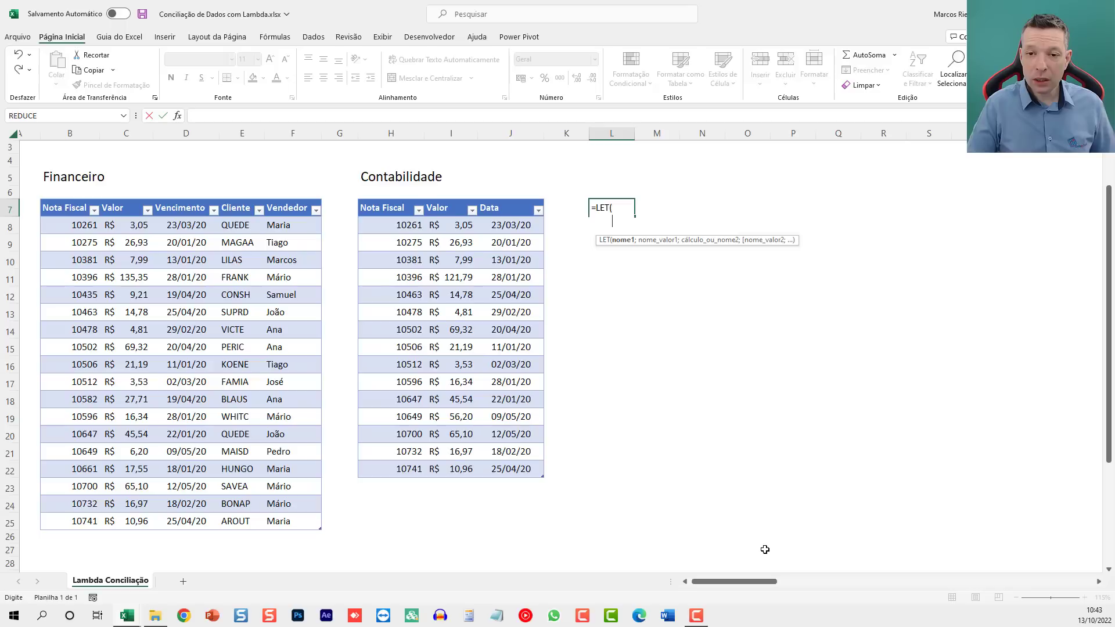
- Define the variable Base1 in the LET formula as the Nota Fiscal column of the Financeiro table, tFinanceiro[Nota Fiscal]
{"action": "type", "text": "bas"}
{"action": "key", "text": "BackSpace"}
{"action": "key", "text": "BackSpace"}
{"action": "key", "text": "BackSpace"}
{"action": "type", "text": "Bas"}
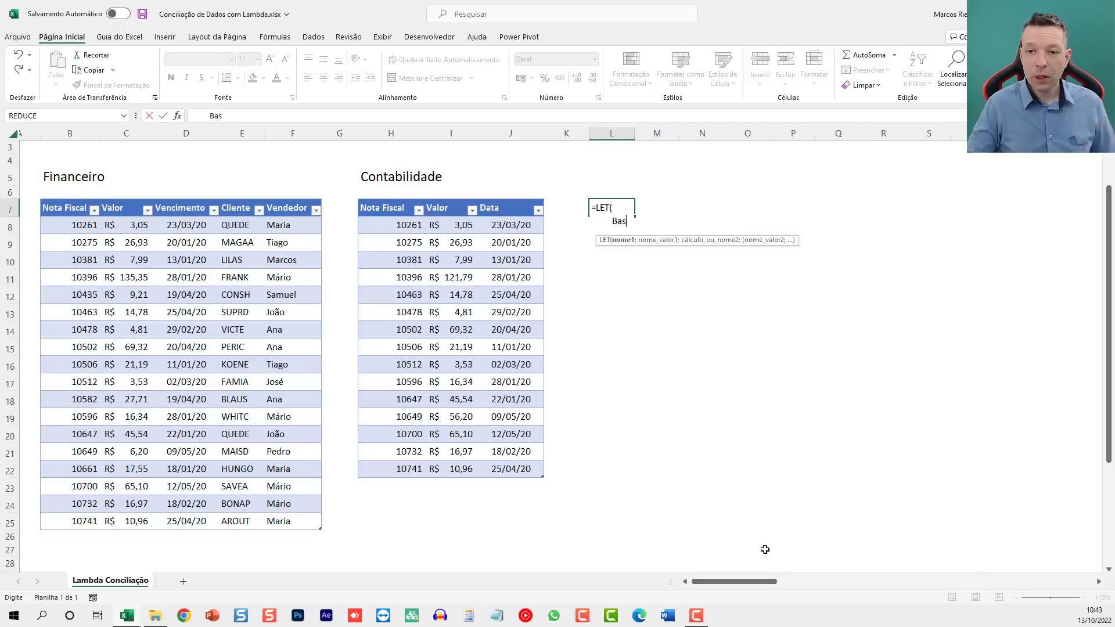
{"action": "type", "text": "e1;"}
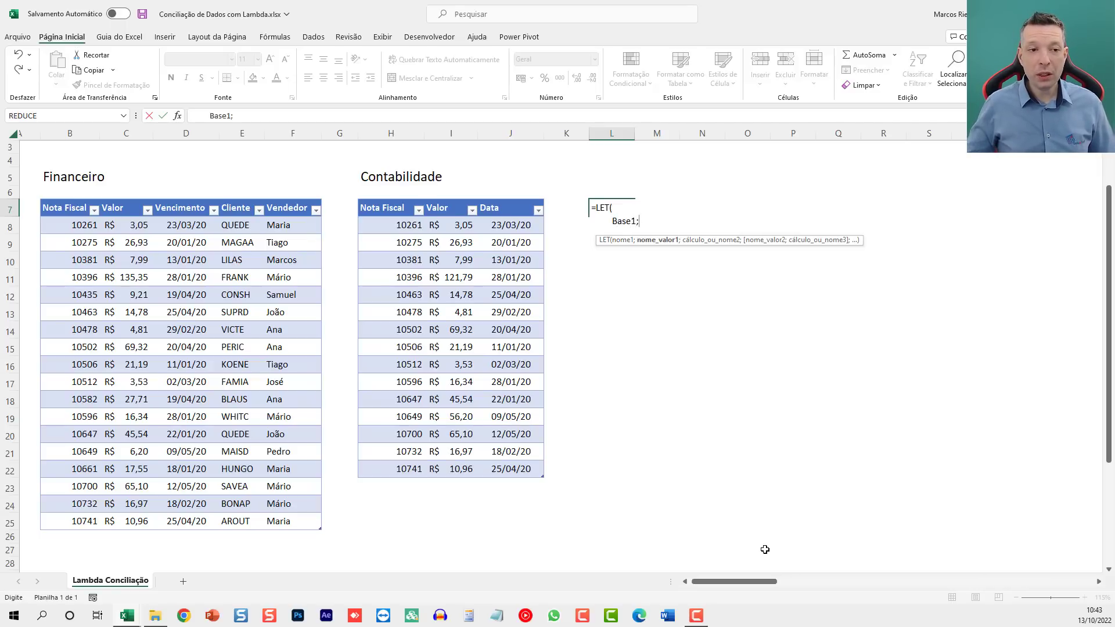
{"action": "left_click_drag", "start_coordinate": [64, 225], "coordinate": [58, 521]}
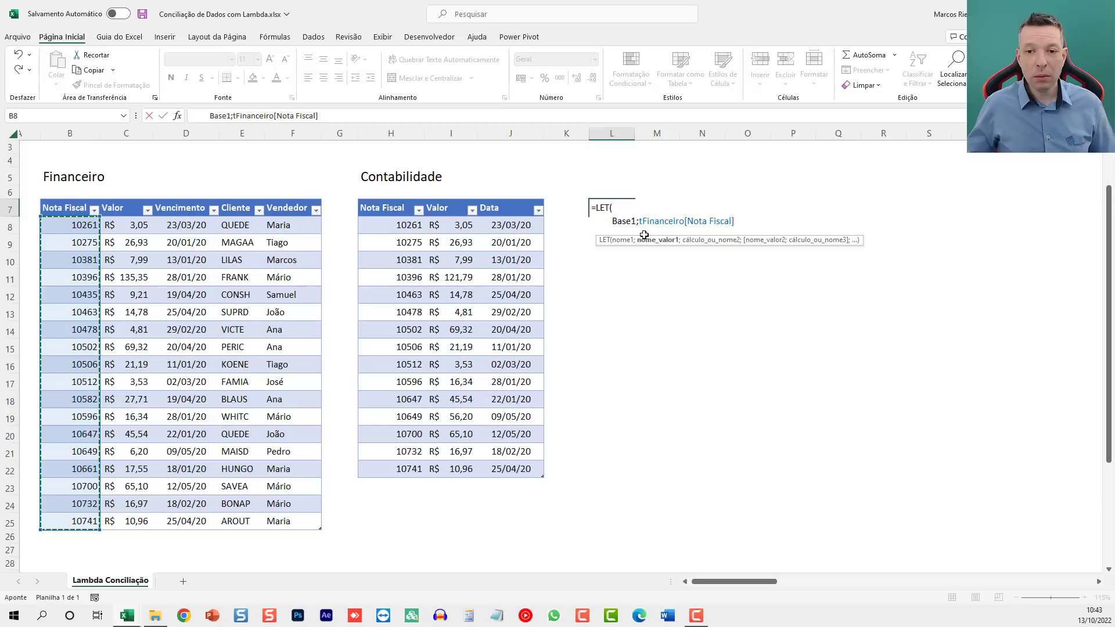
{"action": "type", "text": ";"}
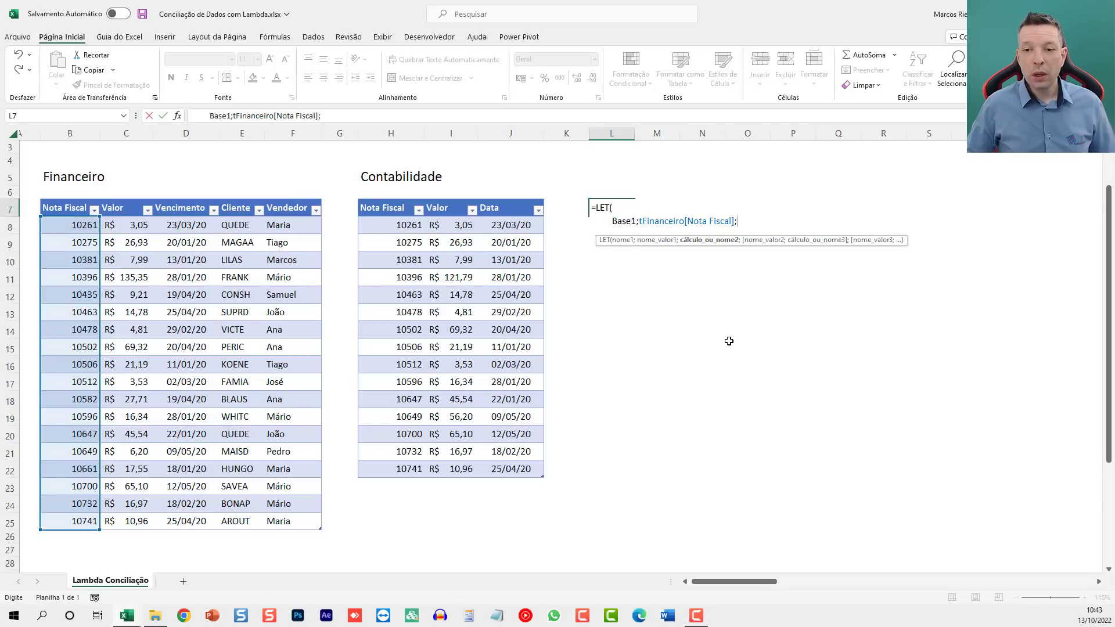
- Define the variable Valor1 on a new line as the Financeiro table's Valor column, tFinanceiro[Valor]
{"action": "key", "text": "alt+Return"}
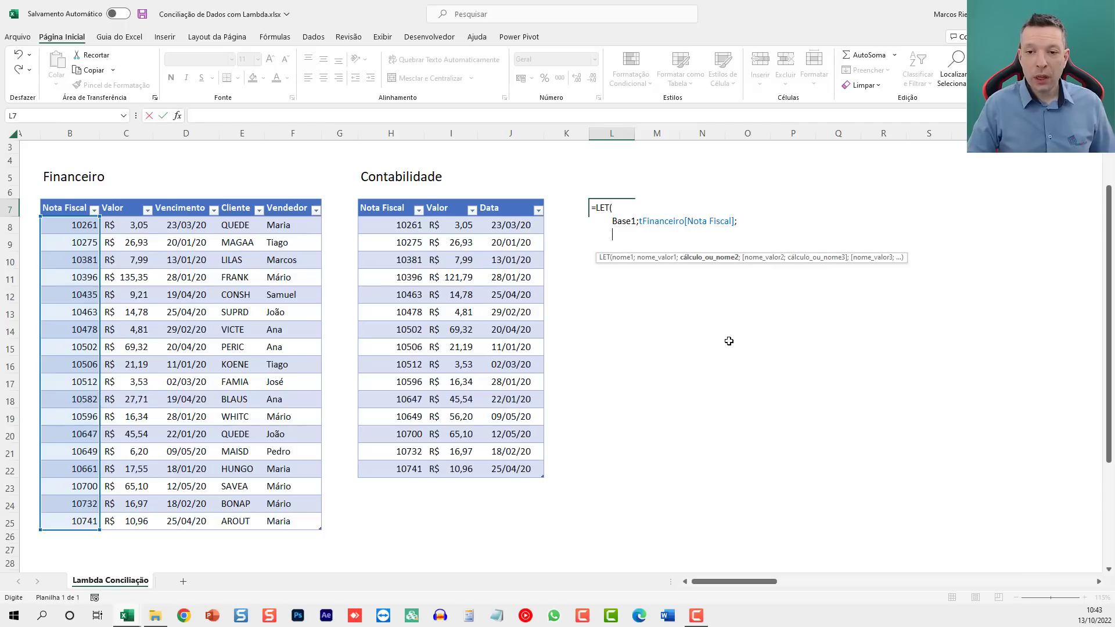
{"action": "type", "text": "Valor1;"}
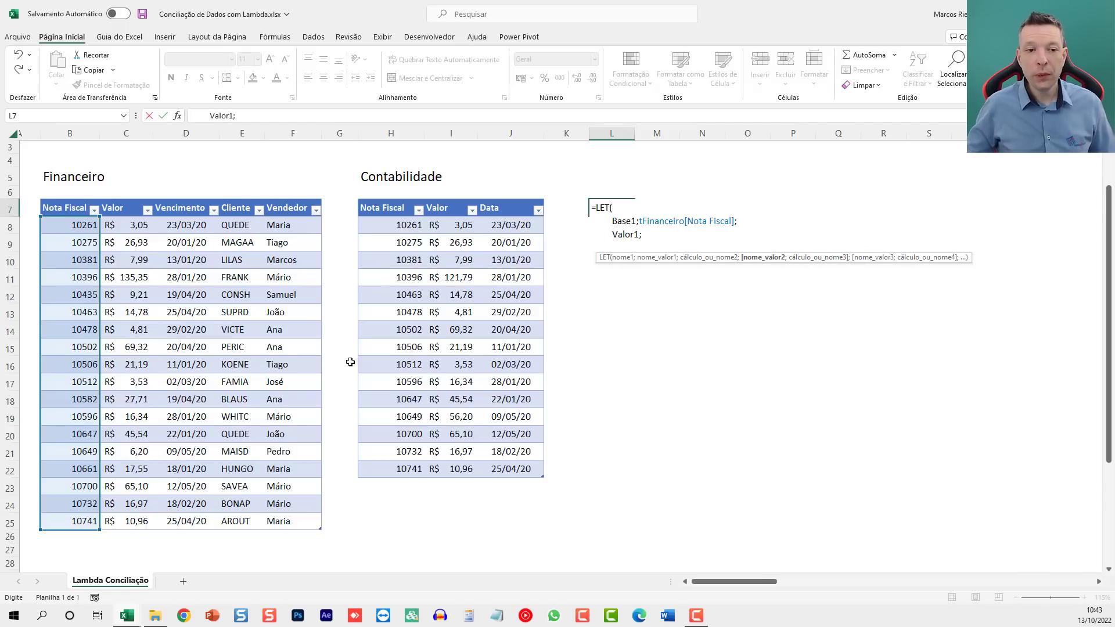
{"action": "left_click_drag", "start_coordinate": [141, 518], "coordinate": [123, 229]}
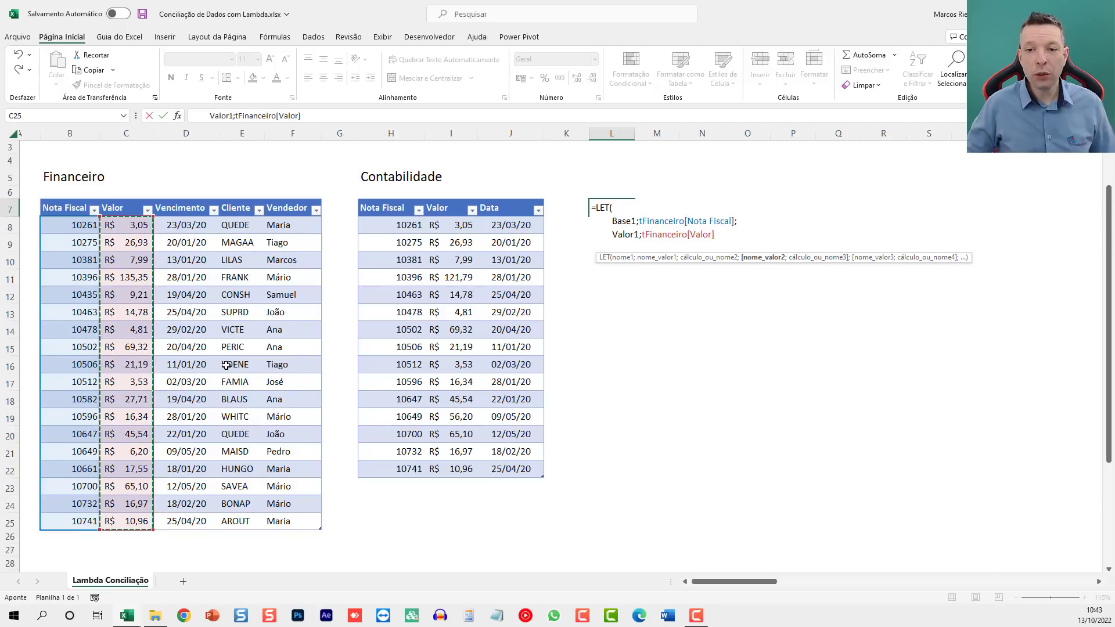
{"action": "type", "text": ";"}
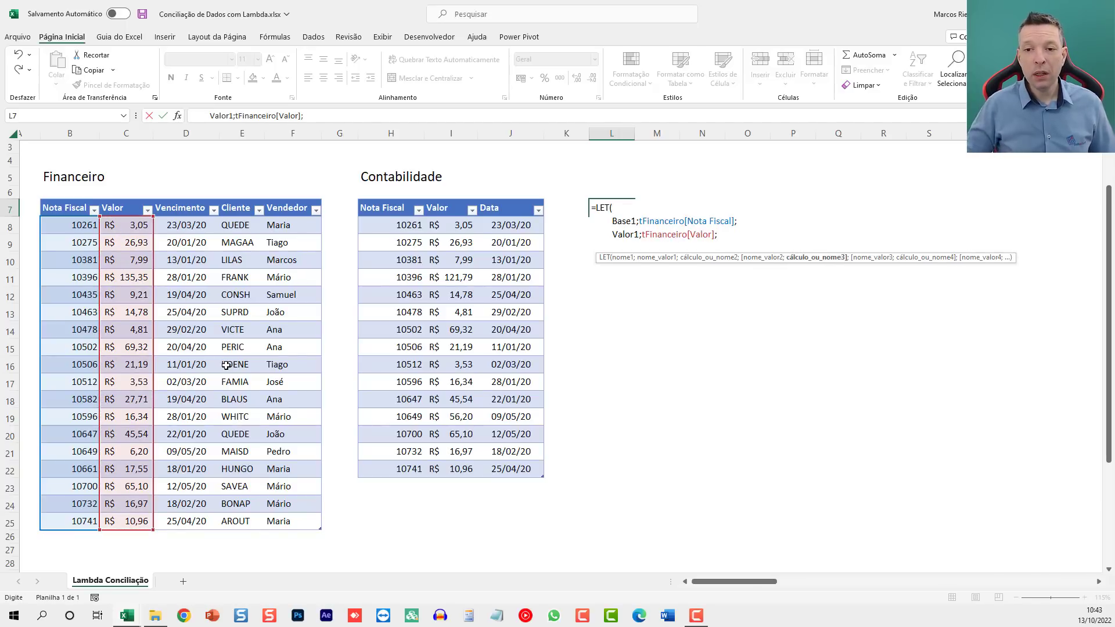
- Add the variable Nome1 on a new line of the LET formula and open its value with the DIVIDIRTEXTO function
{"action": "key", "text": "alt+Return"}
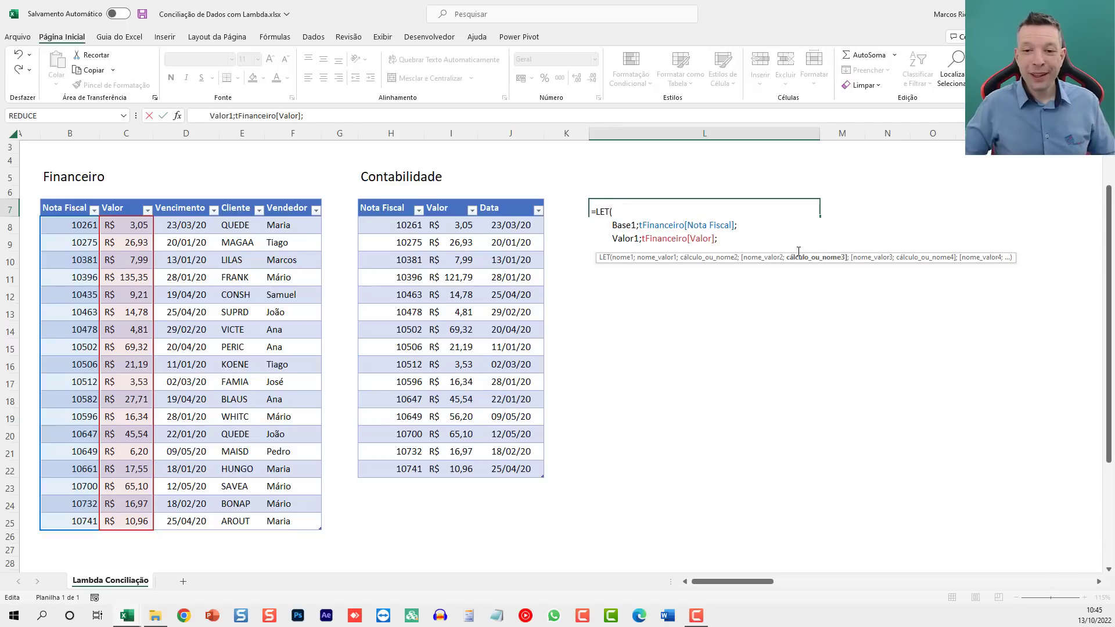
{"action": "key", "text": "alt+Return"}
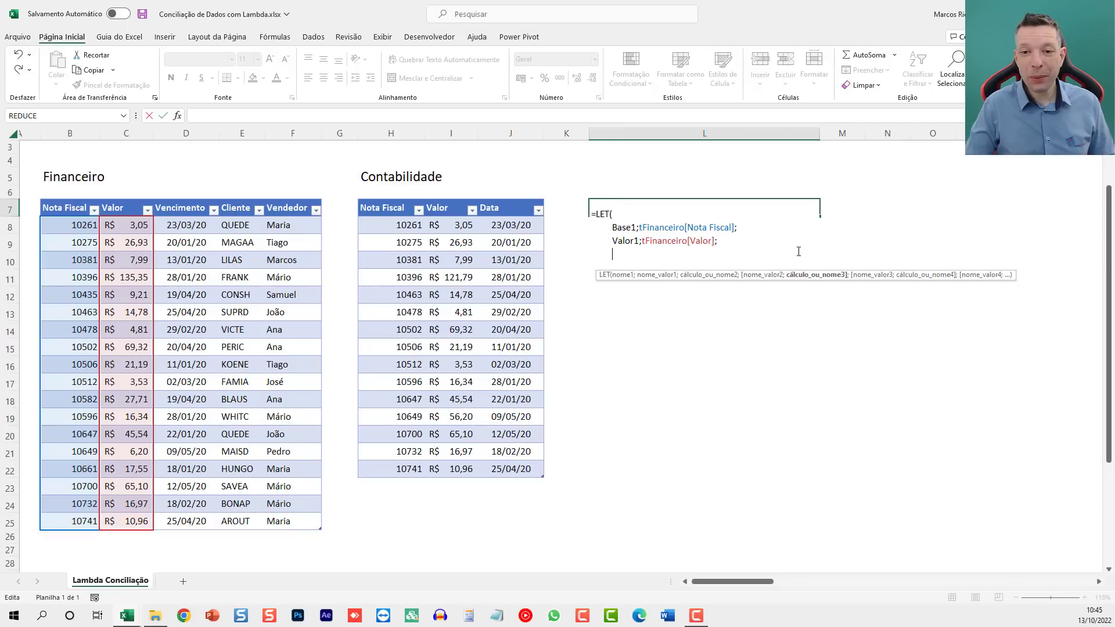
{"action": "type", "text": "Nome1;"}
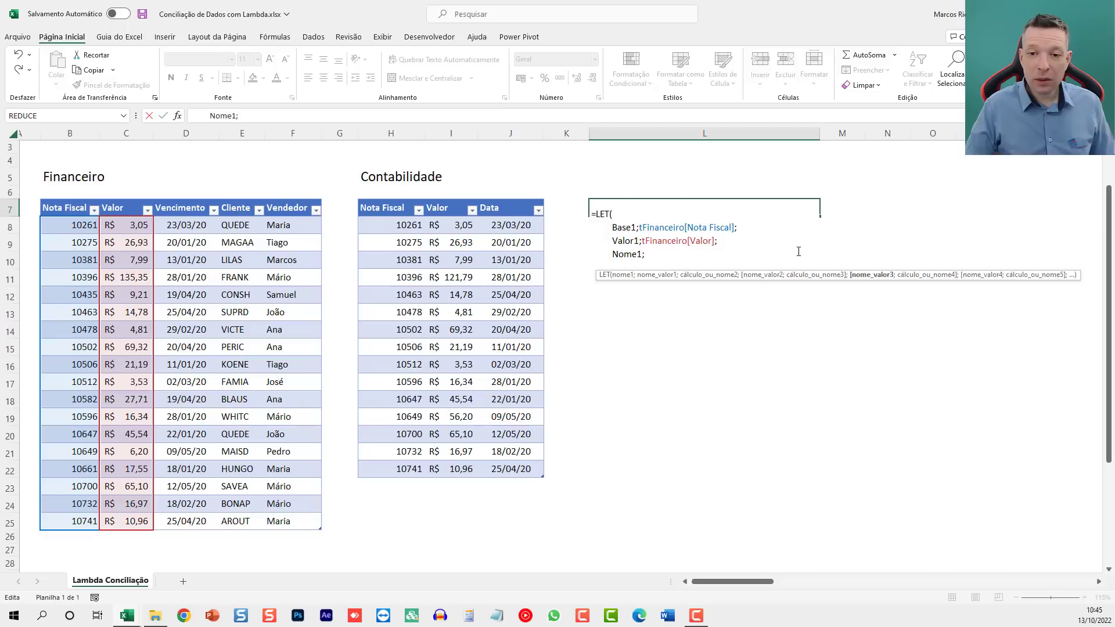
{"action": "type", "text": "DI"}
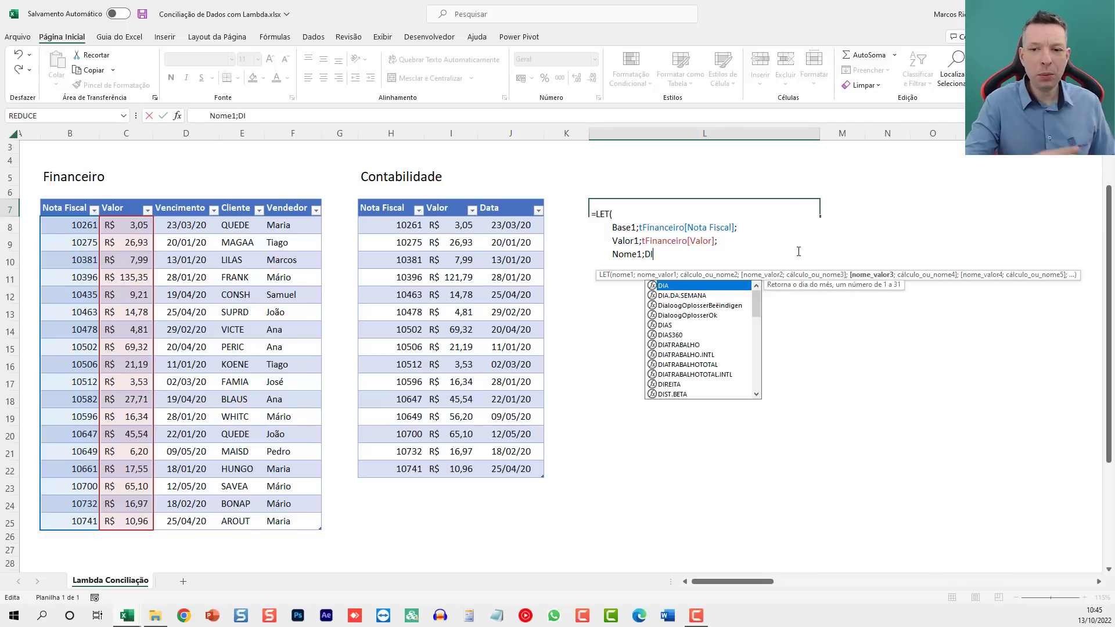
{"action": "type", "text": "VID"}
{"action": "key", "text": "Tab"}
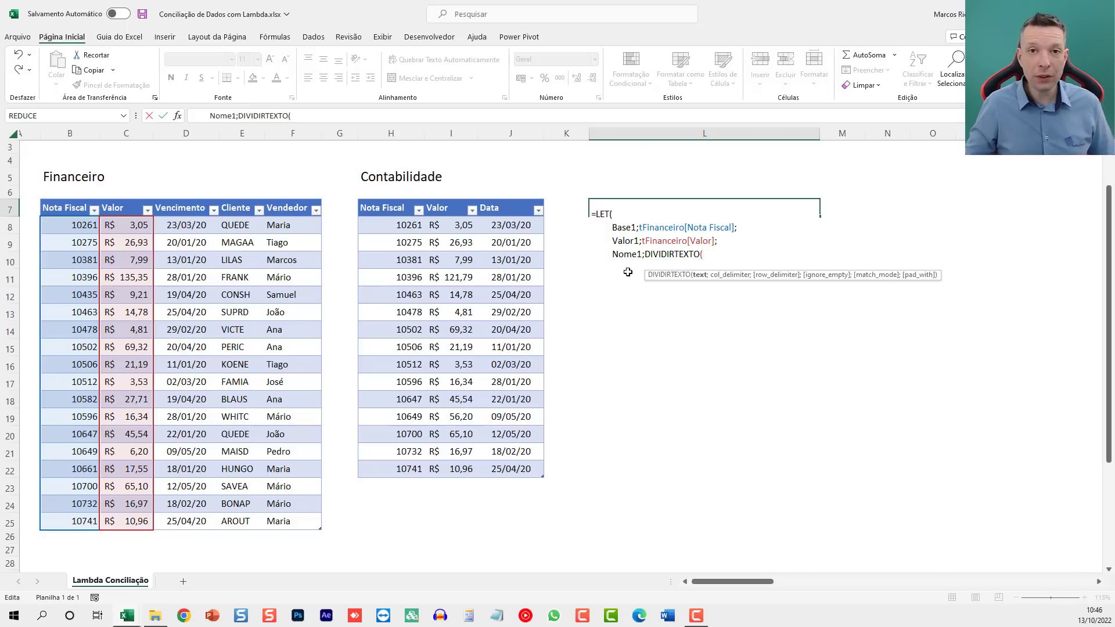
- On a new line inside DIVIDIRTEXTO, start a REPT function with "NomeColuna1!" as the text to repeat
{"action": "key", "text": "alt+Return"}
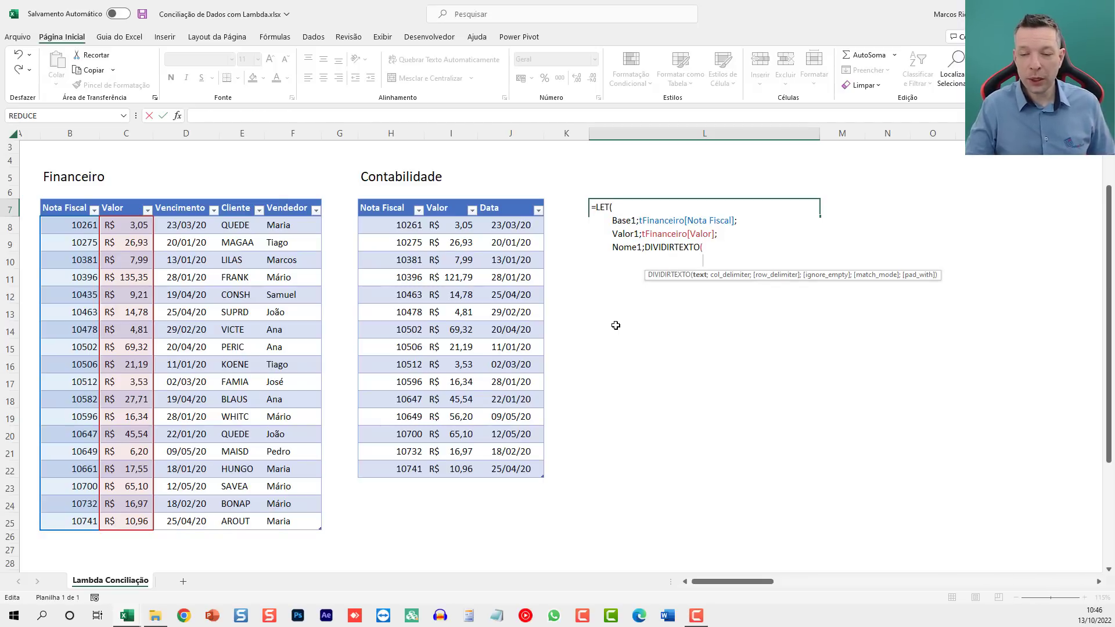
{"action": "type", "text": "REPT"}
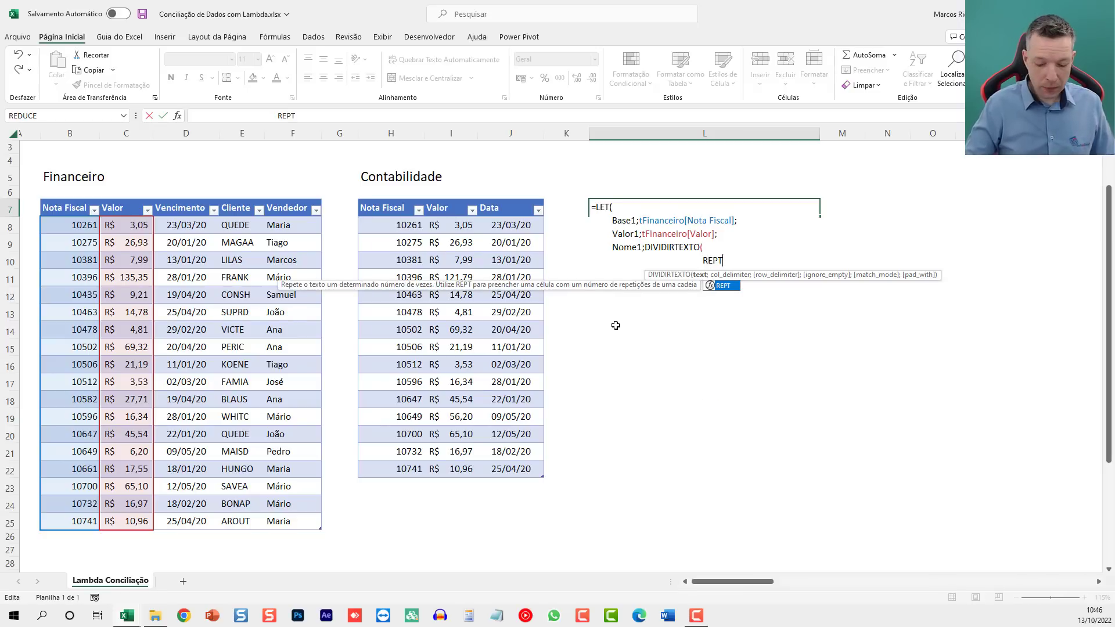
{"action": "type", "text": "(\""}
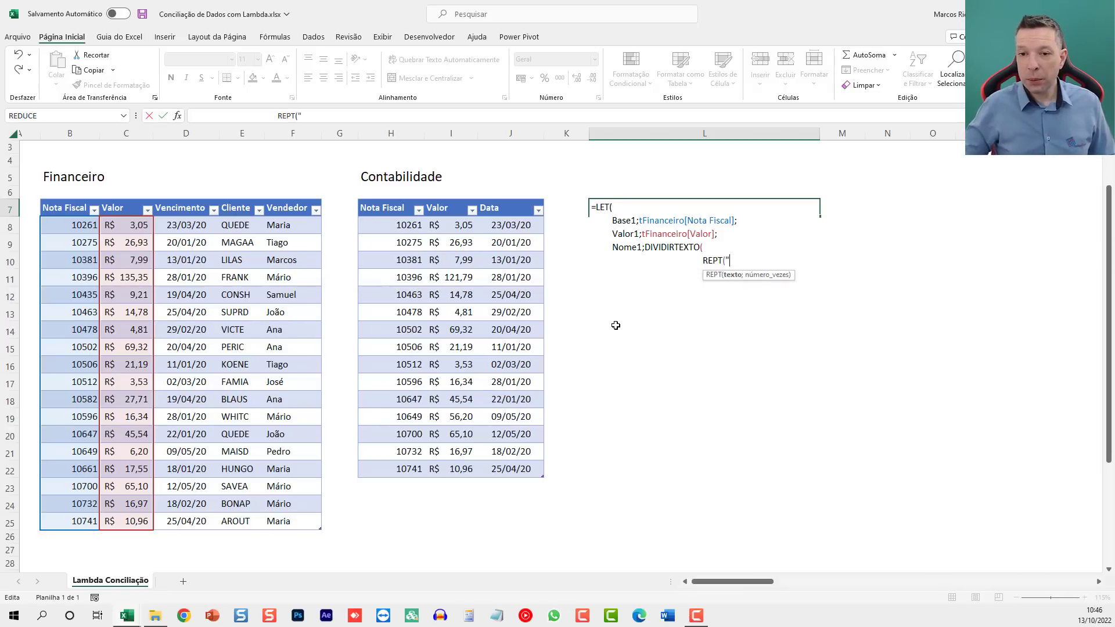
{"action": "type", "text": "N"}
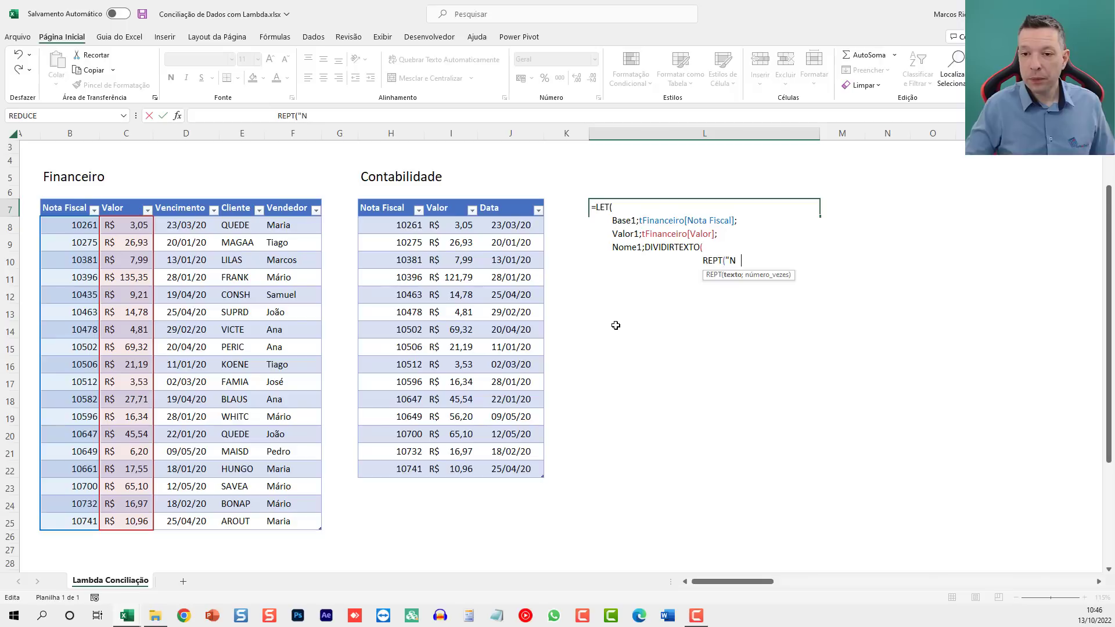
{"action": "type", "text": "omeColuna1"}
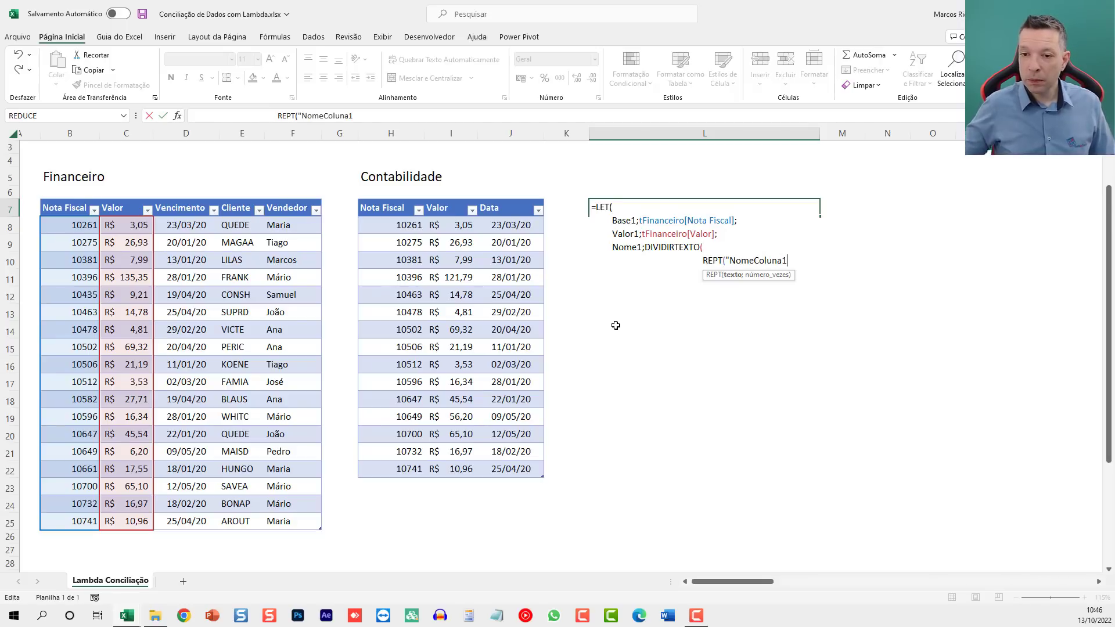
{"action": "type", "text": "!"}
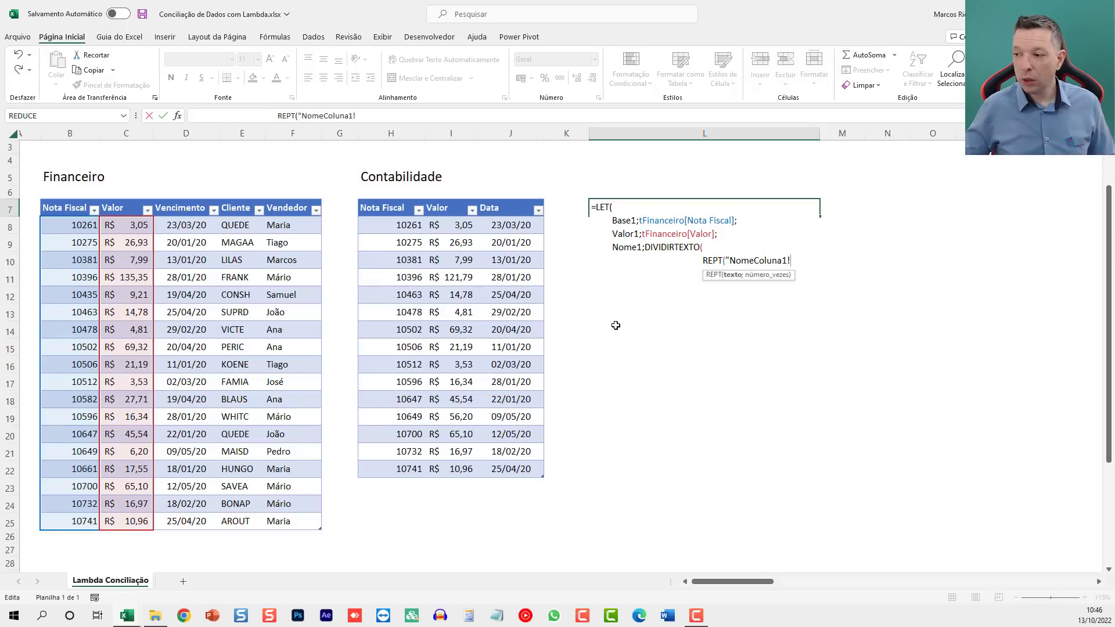
{"action": "type", "text": "\""}
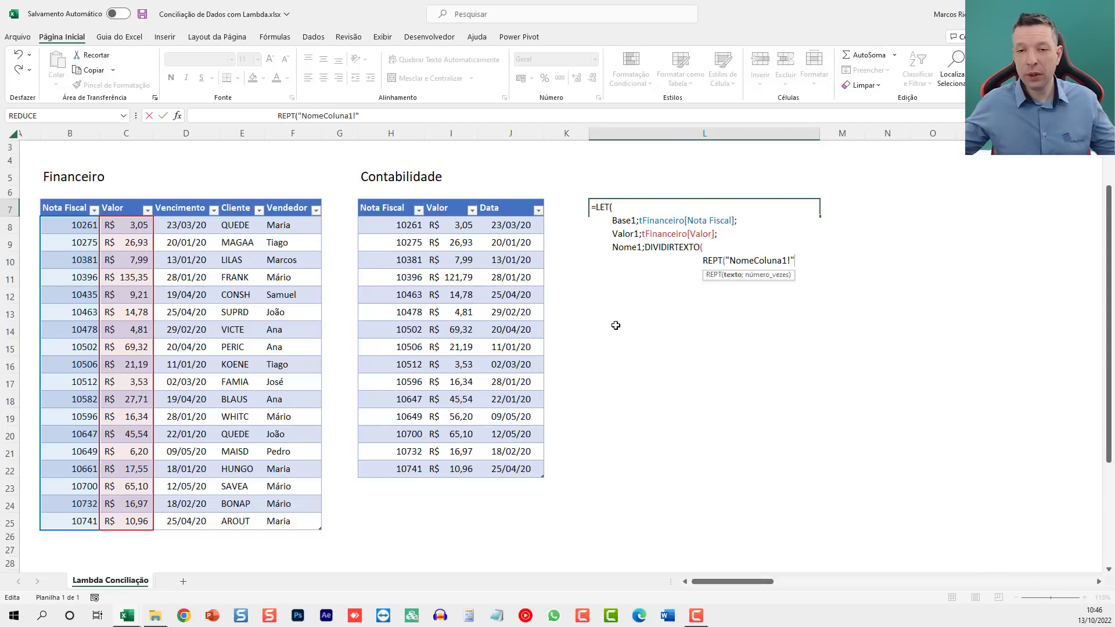
{"action": "type", "text": ";"}
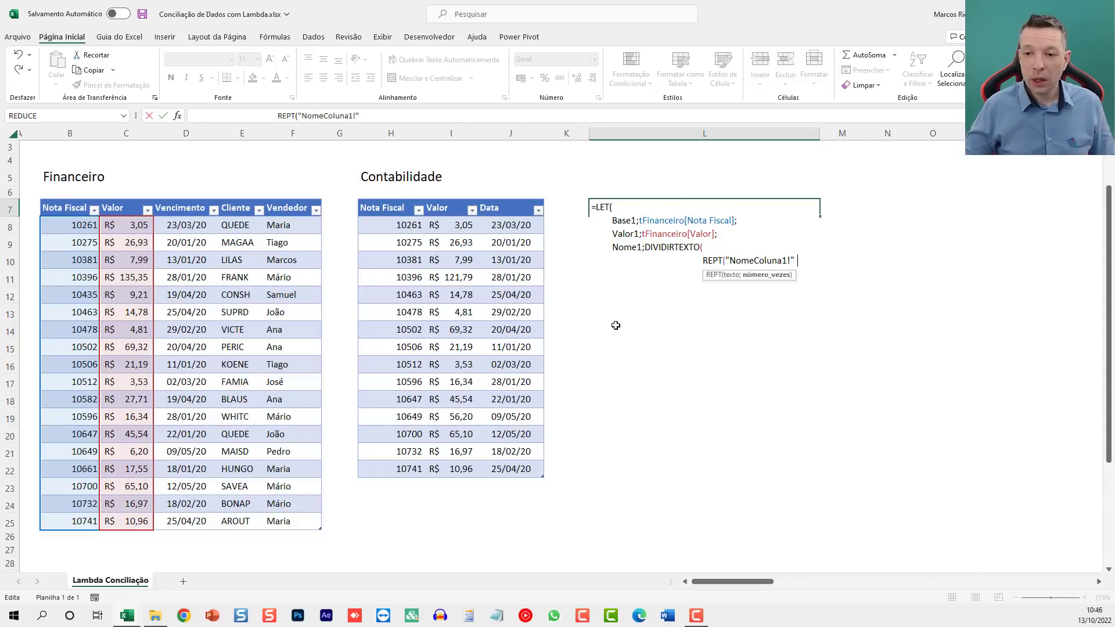
- Set REPT's number of repetitions to CONT.VALORES(Valor1) and close the REPT function
{"action": "type", "text": "CONT."}
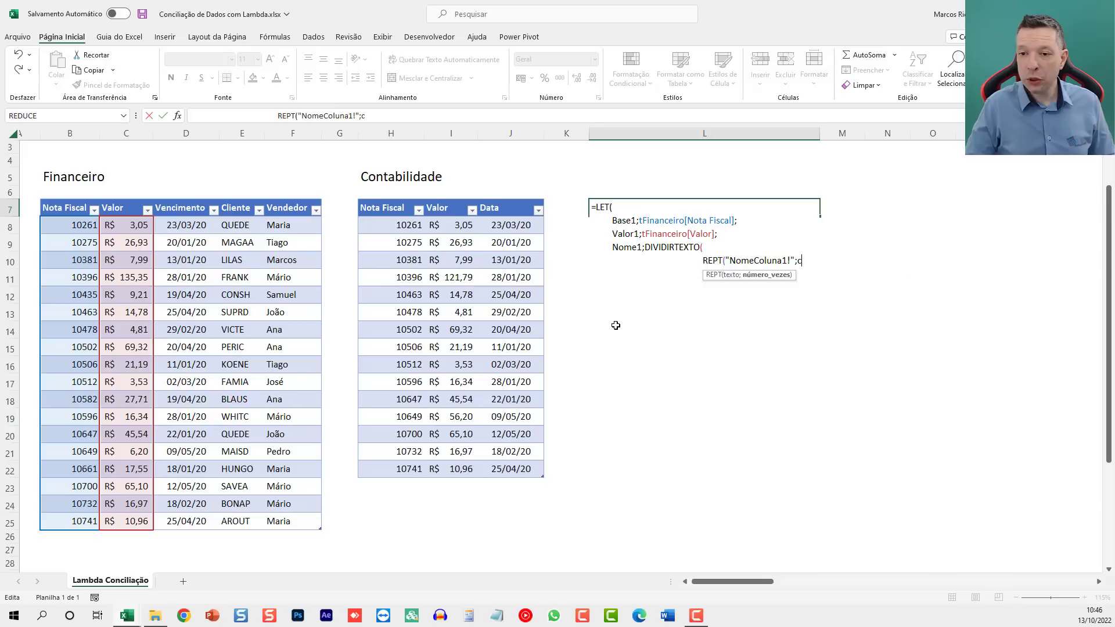
{"action": "type", "text": "VALORES("}
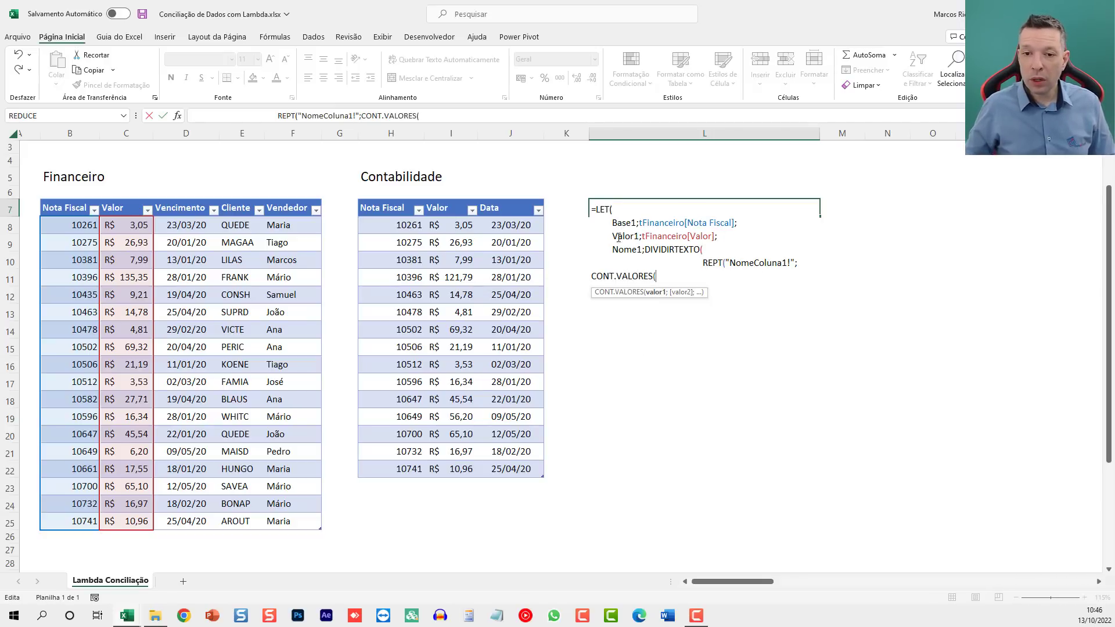
{"action": "type", "text": "v"}
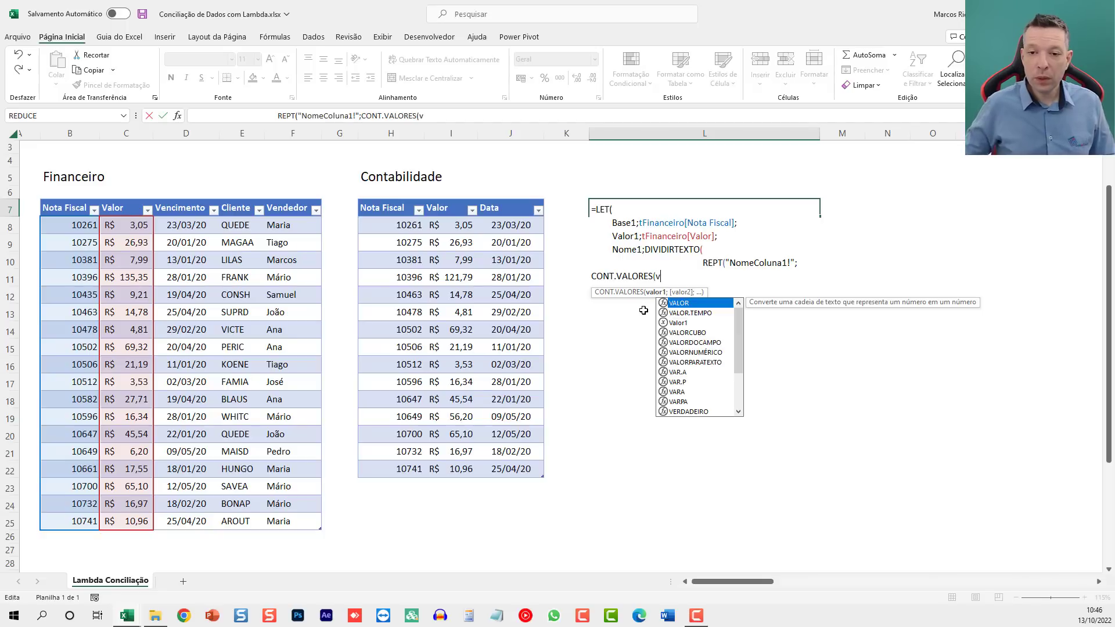
{"action": "type", "text": "alor1"}
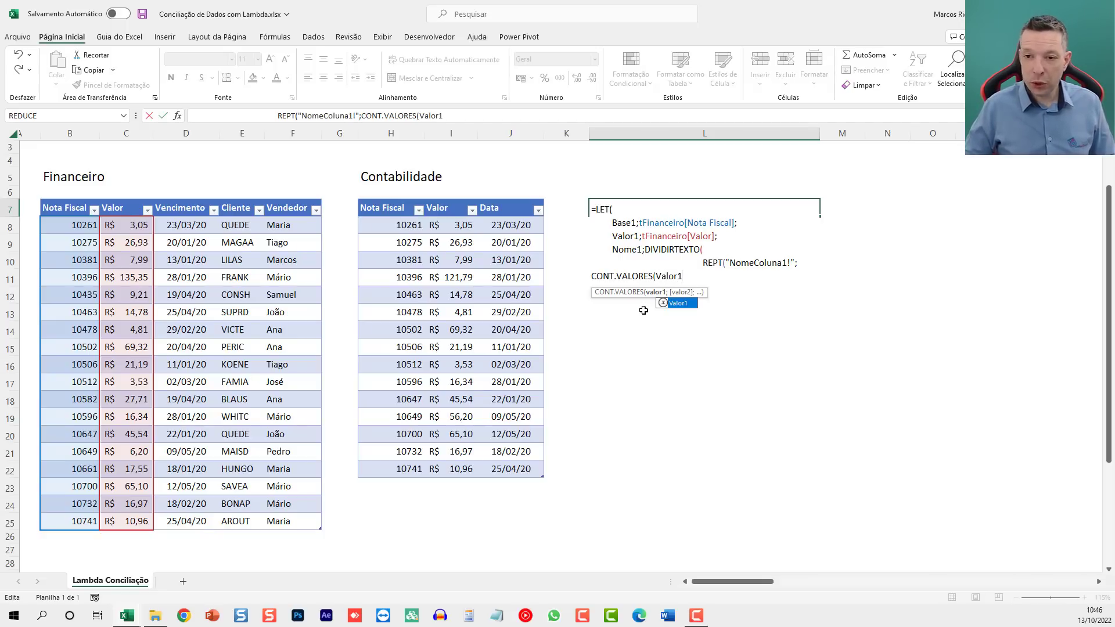
{"action": "type", "text": ")"}
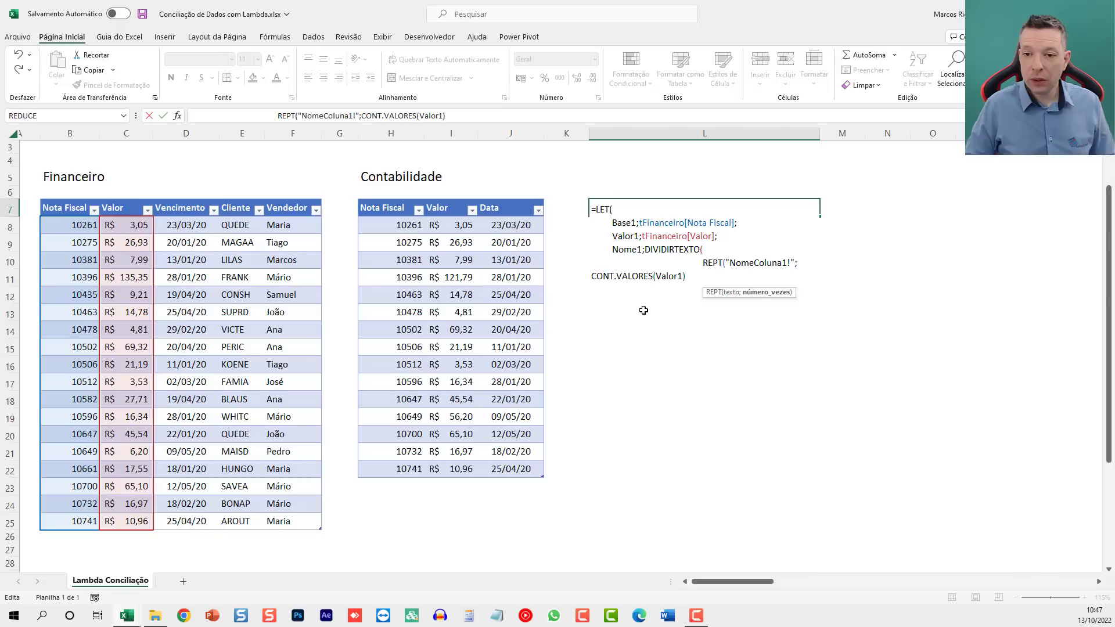
{"action": "type", "text": ")"}
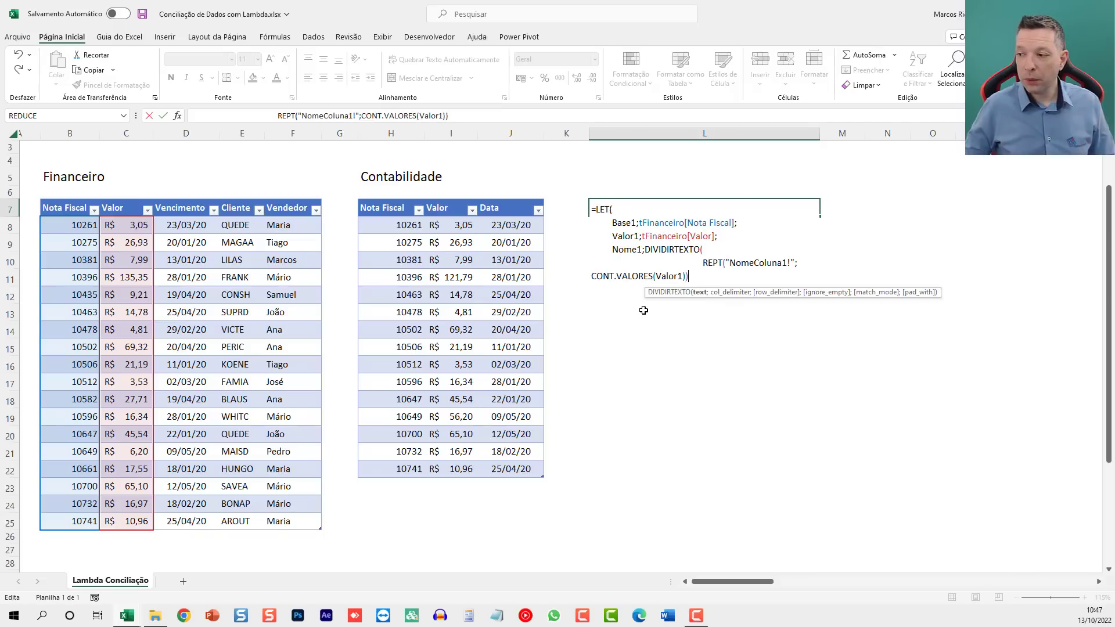
- Complete DIVIDIRTEXTO with an empty column delimiter, "!" as the row delimiter and VERDADEIRO for ignoring empty cells
{"action": "type", "text": ";"}
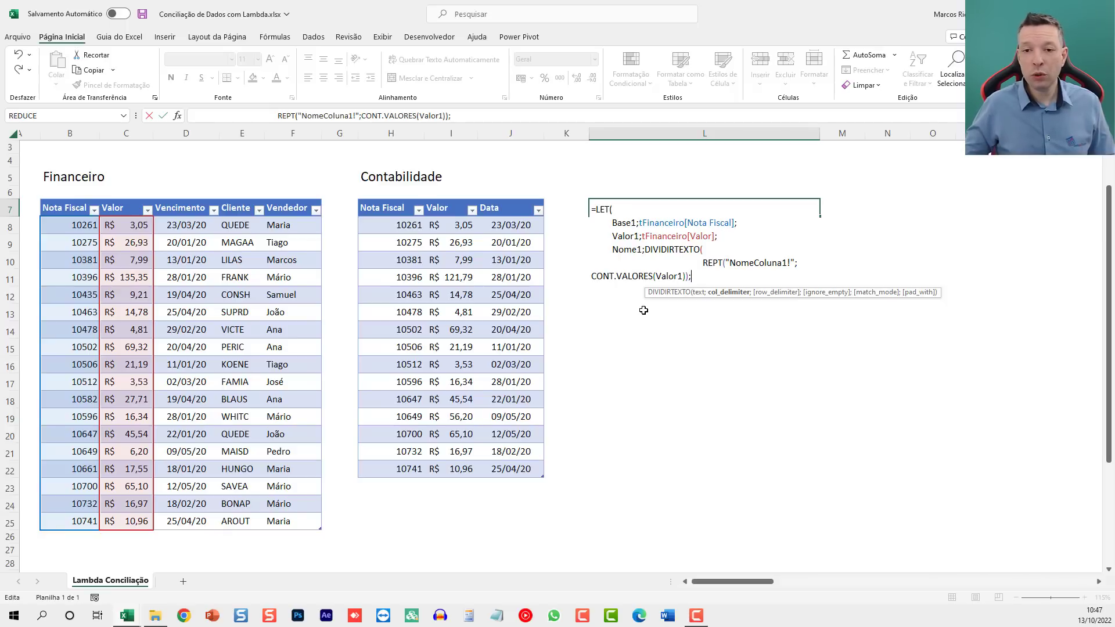
{"action": "type", "text": "\""}
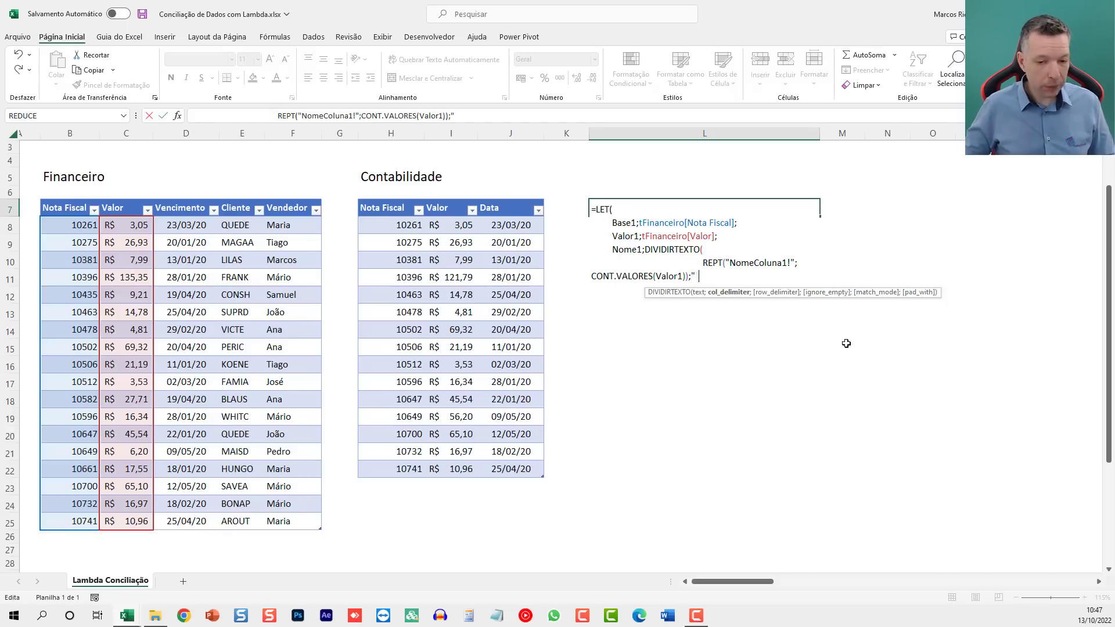
{"action": "type", "text": " !\""}
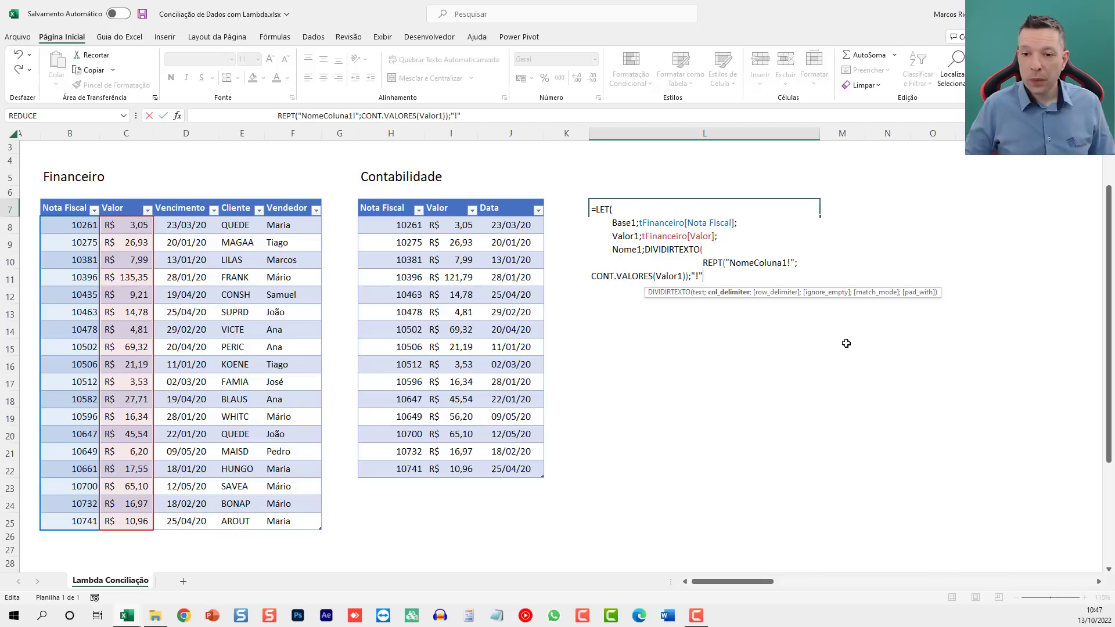
{"action": "type", "text": ";"}
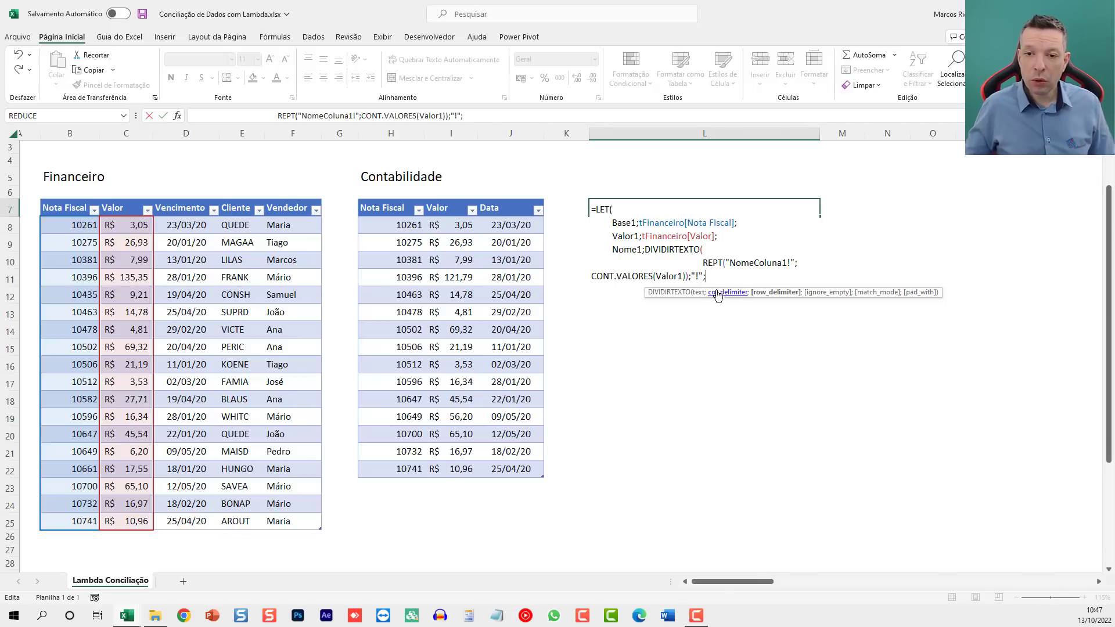
{"action": "left_click", "coordinate": [692, 276]}
{"action": "type", "text": ";"}
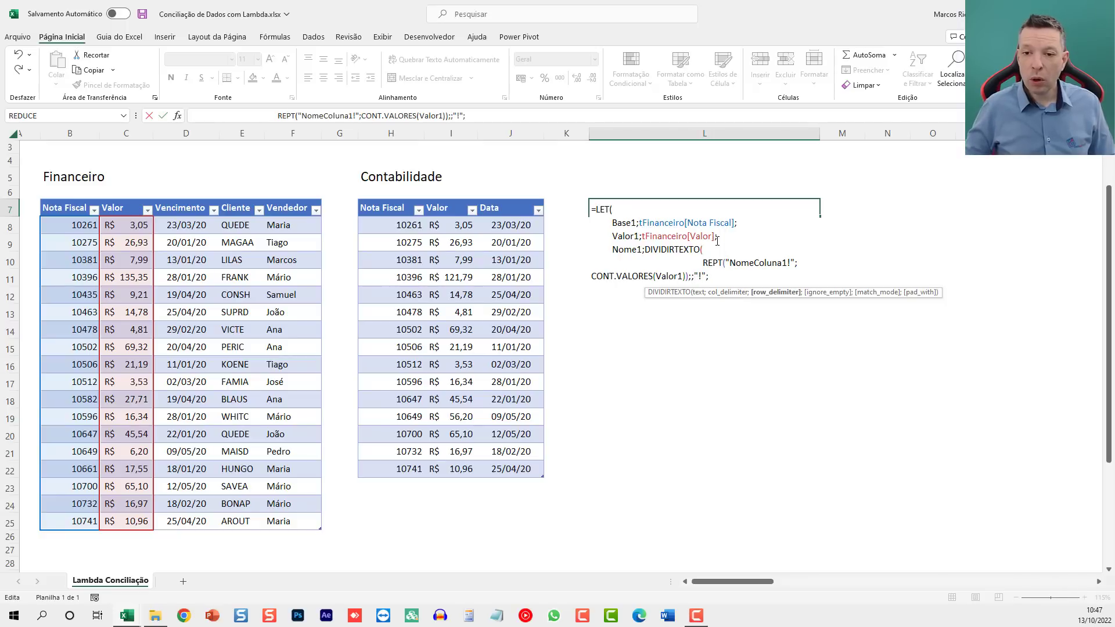
{"action": "key", "text": "End"}
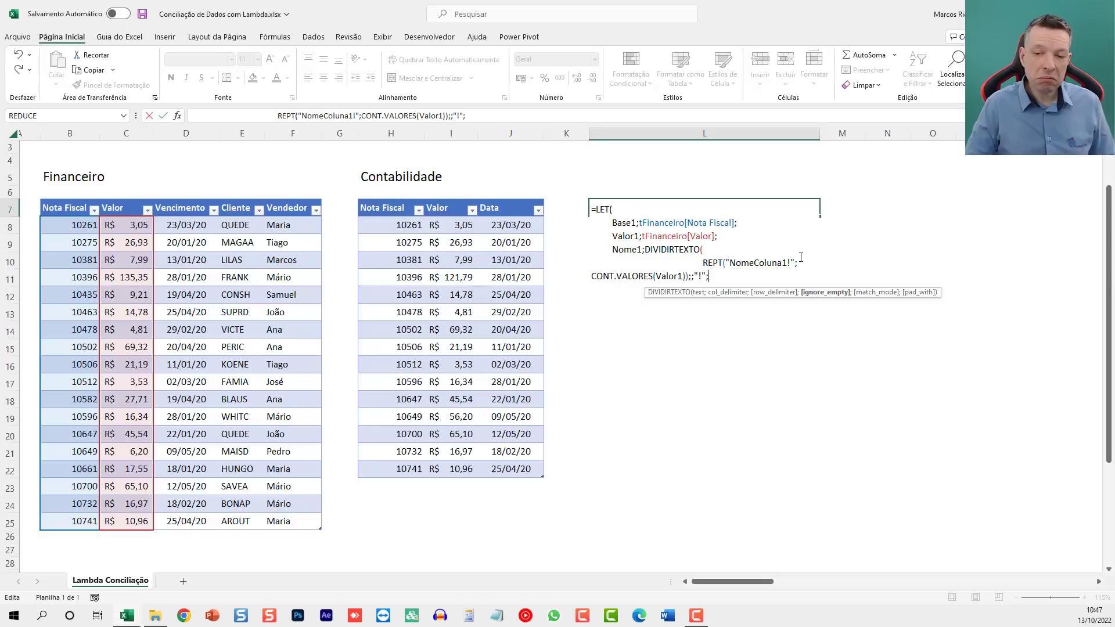
{"action": "type", "text": "ver"}
{"action": "key", "text": "Tab"}
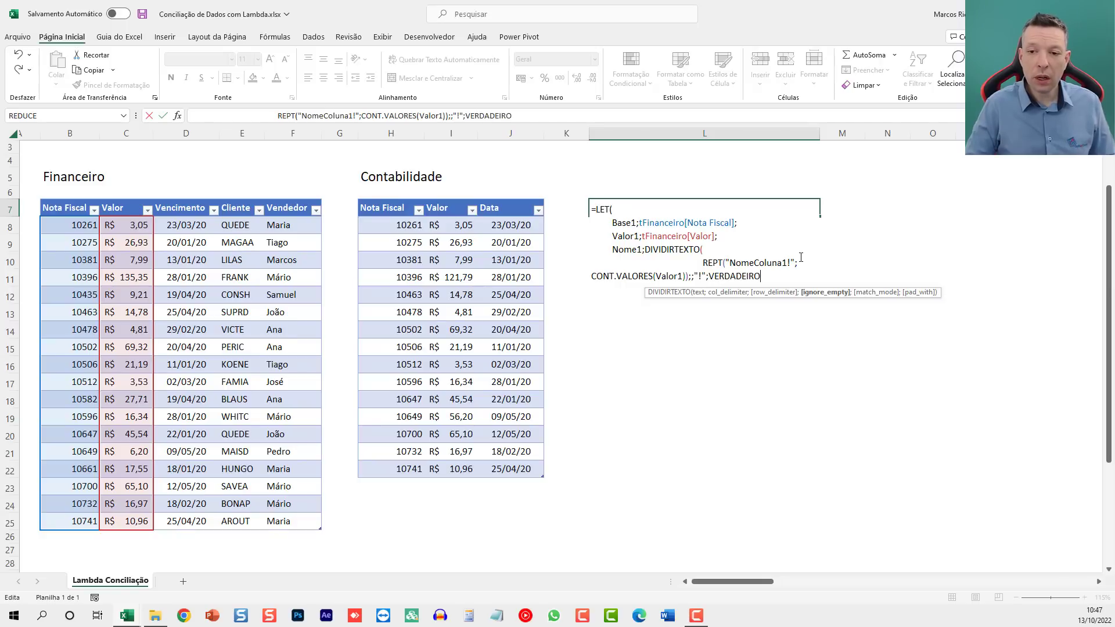
{"action": "type", "text": ")"}
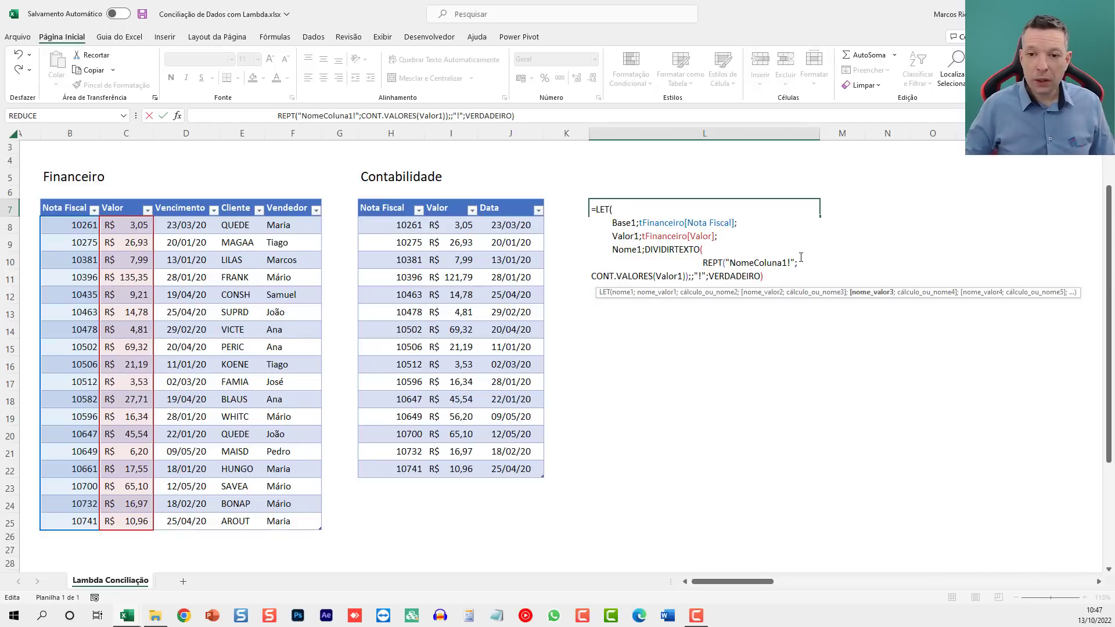
- Return Base1 as the LET result and enter the formula in cell L7
{"action": "type", "text": ";"}
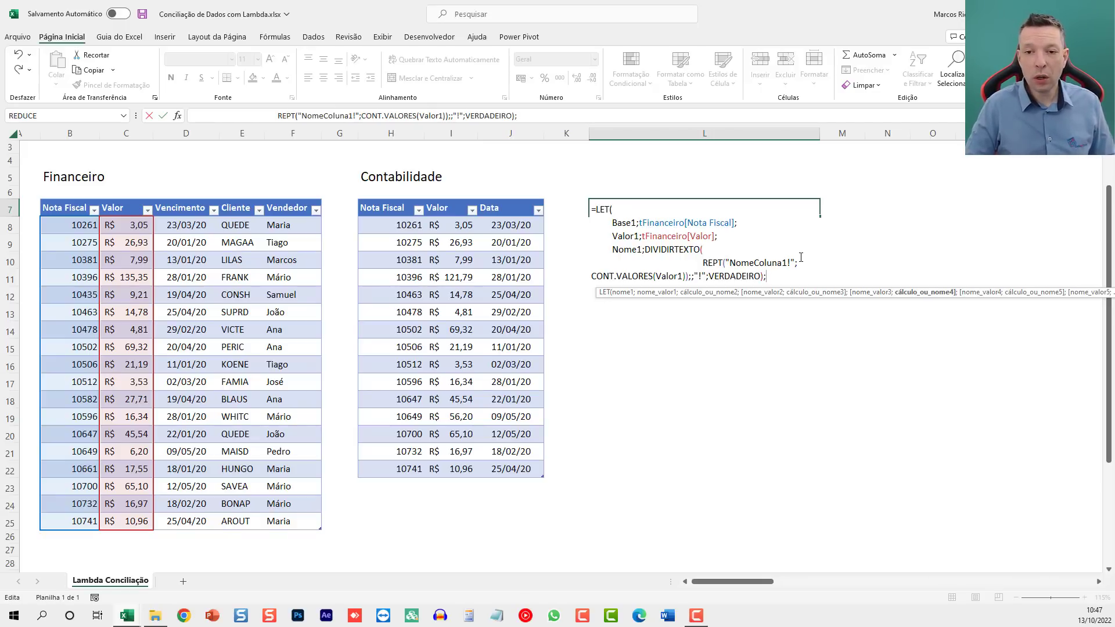
{"action": "type", "text": "base1"}
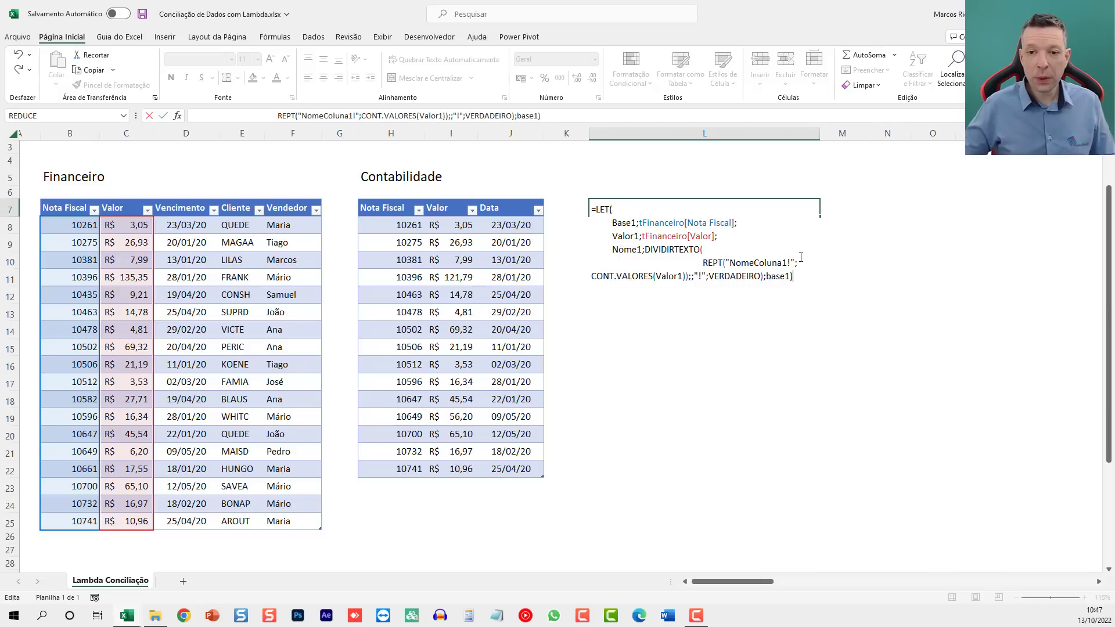
{"action": "key", "text": "ctrl+Return"}
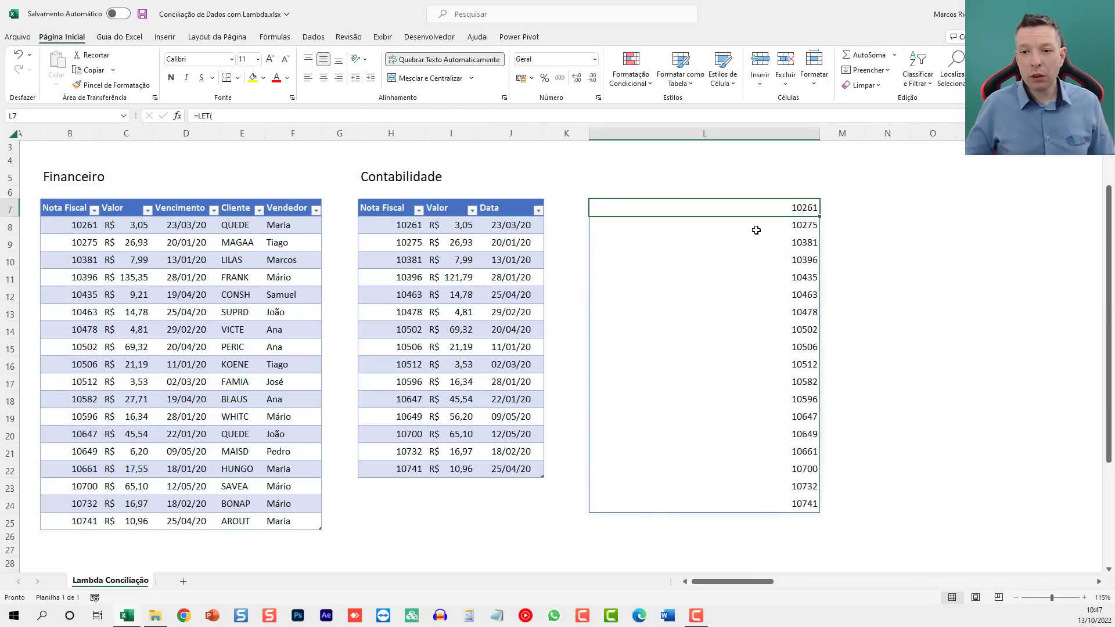
- Widen column L so the REPT line fits on one row, and reopen the L7 formula for editing
{"action": "key", "text": "F2"}
{"action": "key", "text": "Escape"}
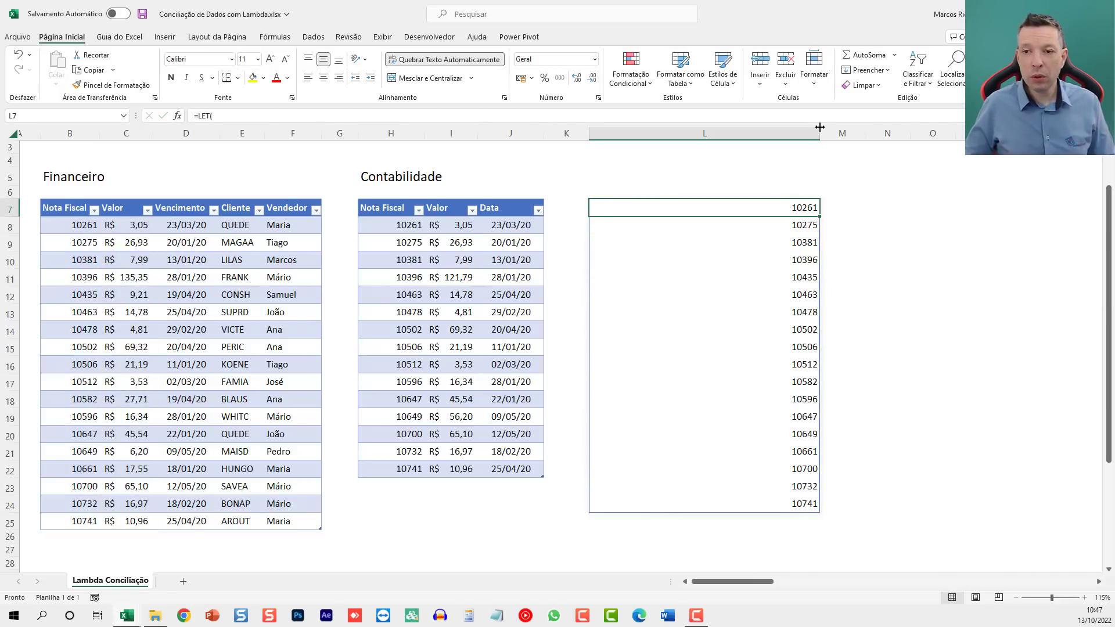
{"action": "left_click_drag", "start_coordinate": [820, 130], "coordinate": [1040, 134]}
{"action": "key", "text": "F2"}
{"action": "key", "text": "Escape"}
{"action": "key", "text": "F2"}
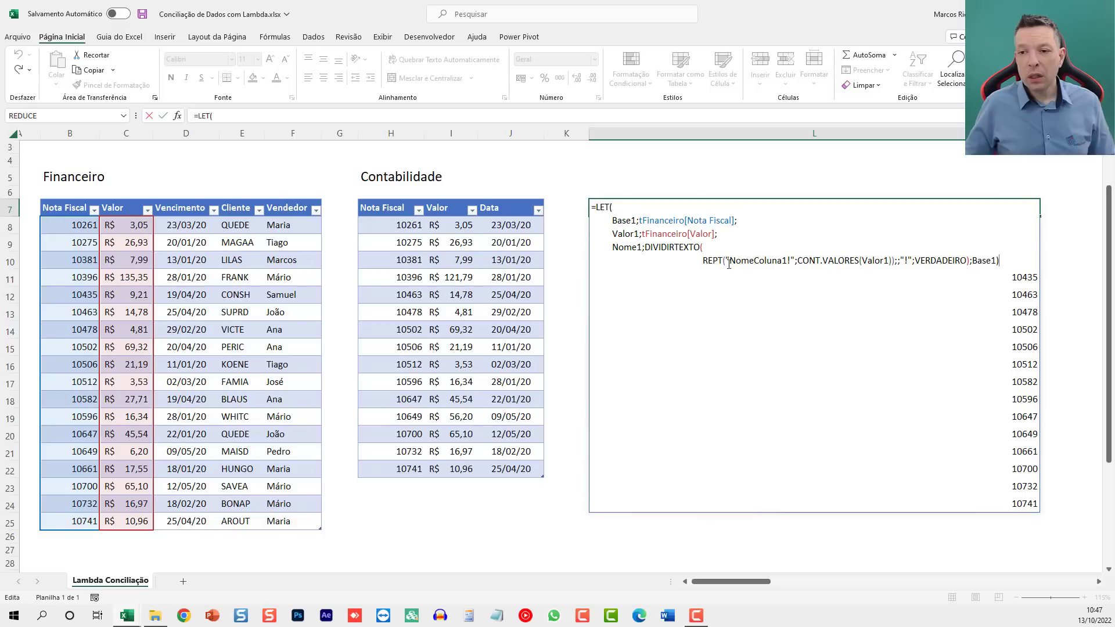
- Put the final Base1 argument on its own indented line and DIVIDIRTEXTO's closing parenthesis on a separate line
{"action": "left_click", "coordinate": [972, 261]}
{"action": "key", "text": "alt+Return"}
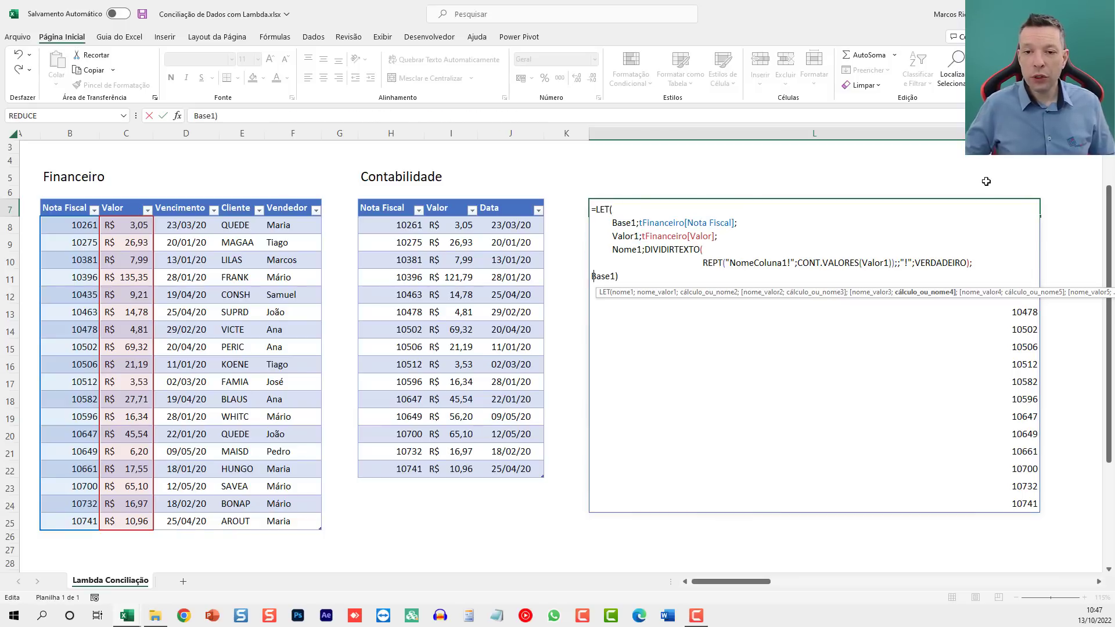
{"action": "key", "text": "End"}
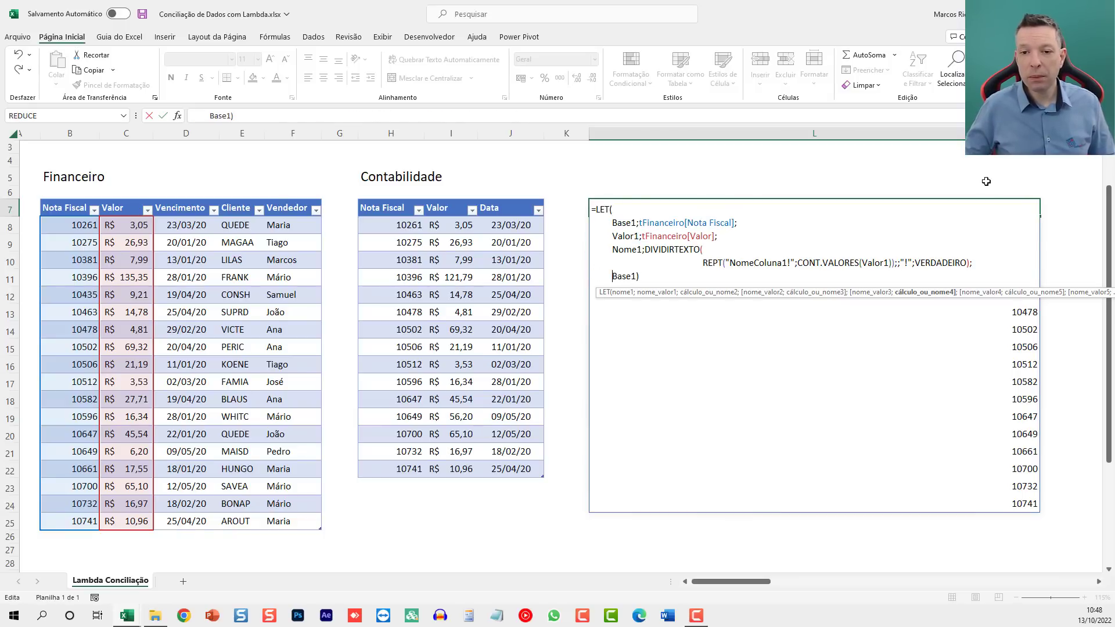
{"action": "left_click", "coordinate": [967, 262]}
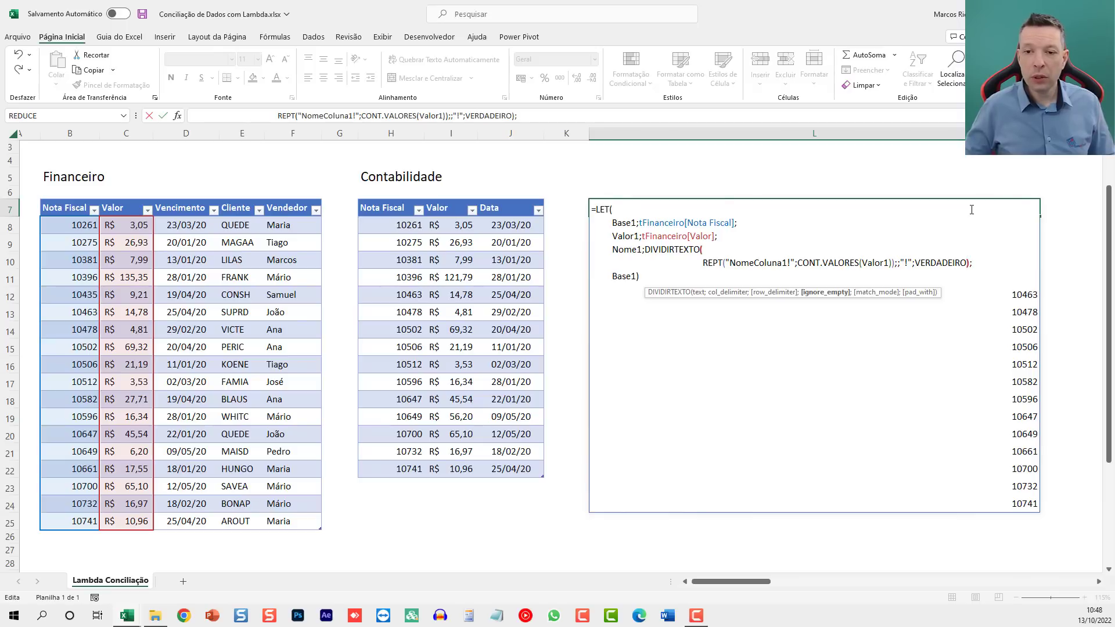
{"action": "key", "text": "alt+Return"}
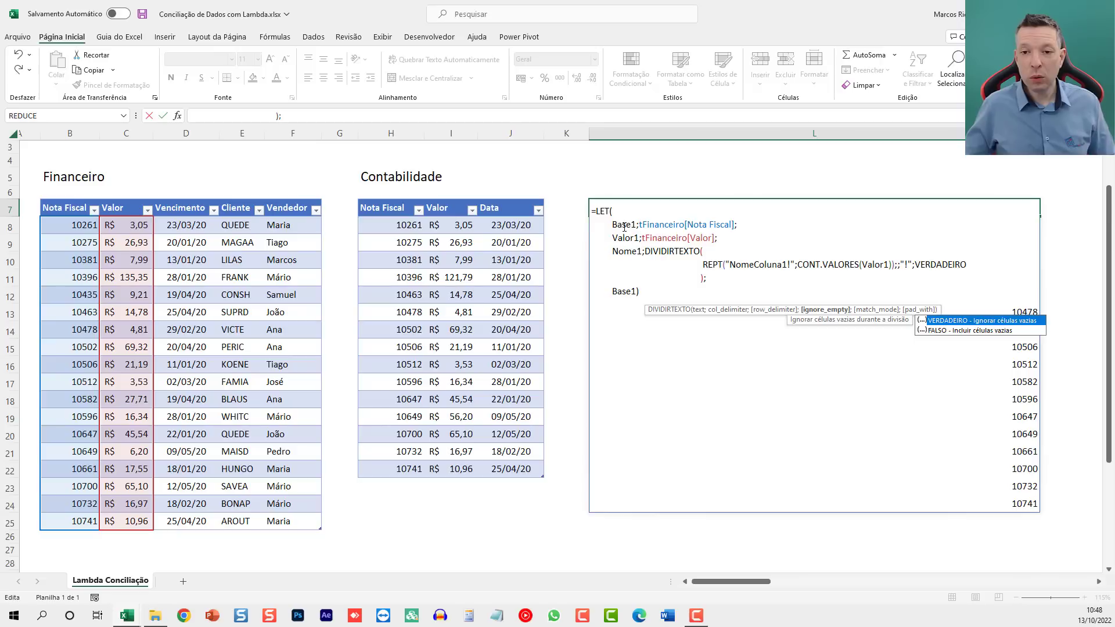
- Review the Base1, Valor1 and Nome1 definitions and the final Base1 argument in the LET formula
{"action": "left_click_drag", "start_coordinate": [612, 225], "coordinate": [720, 226]}
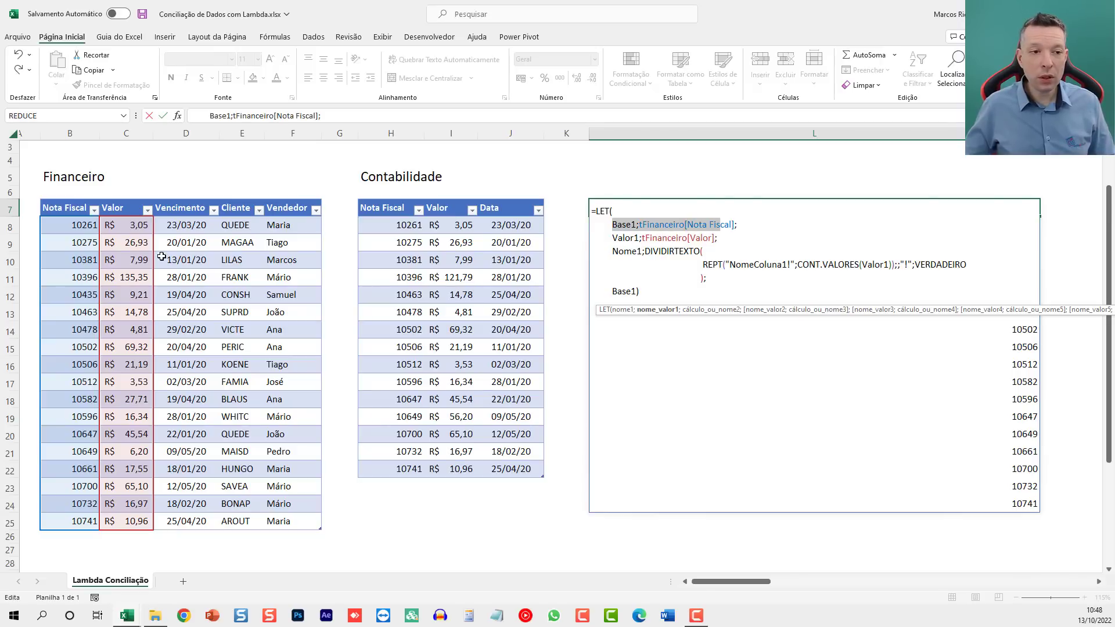
{"action": "left_click_drag", "start_coordinate": [625, 238], "coordinate": [677, 239]}
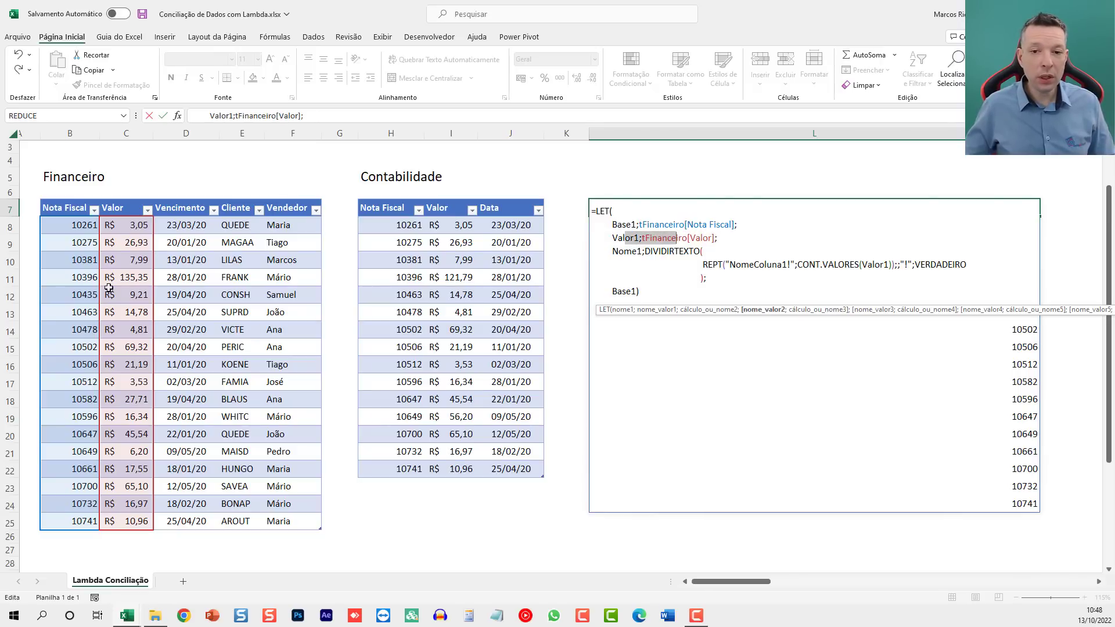
{"action": "left_click_drag", "start_coordinate": [632, 251], "coordinate": [689, 254]}
{"action": "double_click", "coordinate": [628, 254]}
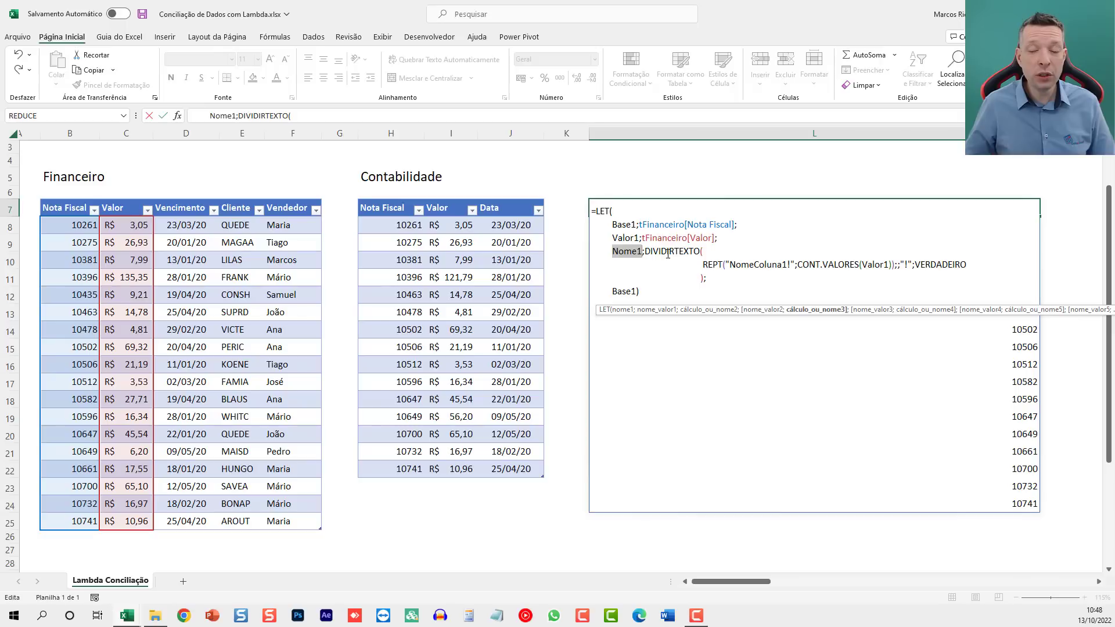
{"action": "double_click", "coordinate": [613, 291]}
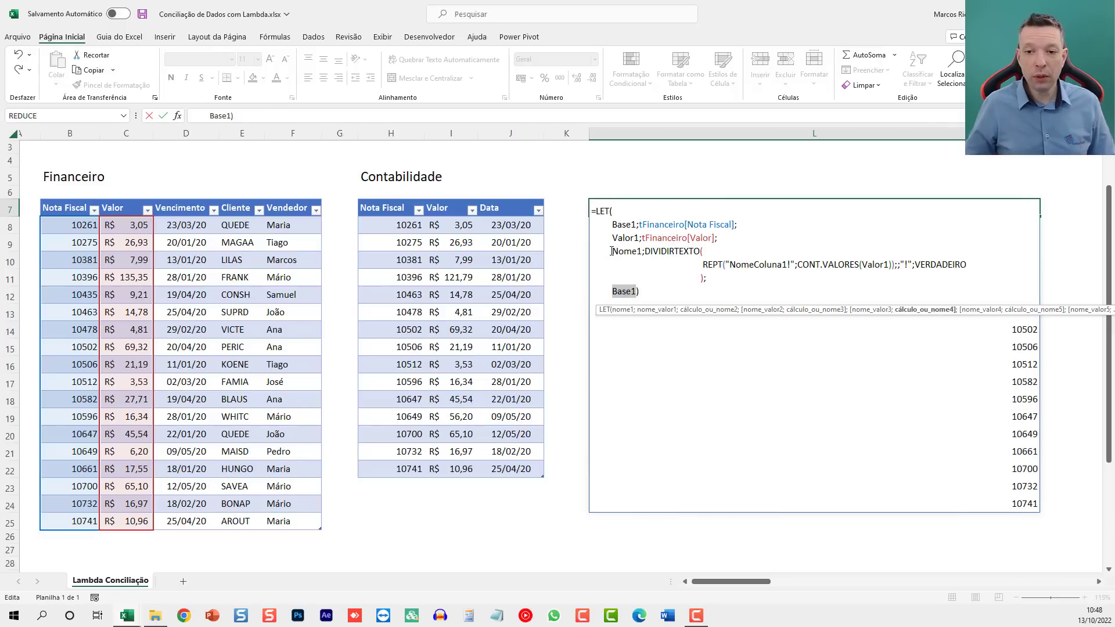
- Change the LET result in cell L7 to Valor1 and enter the formula
{"action": "key", "text": "Escape"}
{"action": "key", "text": "F2"}
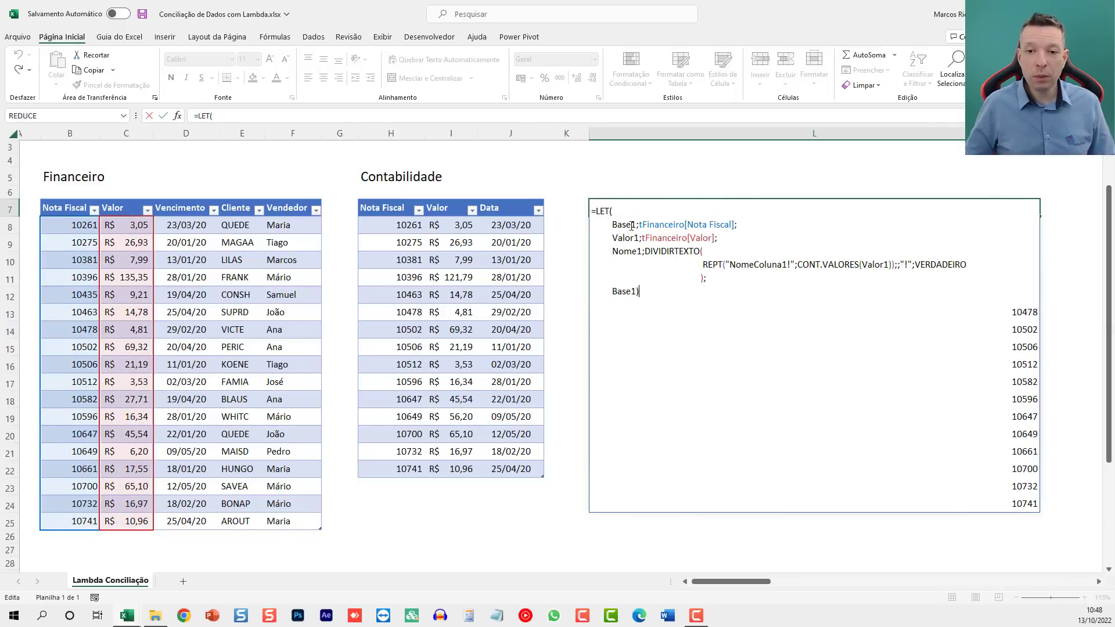
{"action": "key", "text": "Left"}
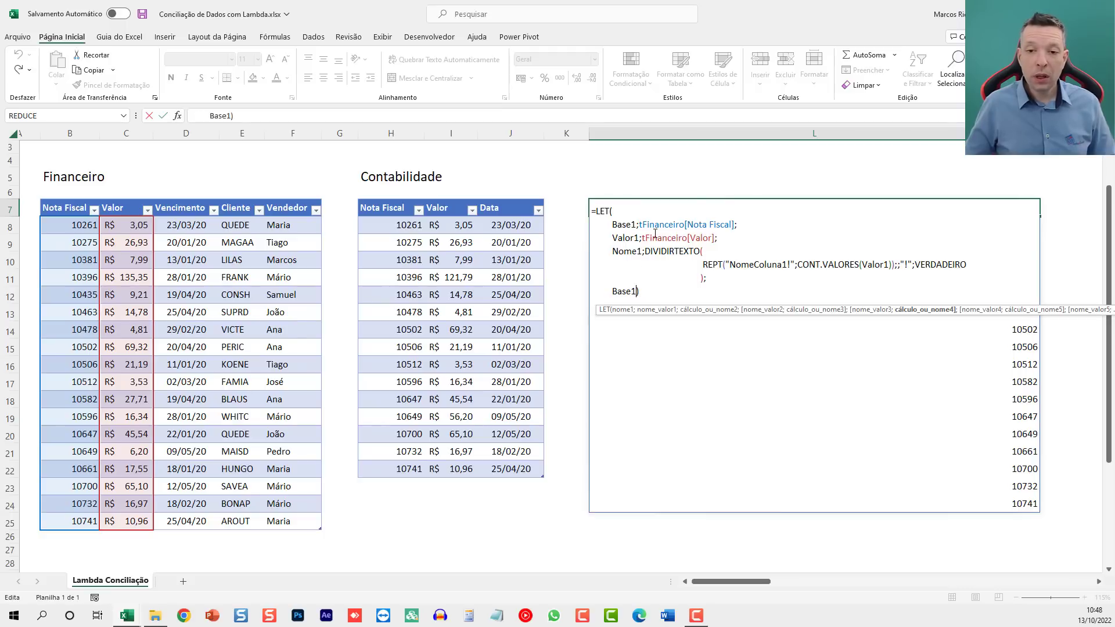
{"action": "key", "text": "ctrl+shift+Left"}
{"action": "type", "text": "Valor1"}
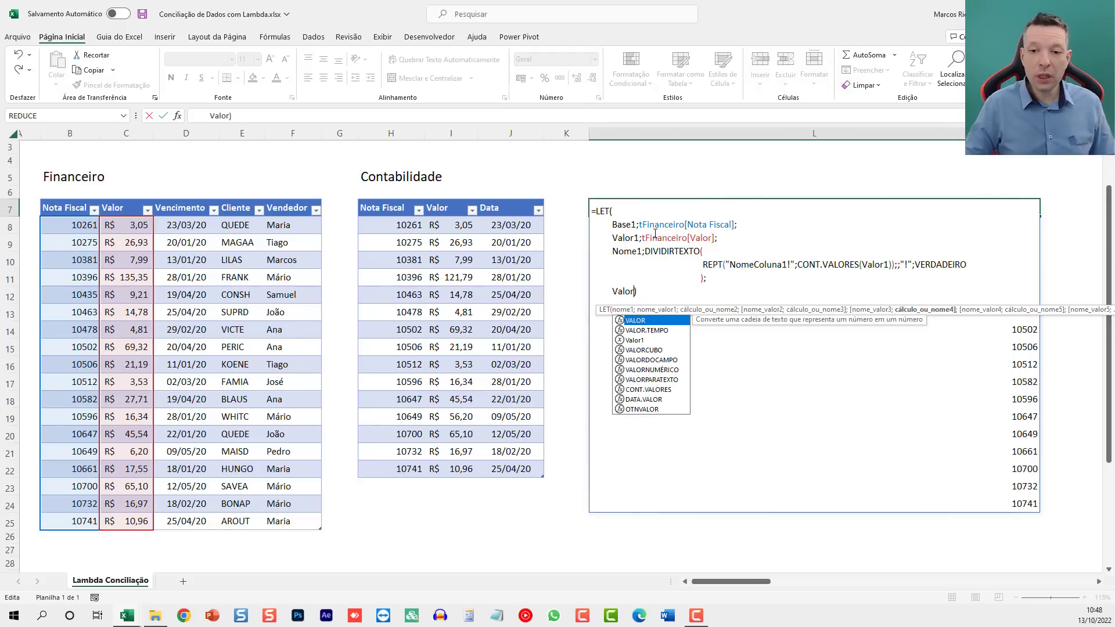
{"action": "key", "text": "Return"}
- Replace the final LET argument with Nome1 and enter the formula in cell L7
{"action": "key", "text": "F2"}
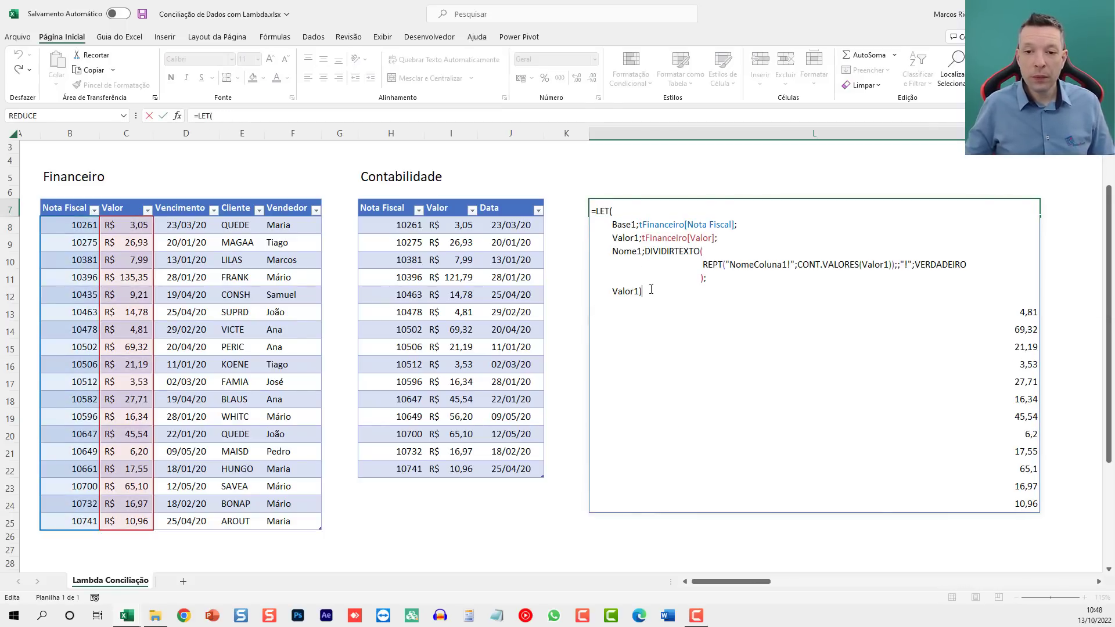
{"action": "double_click", "coordinate": [624, 291]}
{"action": "type", "text": "Nome1"}
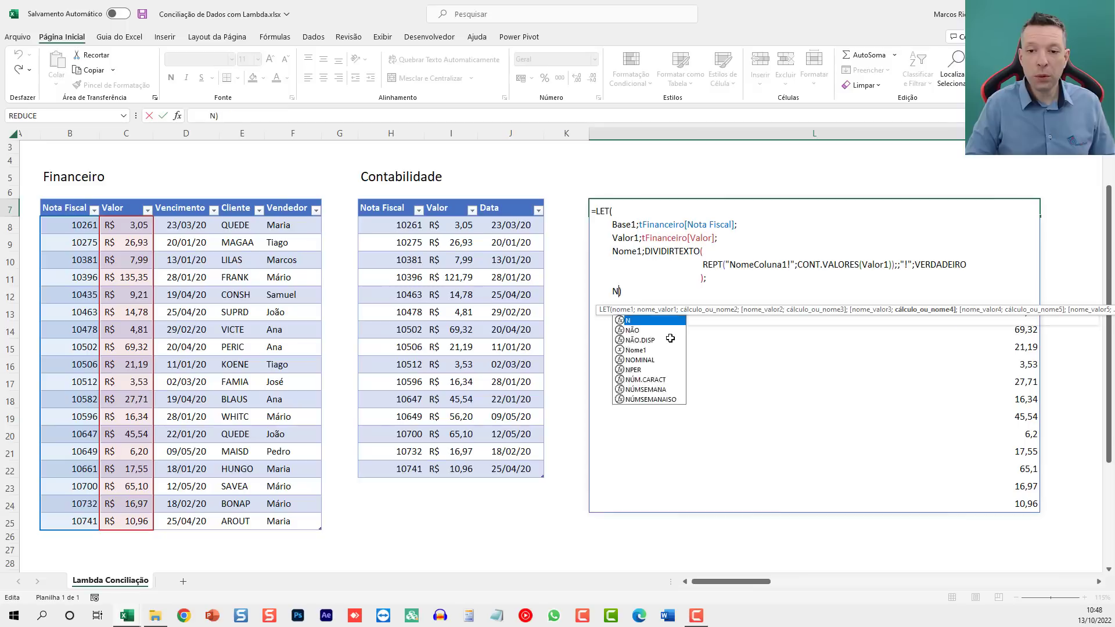
{"action": "key", "text": "Return"}
{"action": "key", "text": "Up"}
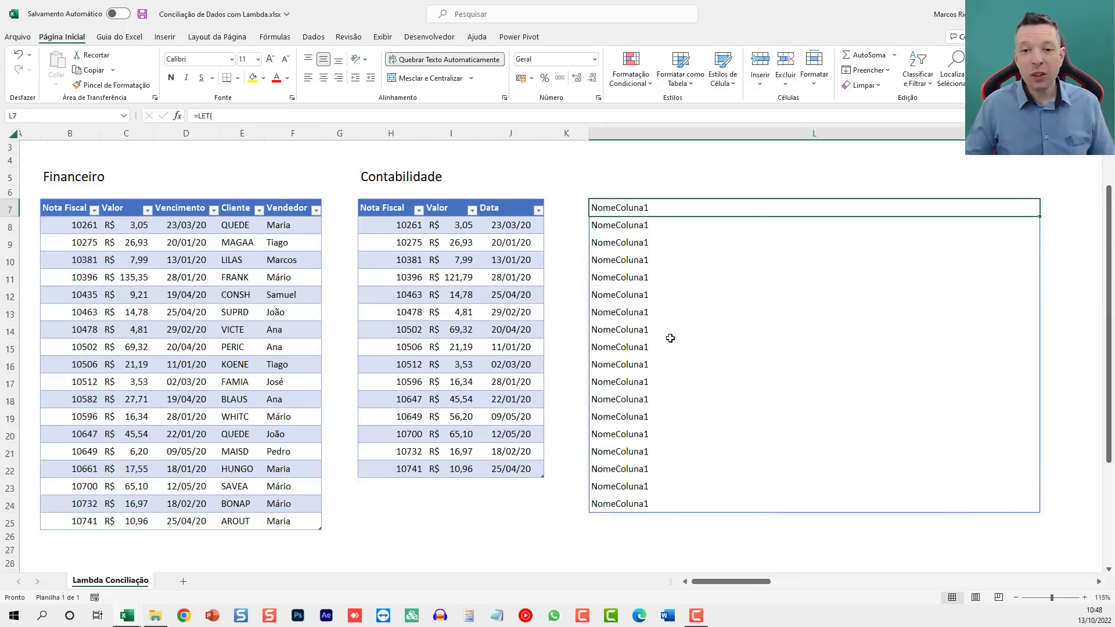
- Set the LET result in cell L7 to an empty text string ""
{"action": "key", "text": "F2"}
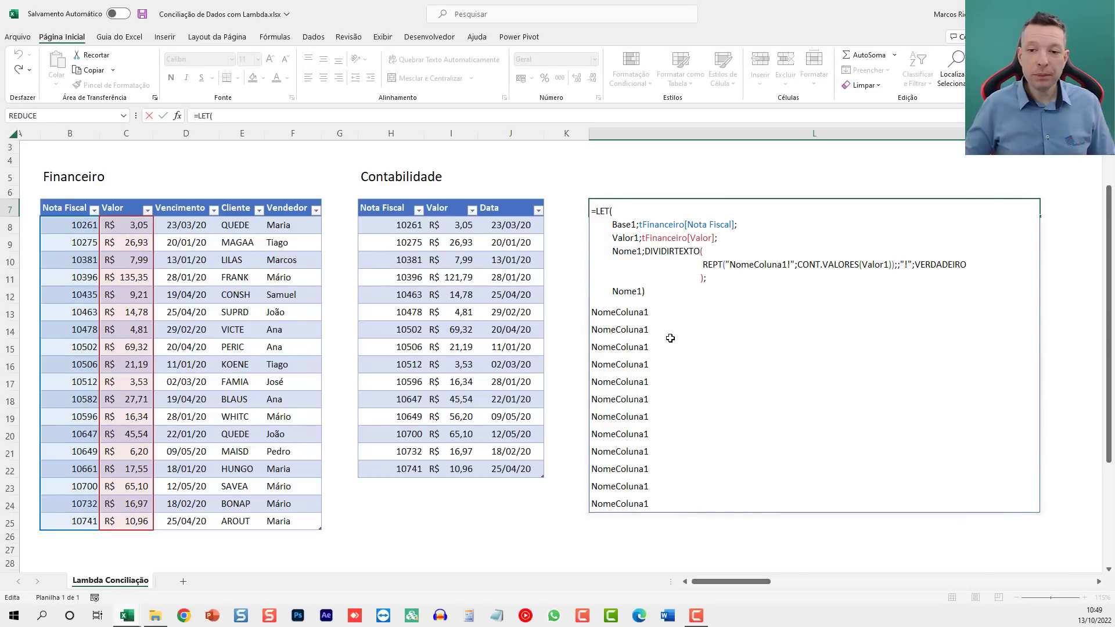
{"action": "key", "text": "Left"}
{"action": "key", "text": "shift+Home"}
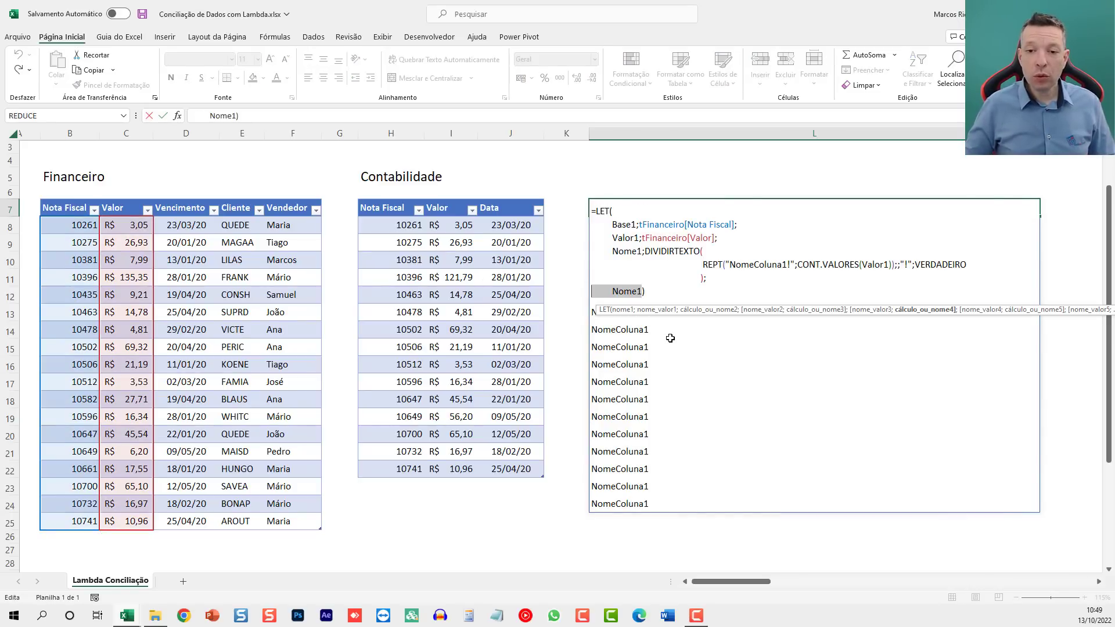
{"action": "key", "text": "Right"}
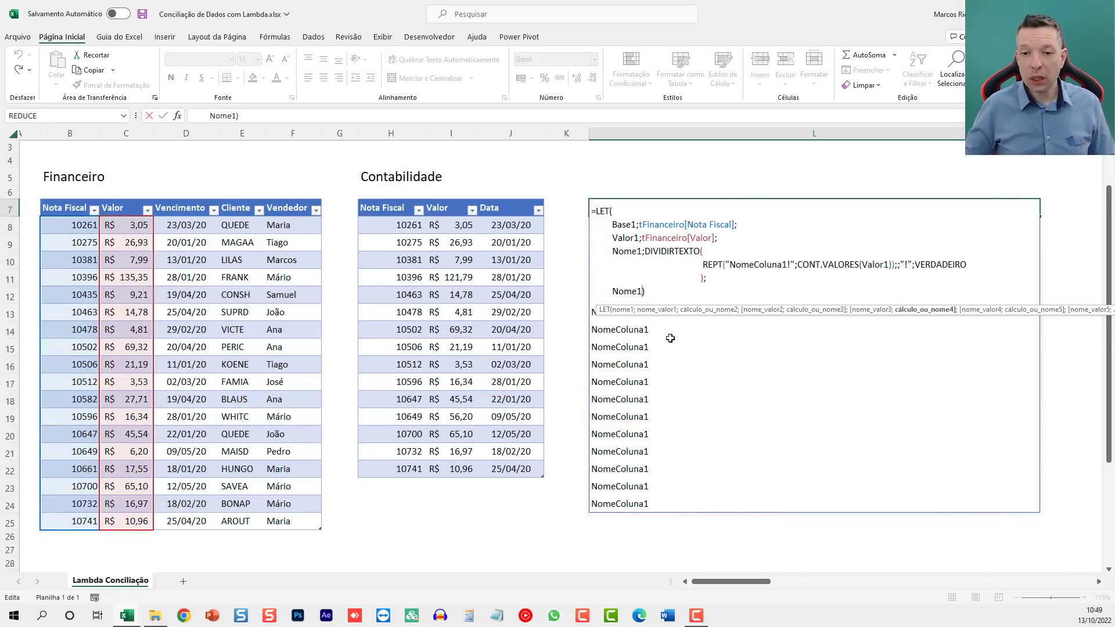
{"action": "key", "text": "shift+Home"}
{"action": "type", "text": "\"\""}
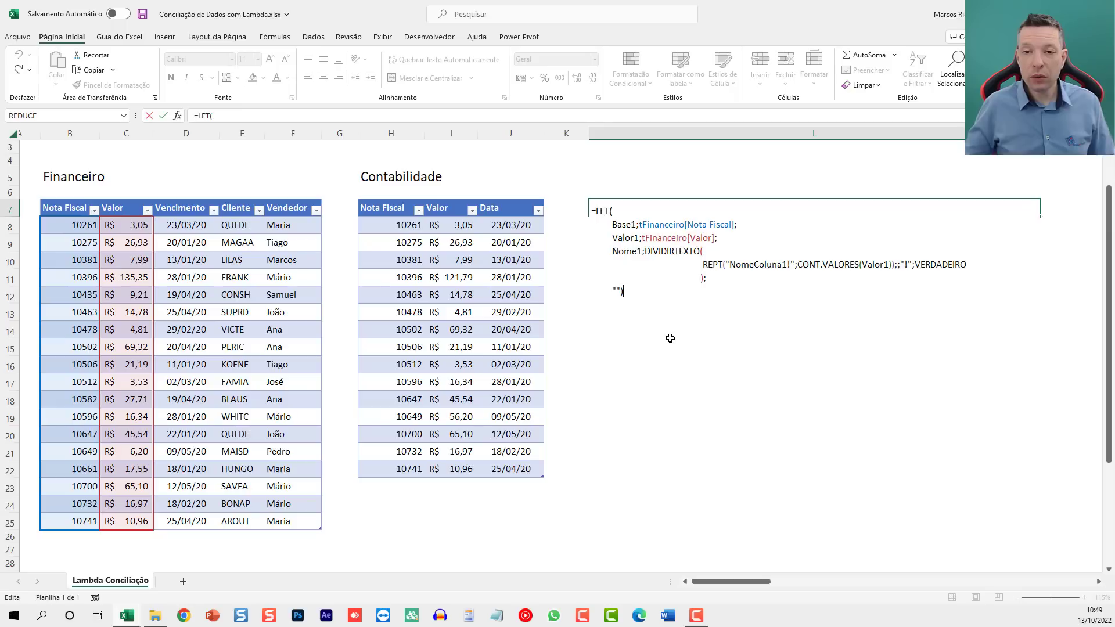
- Remove the empty string and define Base2 as tContabilidade[Nota Fiscal] in the LET formula, followed by a new line
{"action": "key", "text": "BackSpace"}
{"action": "key", "text": "BackSpace"}
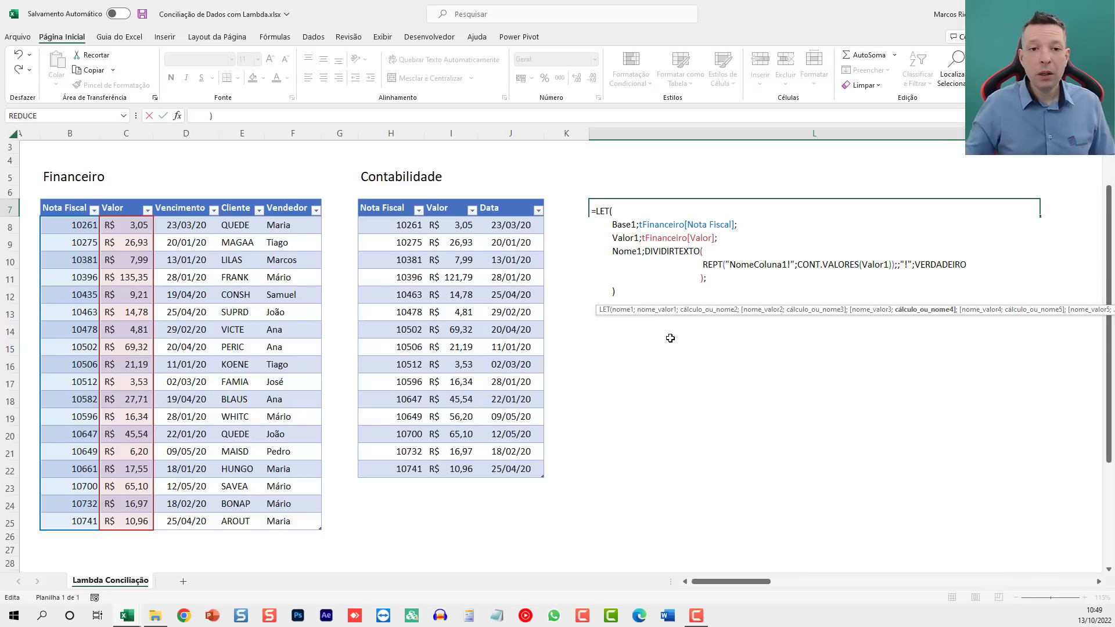
{"action": "type", "text": "Ba"}
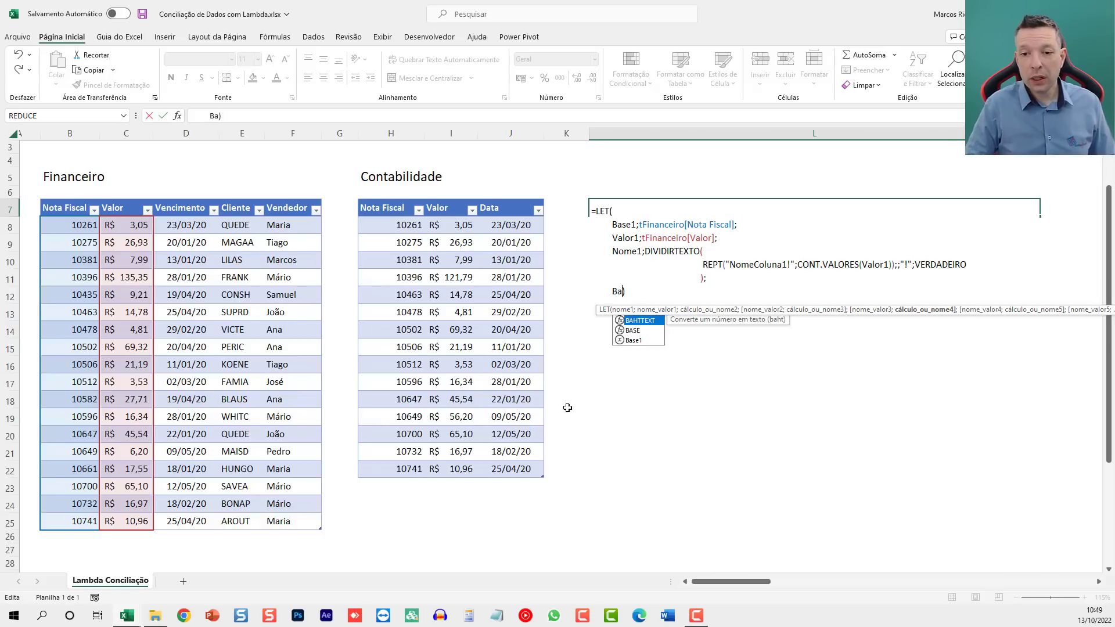
{"action": "type", "text": "se2;"}
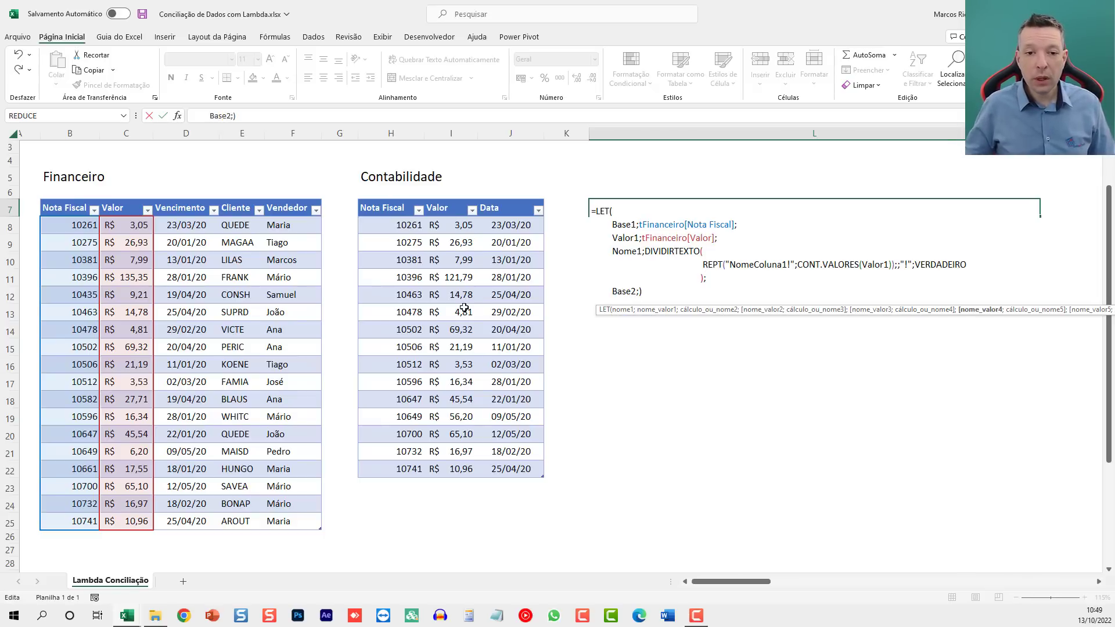
{"action": "left_click_drag", "start_coordinate": [399, 228], "coordinate": [392, 467]}
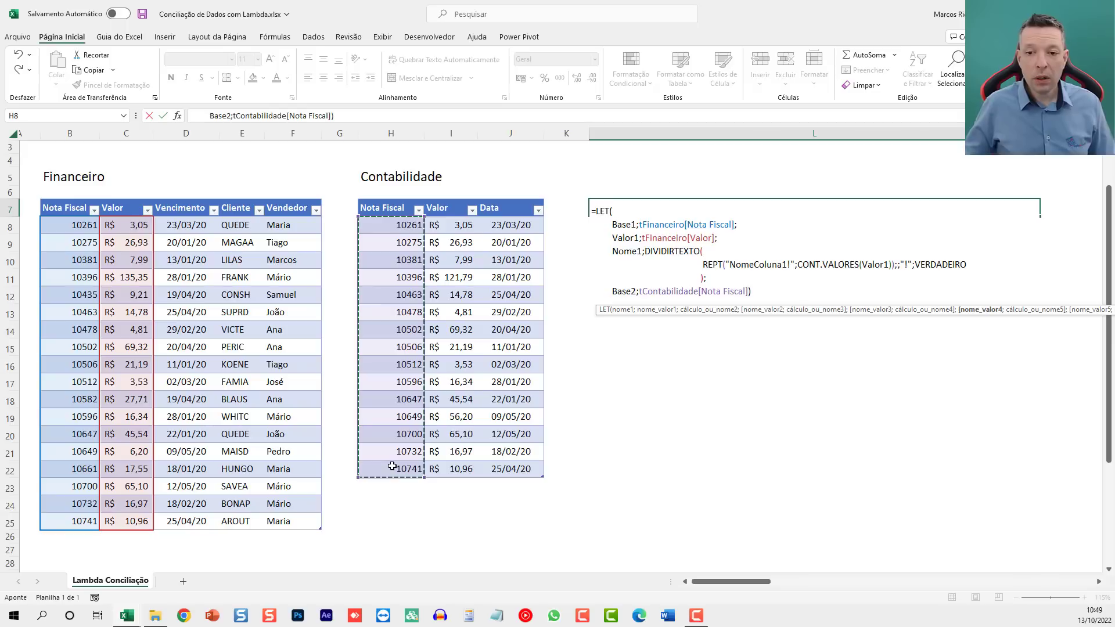
{"action": "type", "text": ";"}
{"action": "key", "text": "alt+Return"}
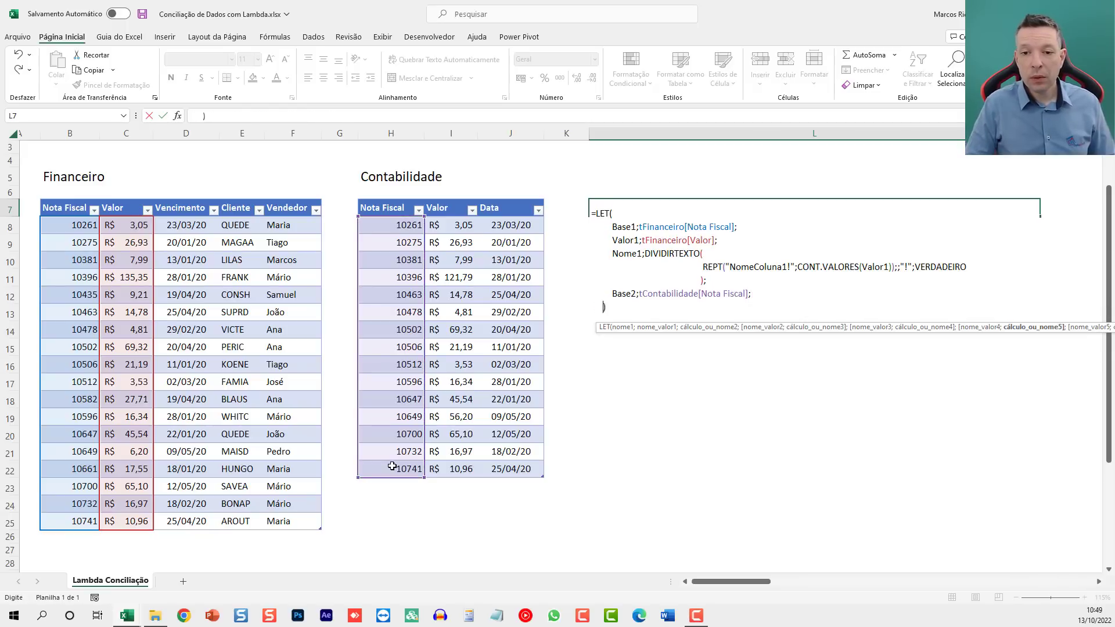
- Define Valor2 as tContabilidade[Valor] in the LET formula and start a new line after it
{"action": "type", "text": "Valor2;"}
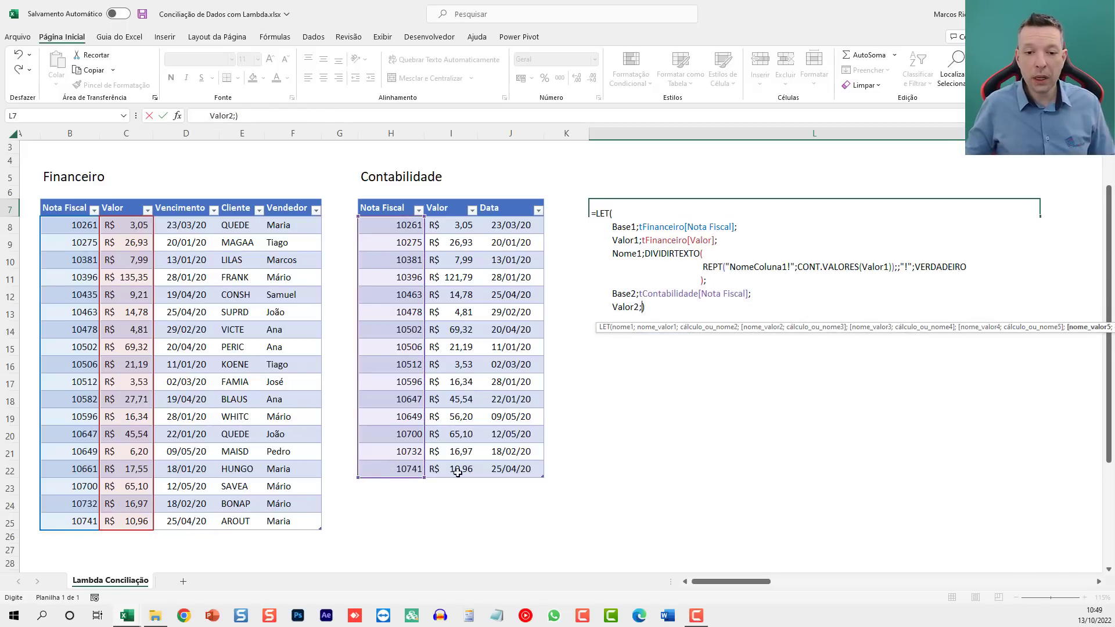
{"action": "left_click_drag", "start_coordinate": [459, 468], "coordinate": [446, 229]}
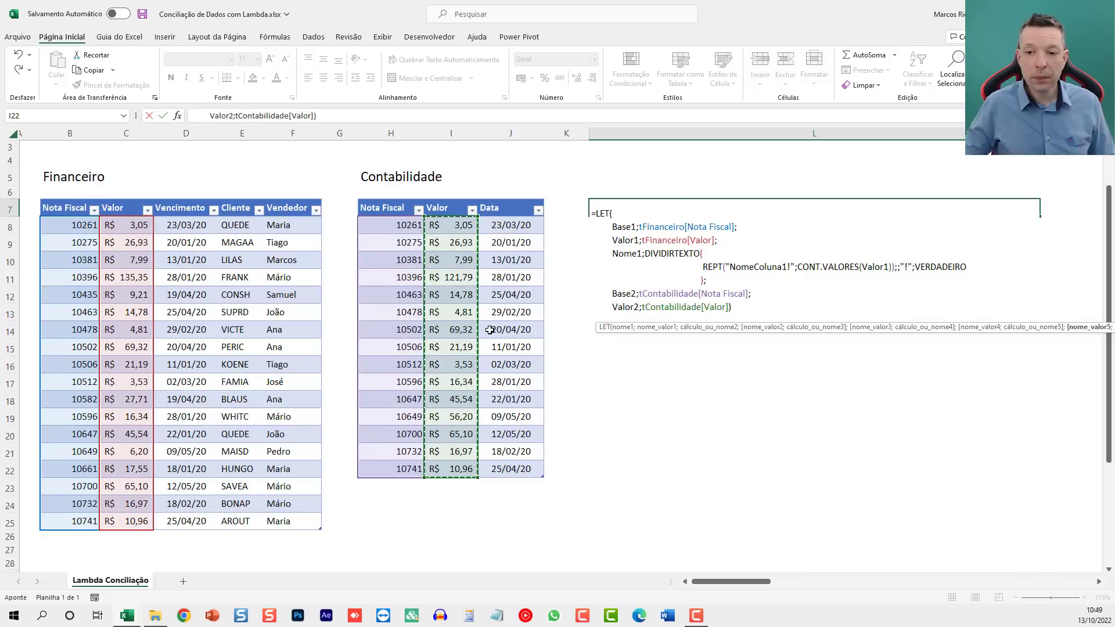
{"action": "type", "text": ";"}
{"action": "key", "text": "alt+Return"}
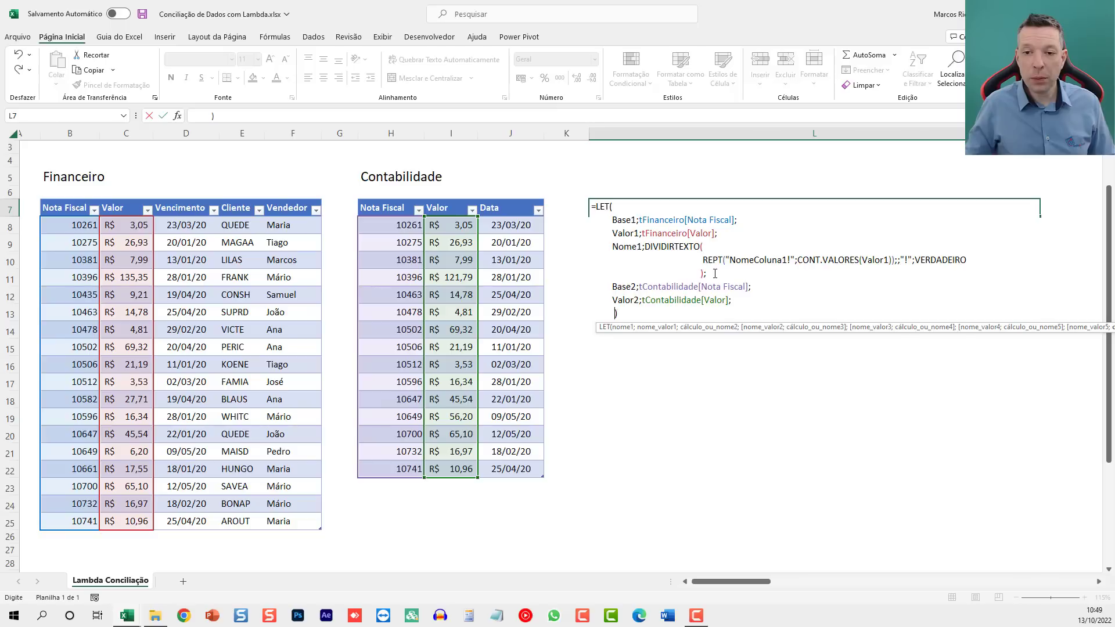
- Copy the whole Nome1 DIVIDIRTEXTO definition and paste it below the Valor2 line
{"action": "left_click_drag", "start_coordinate": [709, 273], "coordinate": [560, 244]}
{"action": "key", "text": "ctrl+c"}
{"action": "key", "text": "ctrl+End"}
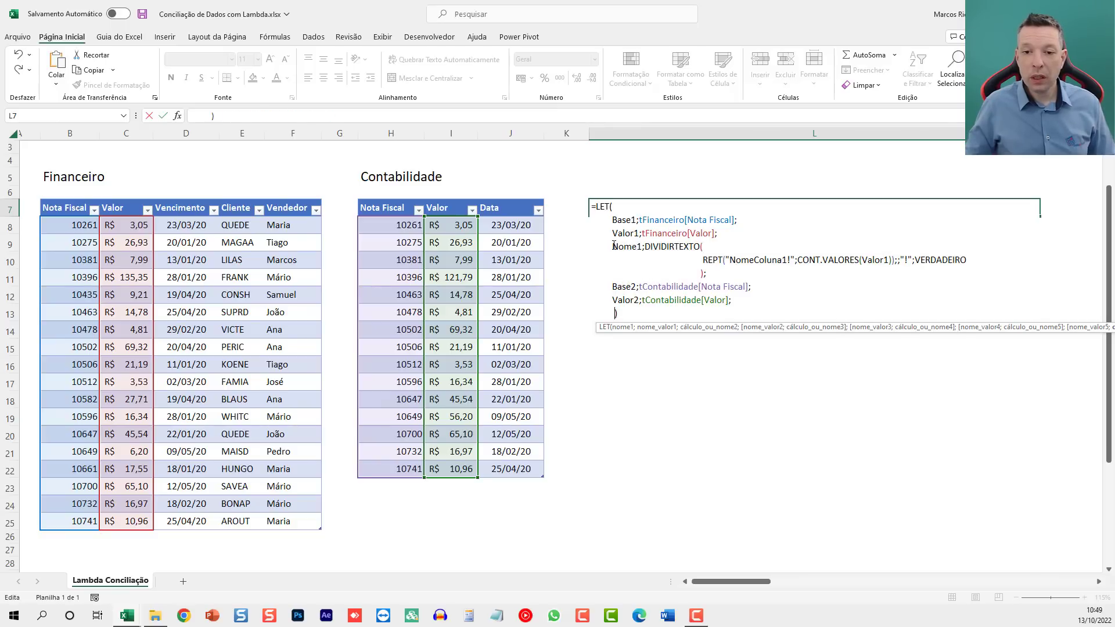
{"action": "key", "text": "ctrl+v"}
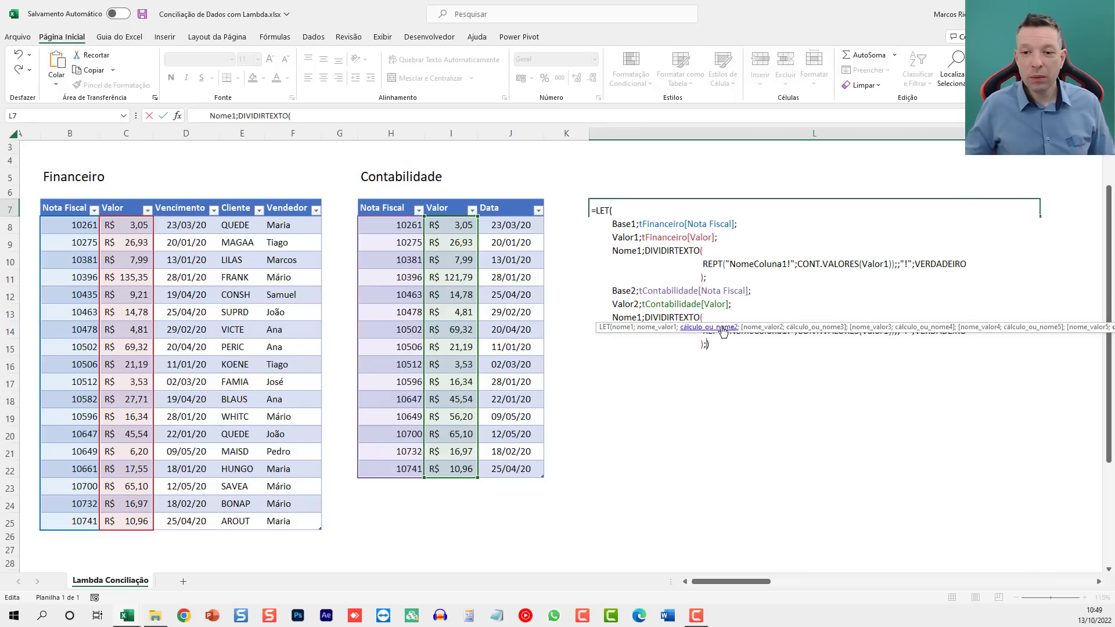
- Rename the pasted definition to Nome2 and change its REPT text to "NomeColuna2!"
{"action": "left_click_drag", "start_coordinate": [671, 329], "coordinate": [625, 169]}
{"action": "left_click", "coordinate": [641, 317]}
{"action": "key", "text": "BackSpace"}
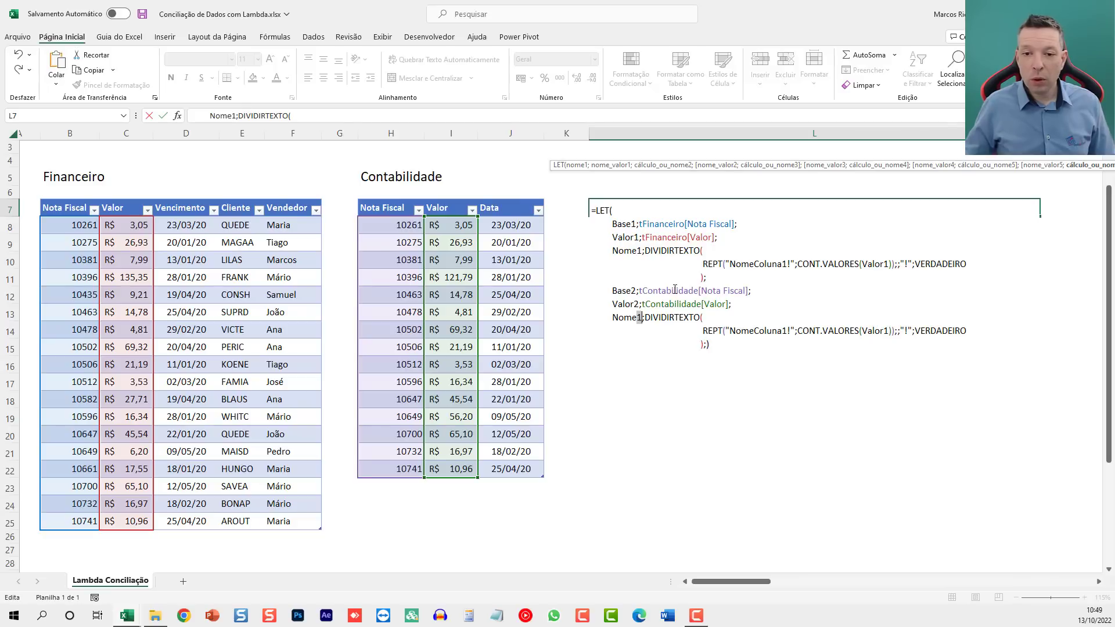
{"action": "type", "text": "2"}
{"action": "left_click", "coordinate": [783, 330]}
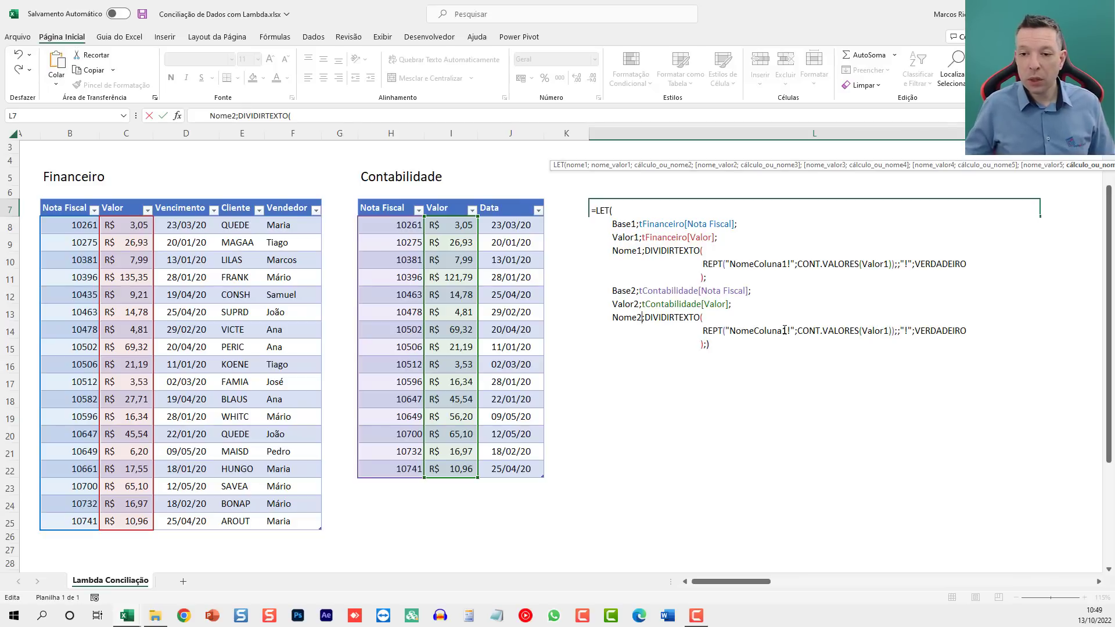
{"action": "key", "text": "Delete"}
{"action": "type", "text": "2"}
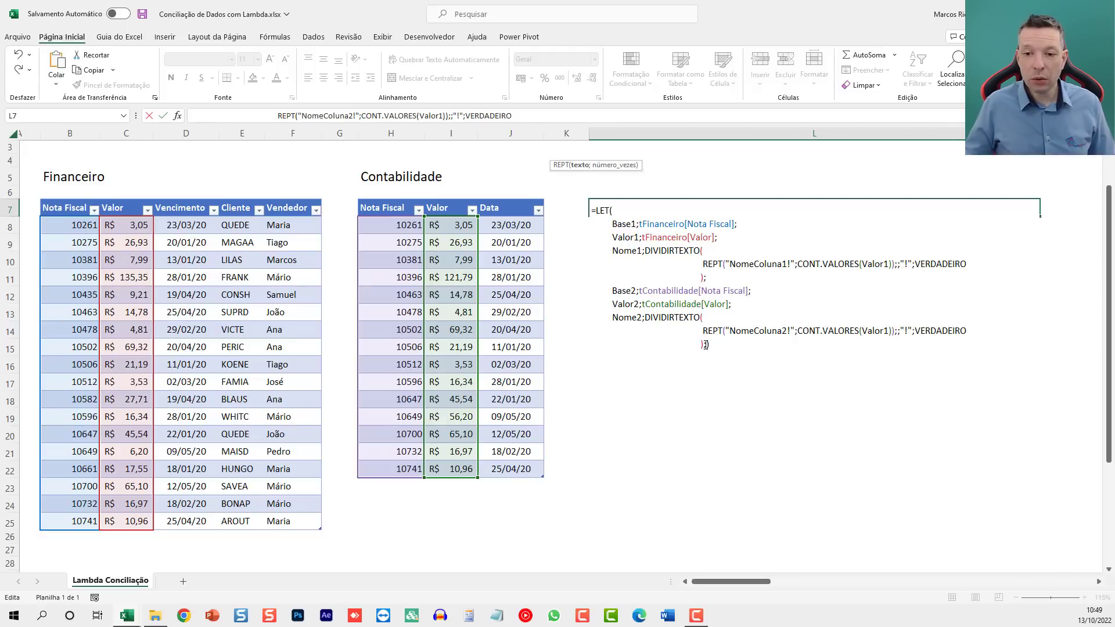
- End the Nome2 definition with a semicolon, return Nome2 on its own indented line, and enter the formula in L7
{"action": "type", "text": ";"}
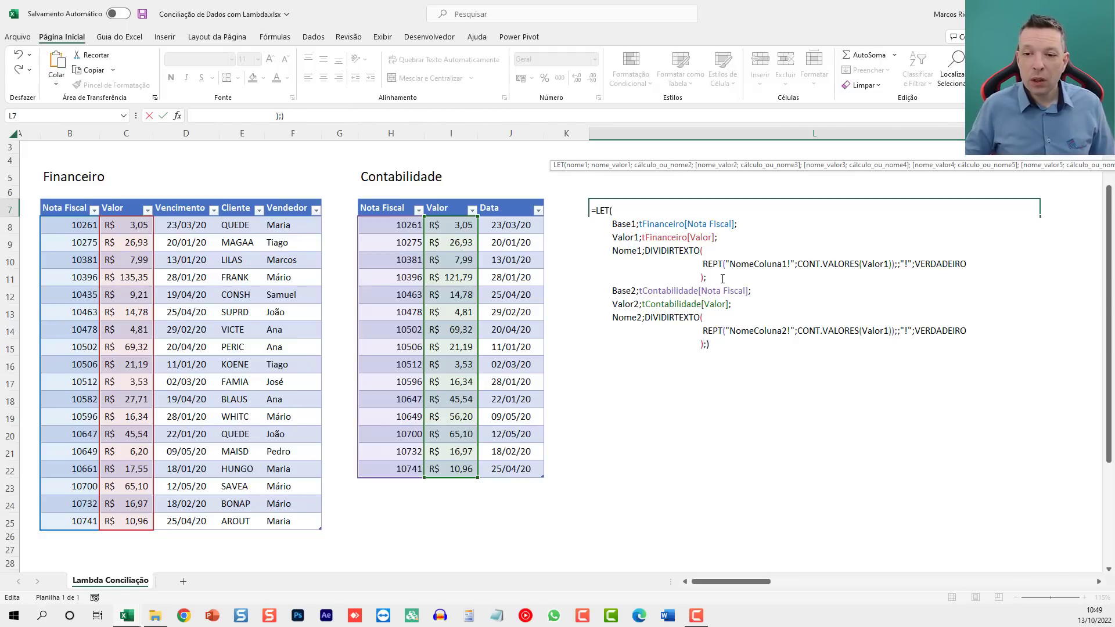
{"action": "key", "text": "Delete"}
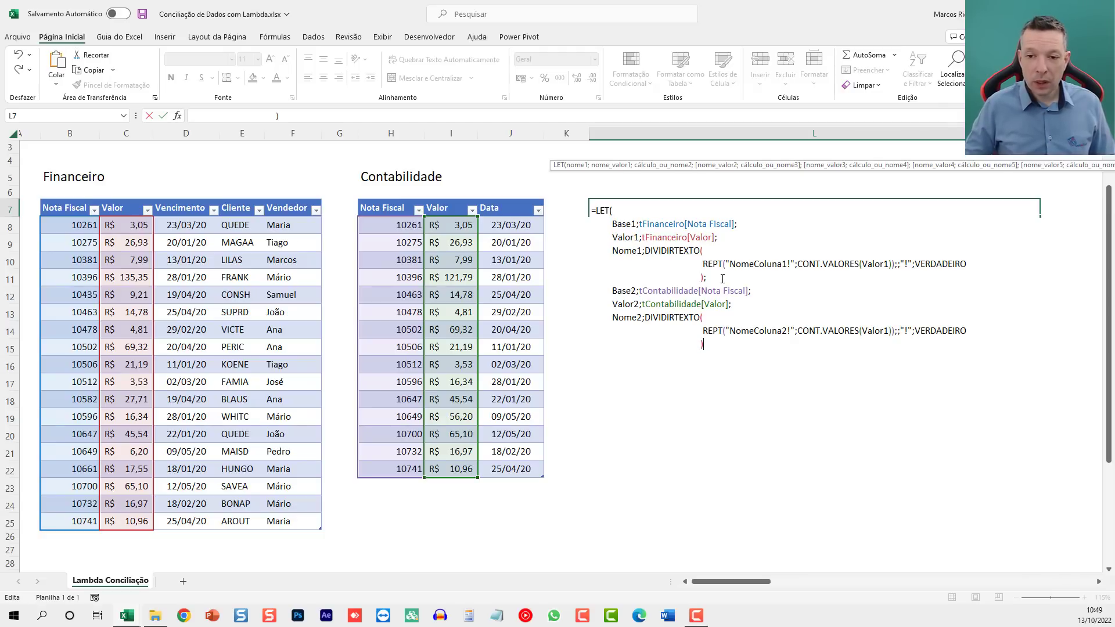
{"action": "type", "text": ";"}
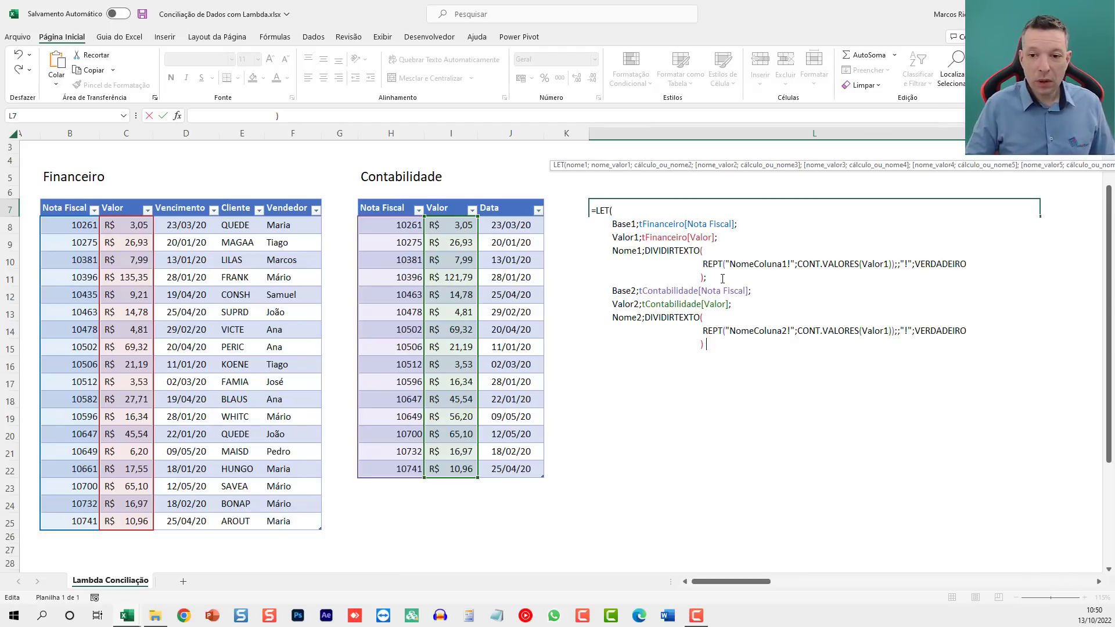
{"action": "type", "text": ")"}
{"action": "key", "text": "BackSpace"}
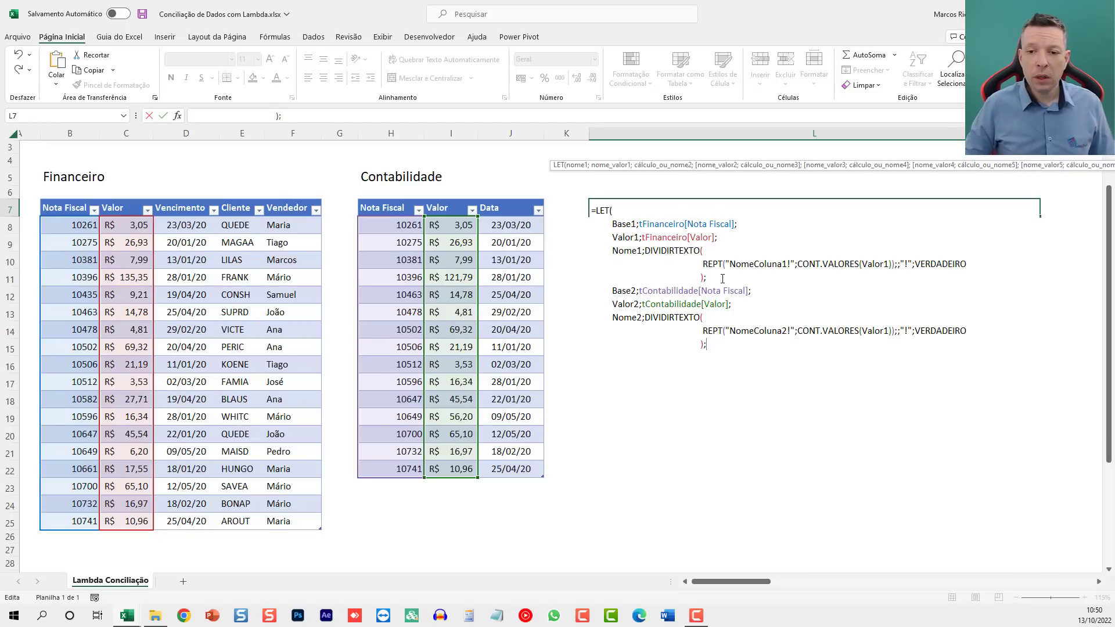
{"action": "key", "text": "alt+Return"}
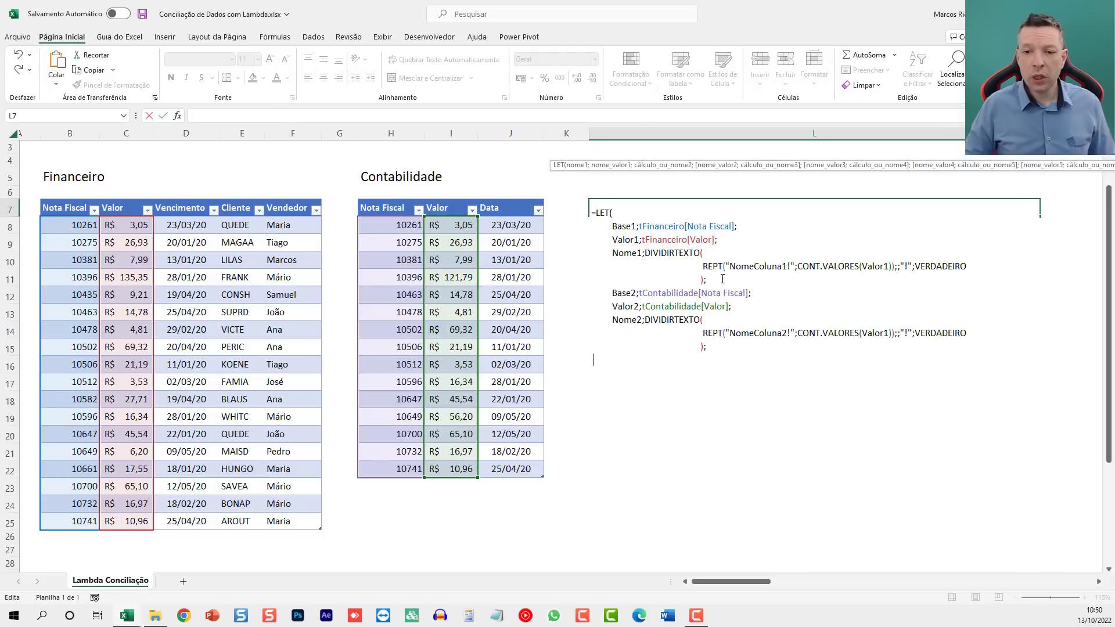
{"action": "key", "text": "BackSpace"}
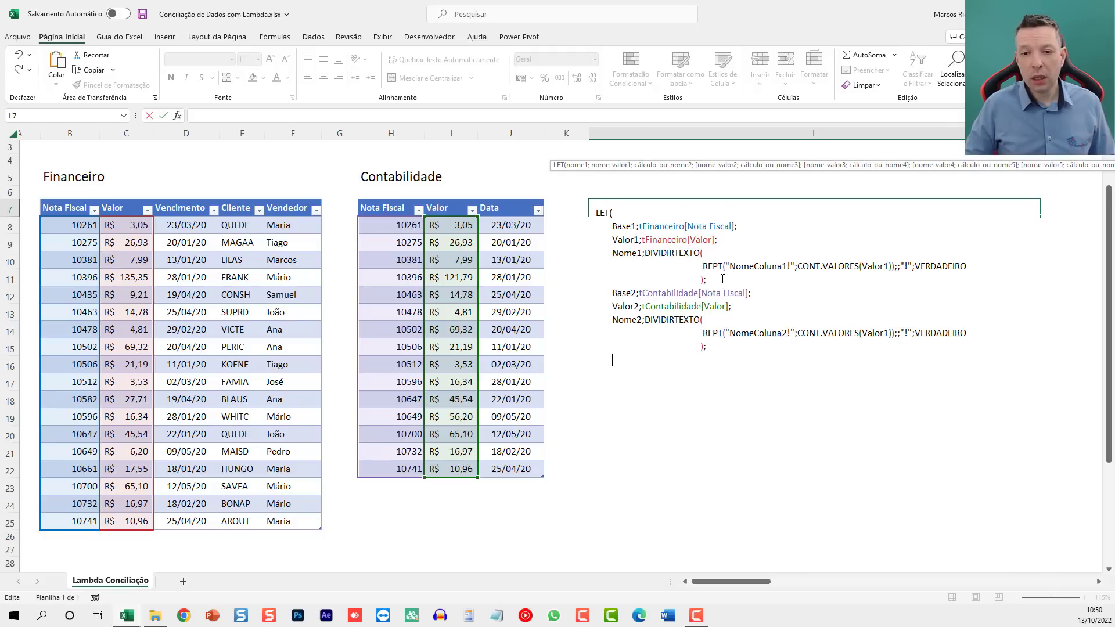
{"action": "type", "text": "Nome2)"}
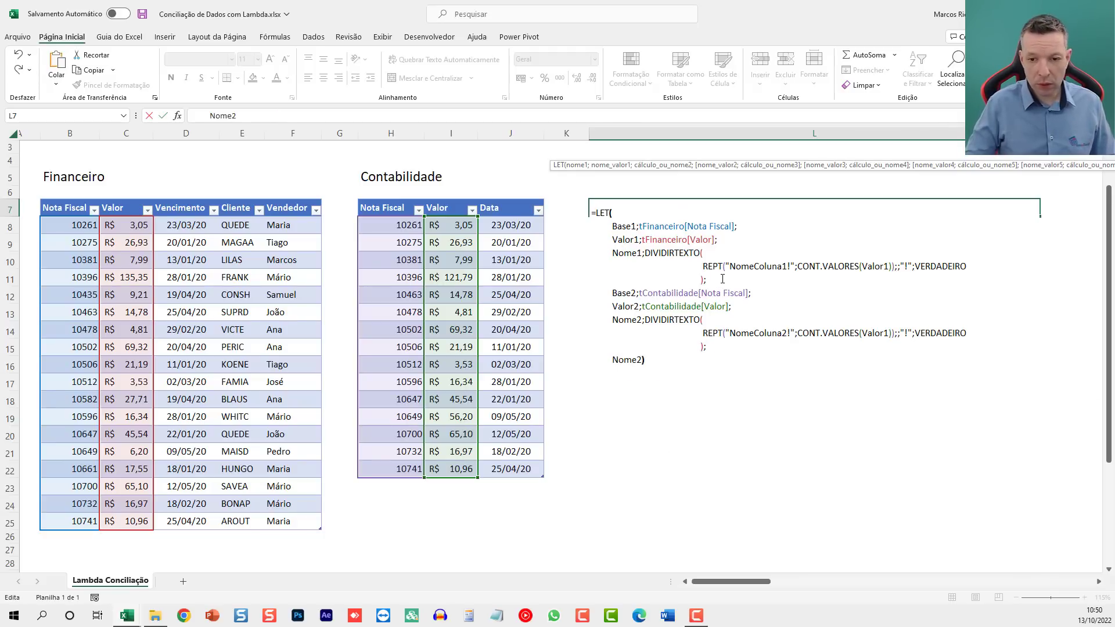
{"action": "key", "text": "ctrl+Return"}
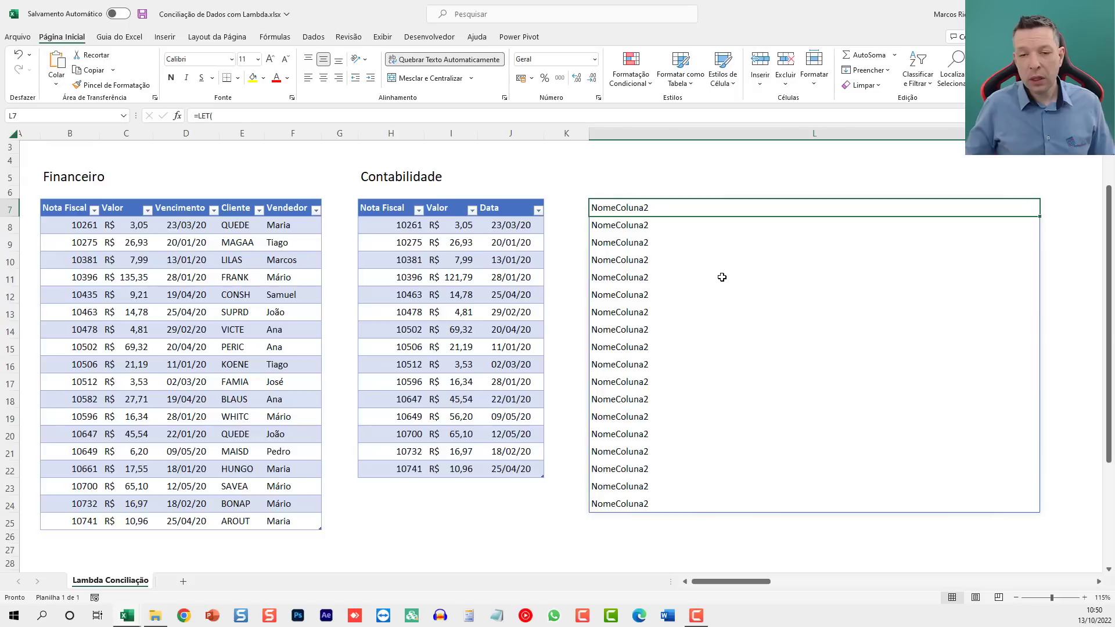
- Change the LET result in cell L7 to Base2 and enter the formula
{"action": "key", "text": "F2"}
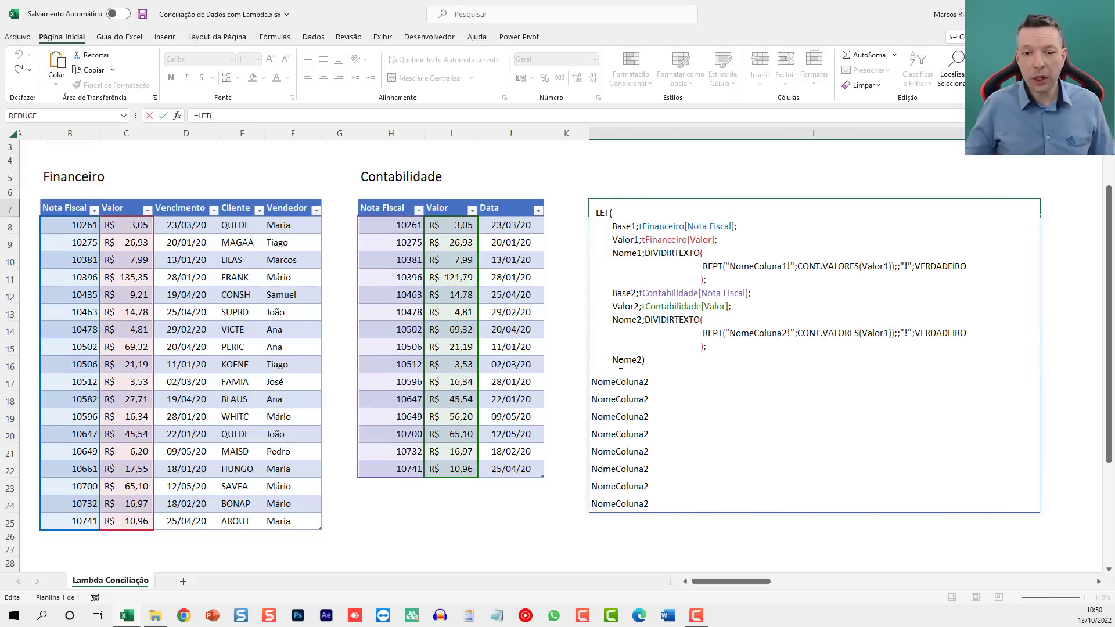
{"action": "double_click", "coordinate": [621, 360]}
{"action": "type", "text": "Base2"}
{"action": "key", "text": "ctrl+Return"}
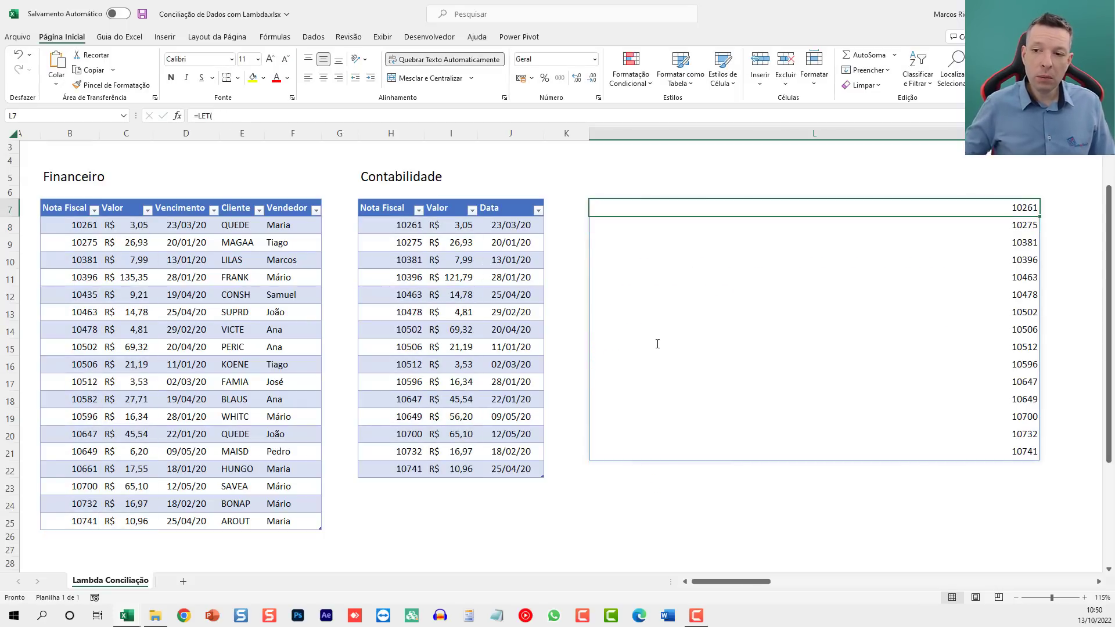
- Replace the final LET argument with Valor2 and enter the formula in cell L7
{"action": "key", "text": "F2"}
{"action": "double_click", "coordinate": [621, 360]}
{"action": "type", "text": "v"}
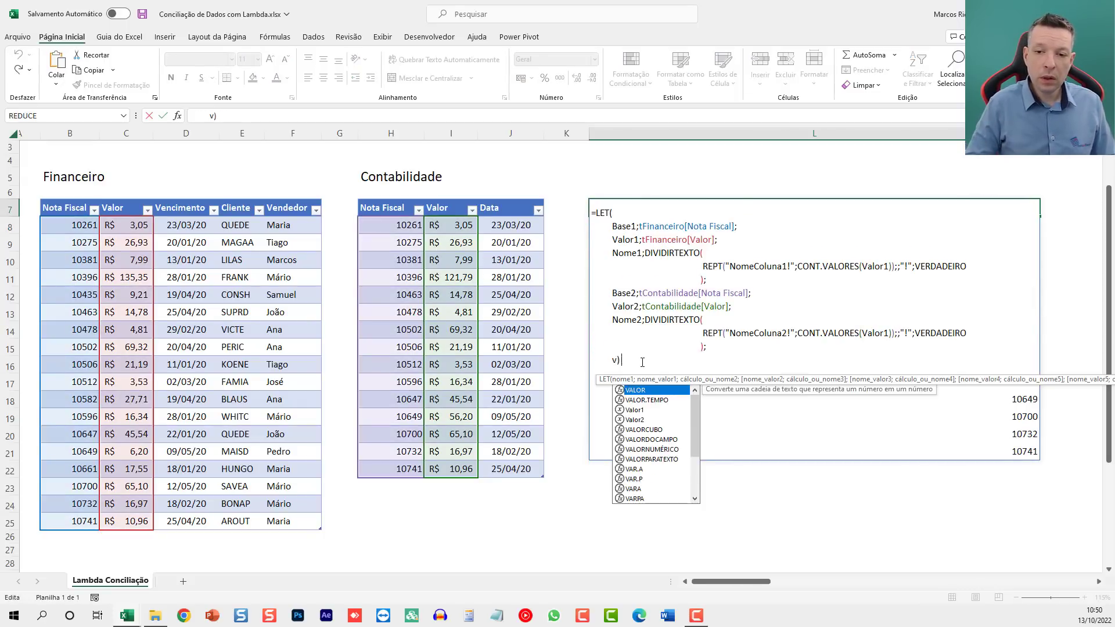
{"action": "type", "text": "alor2"}
{"action": "key", "text": "ctrl+Return"}
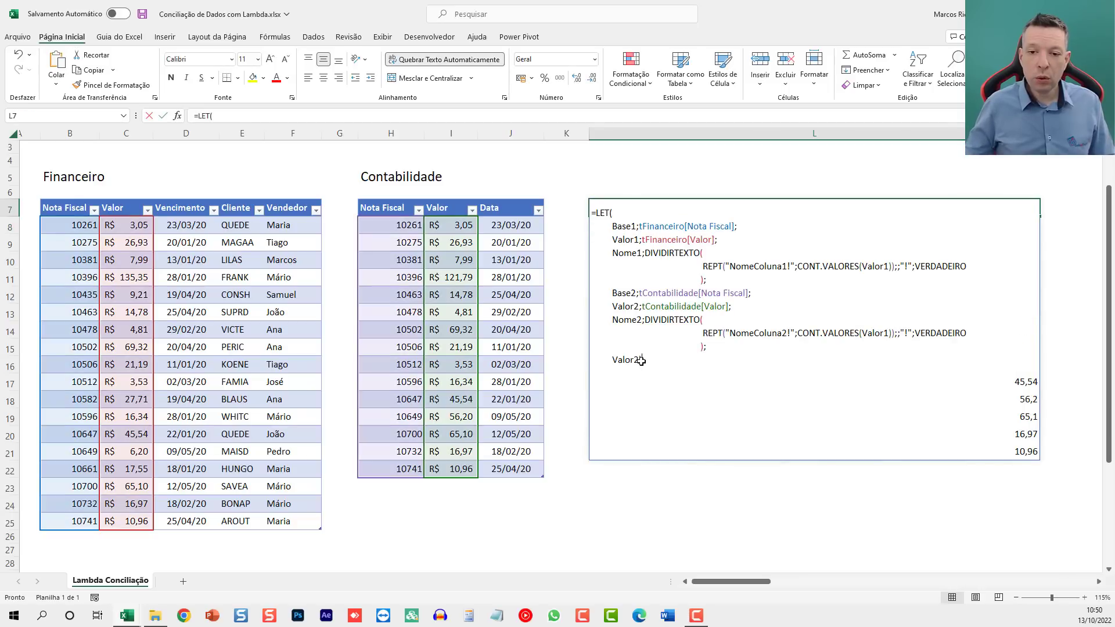
- Replace the Valor2 result of the LET formula in L7 with an empty string "" and enter the formula
{"action": "double_click", "coordinate": [627, 360]}
{"action": "type", "text": "\"\""}
{"action": "key", "text": "ctrl+Return"}
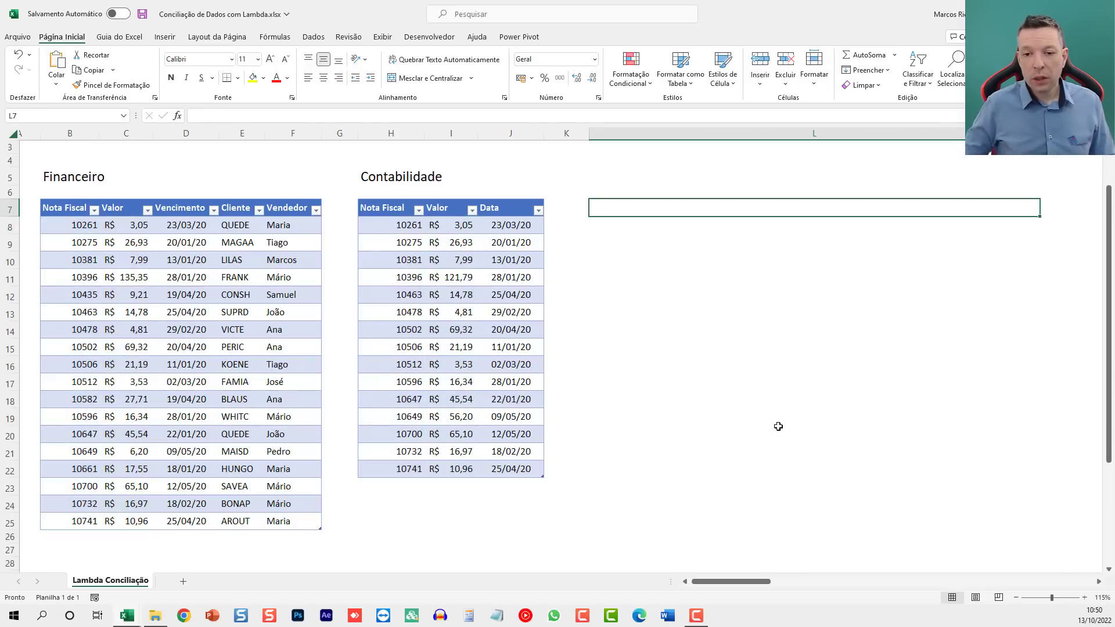
- Remove the empty-string result and closing parenthesis from the L7 formula and start a variable named ColNome followed by a semicolon
{"action": "key", "text": "F2"}
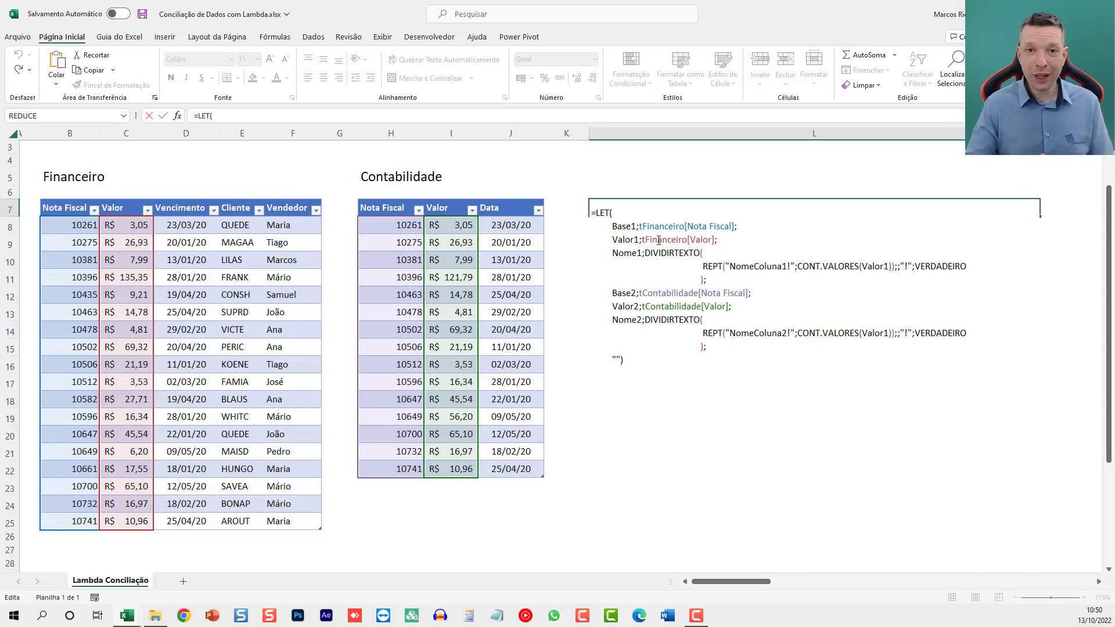
{"action": "left_click", "coordinate": [624, 356]}
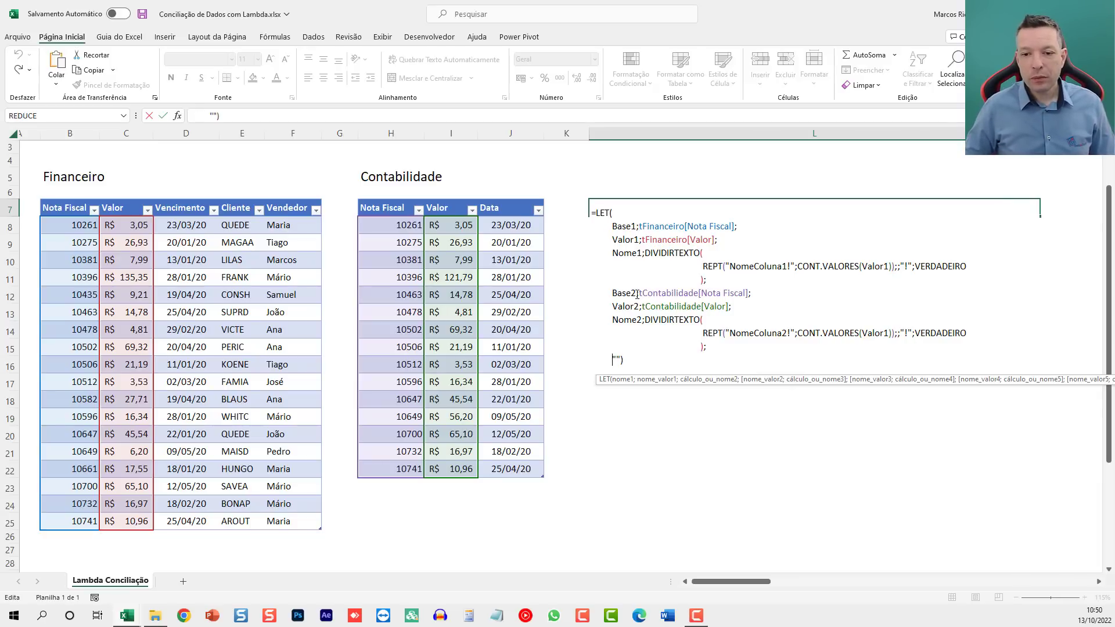
{"action": "key", "text": "shift+Left"}
{"action": "key", "text": "shift+Left"}
{"action": "key", "text": "shift+Left"}
{"action": "key", "text": "BackSpace"}
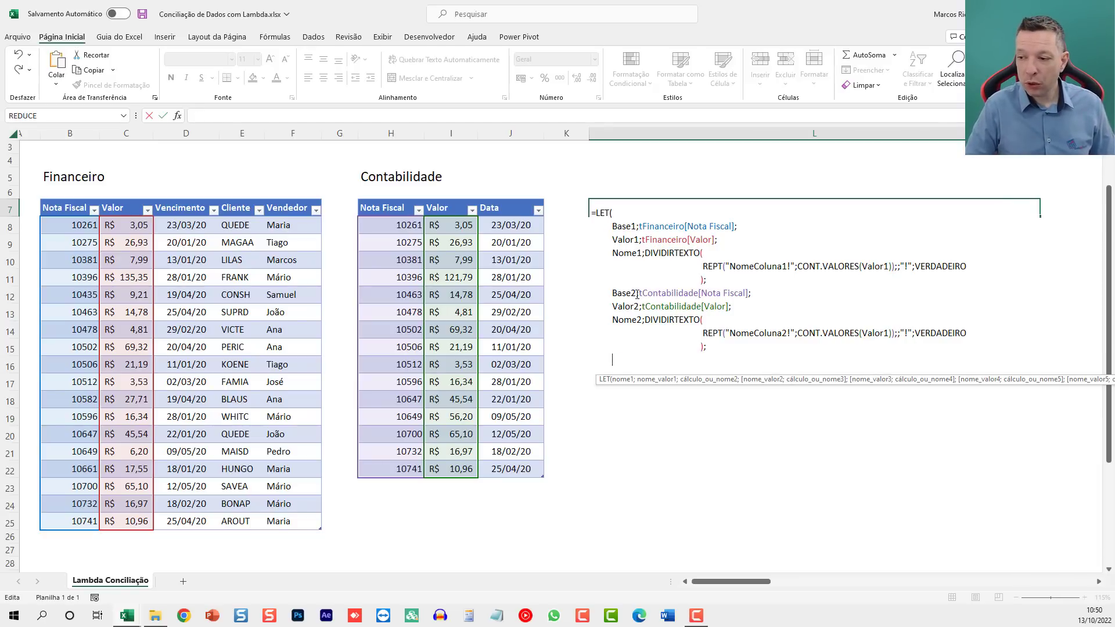
{"action": "type", "text": "Col"}
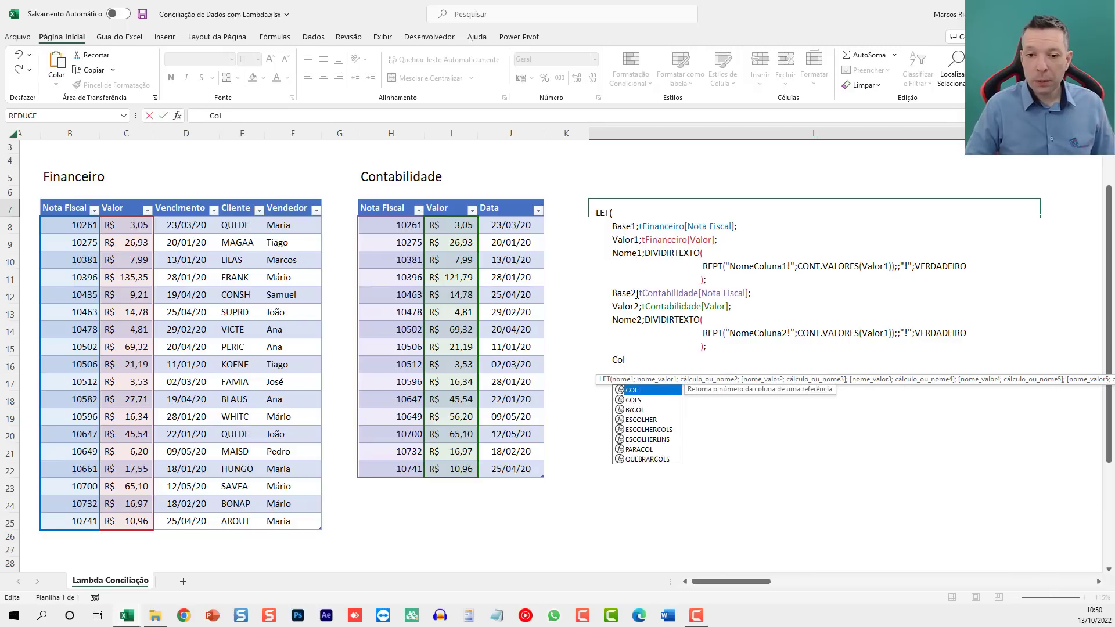
{"action": "type", "text": "Nome"}
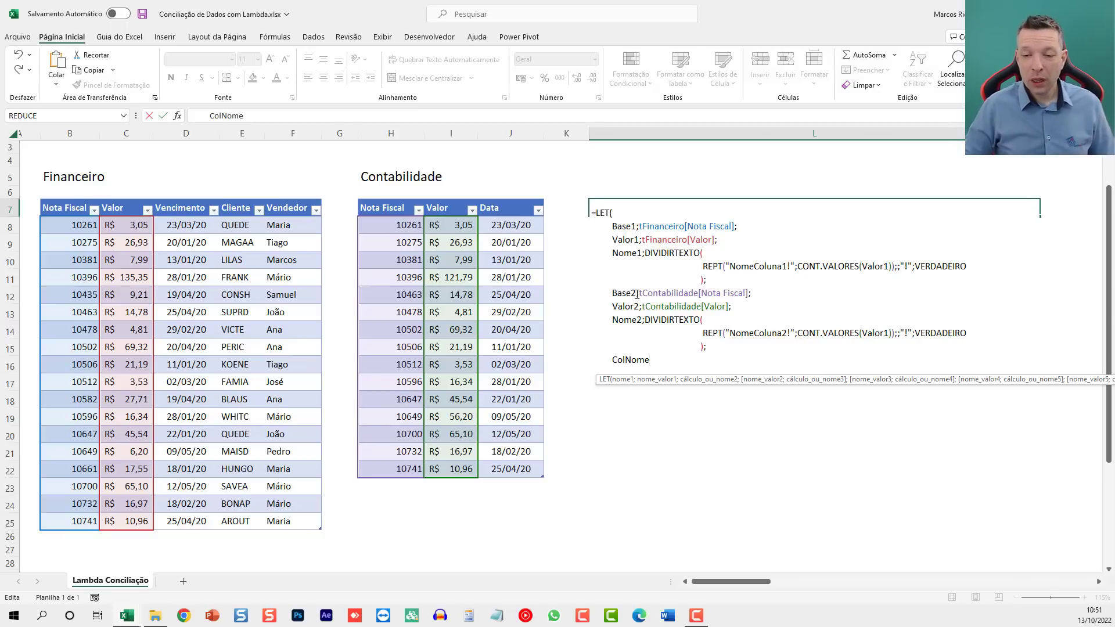
{"action": "type", "text": ";"}
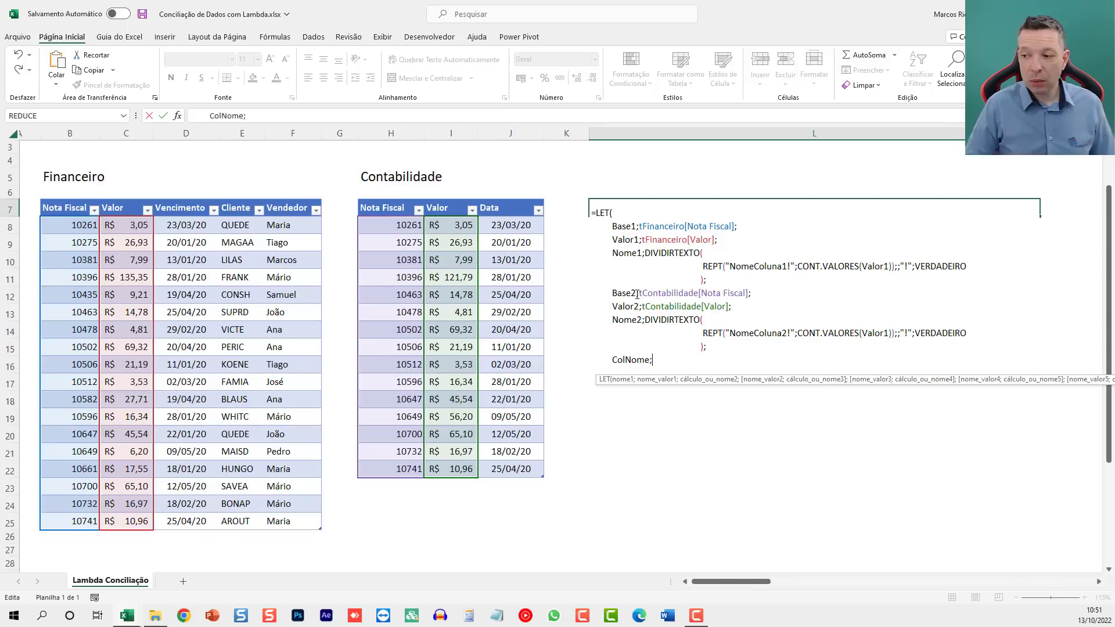
- Define ColNome as ÚNICO(EMPILHARV(Base1;Base2)) in the L7 formula
{"action": "type", "text": "ÚNICO("}
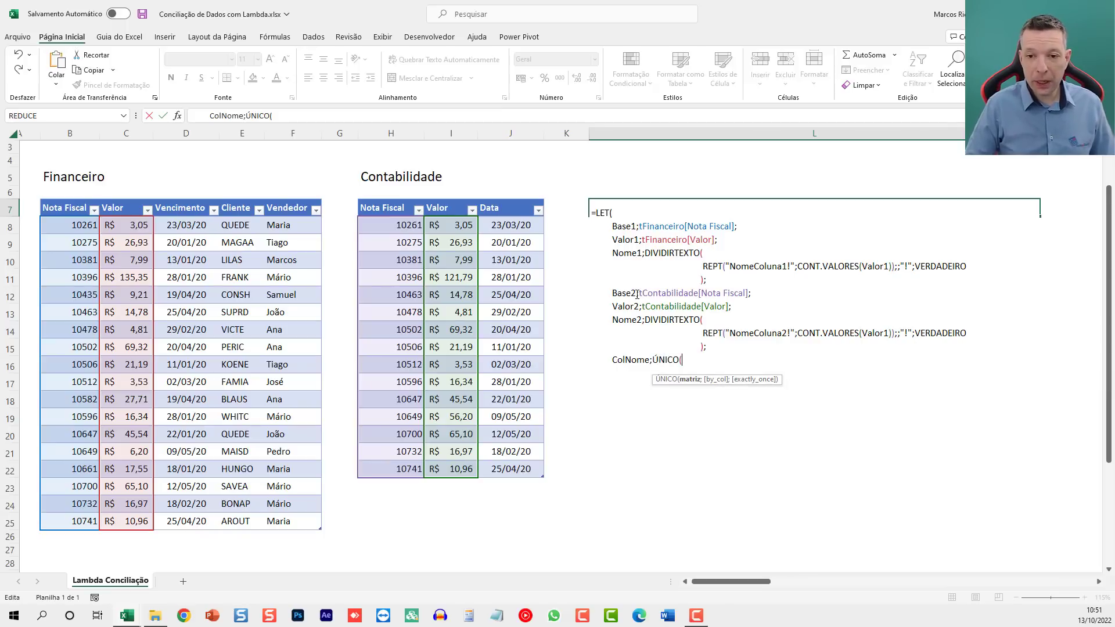
{"action": "type", "text": "E"}
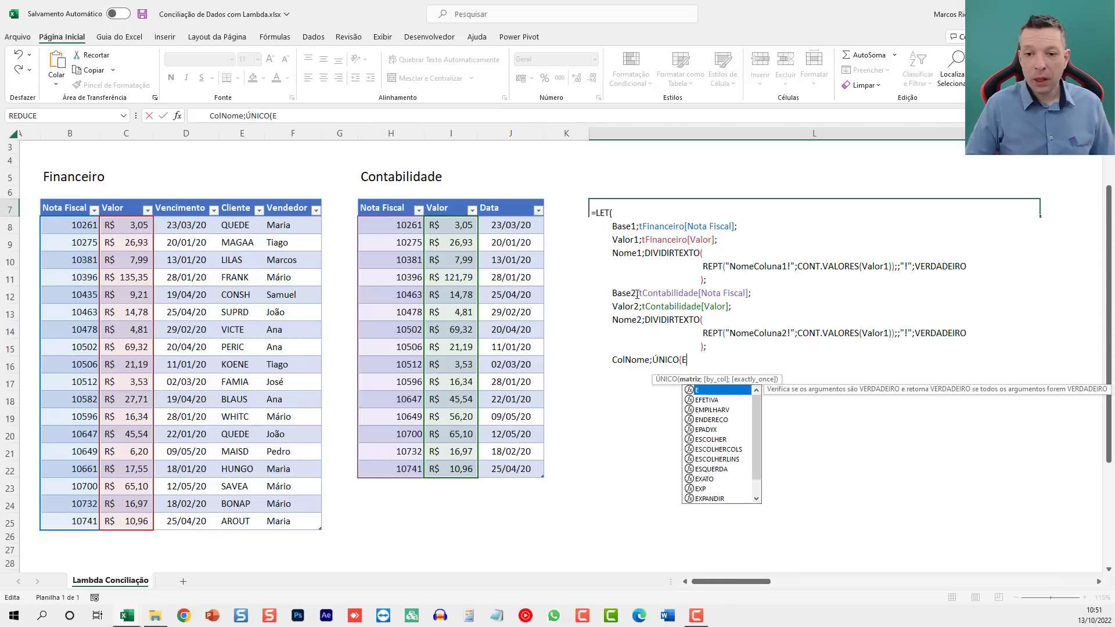
{"action": "type", "text": "MPILHARV"}
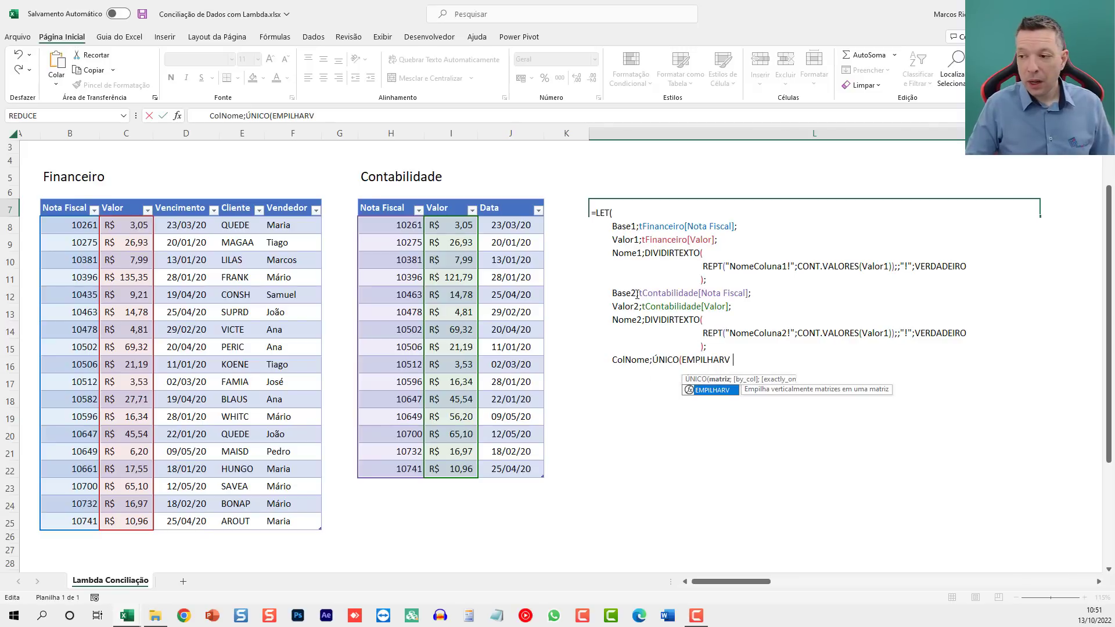
{"action": "type", "text": "("}
{"action": "type", "text": "Base2"}
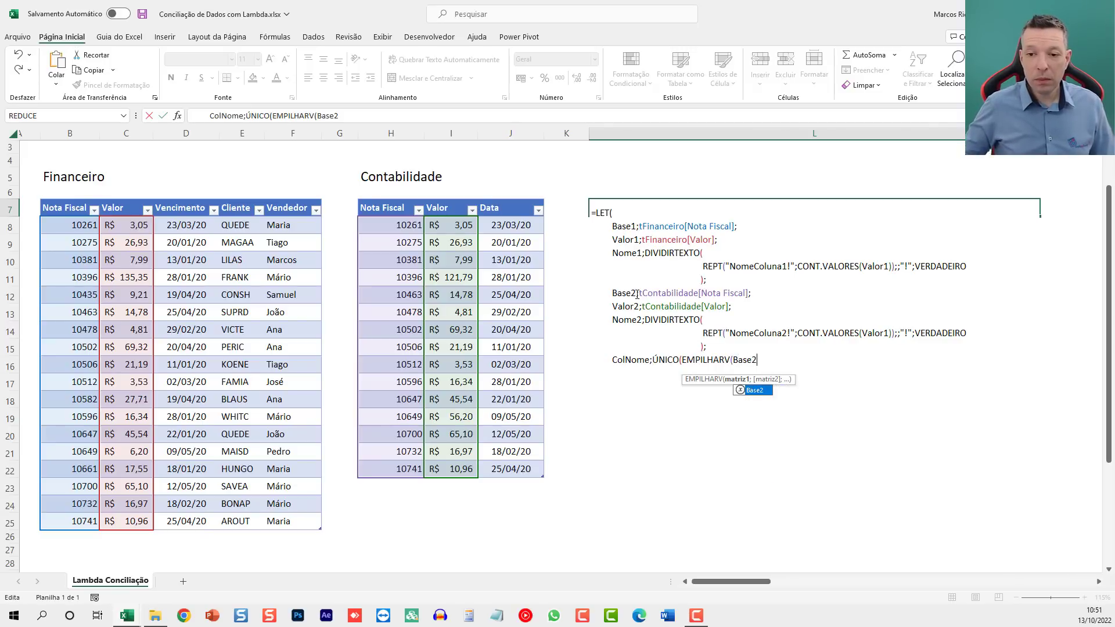
{"action": "key", "text": "BackSpace"}
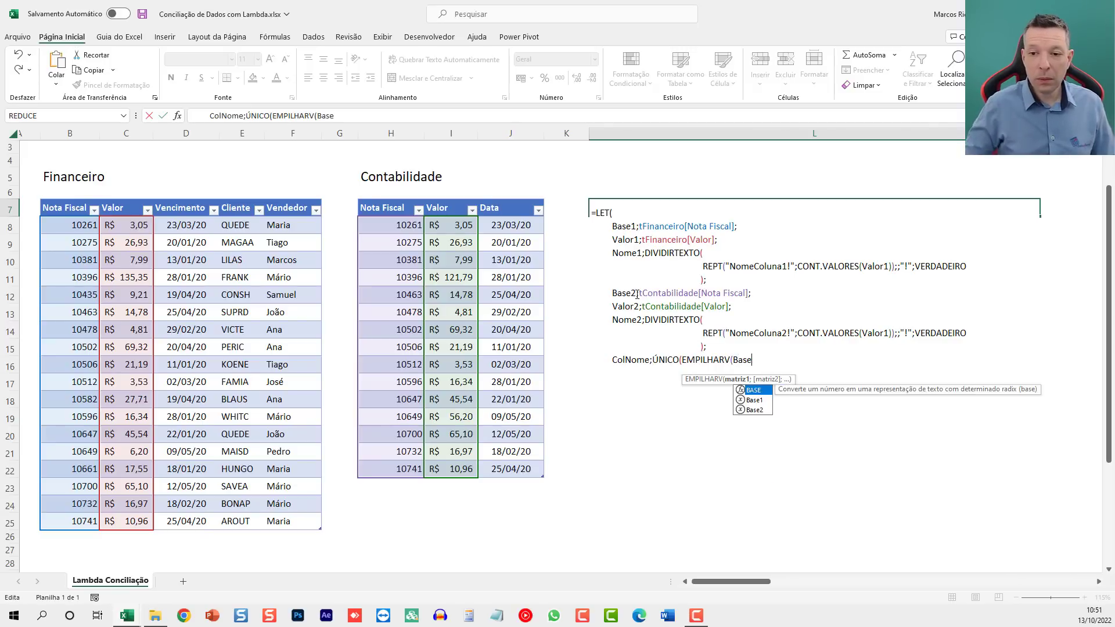
{"action": "type", "text": "1;Base2"}
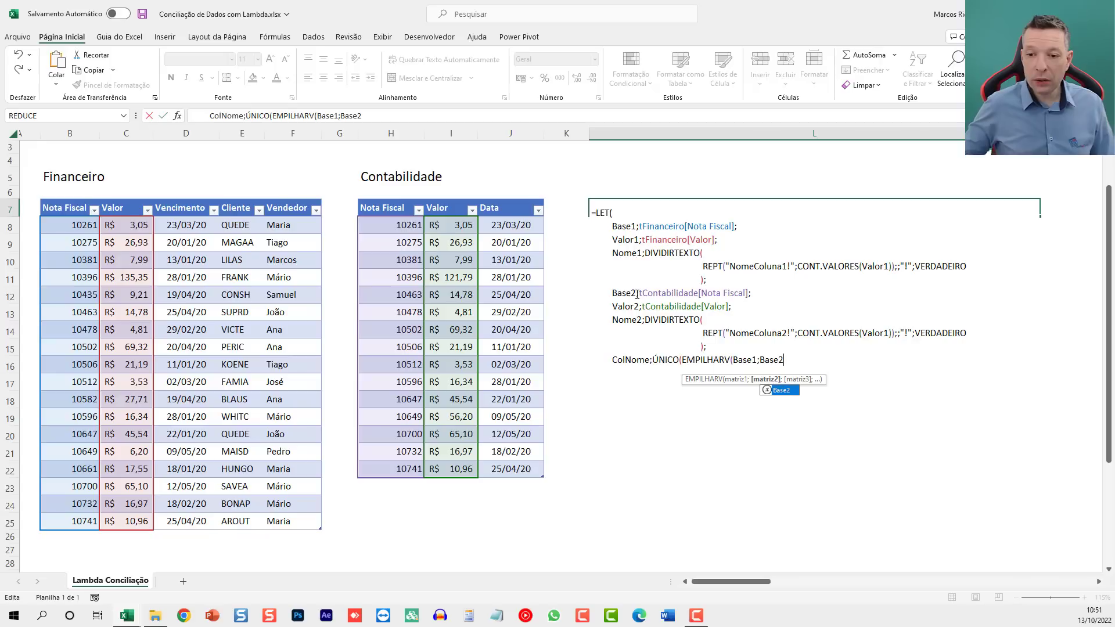
{"action": "type", "text": "))"}
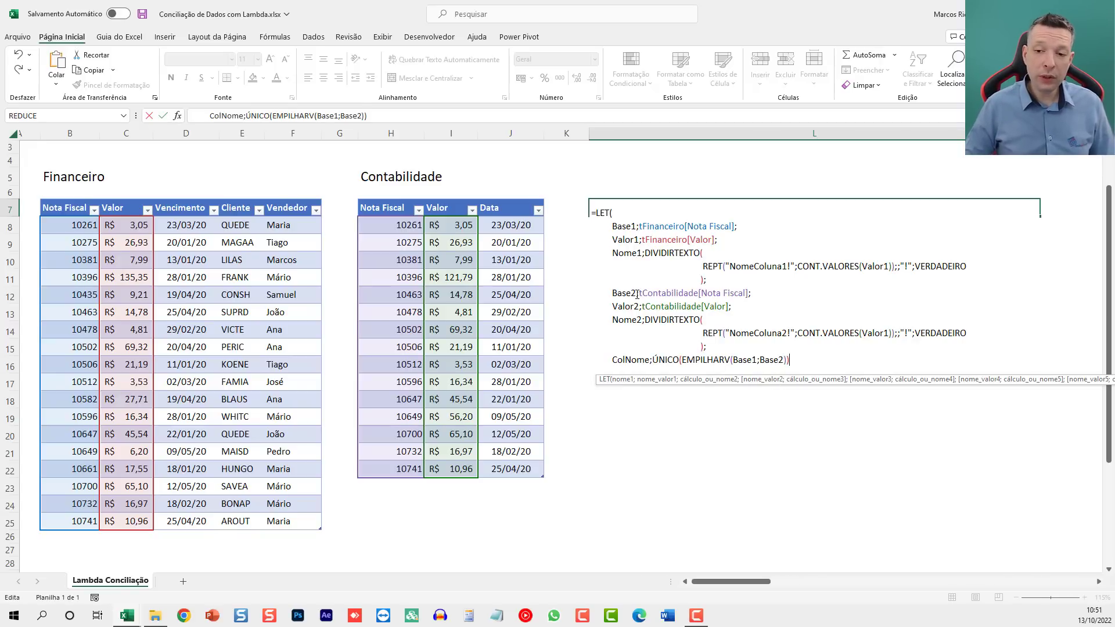
- End the ColNome definition with a semicolon, return ColNome on a new line, and enter the formula in L7
{"action": "type", "text": ";"}
{"action": "key", "text": "alt+Return"}
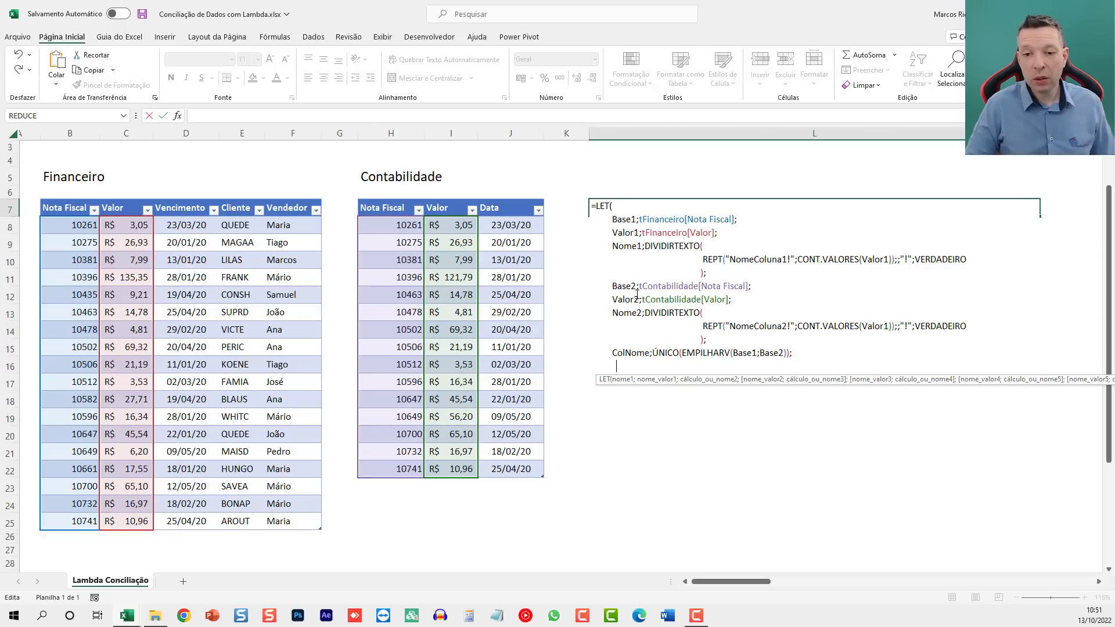
{"action": "type", "text": "colnome"}
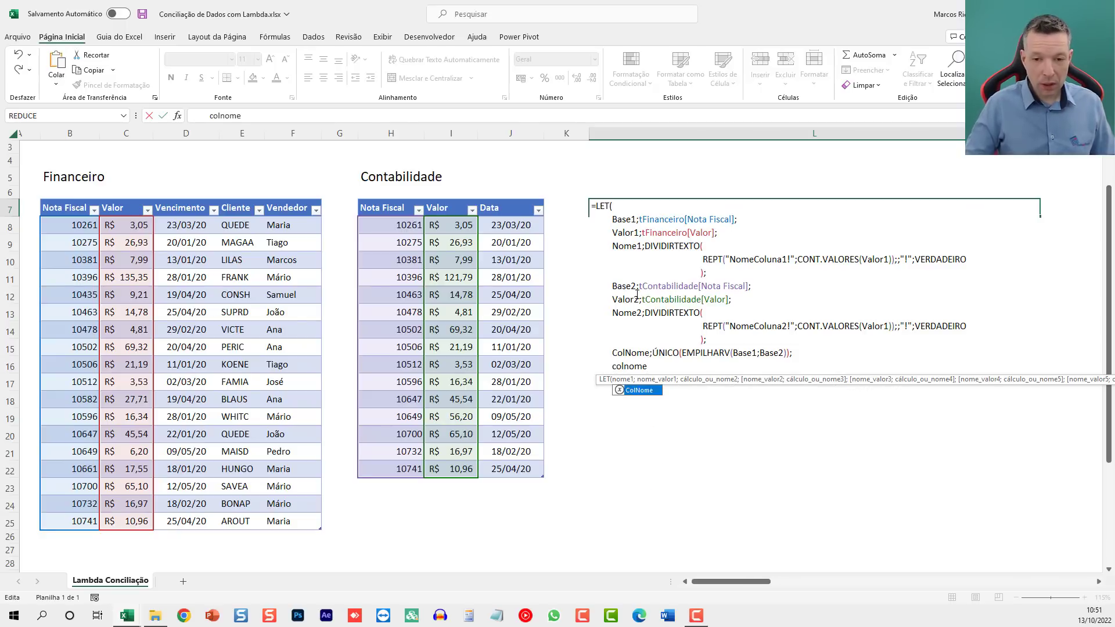
{"action": "type", "text": ")"}
{"action": "key", "text": "ctrl+Return"}
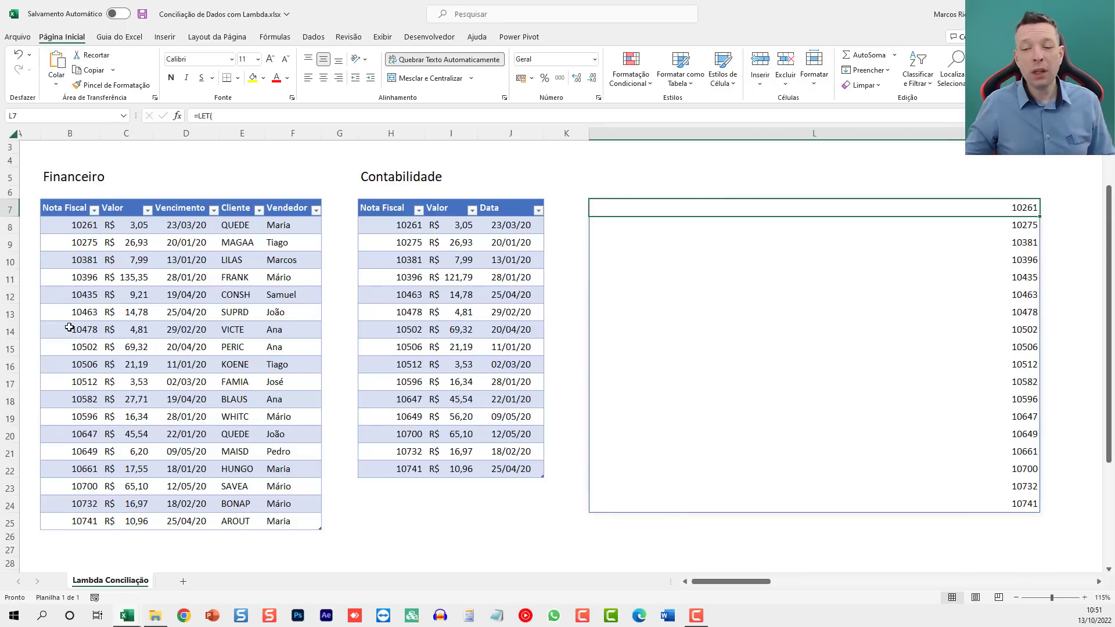
- Replace the ColNome result at the end of the LET formula with an empty string "" and enter it
{"action": "key", "text": "F2"}
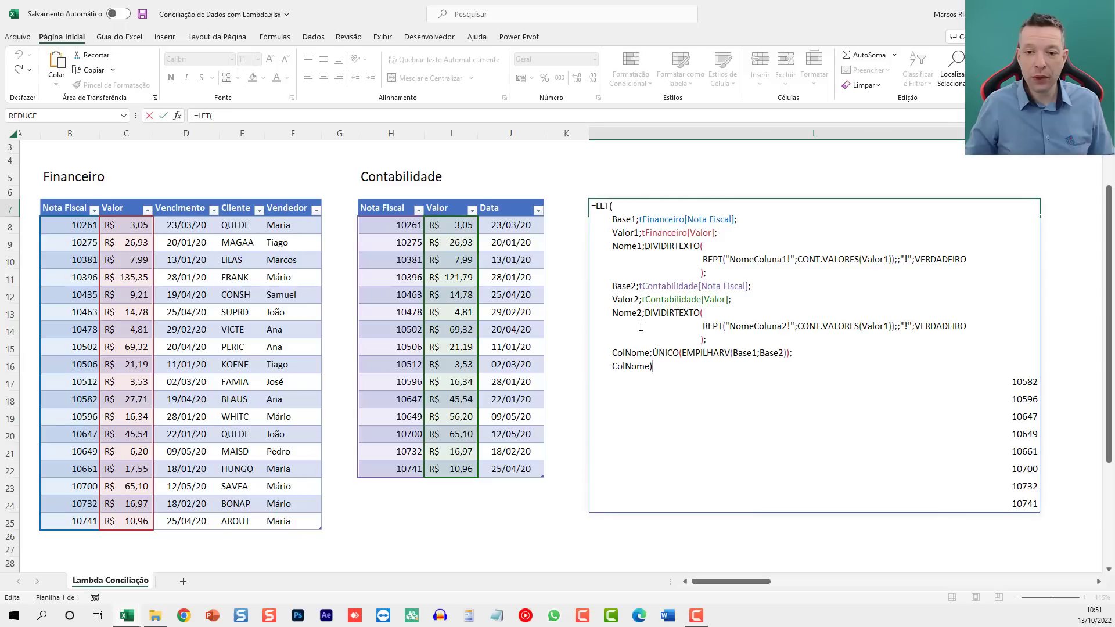
{"action": "double_click", "coordinate": [646, 368]}
{"action": "type", "text": "\"\""}
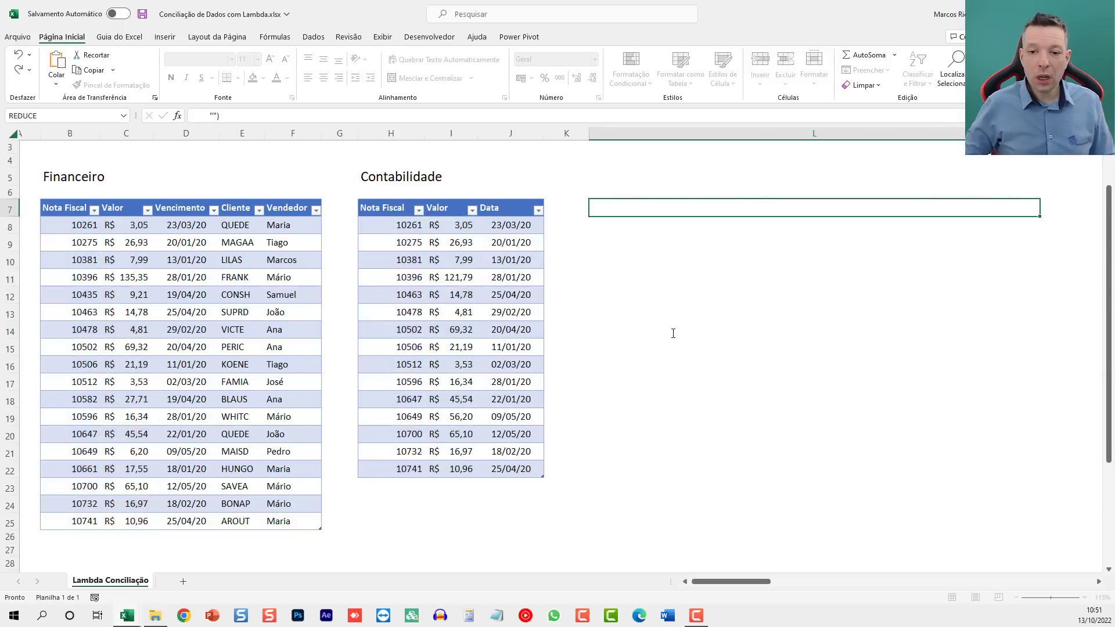
- Remove the "" ending from the L7 formula and start a ColVal1 variable with the SOMASES function
{"action": "key", "text": "Left"}
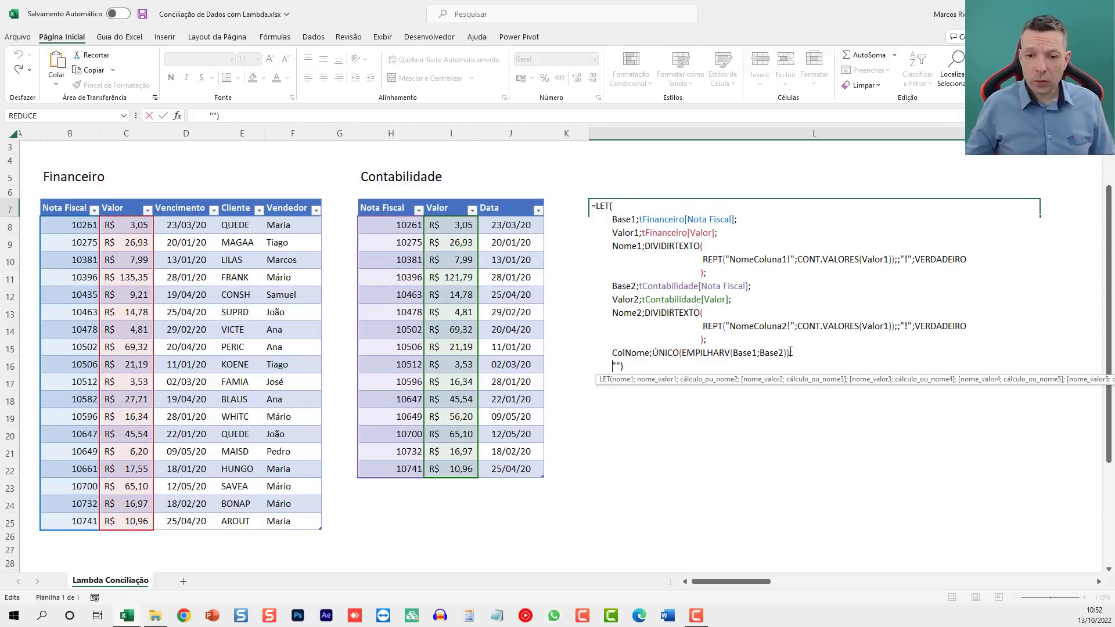
{"action": "key", "text": "Delete"}
{"action": "key", "text": "BackSpace"}
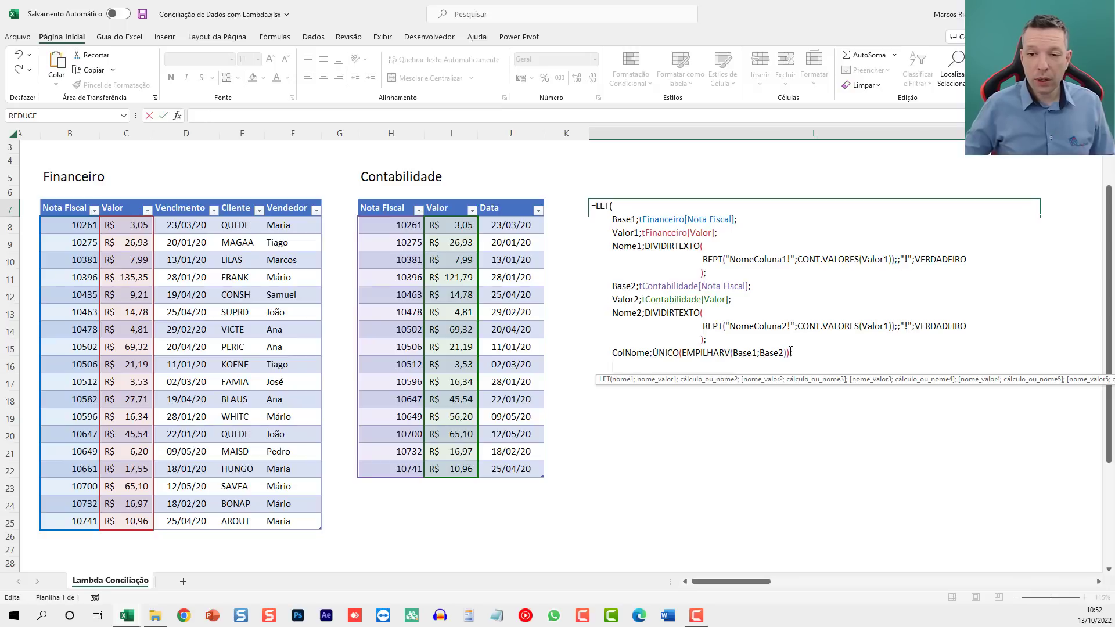
{"action": "type", "text": "Col"}
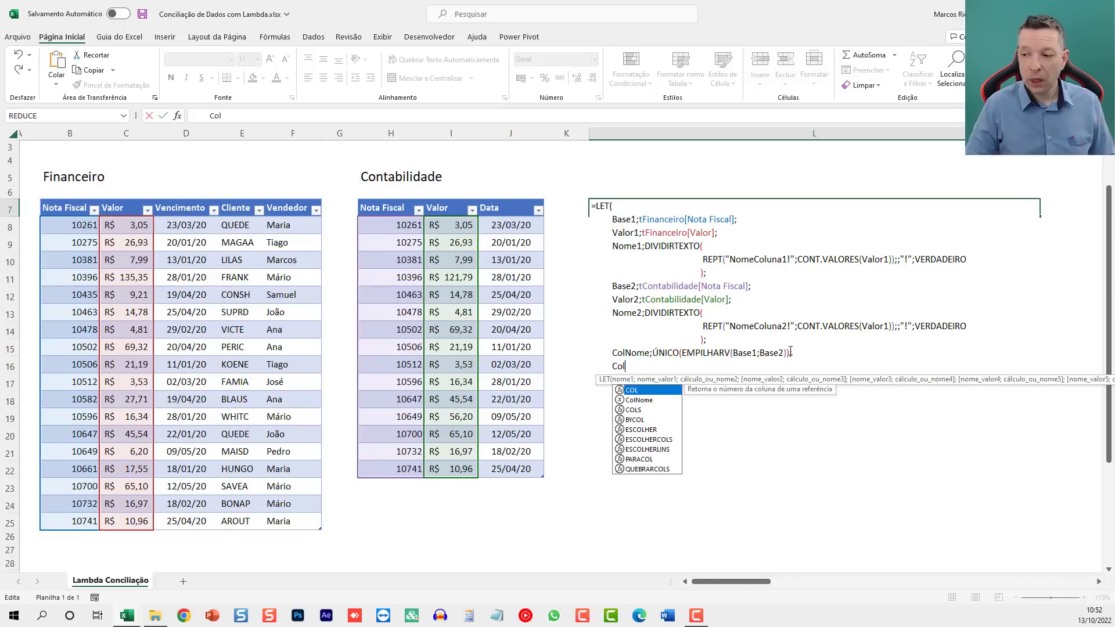
{"action": "type", "text": "Val1"}
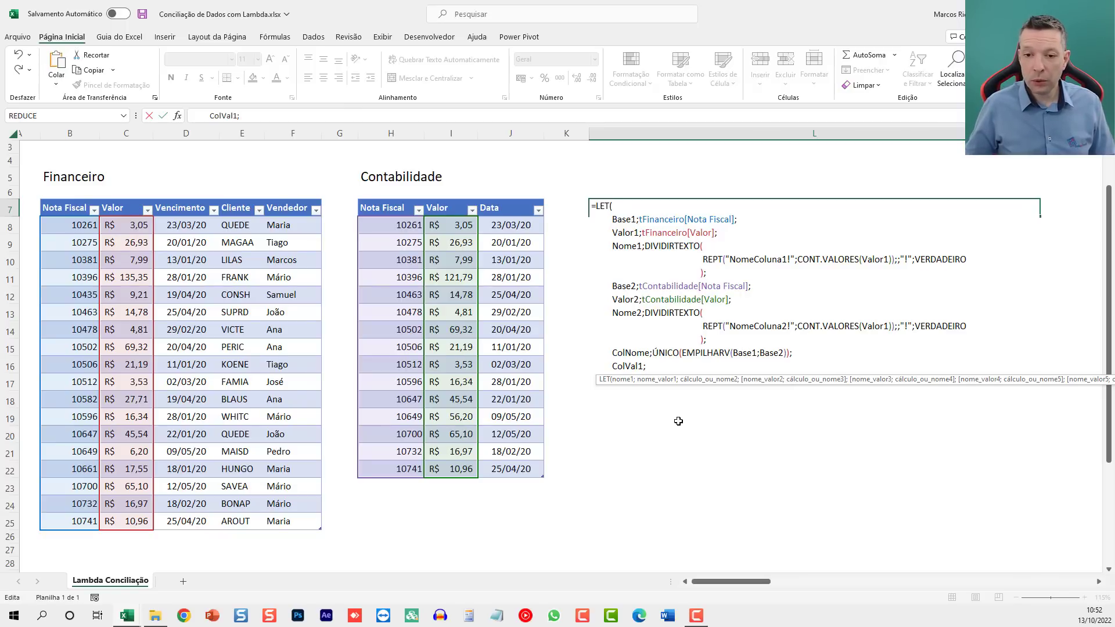
{"action": "type", "text": ";S"}
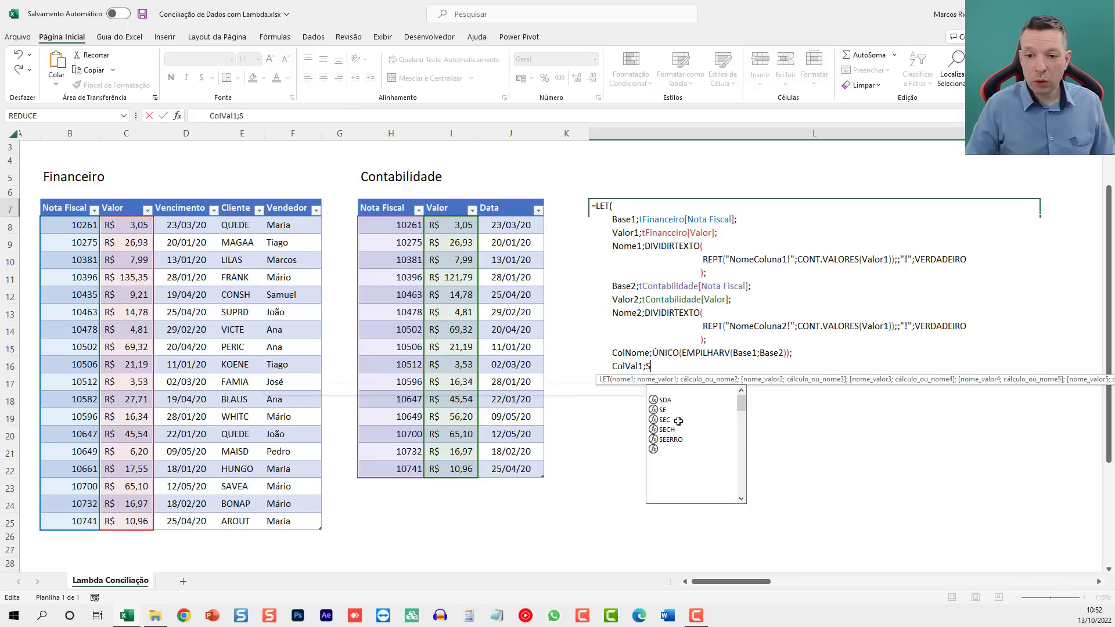
{"action": "type", "text": "OMASES("}
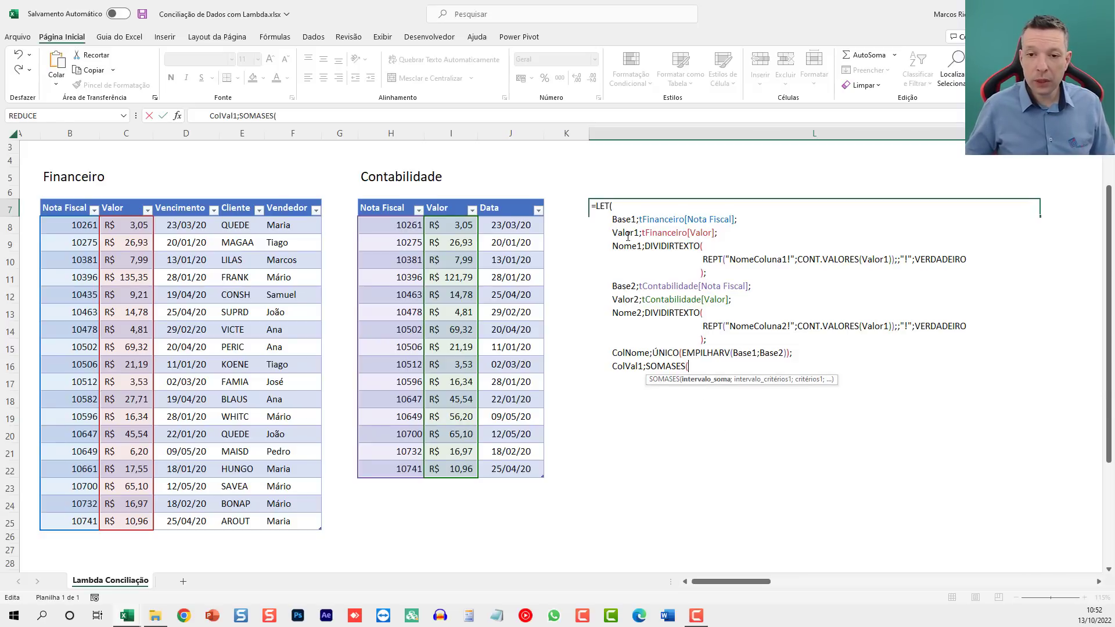
- Complete the SOMASES arguments with Valor1 as sum range, Base1 as criteria range and ColNome as criterion, and close the function
{"action": "type", "text": "Va"}
{"action": "key", "text": "BackSpace"}
{"action": "key", "text": "BackSpace"}
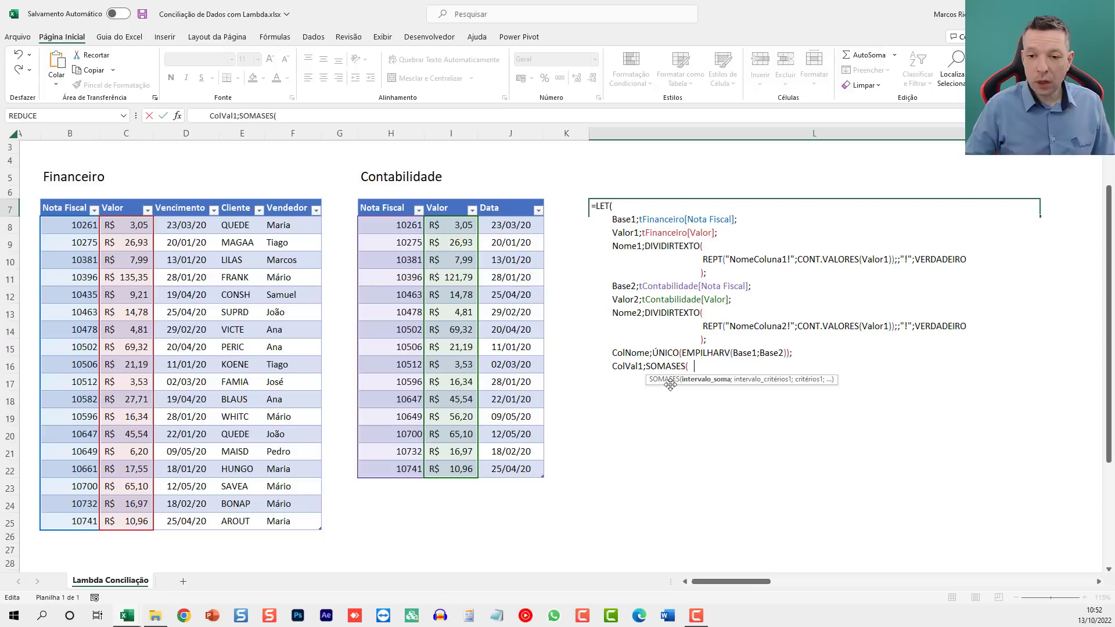
{"action": "type", "text": "Valor1;"}
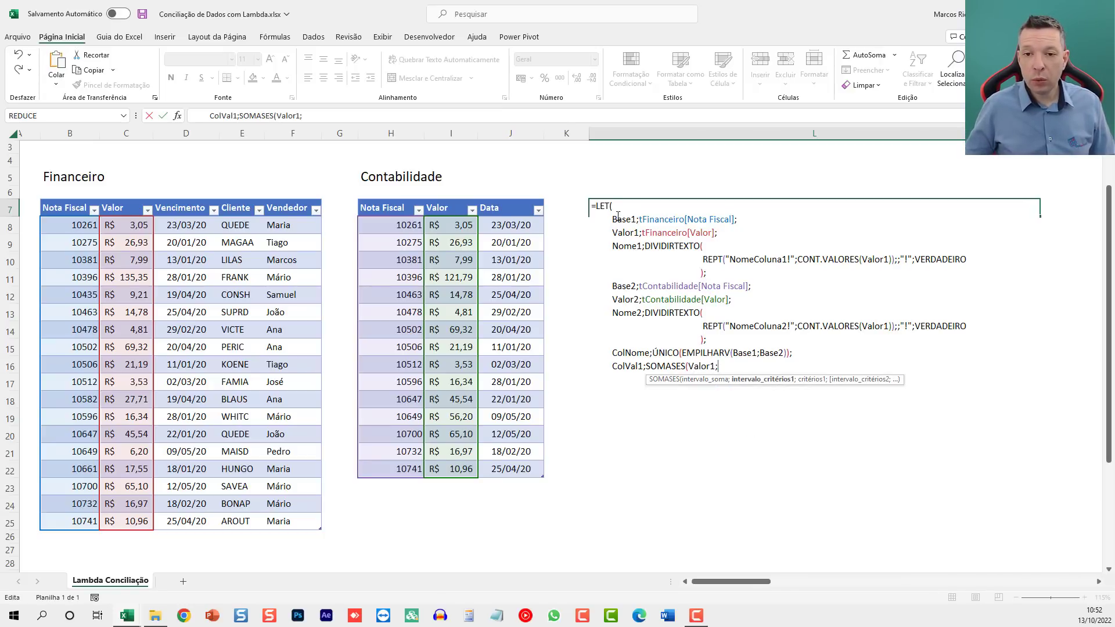
{"action": "type", "text": "Base1"}
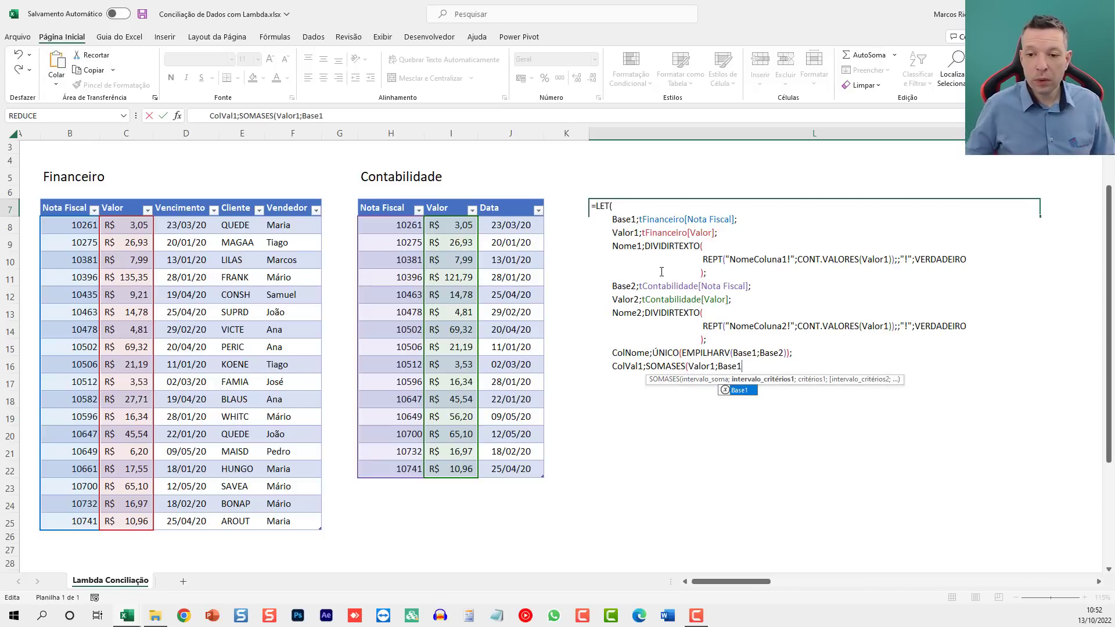
{"action": "type", "text": ";"}
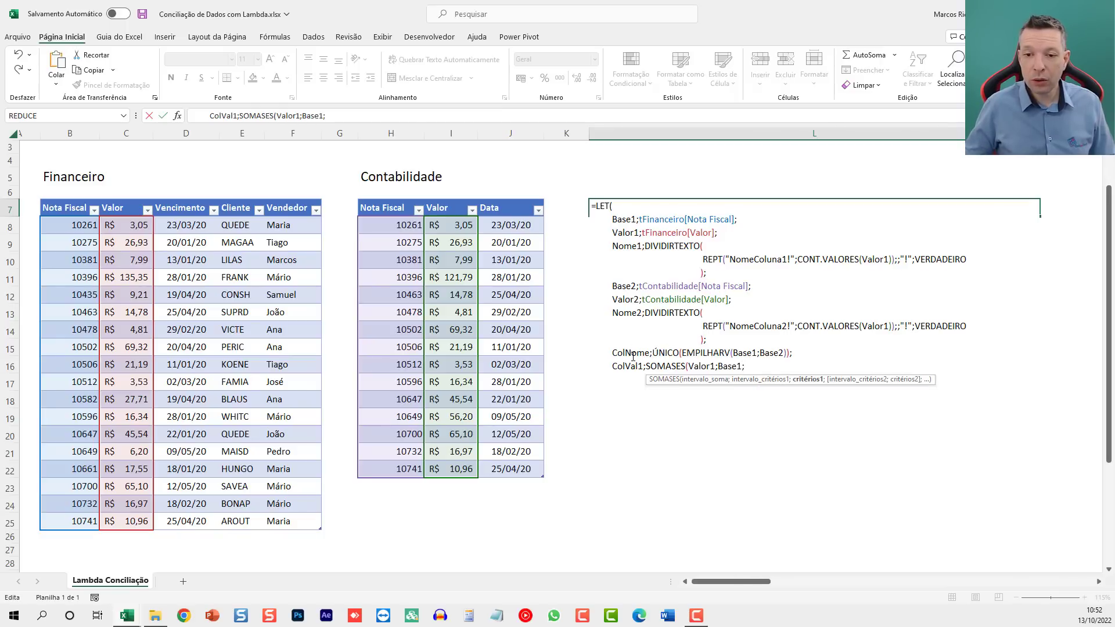
{"action": "type", "text": "ColNome"}
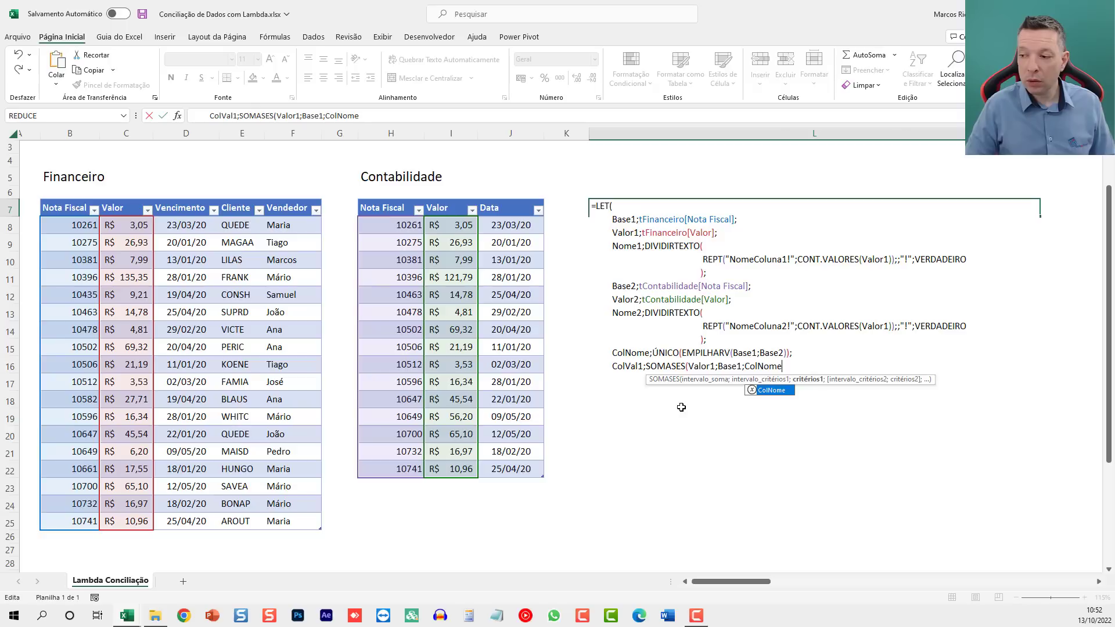
{"action": "type", "text": ")"}
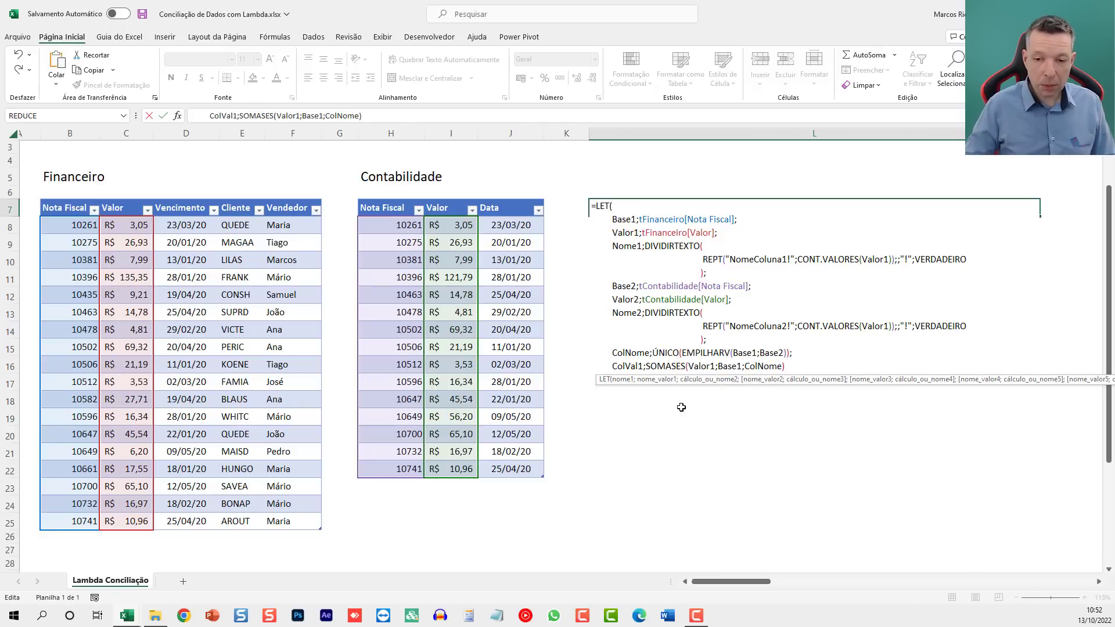
- Close the LET function on its own line, end the ColVal1 definition with a semicolon, return ColVal1 as the result and enter the formula
{"action": "type", "text": ")"}
{"action": "key", "text": "Left"}
{"action": "key", "text": "alt+Return"}
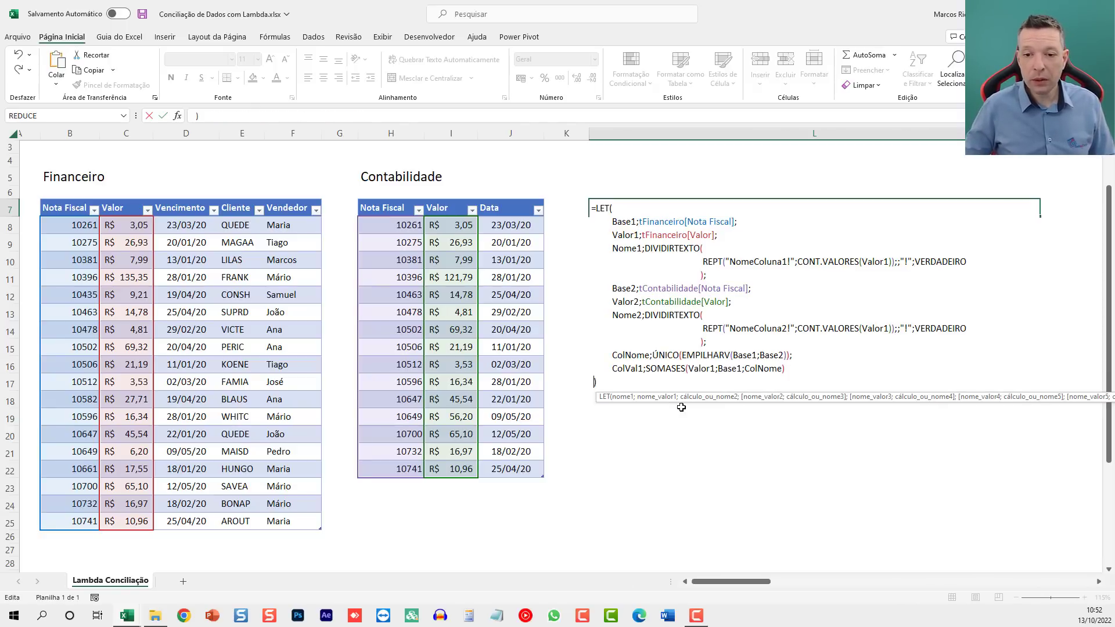
{"action": "key", "text": "Up"}
{"action": "key", "text": "End"}
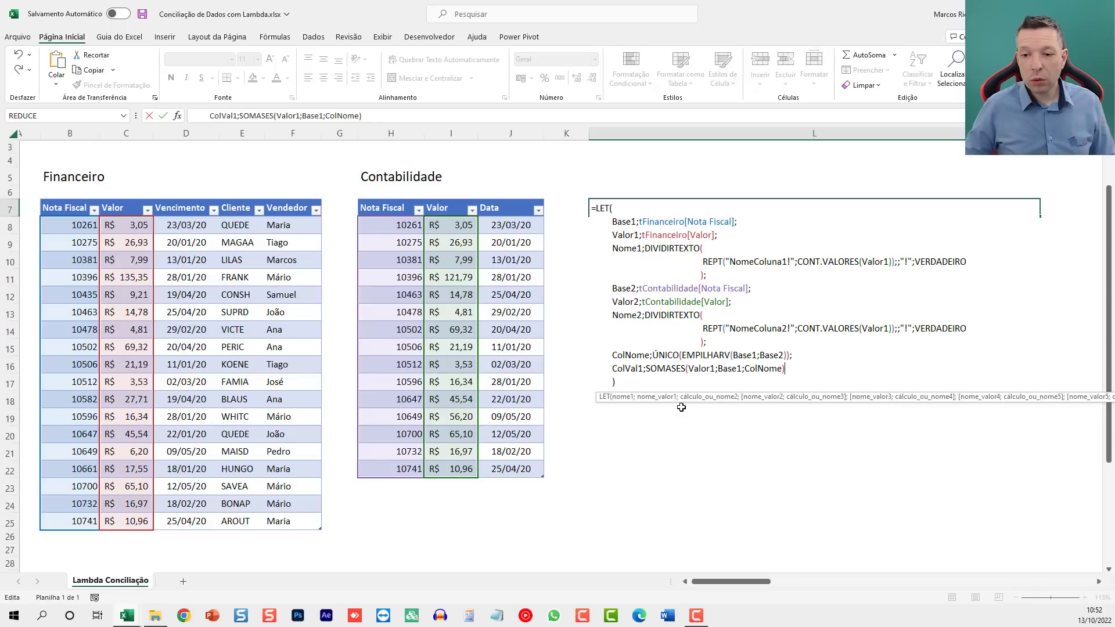
{"action": "key", "text": "alt+Return"}
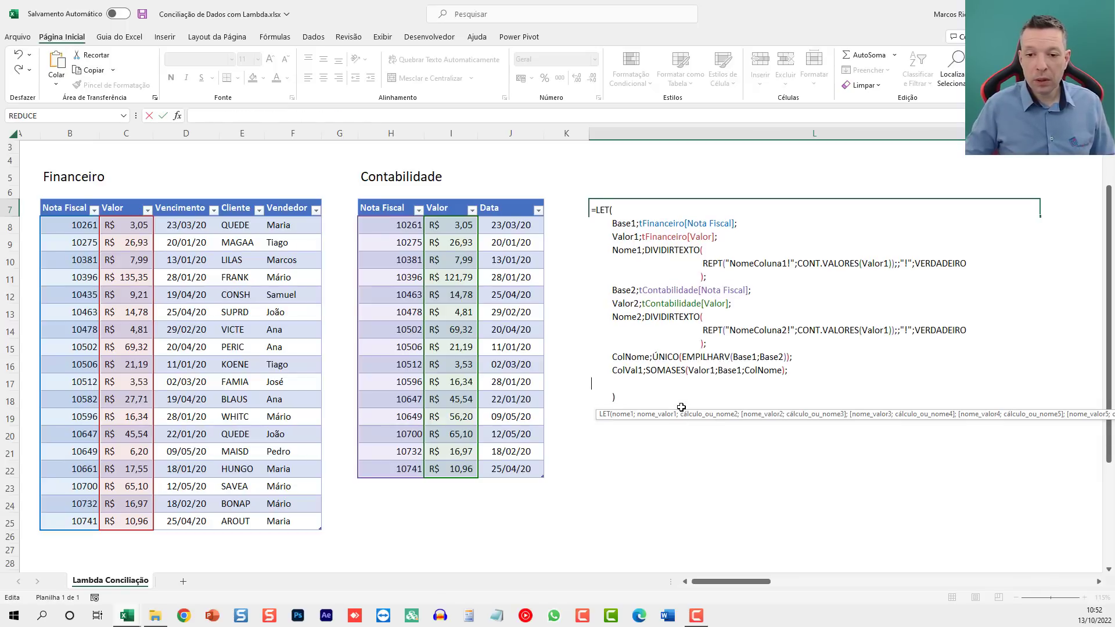
{"action": "type", "text": "colval1"}
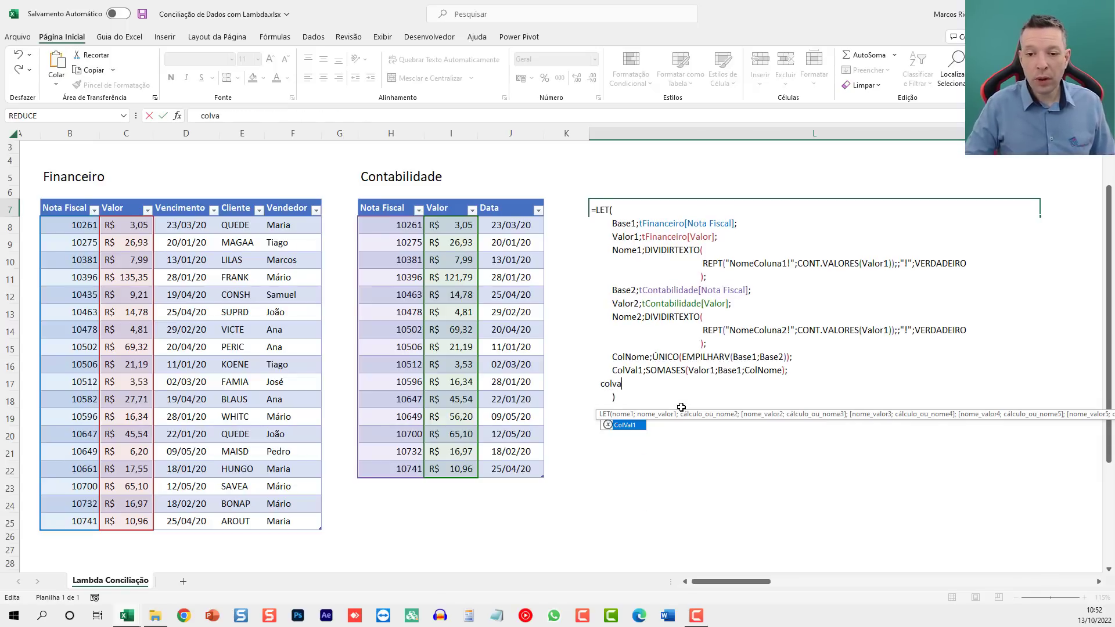
{"action": "key", "text": "Return"}
{"action": "key", "text": "Up"}
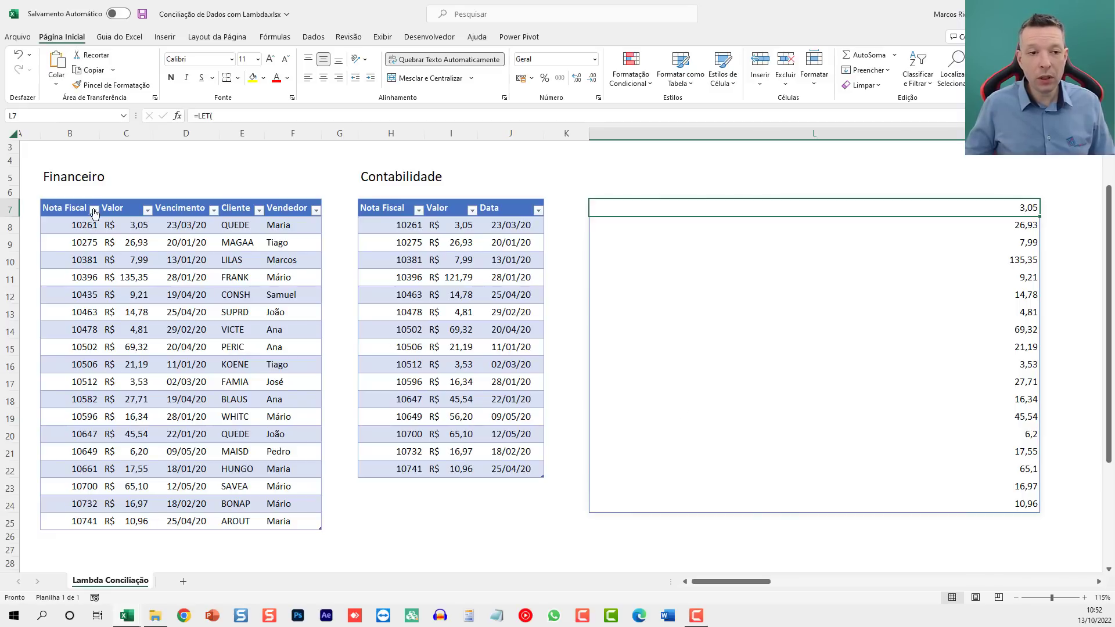
- Compare the Nota Fiscal numbers of the Financeiro and Contabilidade tables with the ColNome criterion of ColVal1 in the L7 formula
{"action": "left_click_drag", "start_coordinate": [84, 224], "coordinate": [85, 521]}
{"action": "left_click_drag", "start_coordinate": [383, 225], "coordinate": [382, 469]}
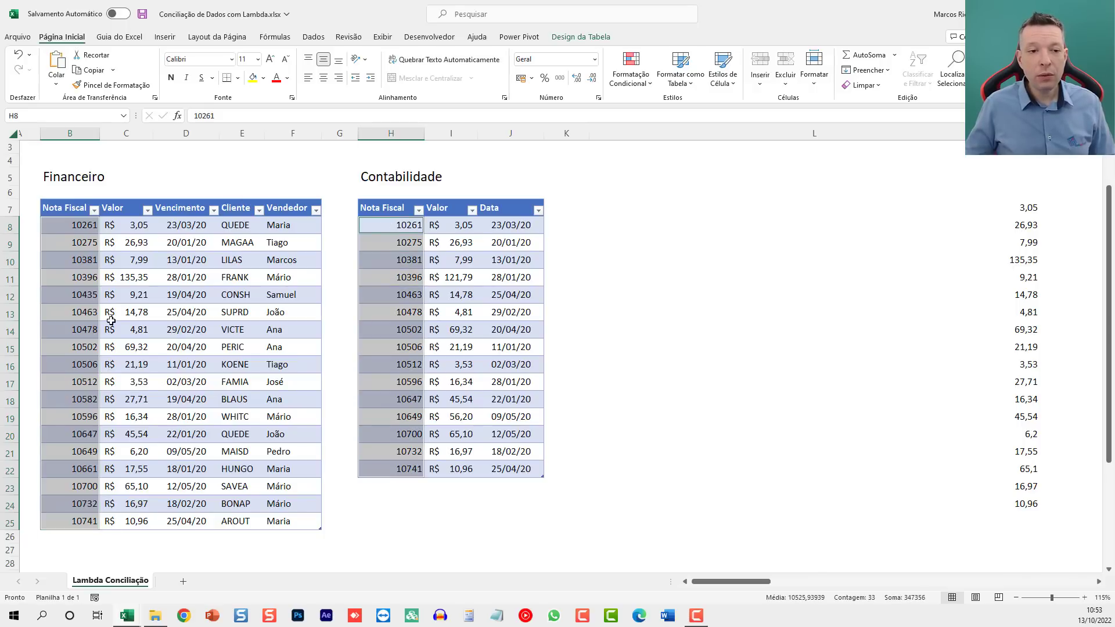
{"action": "double_click", "coordinate": [789, 216]}
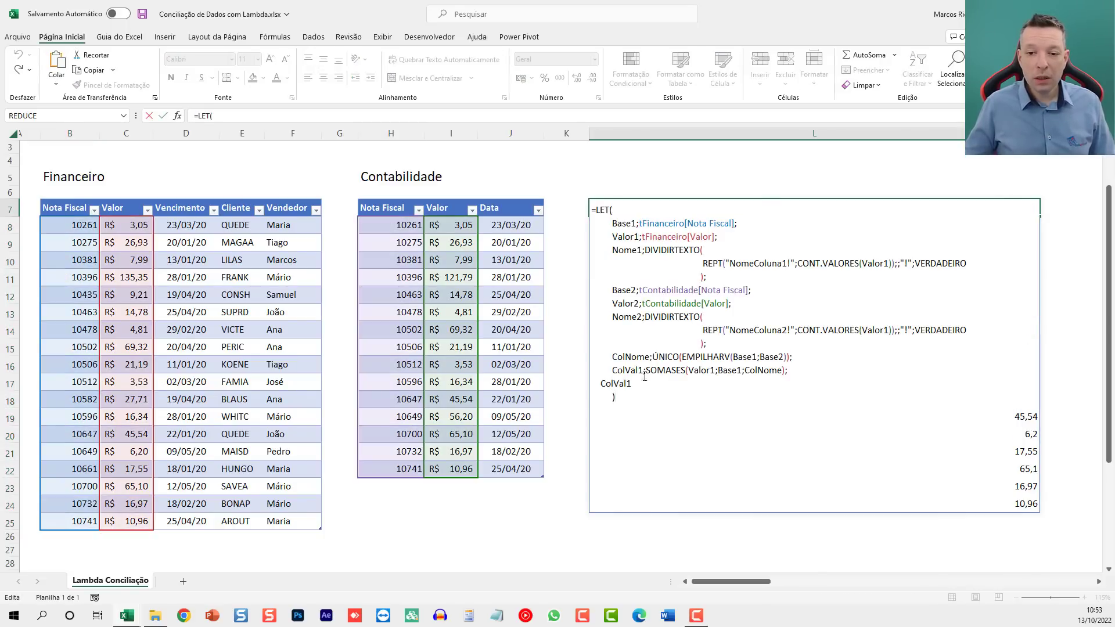
{"action": "double_click", "coordinate": [774, 371]}
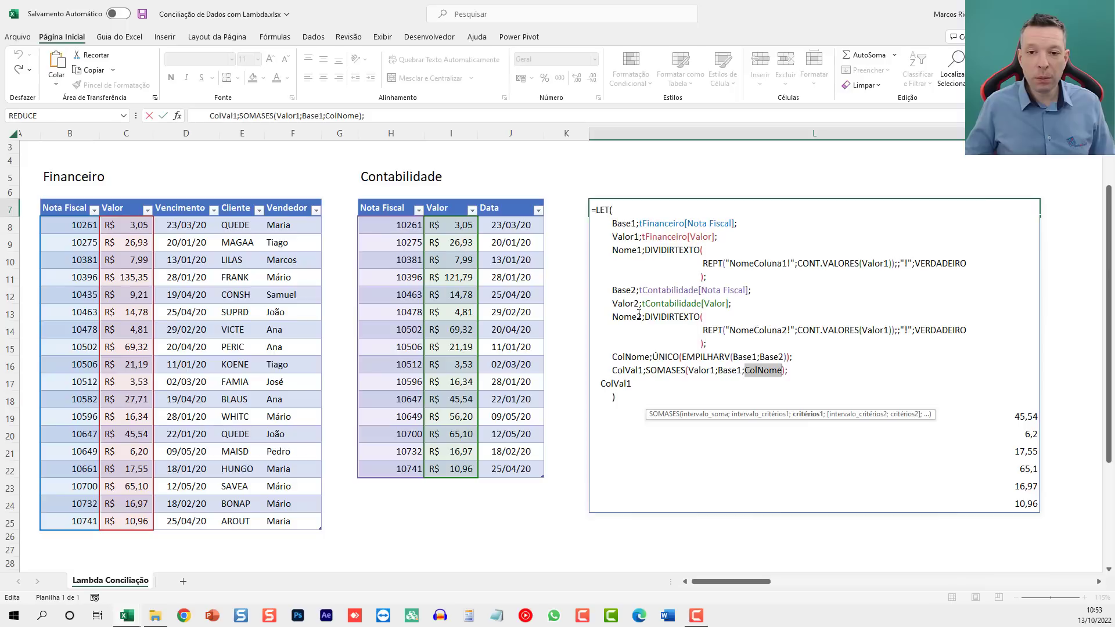
- Replace the ColVal1 result line in the L7 formula with a ColVal2 variable that starts a SOMASES function
{"action": "double_click", "coordinate": [617, 383]}
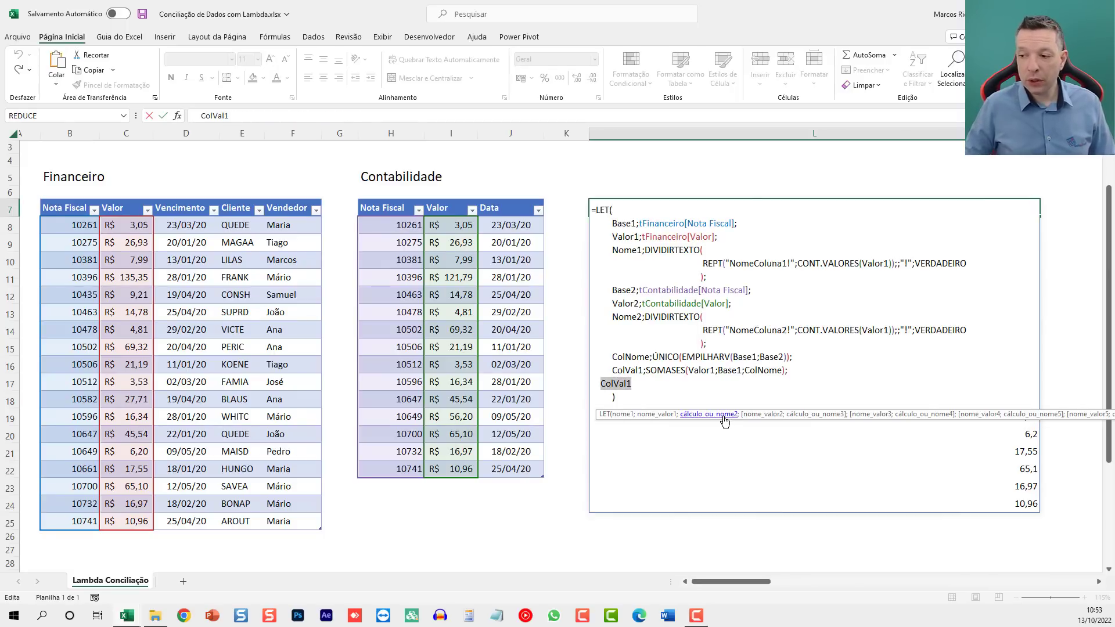
{"action": "key", "text": "BackSpace"}
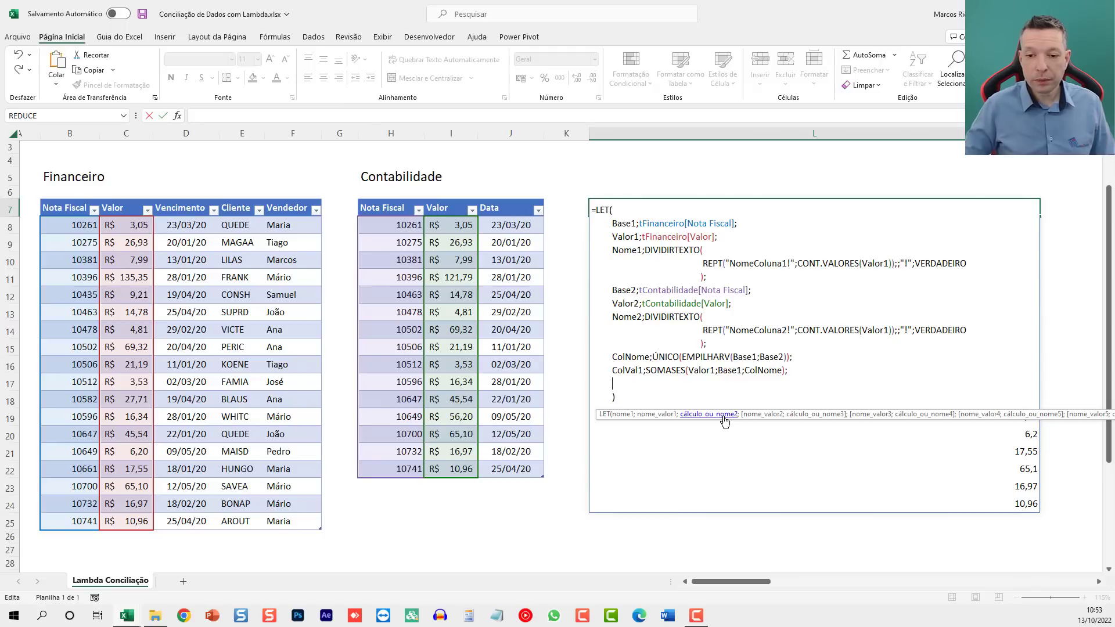
{"action": "type", "text": "C"}
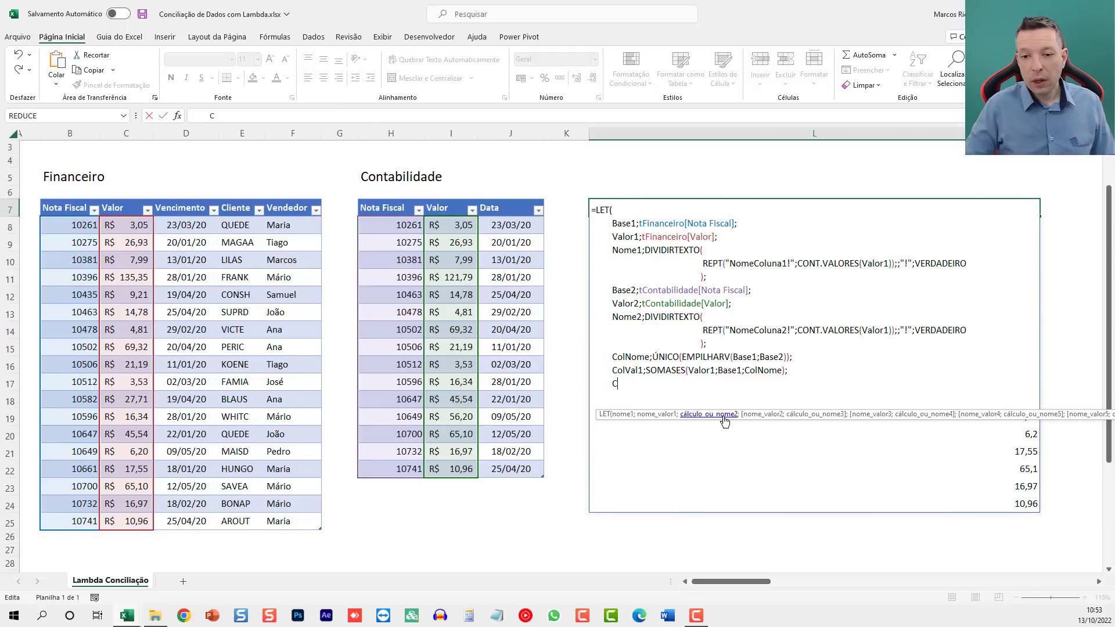
{"action": "type", "text": "olVal"}
{"action": "key", "text": "BackSpace"}
{"action": "key", "text": "BackSpace"}
{"action": "key", "text": "BackSpace"}
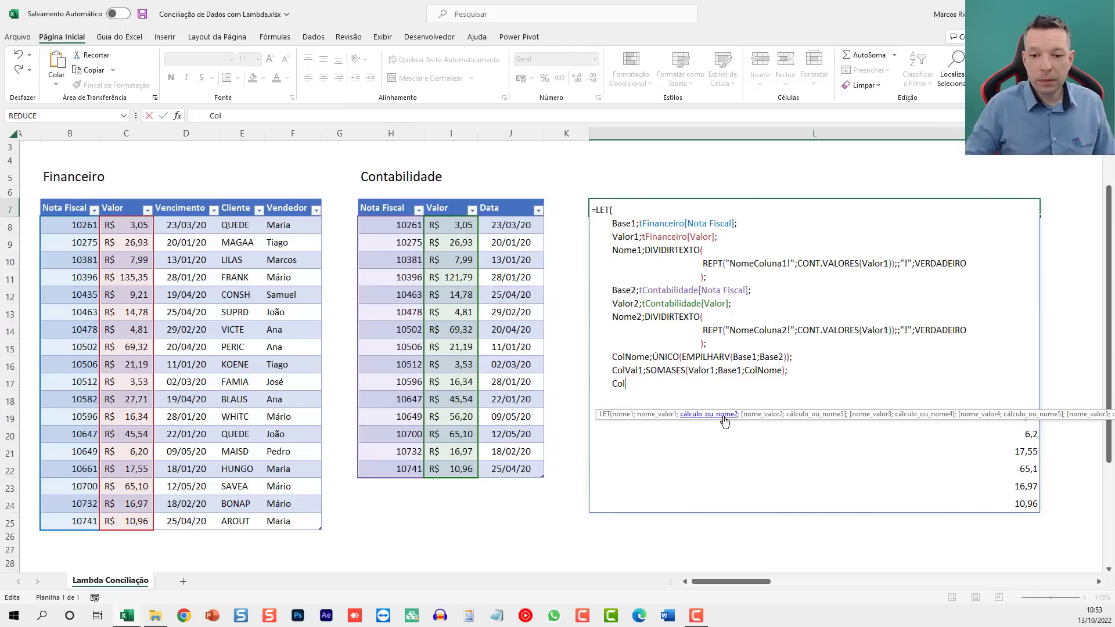
{"action": "type", "text": "Val "}
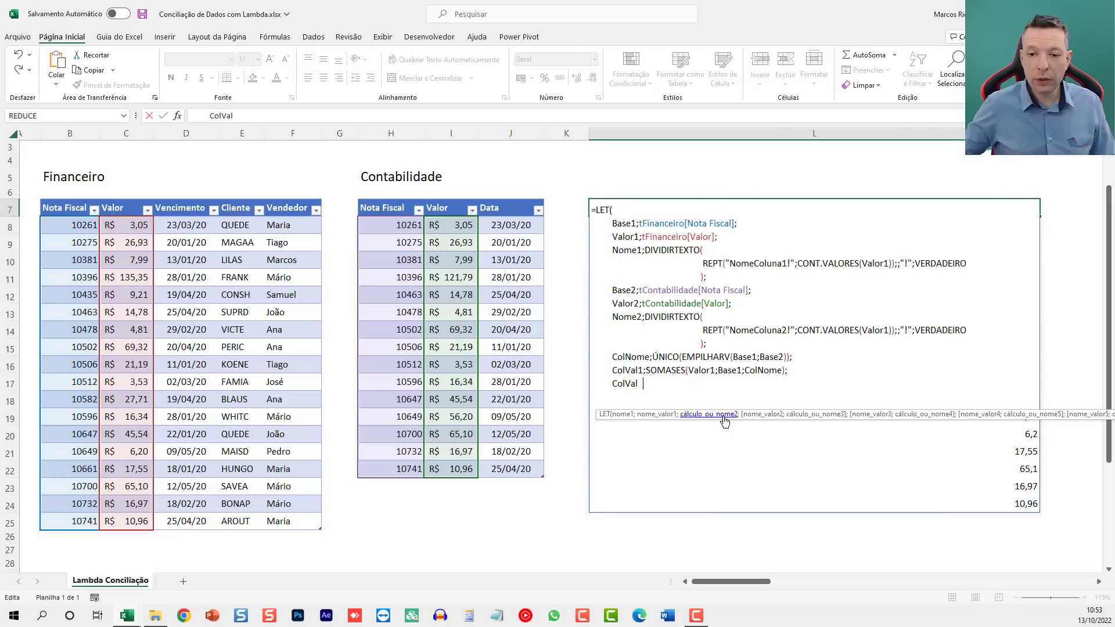
{"action": "type", "text": "2;SOMAS"}
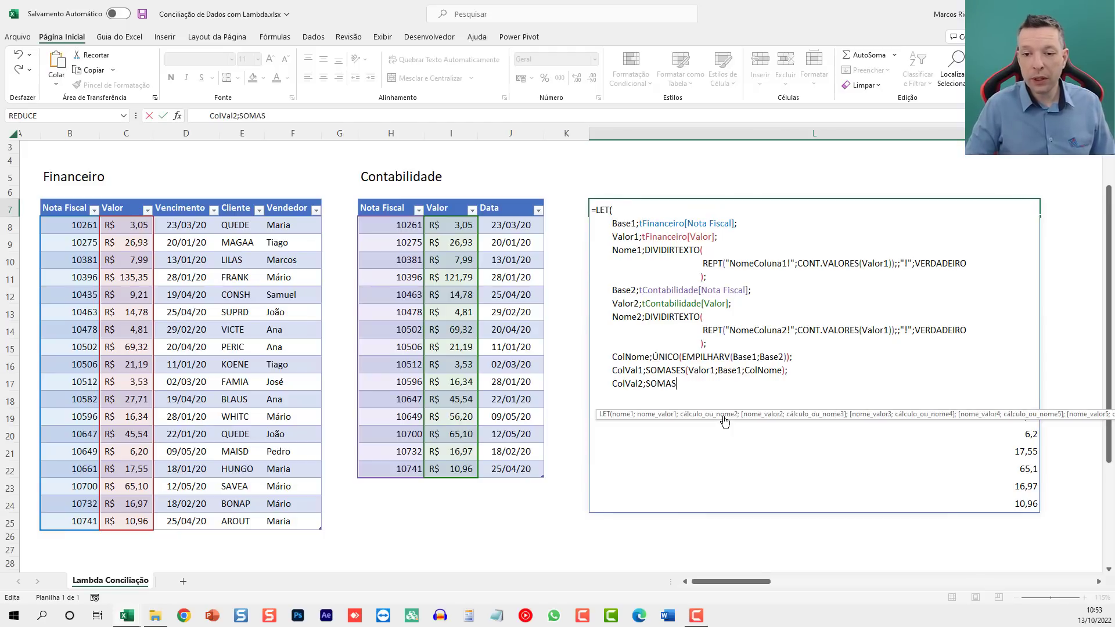
{"action": "type", "text": "ES("}
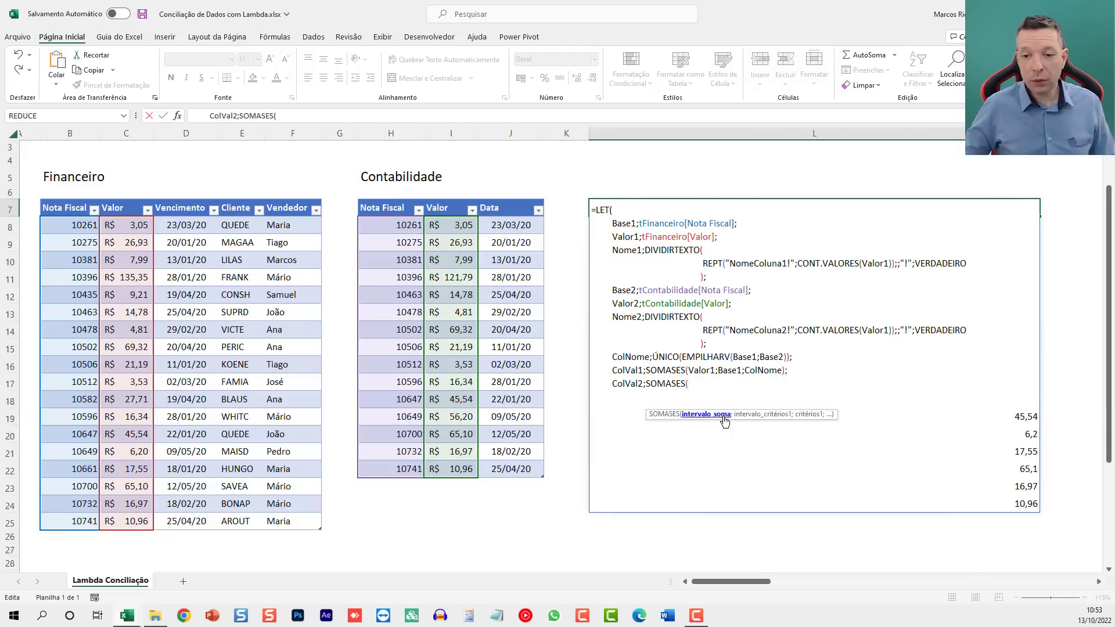
- Complete ColVal2's SOMASES with Valor2 as sum range, Base2 as criteria range and ColNome as criterion, ending the definition with a semicolon
{"action": "type", "text": "Valor"}
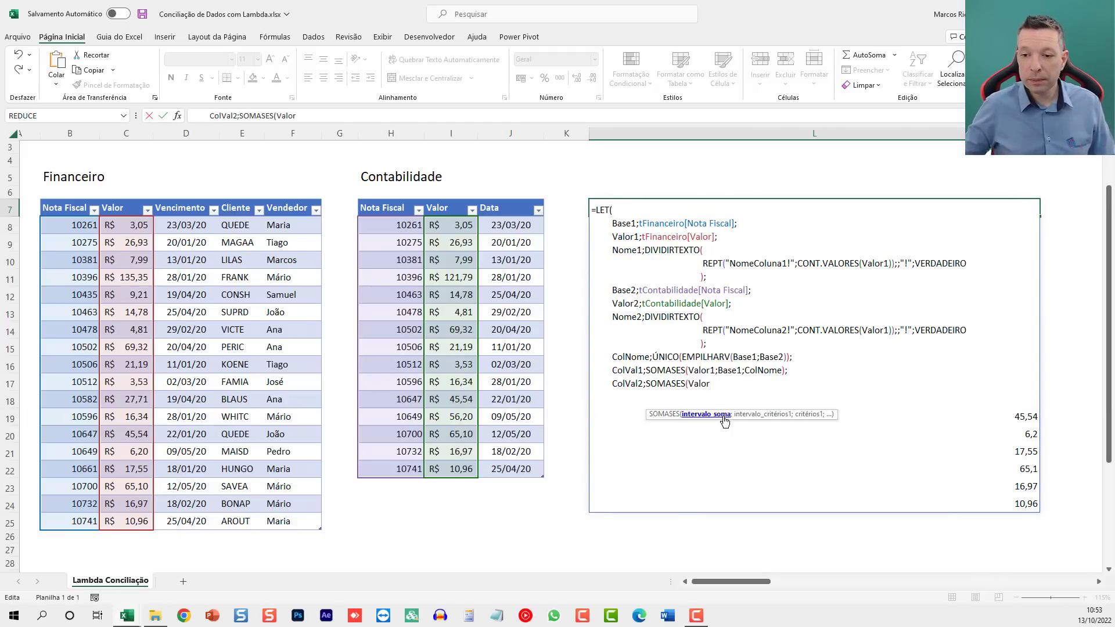
{"action": "type", "text": "2;B"}
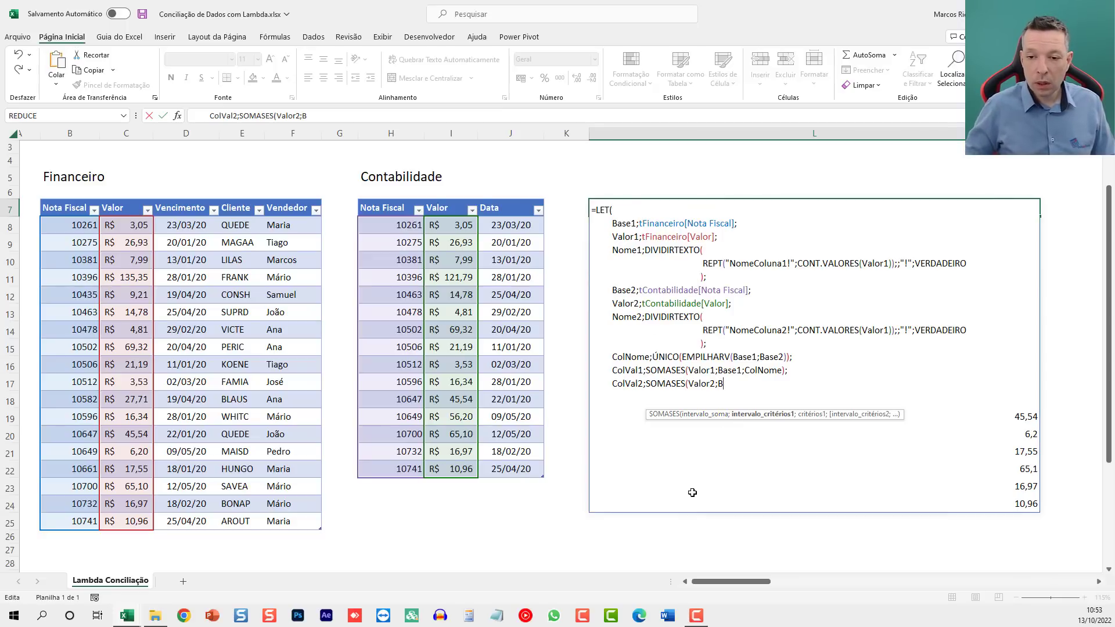
{"action": "type", "text": "ase2"}
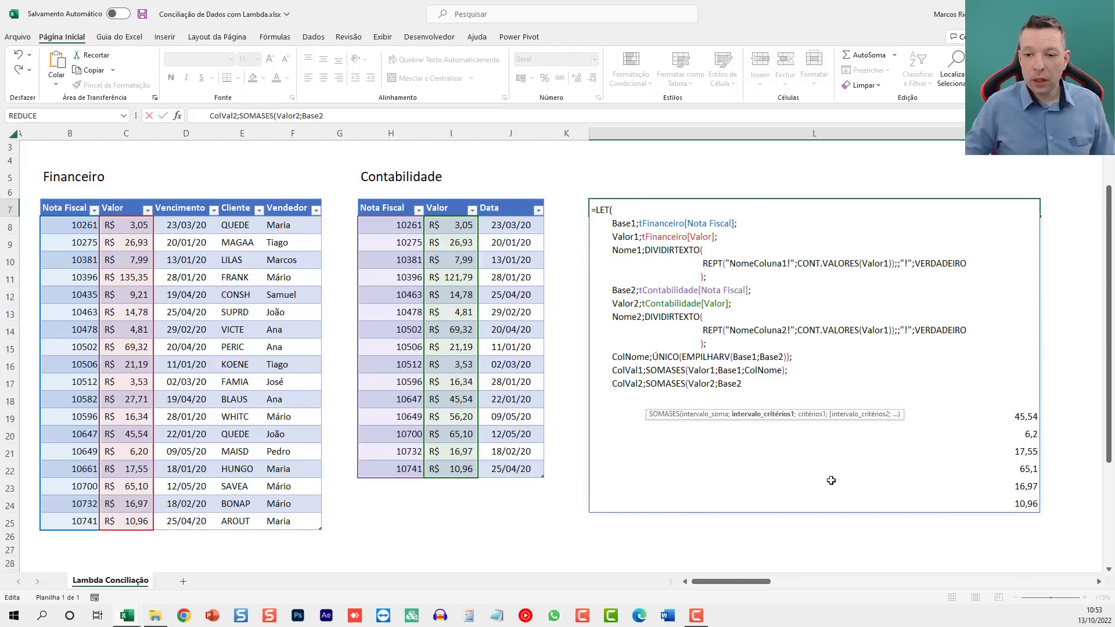
{"action": "type", "text": ";ColNome"}
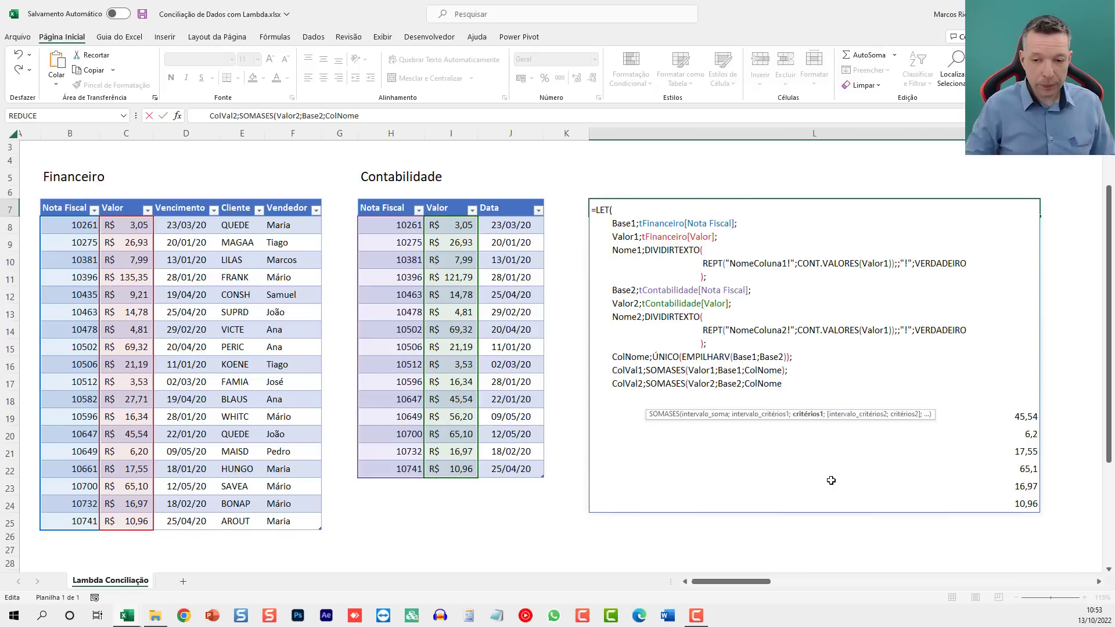
{"action": "type", "text": ");"}
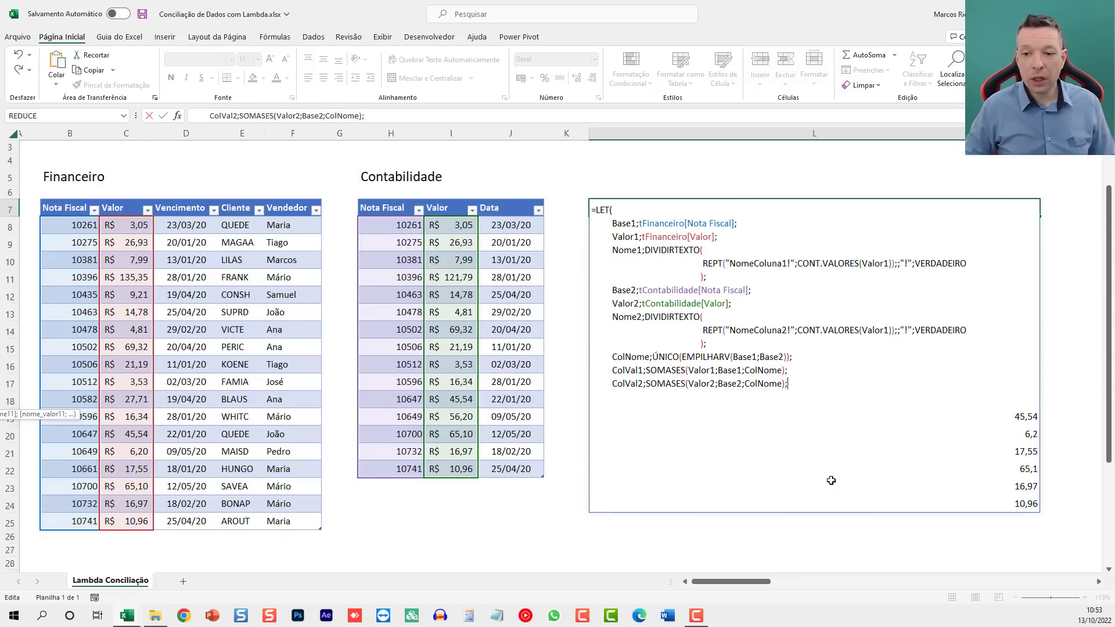
- Return ColVal2 on a new line as the result of the LET formula, close the function and enter it in L7
{"action": "key", "text": "alt+Return"}
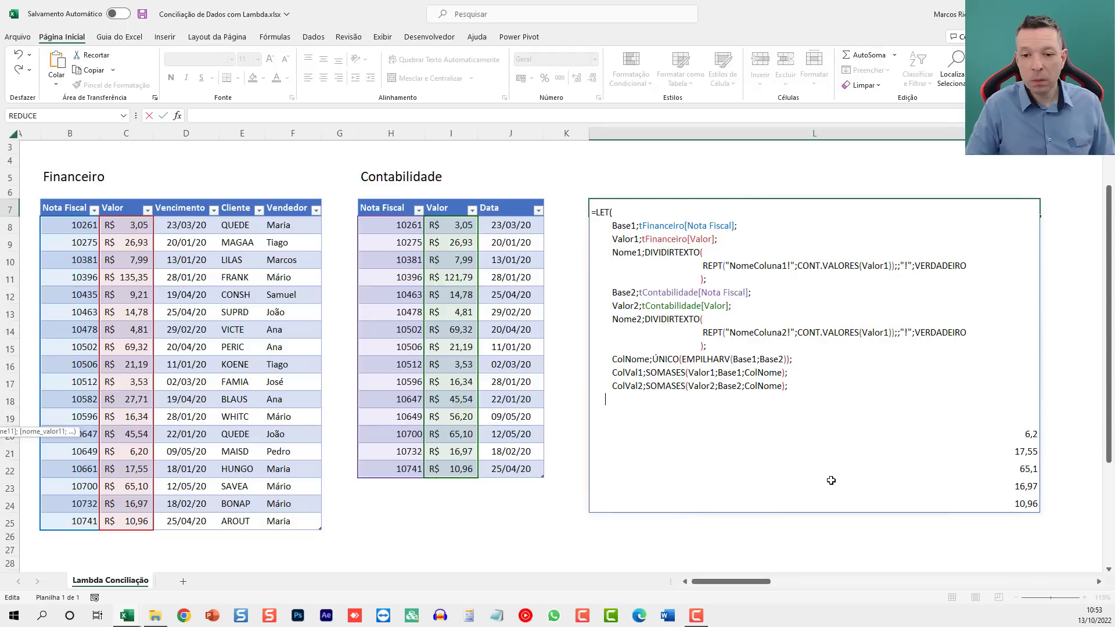
{"action": "type", "text": "colva"}
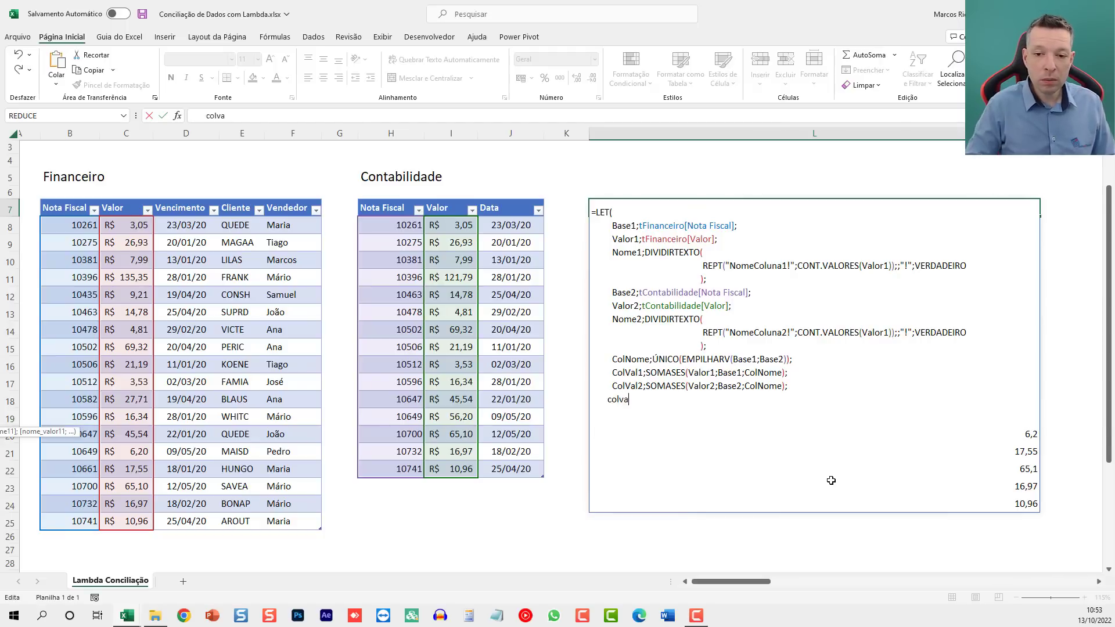
{"action": "type", "text": "l2"}
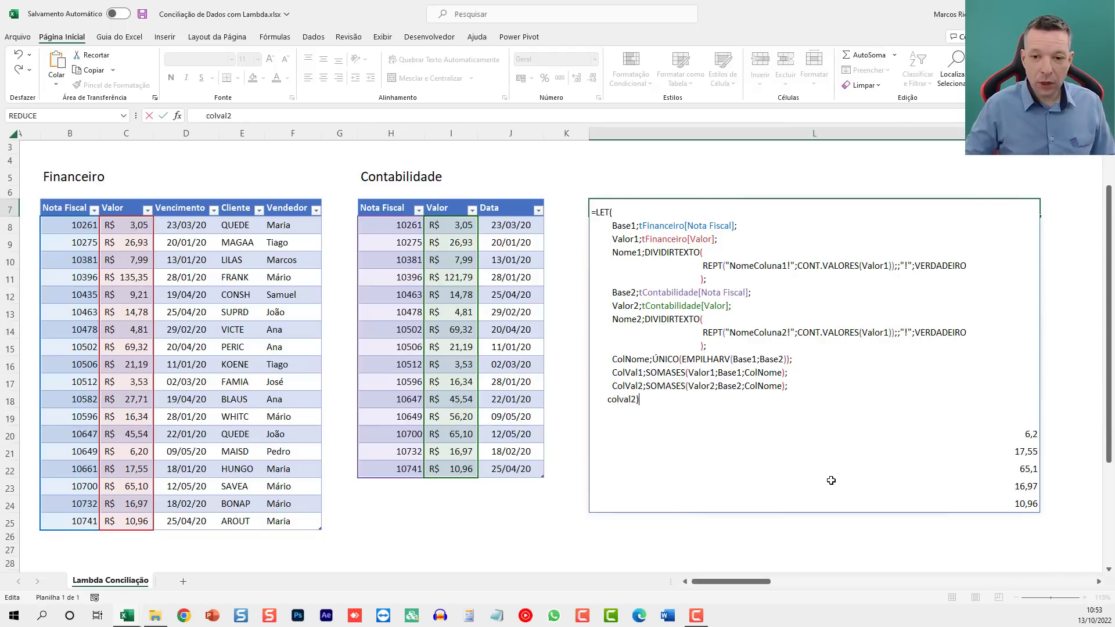
{"action": "key", "text": "Return"}
{"action": "key", "text": "Up"}
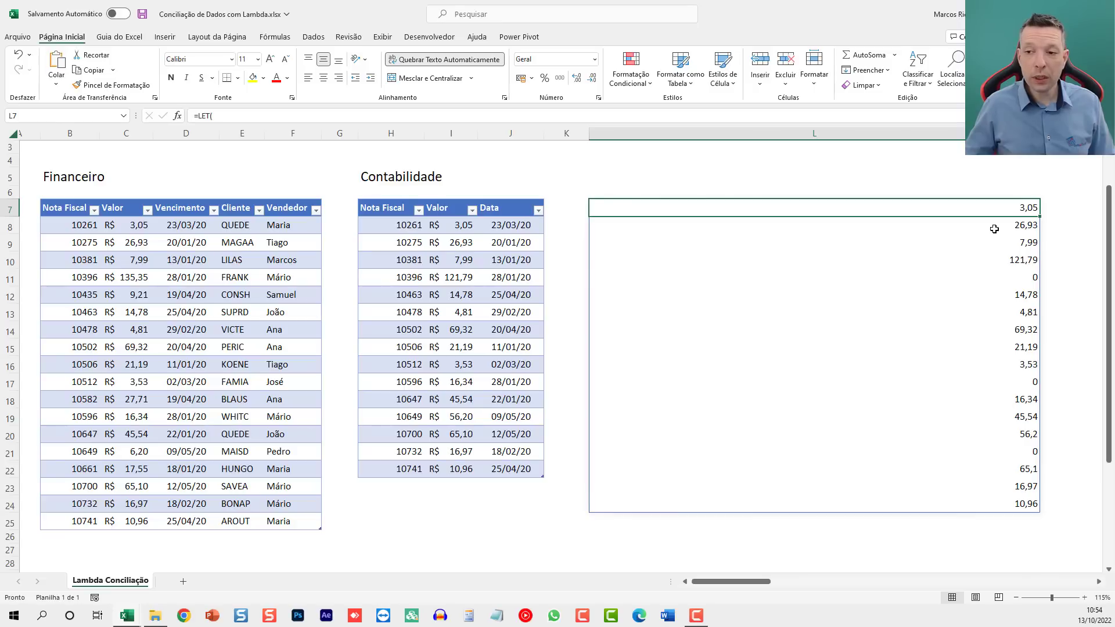
- Replace the ColVal2 result at the end of the L7 formula with an empty string "" and enter it
{"action": "key", "text": "F2"}
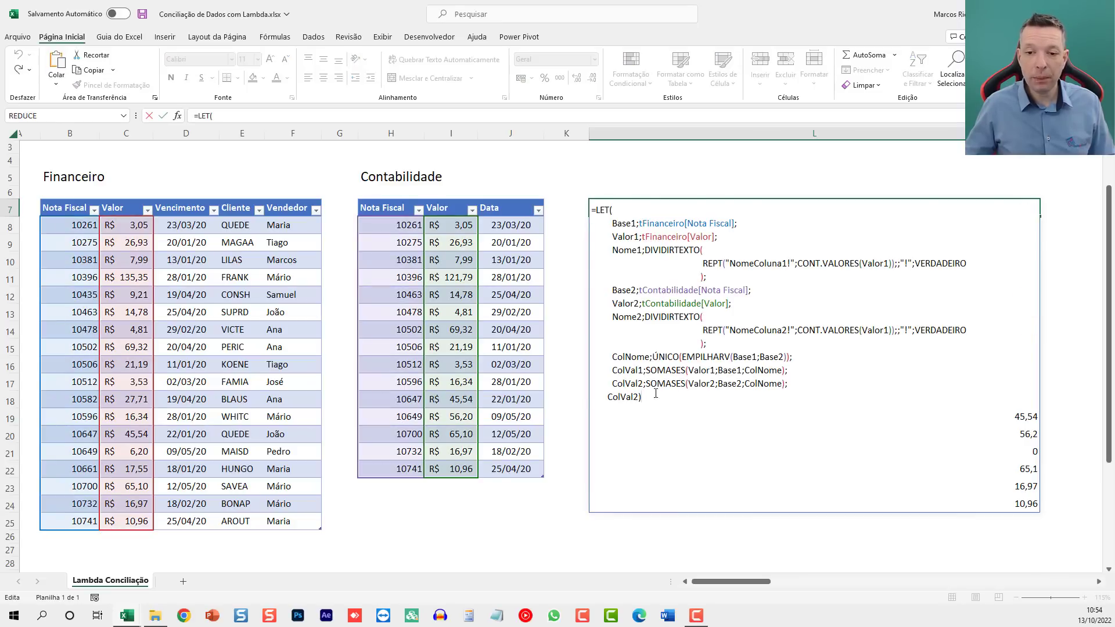
{"action": "double_click", "coordinate": [632, 396]}
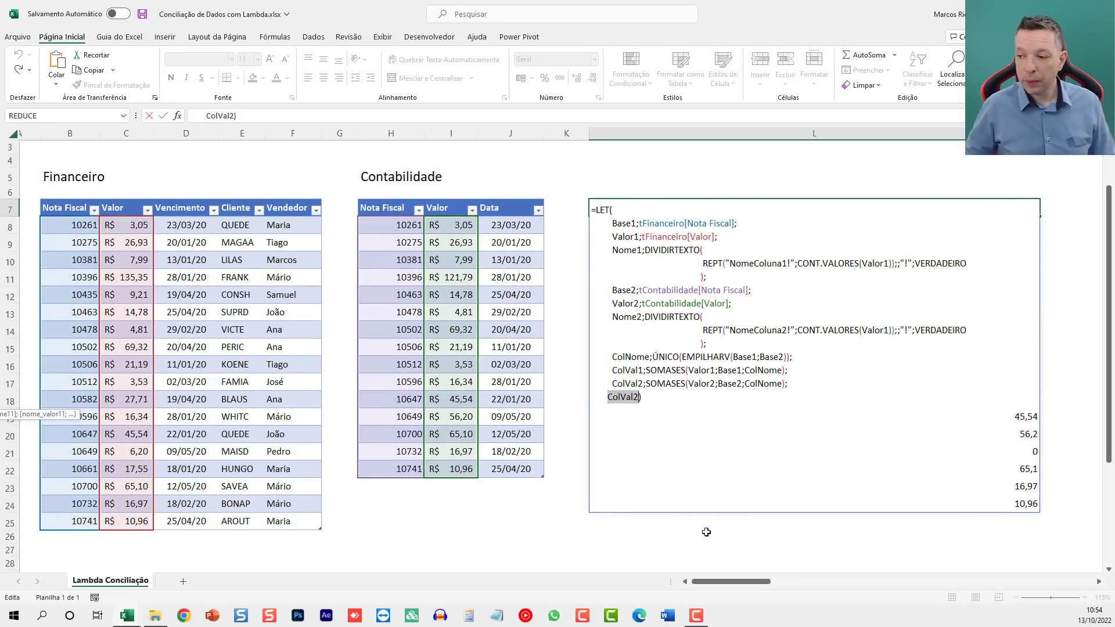
{"action": "key", "text": "BackSpace"}
{"action": "key", "text": "BackSpace"}
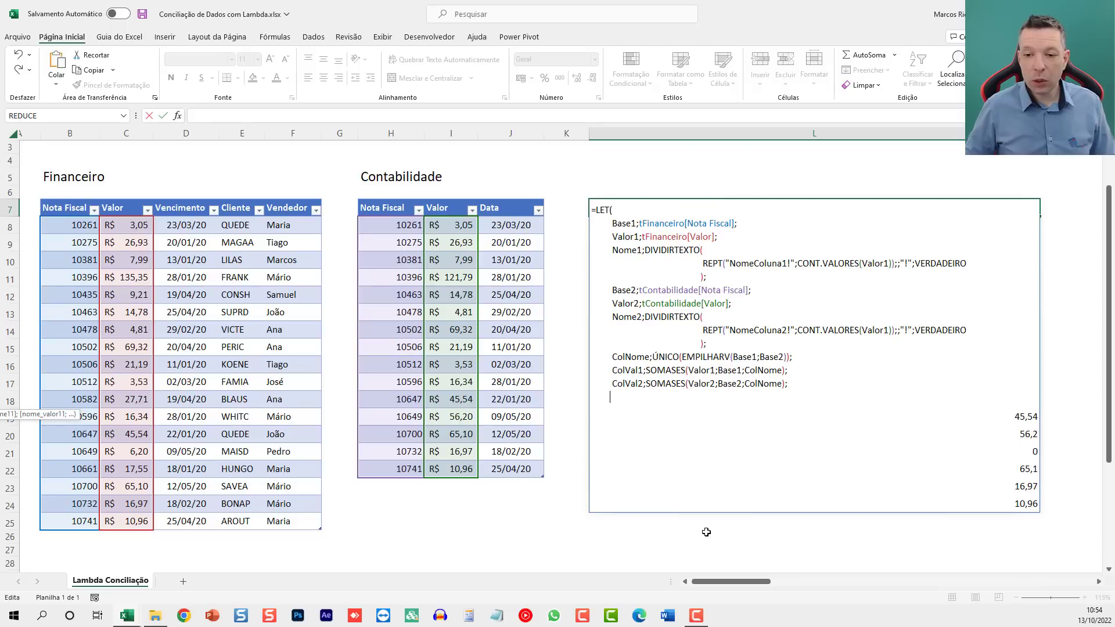
{"action": "type", "text": "\"\")"}
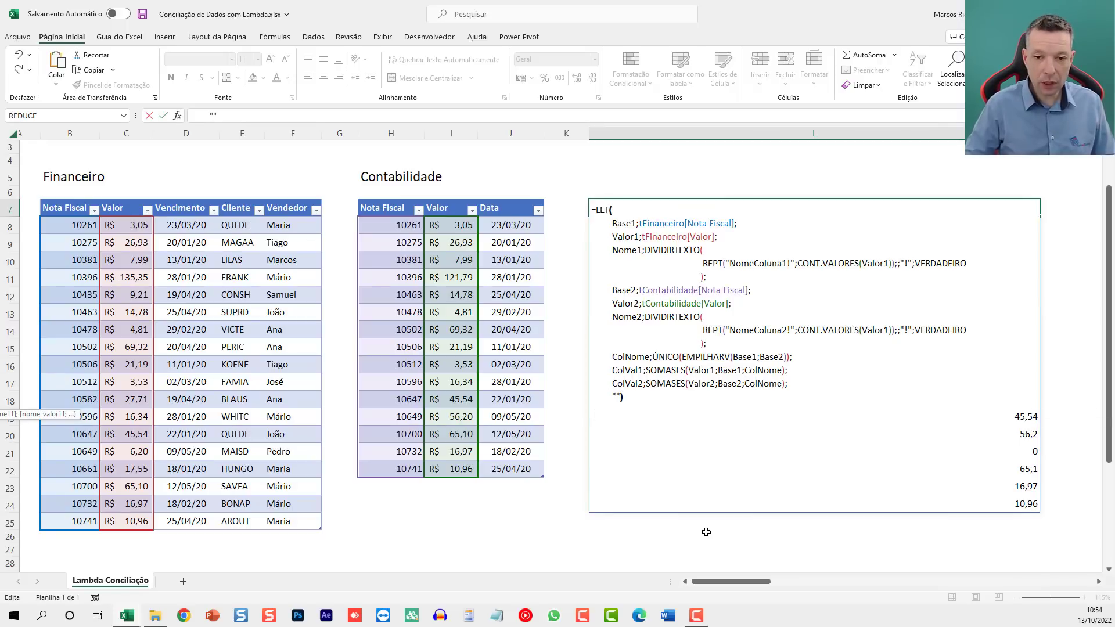
{"action": "key", "text": "Return"}
{"action": "key", "text": "Up"}
- Remove the "" ending from the L7 formula and define a Diferenca variable as ColVal1-ColVal2
{"action": "key", "text": "F2"}
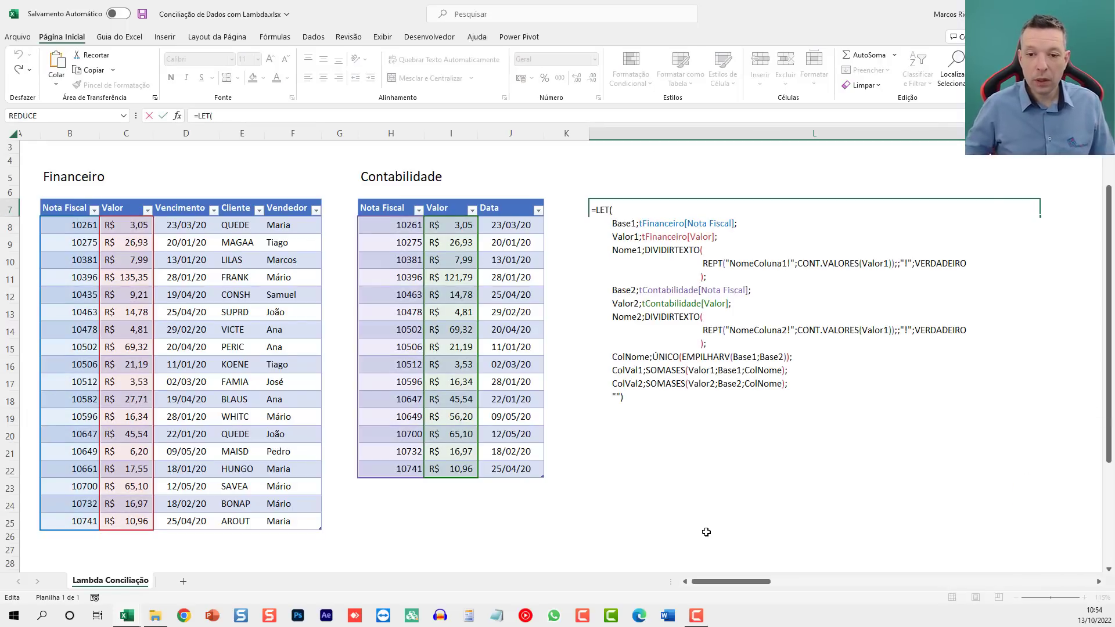
{"action": "key", "text": "Left"}
{"action": "key", "text": "BackSpace"}
{"action": "key", "text": "BackSpace"}
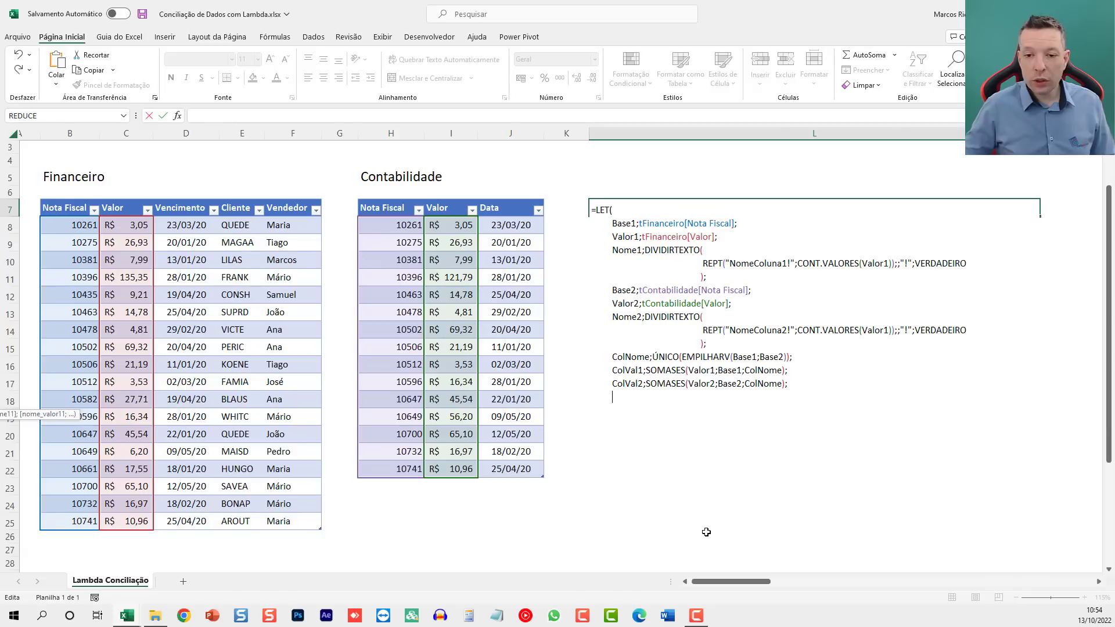
{"action": "type", "text": "Diferenca"}
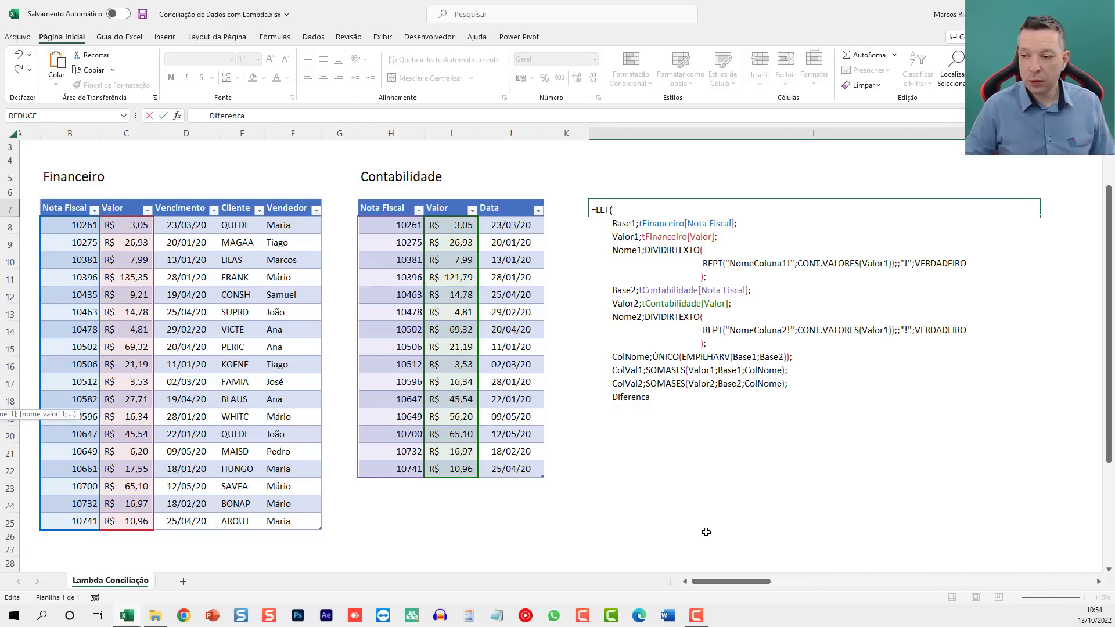
{"action": "type", "text": ";C"}
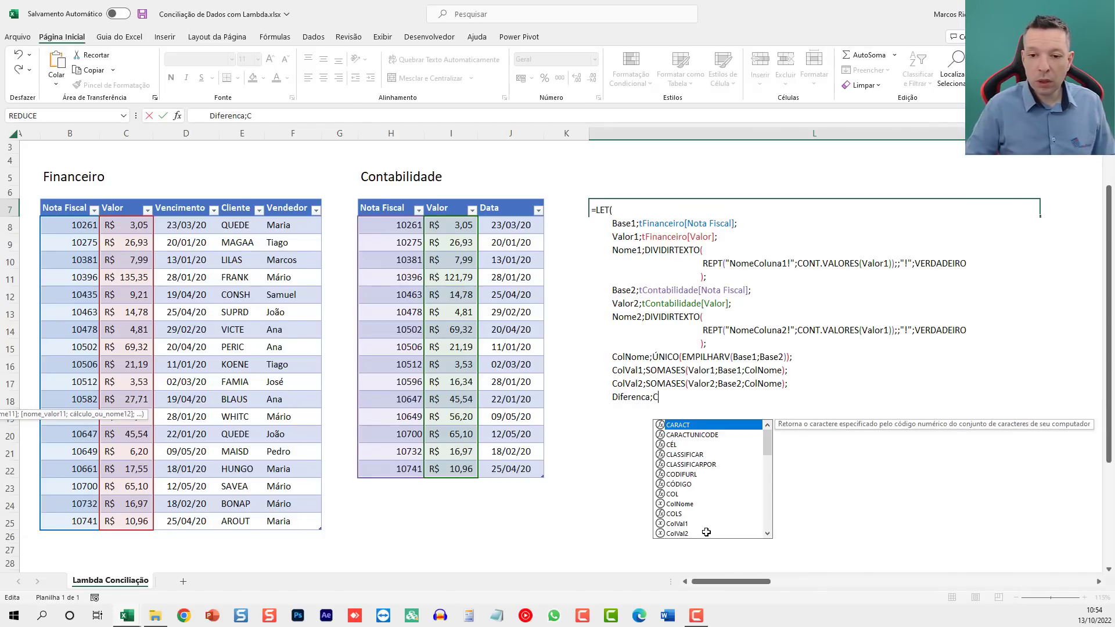
{"action": "type", "text": "olV"}
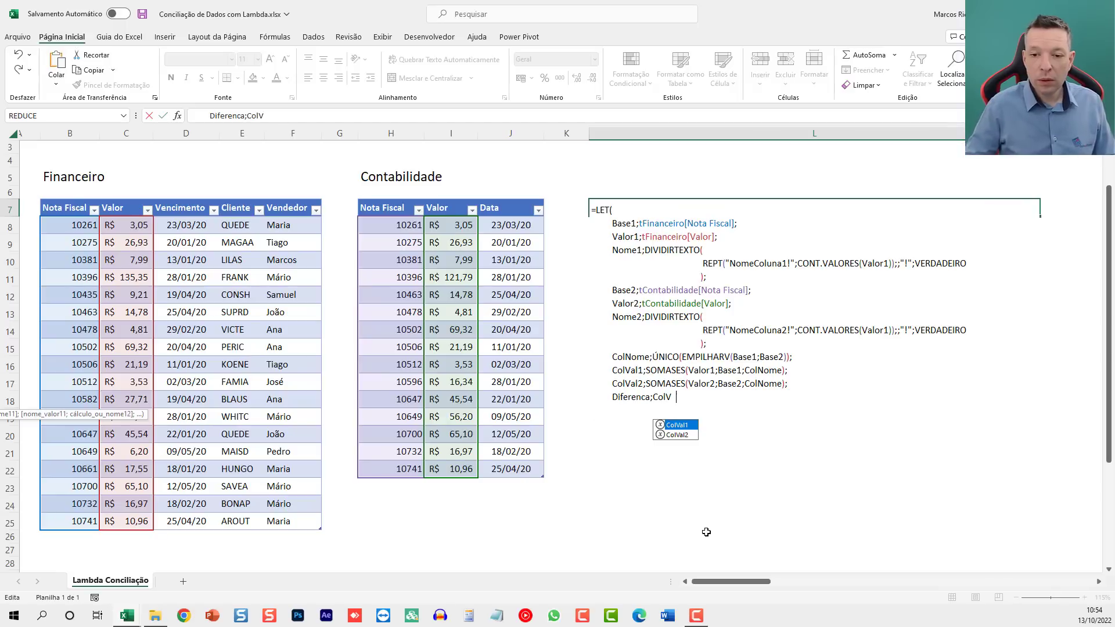
{"action": "type", "text": "al1-"}
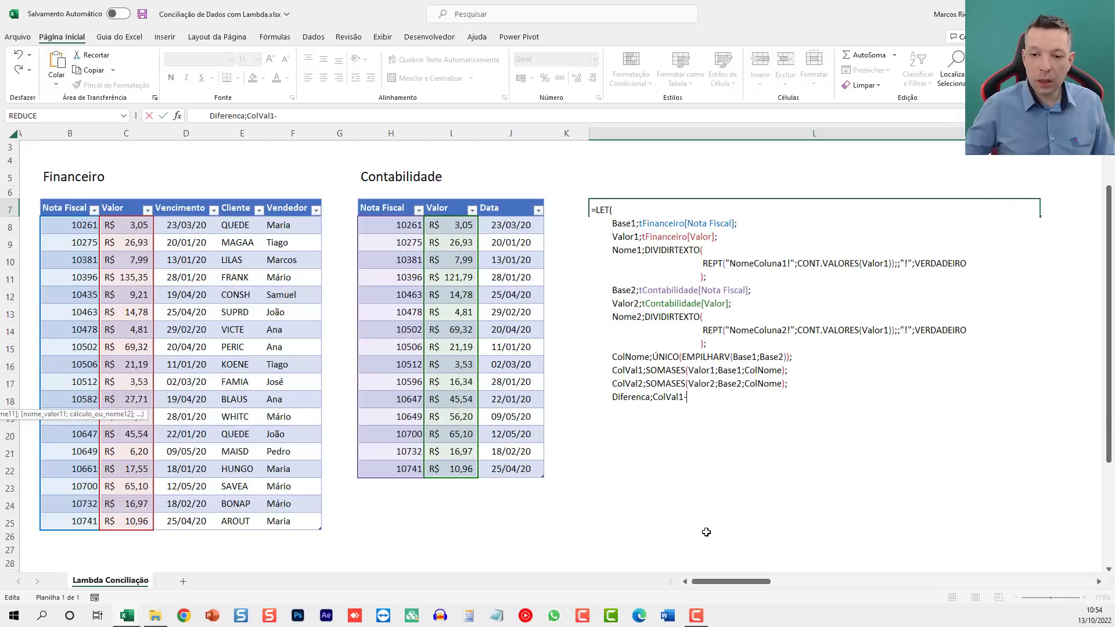
{"action": "type", "text": "ColVal2"}
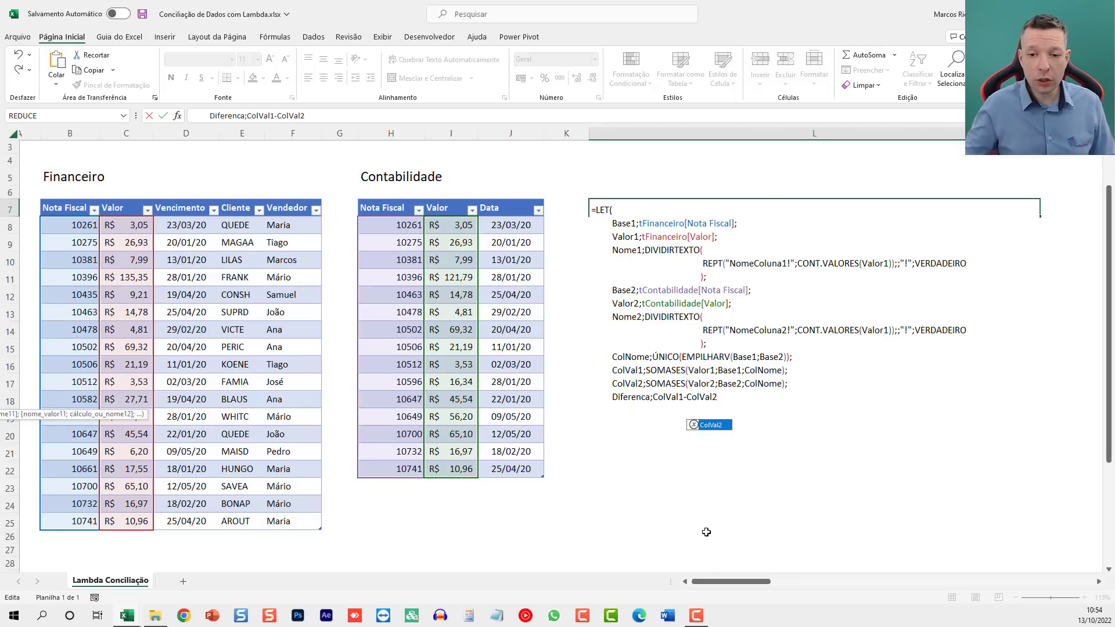
- End the Diferenca definition with a semicolon, return Diferenca on a new line as the LET result and enter the formula in L7
{"action": "type", "text": ";"}
{"action": "key", "text": "alt+Return"}
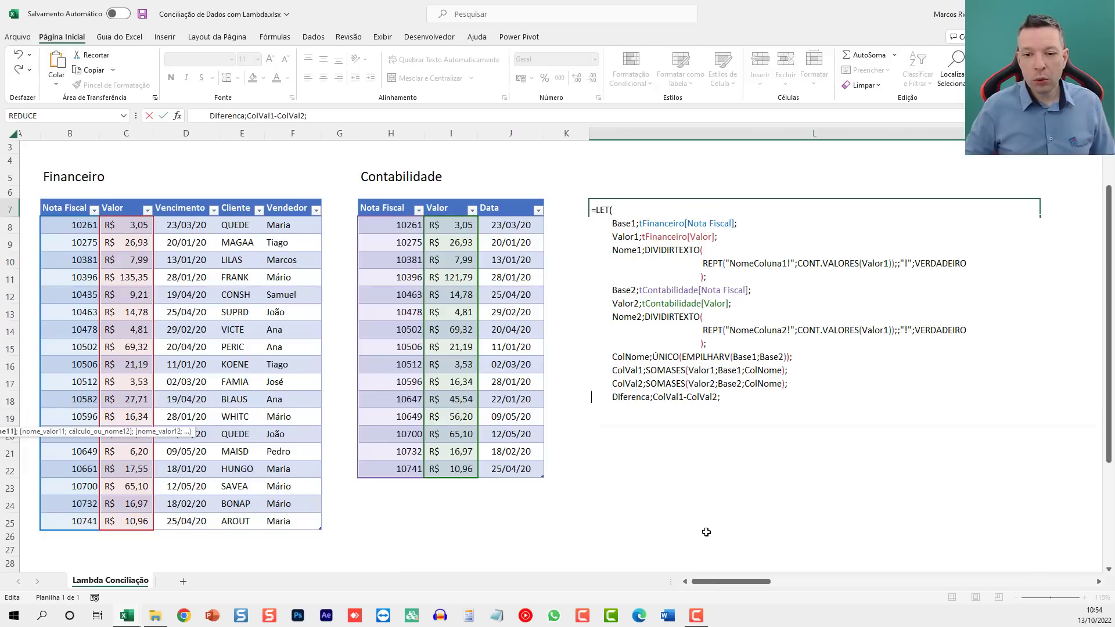
{"action": "type", "text": "Diferenç"}
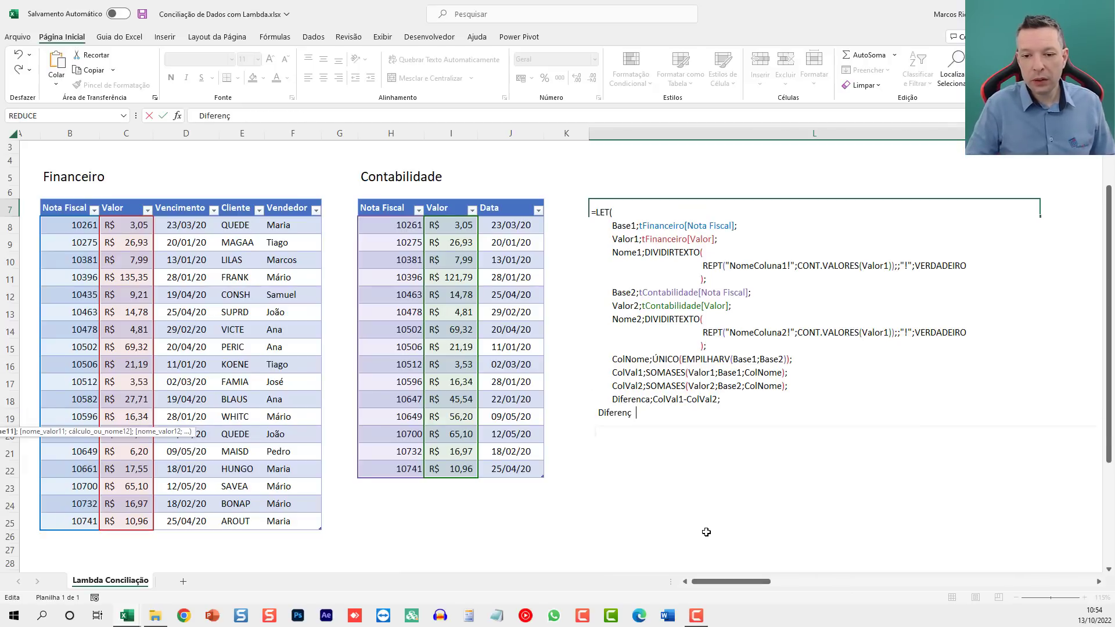
{"action": "type", "text": "a"}
{"action": "key", "text": "BackSpace"}
{"action": "key", "text": "BackSpace"}
{"action": "type", "text": "ca"}
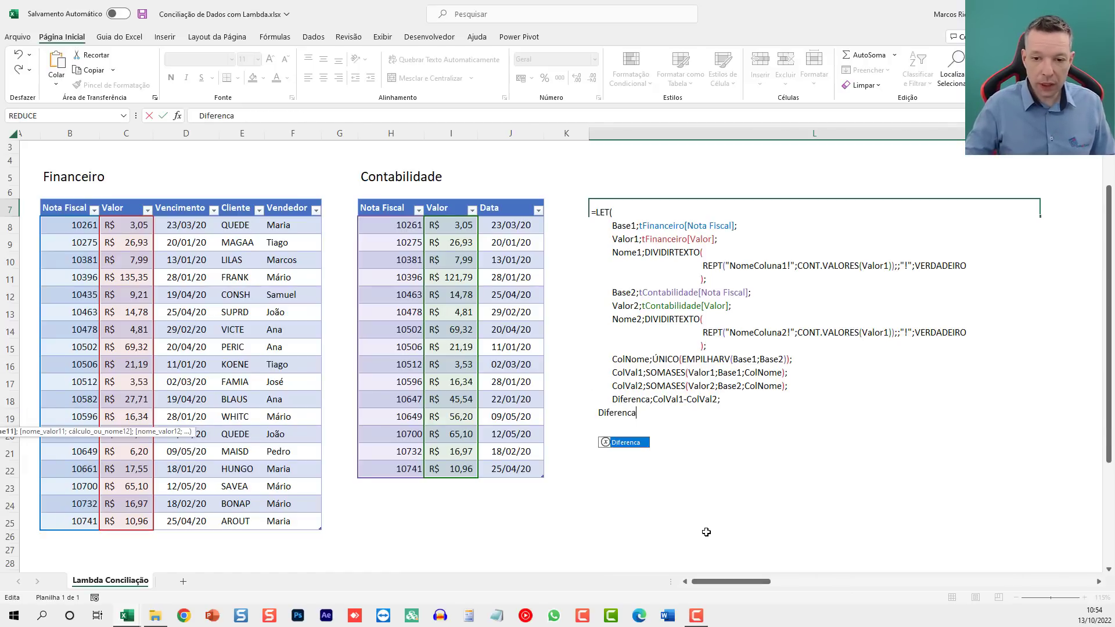
{"action": "key", "text": "ctrl+Return"}
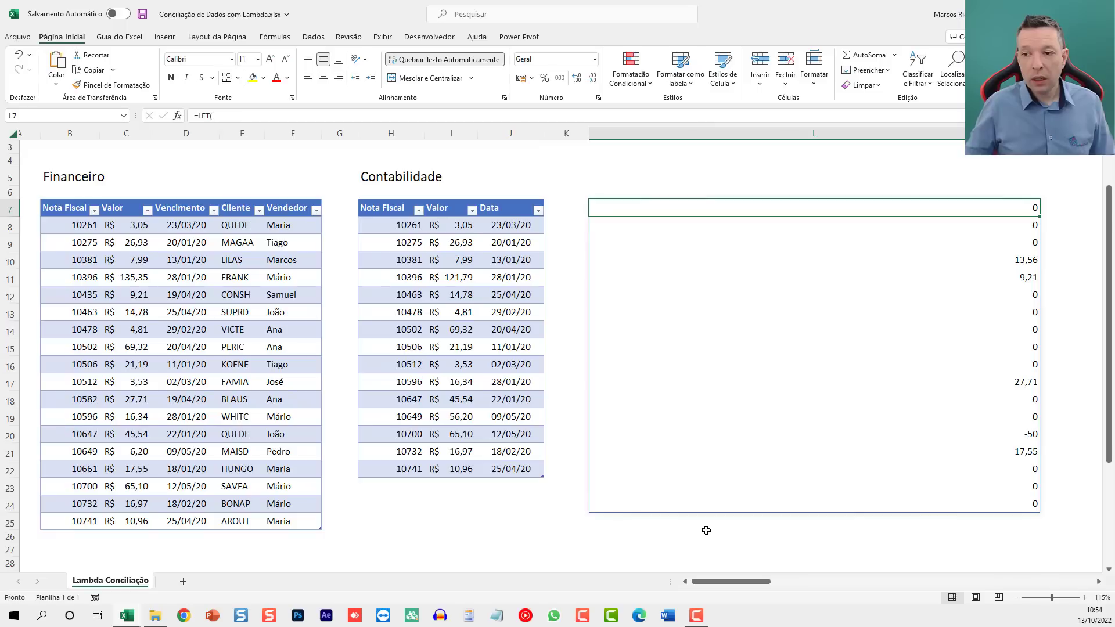
- Compare the L7 differences with the pivot table's Diferença column, and replace the formula's Diferenca result with an empty string ""
{"action": "left_click_drag", "start_coordinate": [734, 582], "coordinate": [845, 589]}
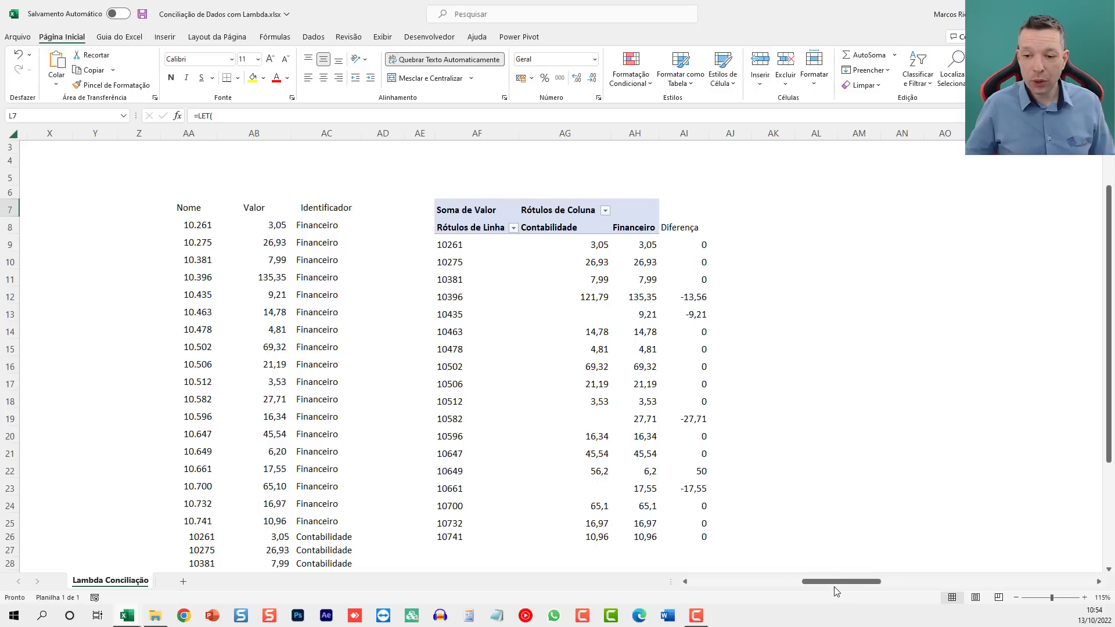
{"action": "left_click_drag", "start_coordinate": [836, 587], "coordinate": [744, 590]}
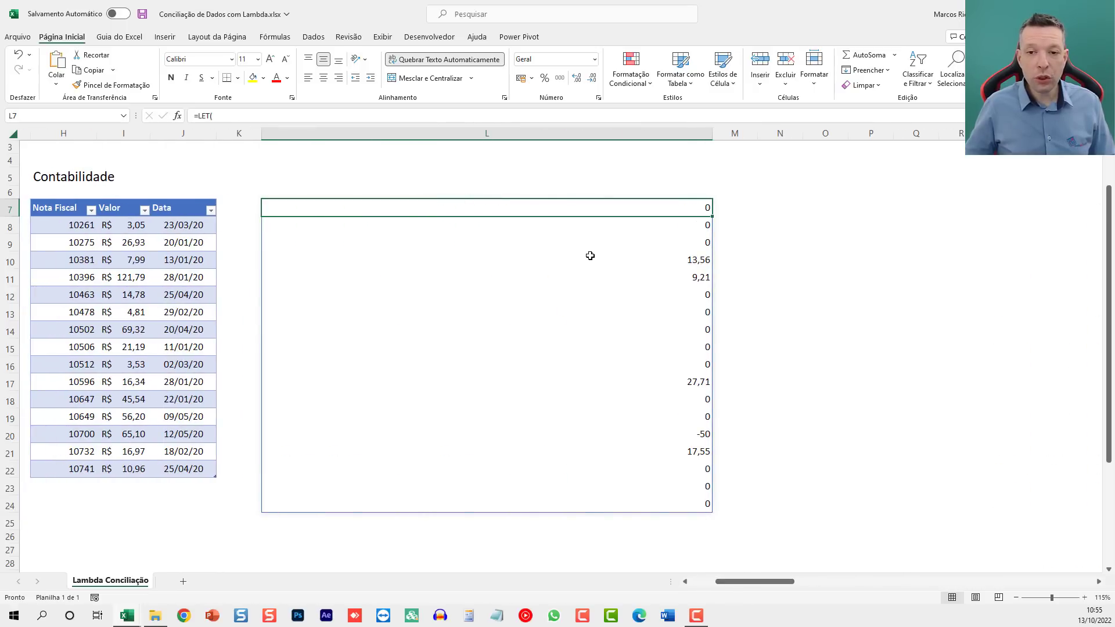
{"action": "key", "text": "F2"}
{"action": "double_click", "coordinate": [301, 413]}
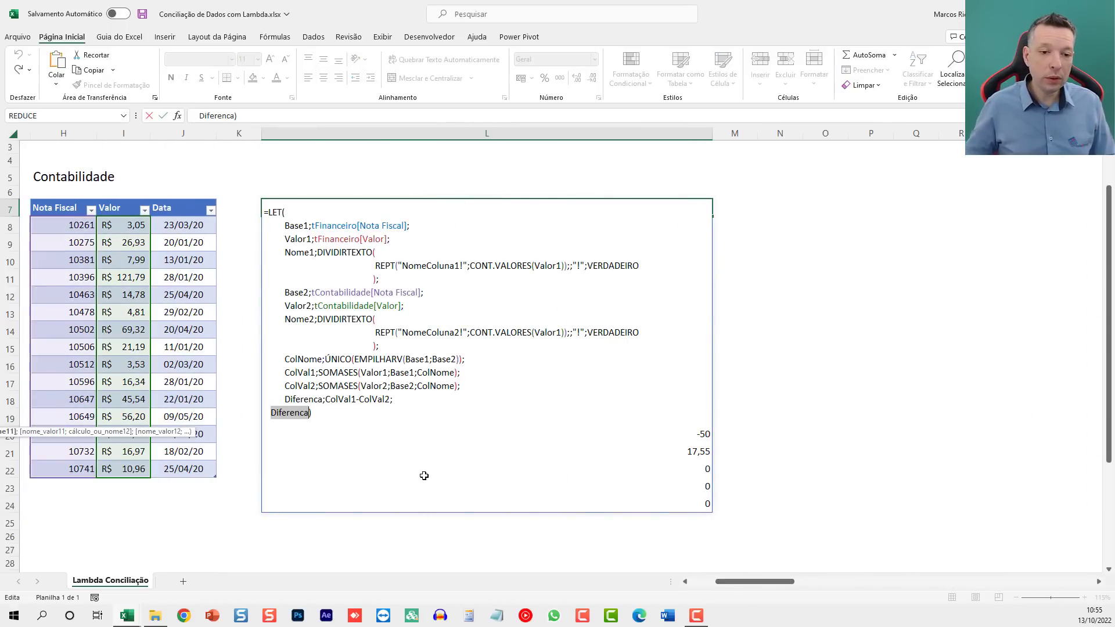
{"action": "type", "text": "\"\""}
{"action": "key", "text": "Return"}
{"action": "key", "text": "Up"}
- Remove the "" ending from the L7 formula and start a Titulo variable with DIVIDIRTEXTO, its text beginning "Nome!"&"Financeiro"
{"action": "key", "text": "F2"}
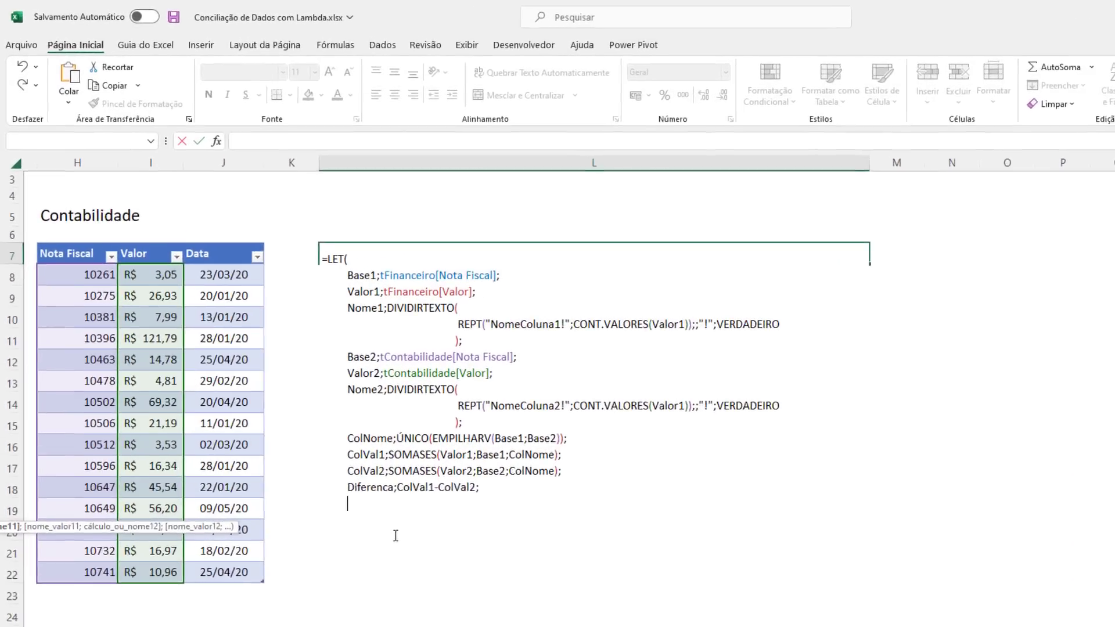
{"action": "type", "text": "Titulo;"}
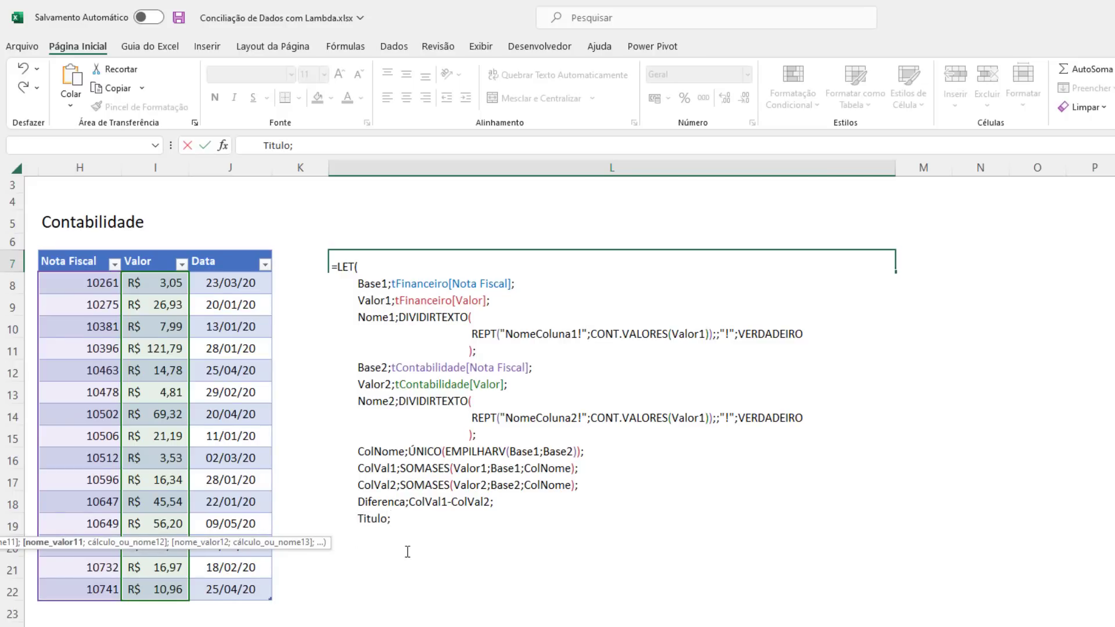
{"action": "type", "text": "DIV"}
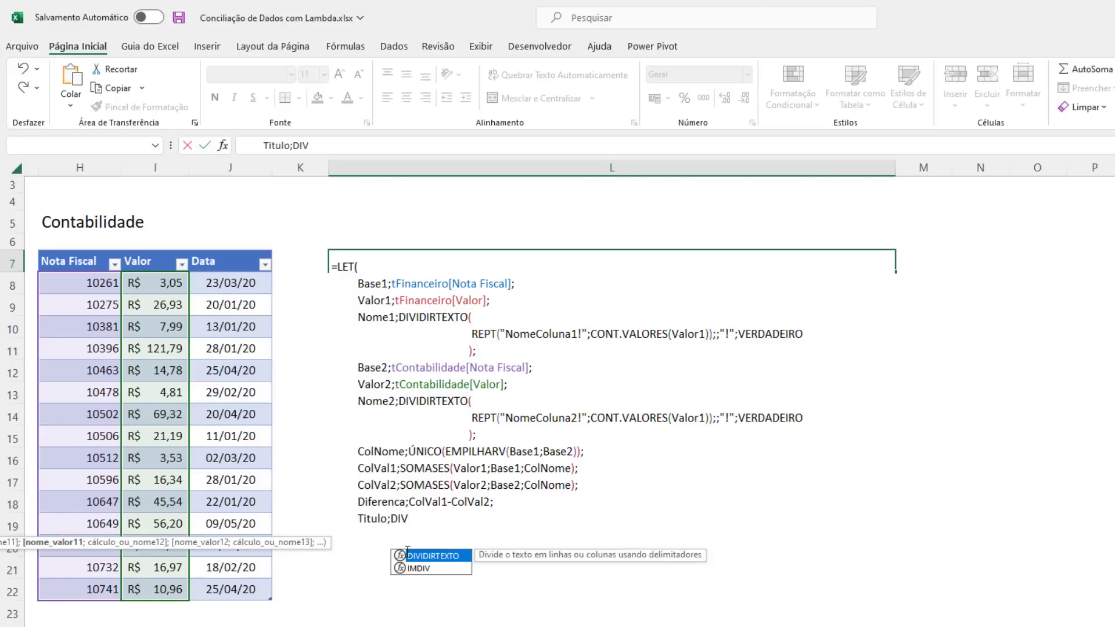
{"action": "key", "text": "Tab"}
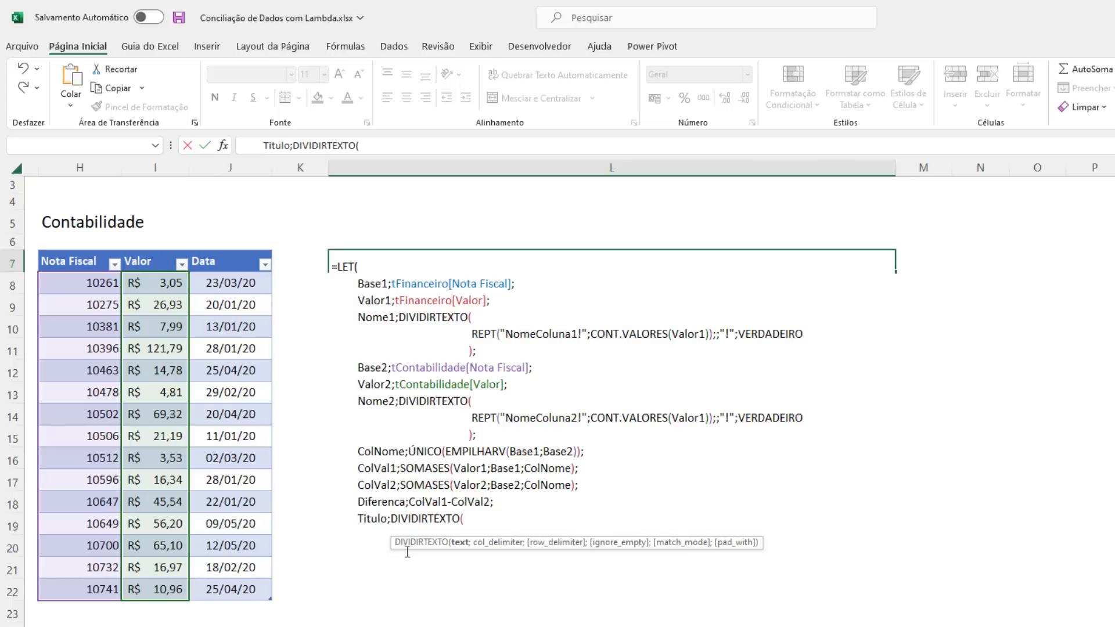
{"action": "type", "text": "\"Nome!\"&"}
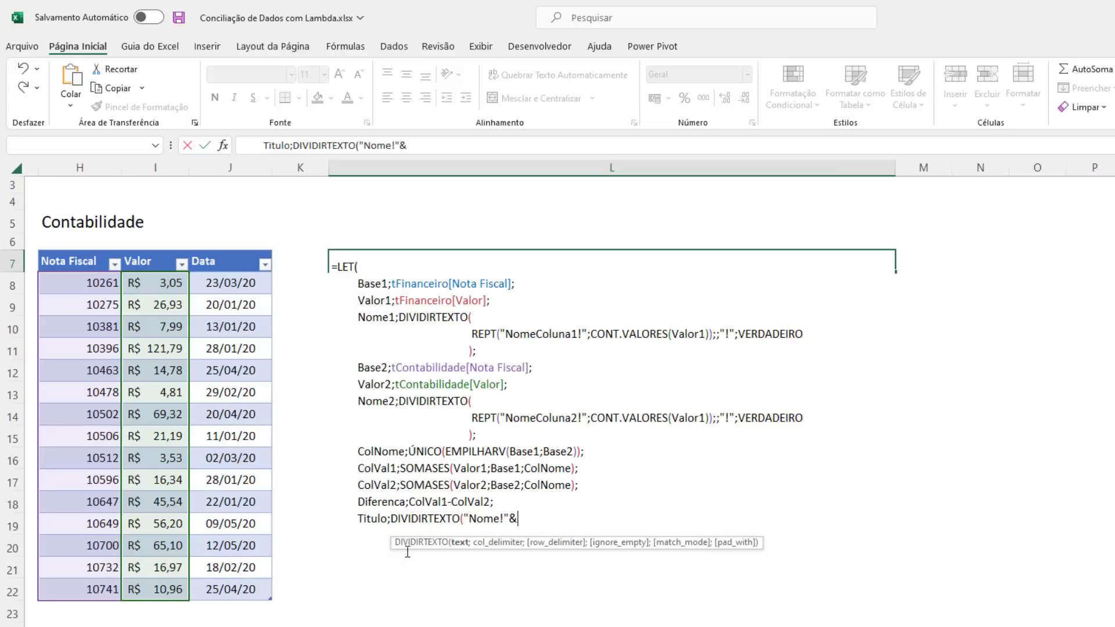
{"action": "type", "text": "\"Financeiro"}
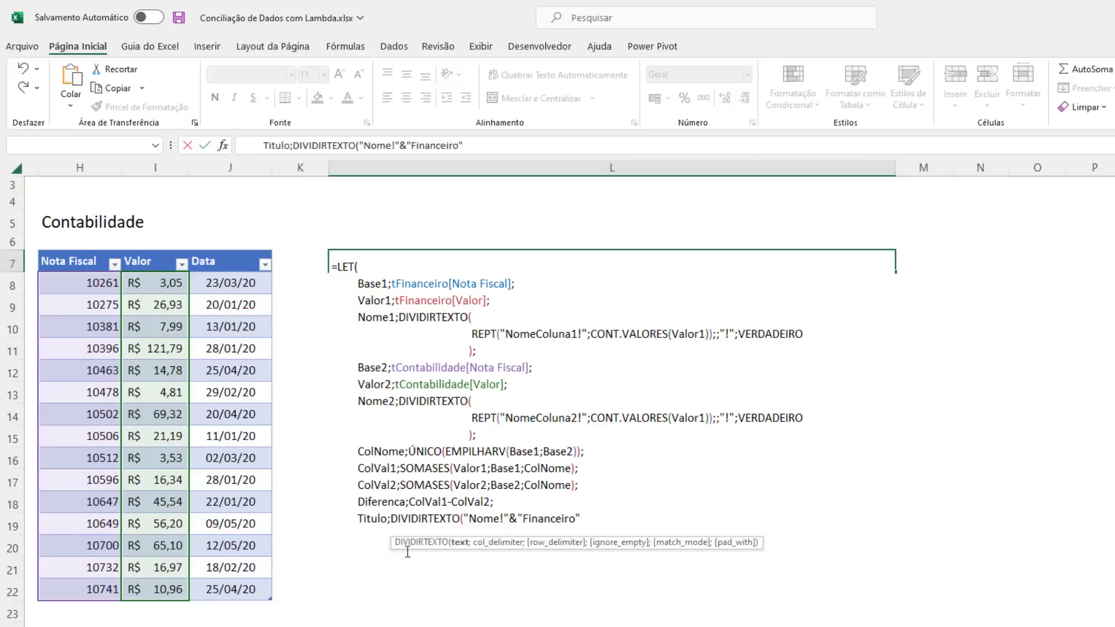
- Extend the DIVIDIRTEXTO text in Titulo with &"!"&"Contabilidade"&"!Diferença"
{"action": "type", "text": "\"&\"!\""}
{"action": "key", "text": "BackSpace"}
{"action": "type", "text": "!"}
{"action": "key", "text": "BackSpace"}
{"action": "type", "text": "\"&\"Contabilidade\""}
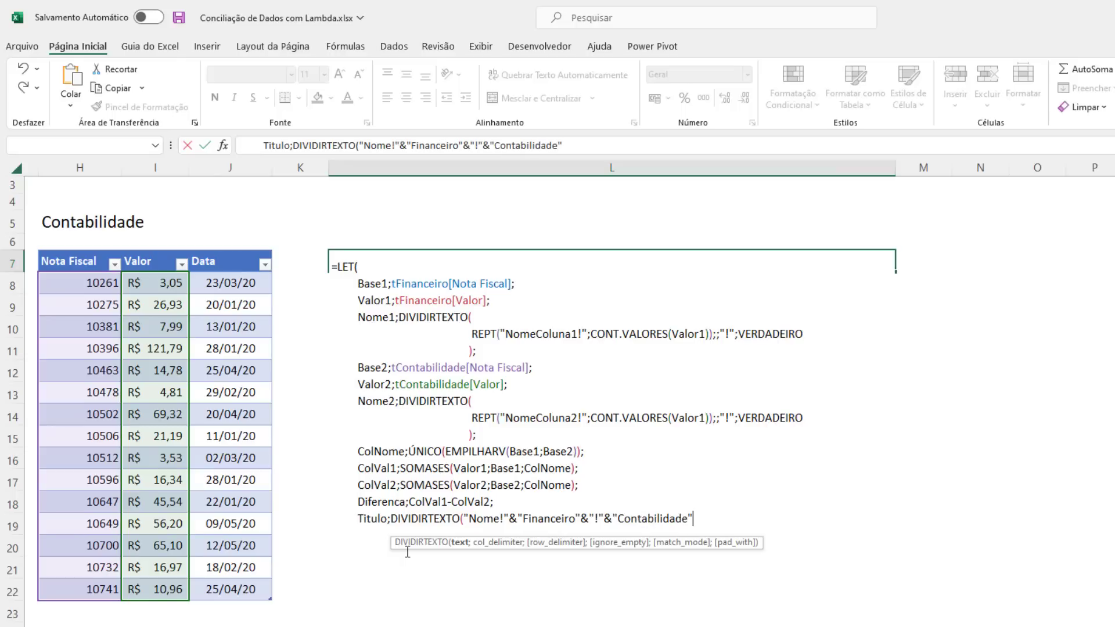
{"action": "type", "text": "&\"!\""}
{"action": "key", "text": "Left"}
{"action": "type", "text": "Diferença\""}
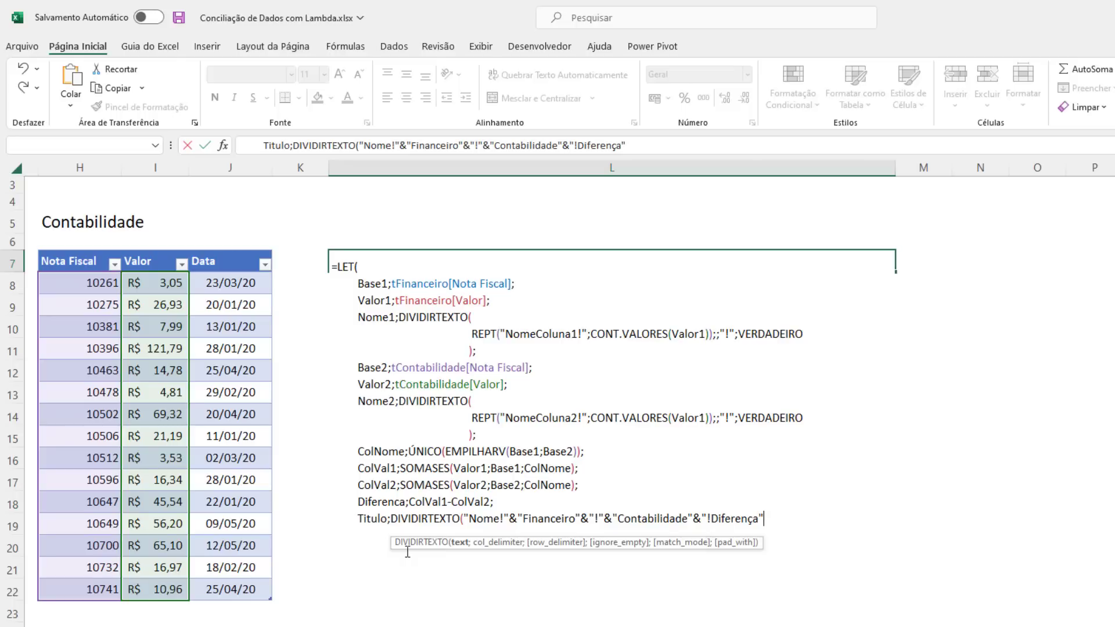
- Complete Titulo's DIVIDIRTEXTO with "!" as column delimiter, no row delimiter and VERDADEIRO for ignoring empty cells, ending with a semicolon
{"action": "type", "text": ";\"!\";"}
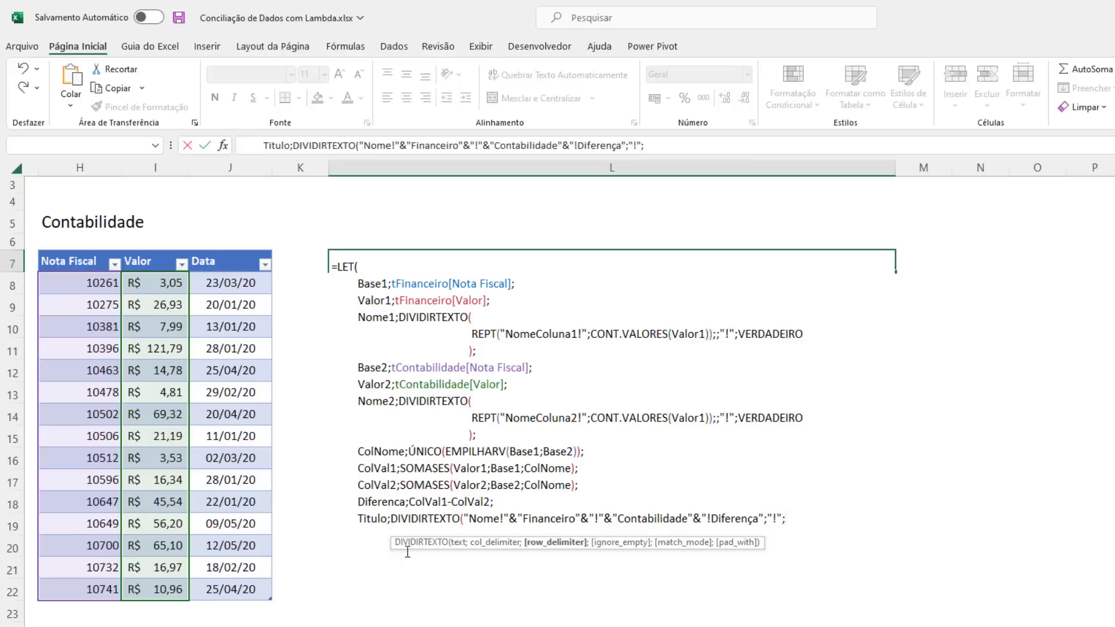
{"action": "type", "text": ";"}
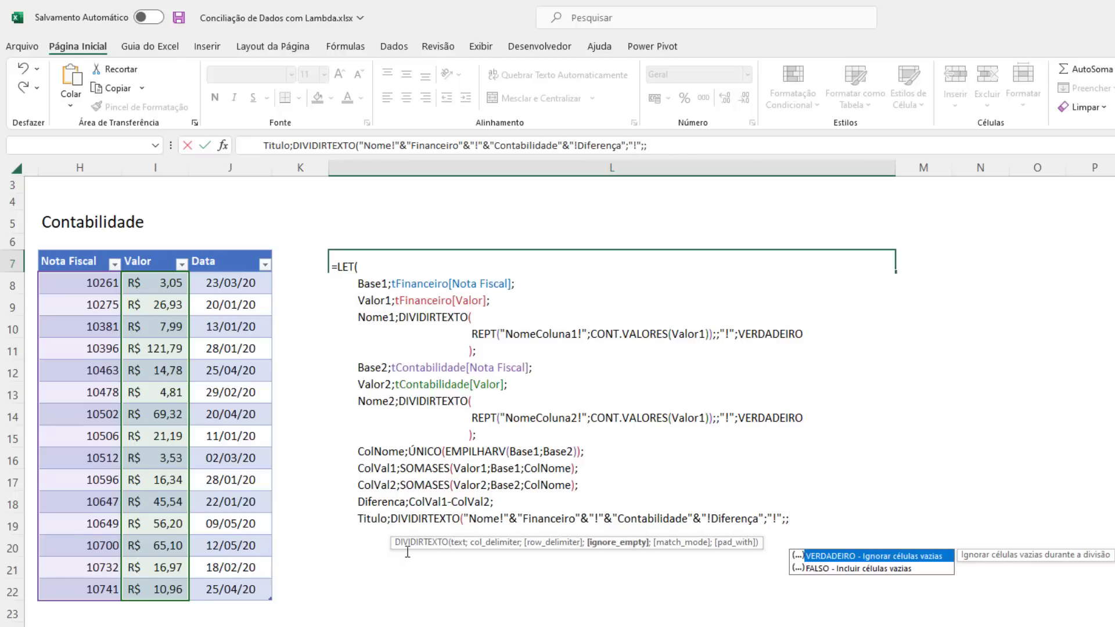
{"action": "key", "text": "Tab"}
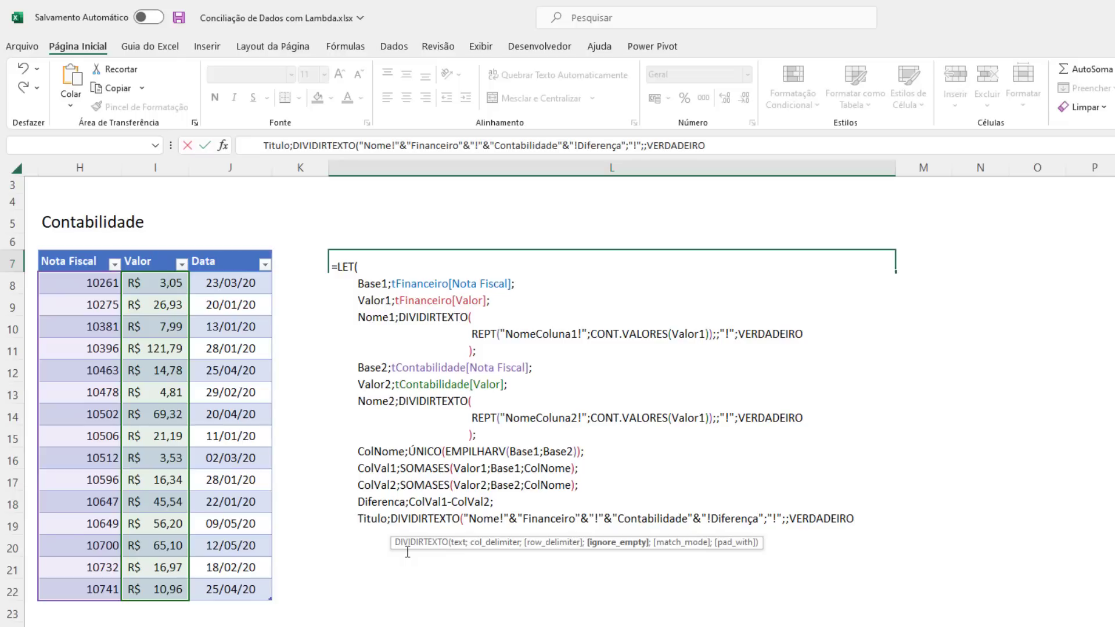
{"action": "type", "text": ")"}
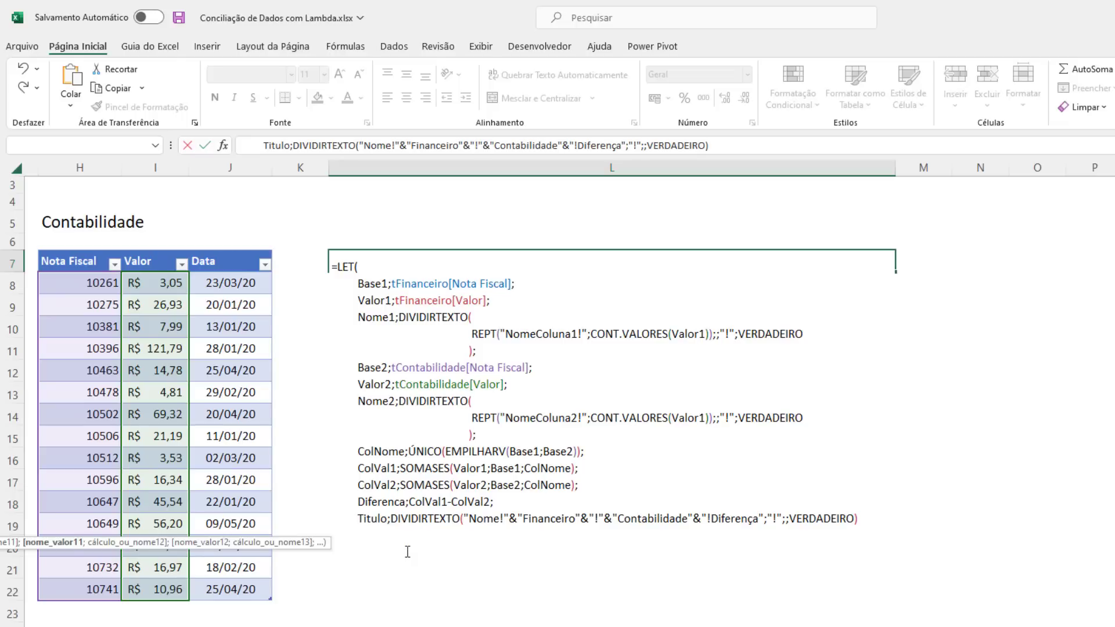
{"action": "type", "text": ";"}
- Return Titulo on a new line as the result of the LET formula, close the function and enter it in L7
{"action": "key", "text": "alt+Return"}
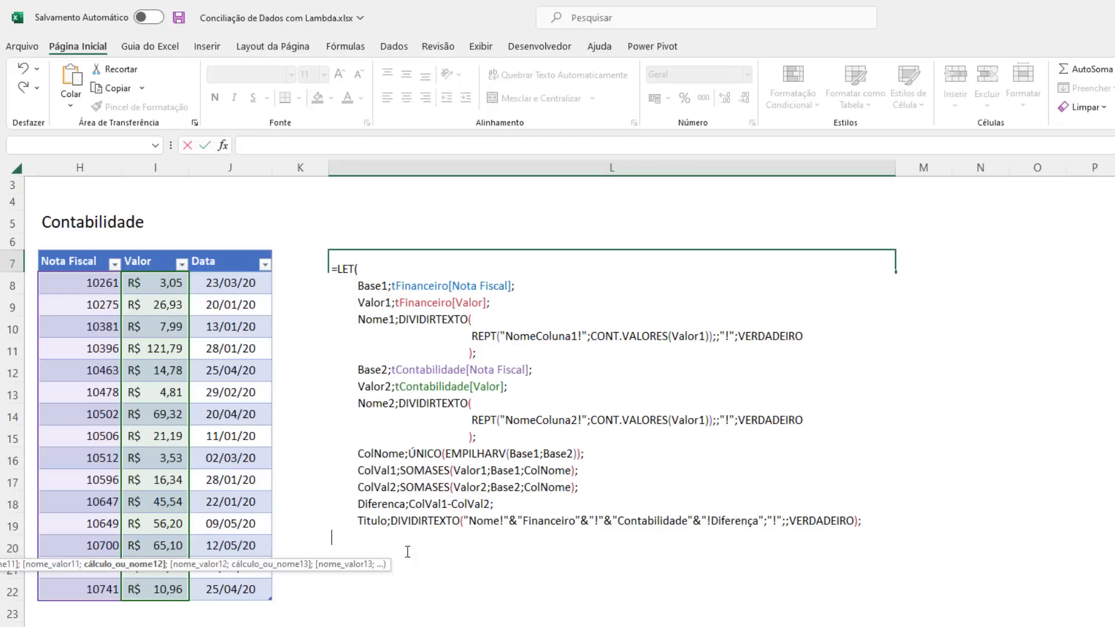
{"action": "type", "text": "titulo)"}
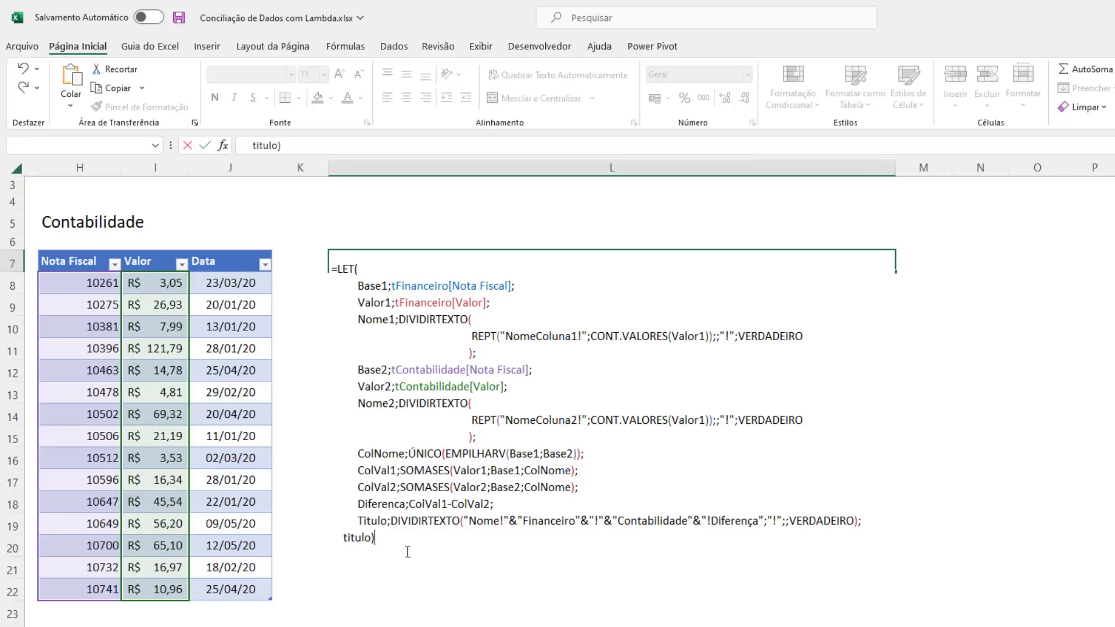
{"action": "key", "text": "ctrl+Return"}
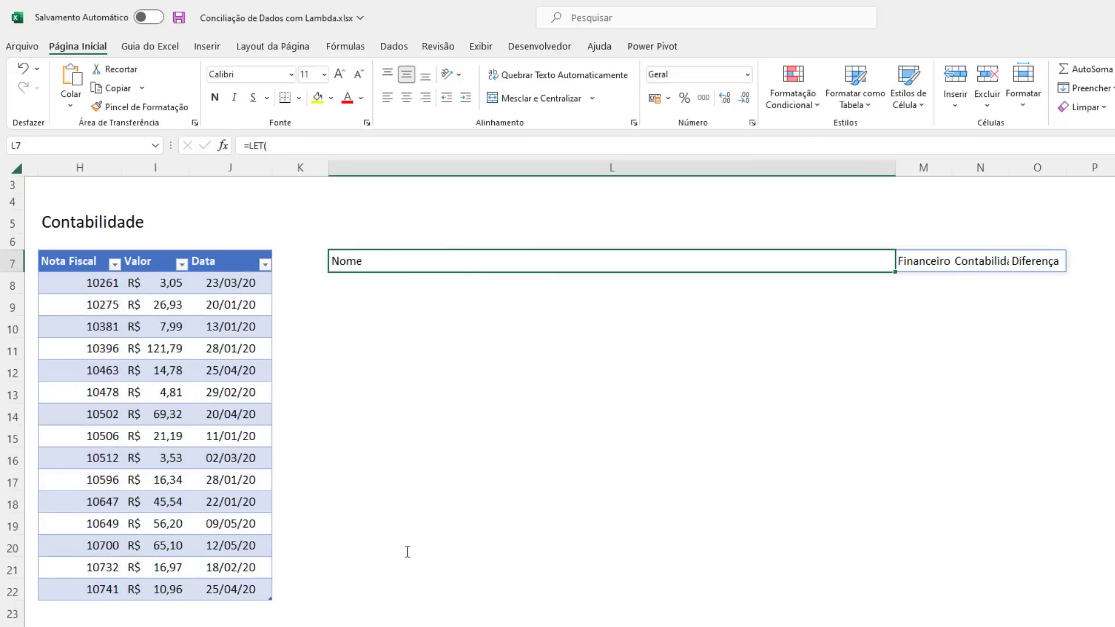
- Autofit the widths of columns M, N and O to their header text
{"action": "double_click", "coordinate": [953, 168]}
{"action": "double_click", "coordinate": [1010, 167]}
{"action": "double_click", "coordinate": [1092, 167]}
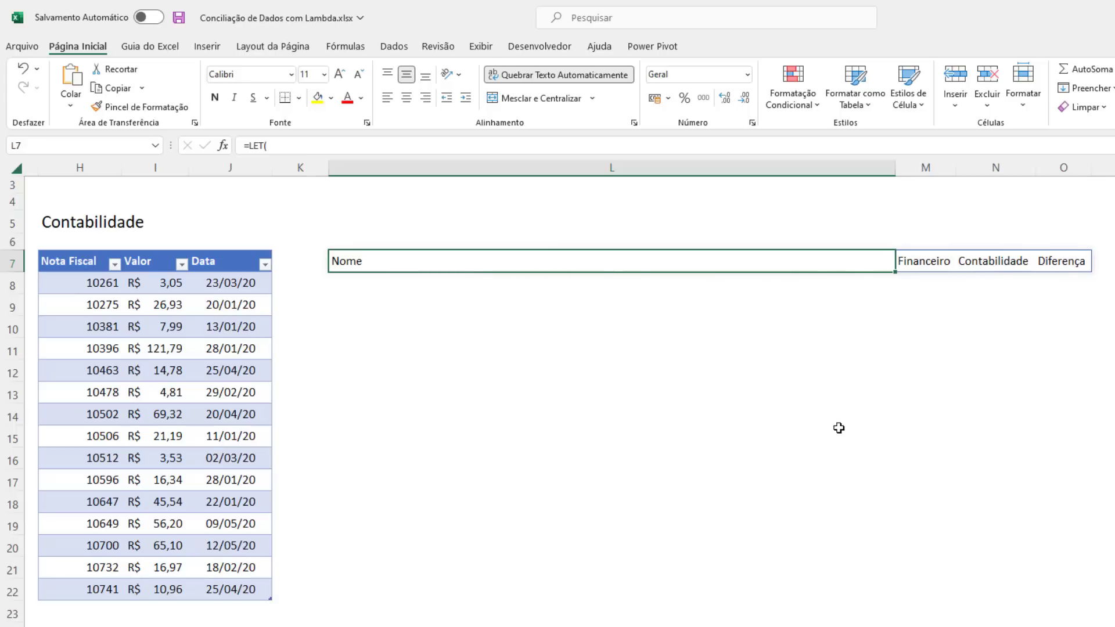
- Examine the spilled header cells from L7 through O7 one by one
{"action": "key", "text": "Right"}
{"action": "key", "text": "Right"}
{"action": "key", "text": "Right"}
{"action": "key", "text": "Left"}
{"action": "key", "text": "Left"}
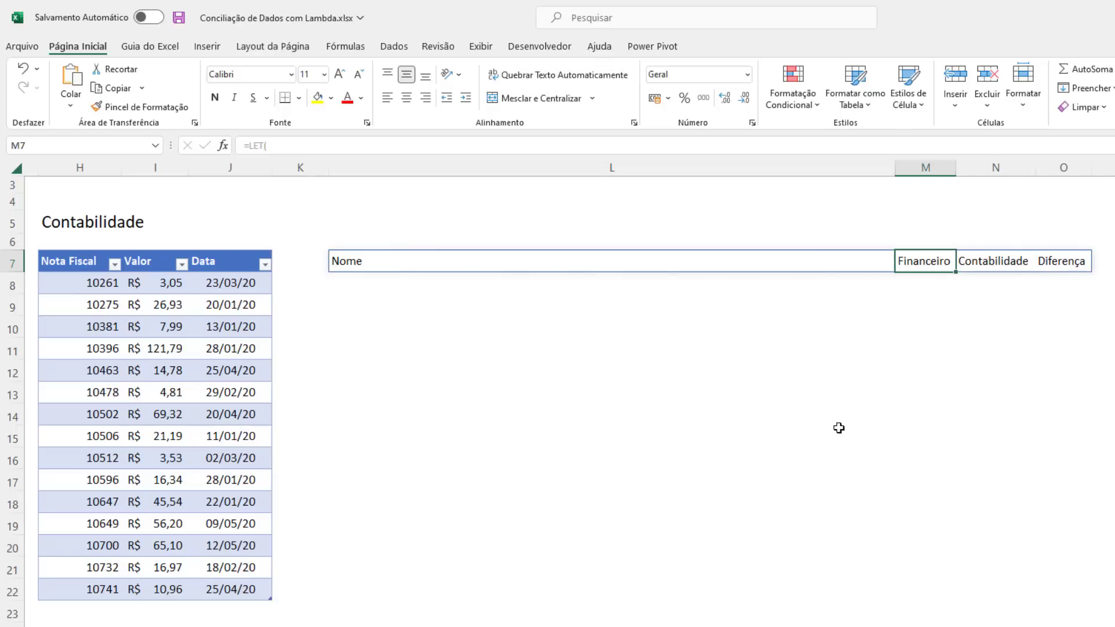
{"action": "key", "text": "Left"}
{"action": "key", "text": "Right"}
{"action": "key", "text": "Right"}
{"action": "key", "text": "Right"}
{"action": "key", "text": "Left"}
{"action": "key", "text": "Left"}
{"action": "key", "text": "Left"}
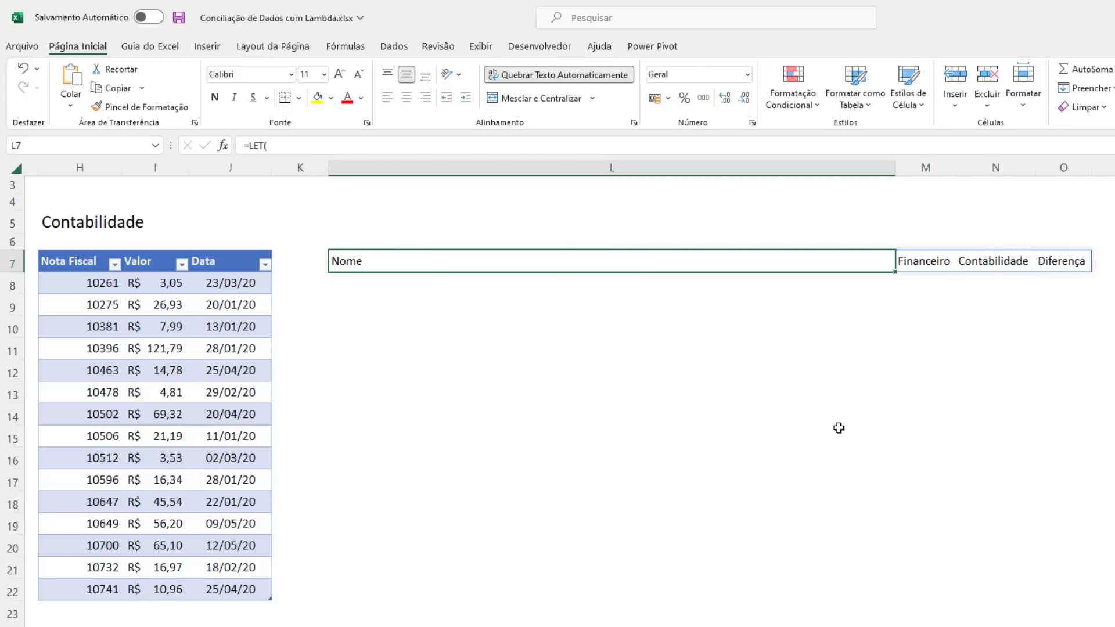
- Remove the Titulo result and its closing parenthesis from the last line of the L7 formula
{"action": "key", "text": "F2"}
{"action": "key", "text": "Left"}
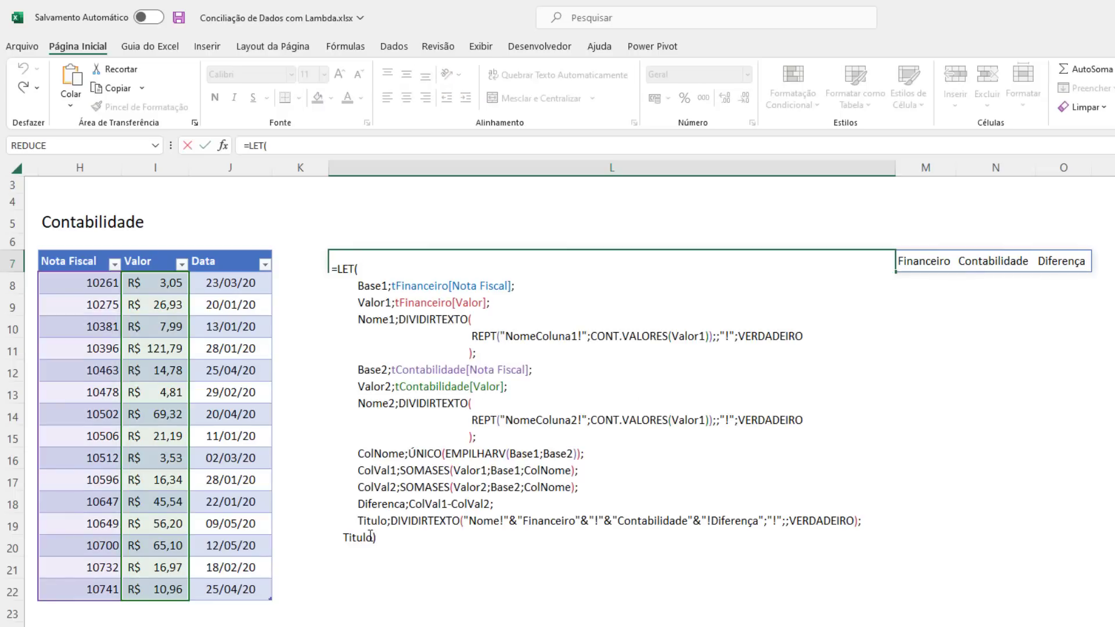
{"action": "key", "text": "ctrl+shift+Left"}
{"action": "key", "text": "Delete"}
{"action": "key", "text": "Delete"}
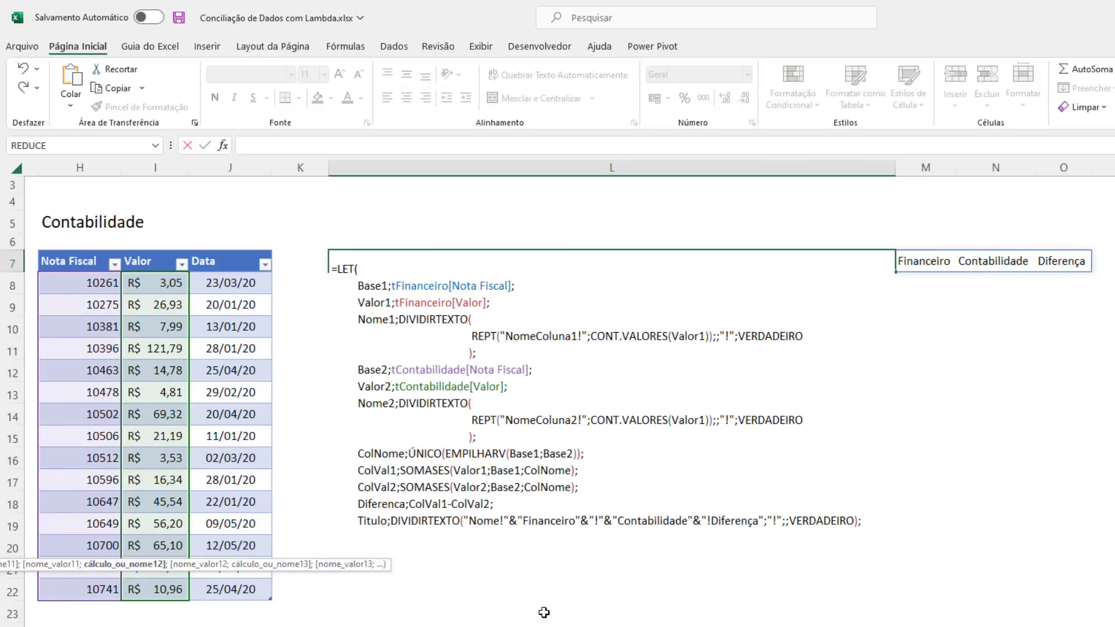
- Begin the final expression of the L7 LET formula with EMPILHARV, giving Titulo as its first array
{"action": "type", "text": "EMPI"}
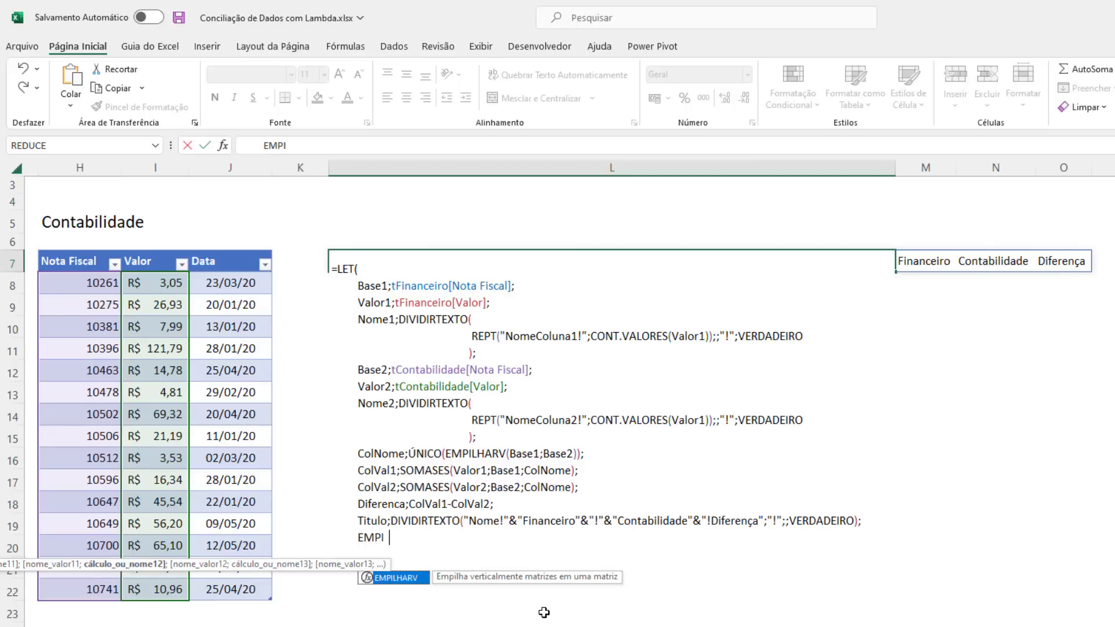
{"action": "type", "text": "LHARV(T("}
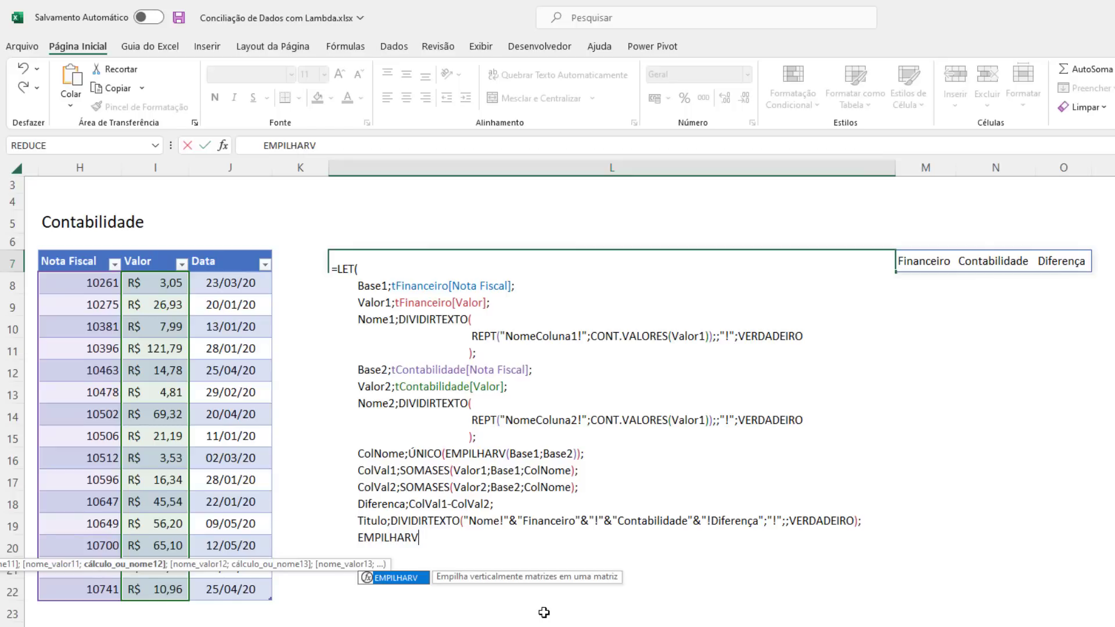
{"action": "type", "text": "("}
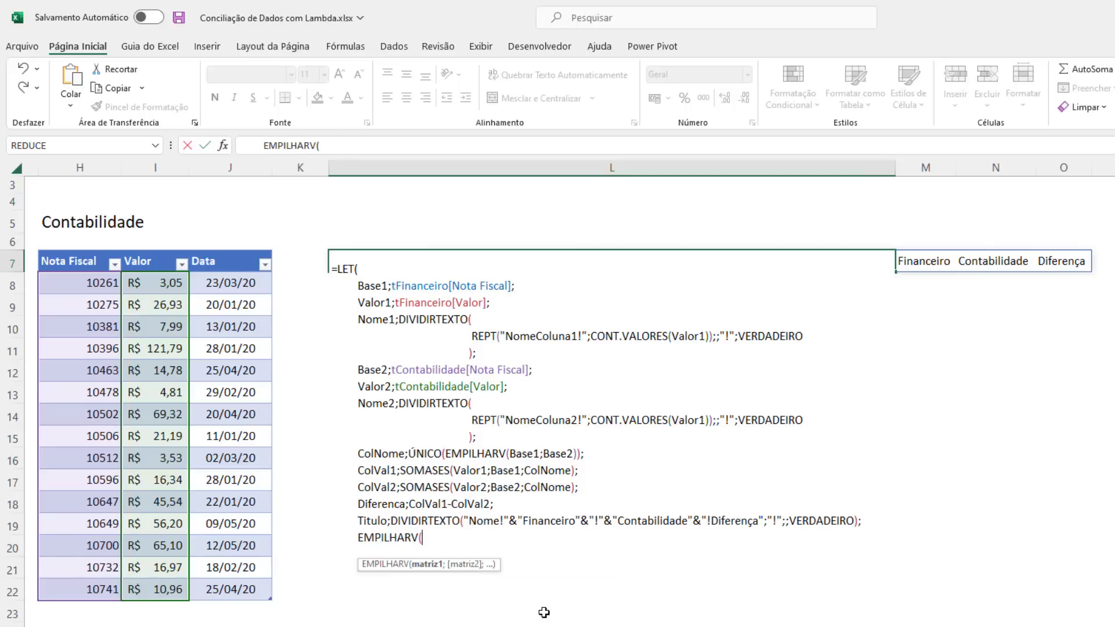
{"action": "type", "text": "T("}
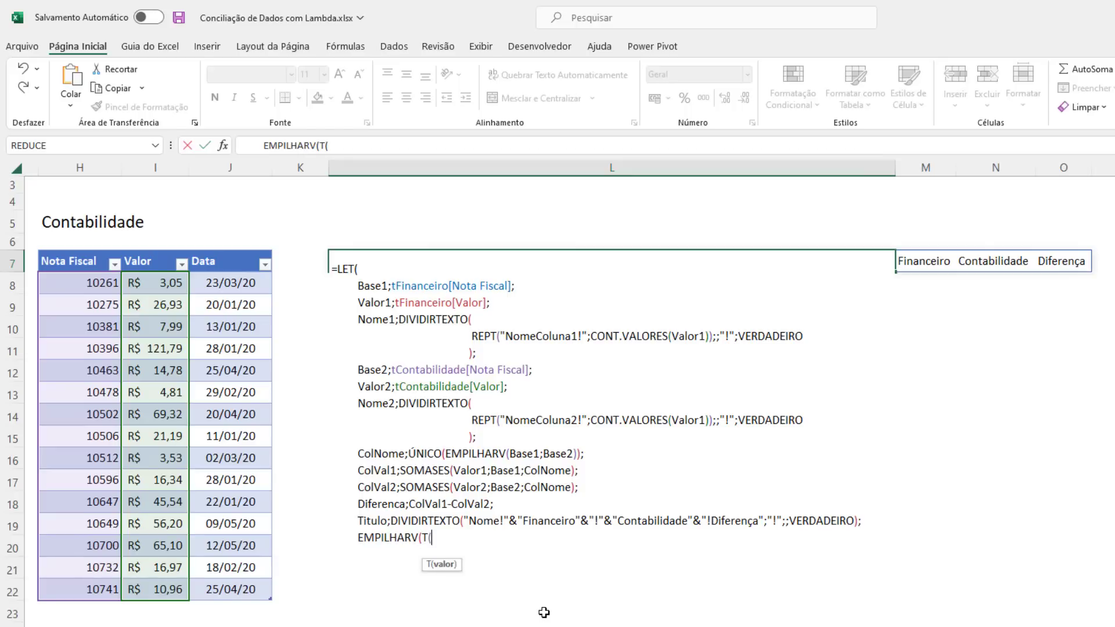
{"action": "key", "text": "BackSpace"}
{"action": "type", "text": "I"}
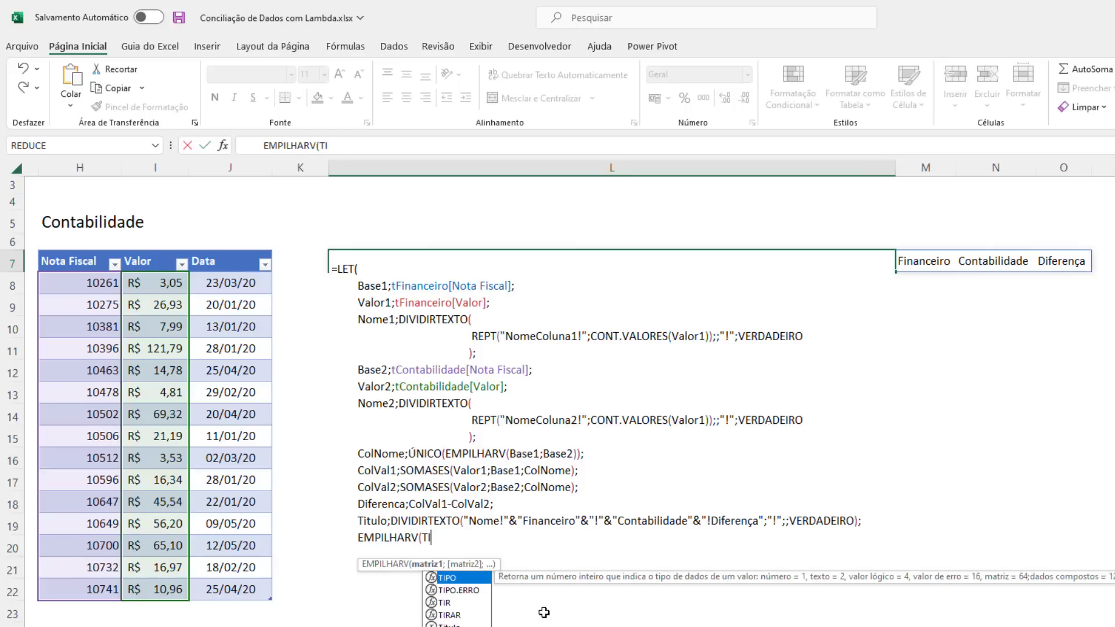
{"action": "type", "text": "TULO"}
{"action": "key", "text": "Tab"}
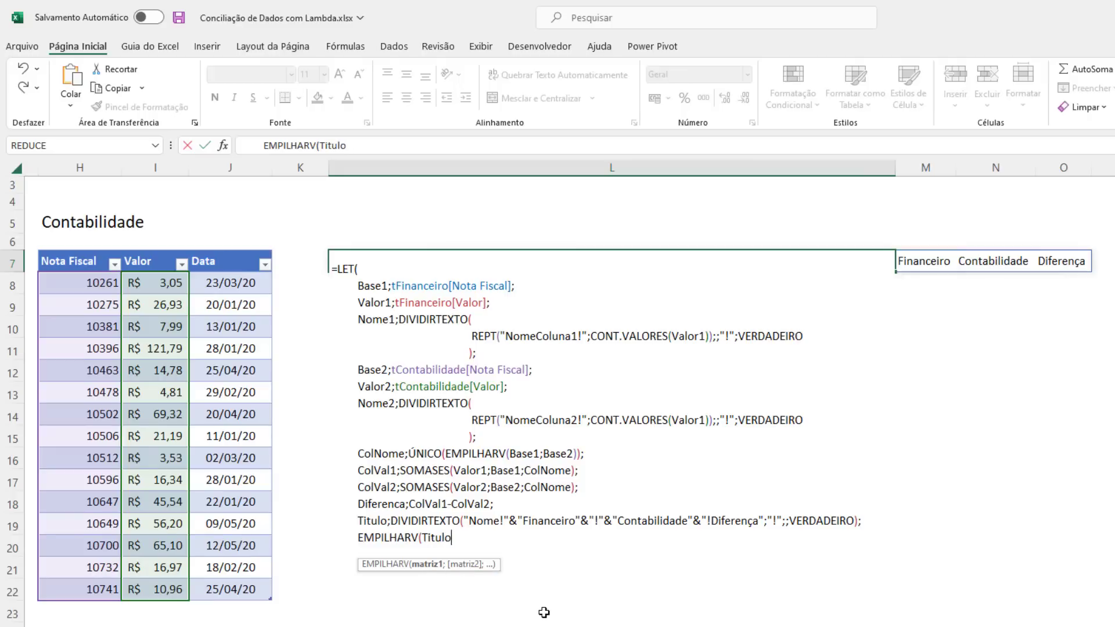
{"action": "type", "text": ";"}
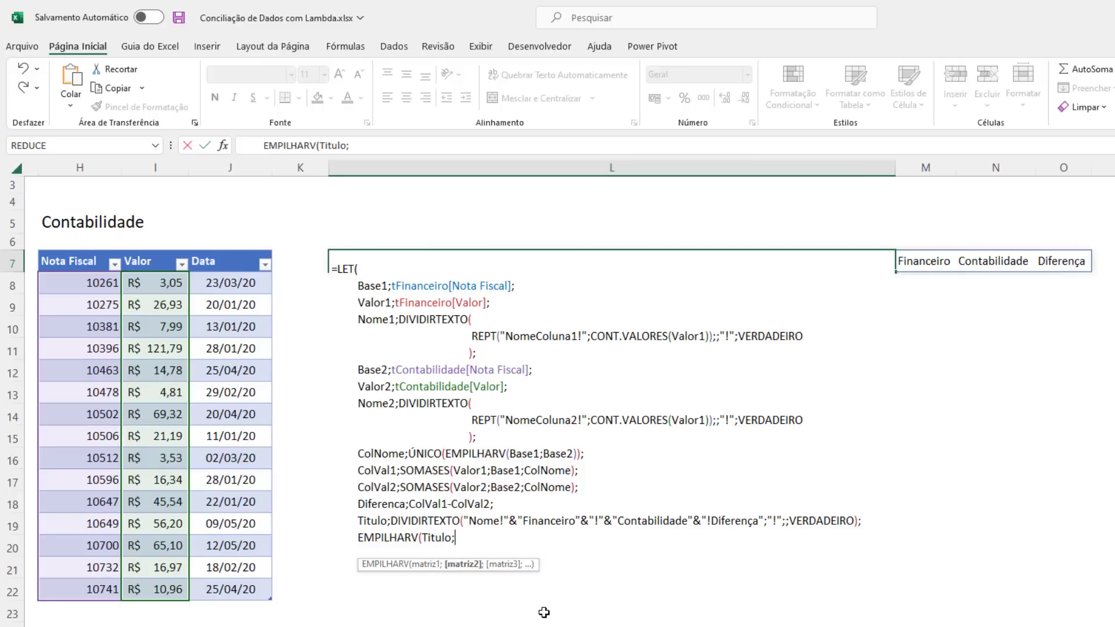
- Nest an HSTACK function as the second array of EMPILHARV
{"action": "type", "text": "H"}
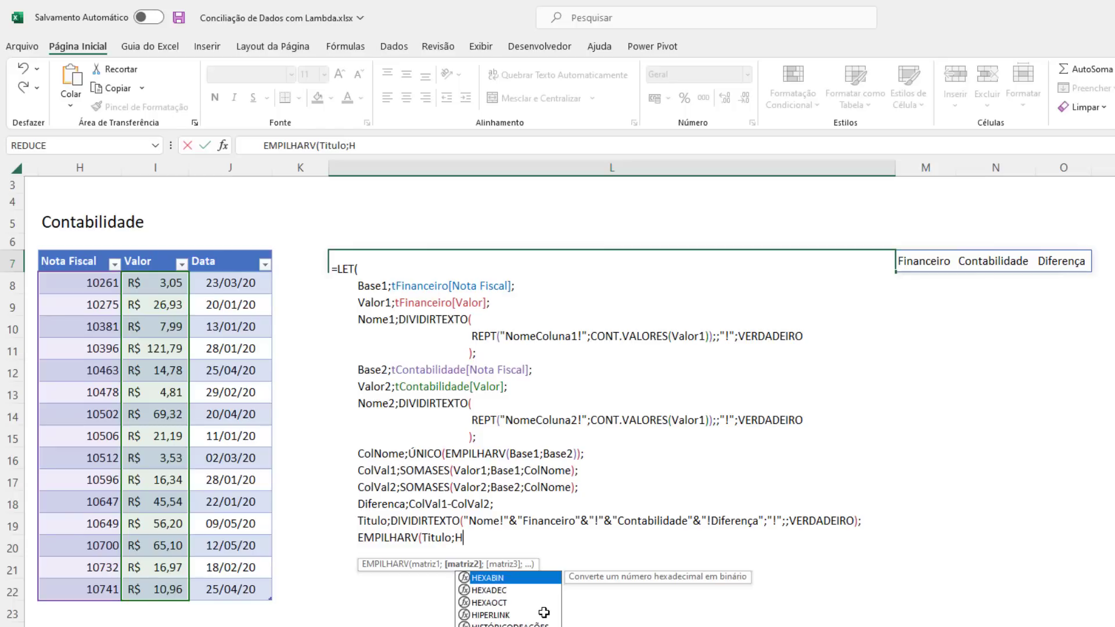
{"action": "key", "text": "Tab"}
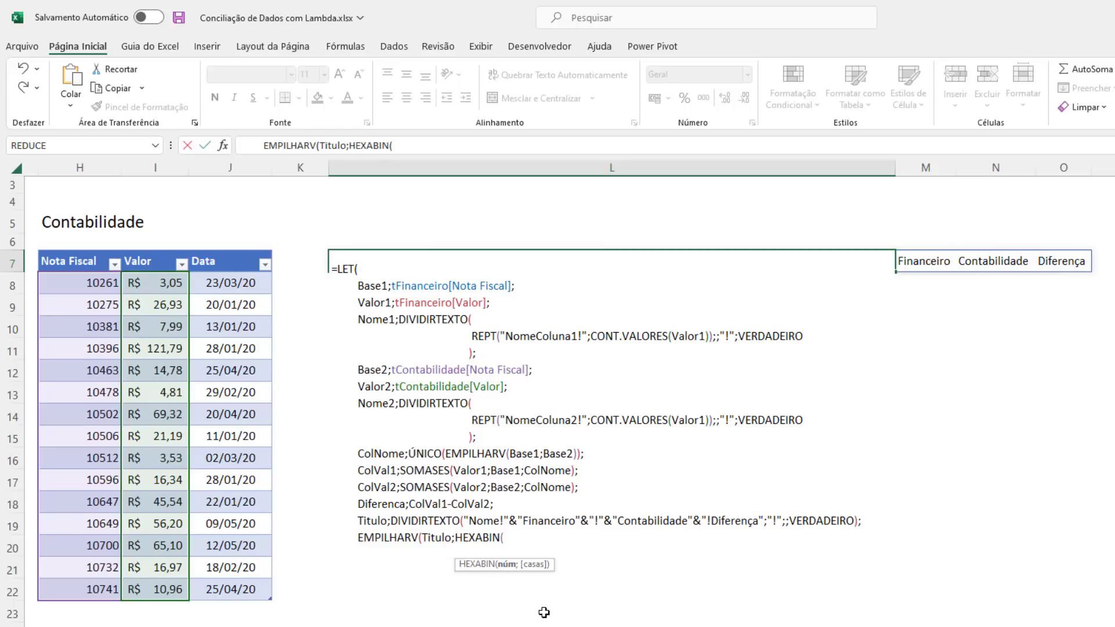
{"action": "key", "text": "BackSpace"}
{"action": "key", "text": "BackSpace"}
{"action": "key", "text": "BackSpace"}
{"action": "key", "text": "BackSpace"}
{"action": "key", "text": "BackSpace"}
{"action": "key", "text": "BackSpace"}
{"action": "key", "text": "BackSpace"}
{"action": "type", "text": "ST"}
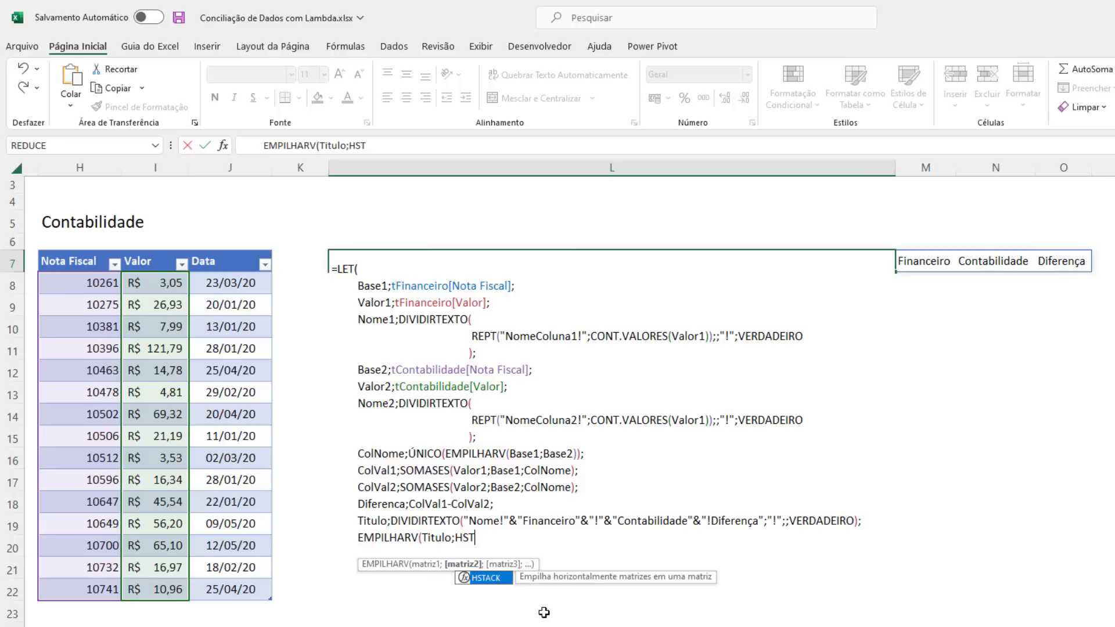
{"action": "key", "text": "Tab"}
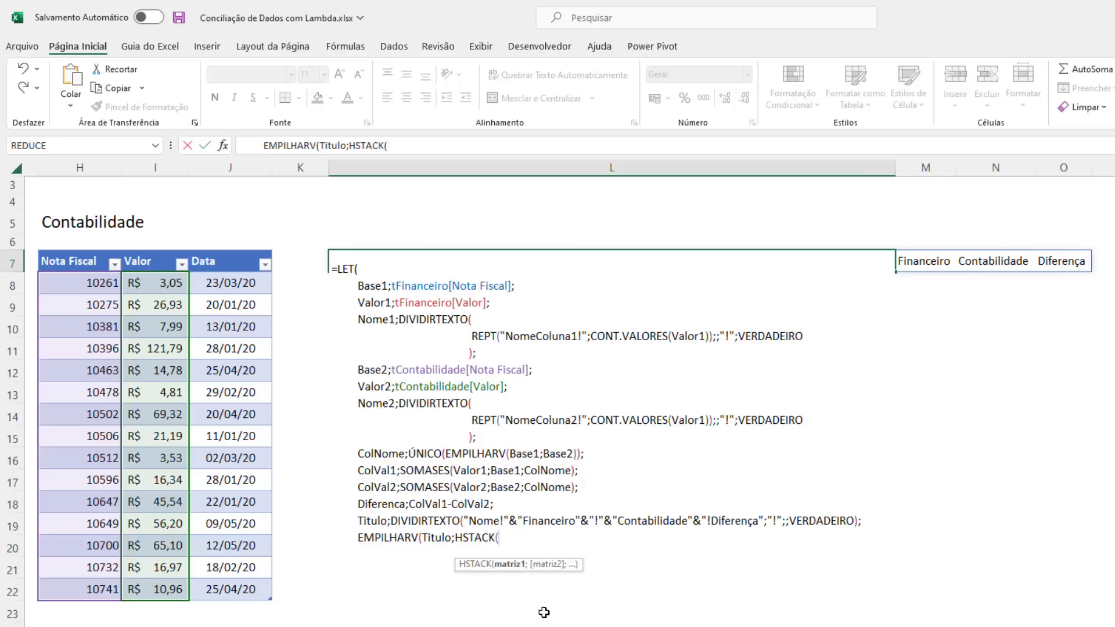
- Give HSTACK the arrays ColNome, ColVal1, ColVal2 and Diferenca, and close that function
{"action": "type", "text": "cOL"}
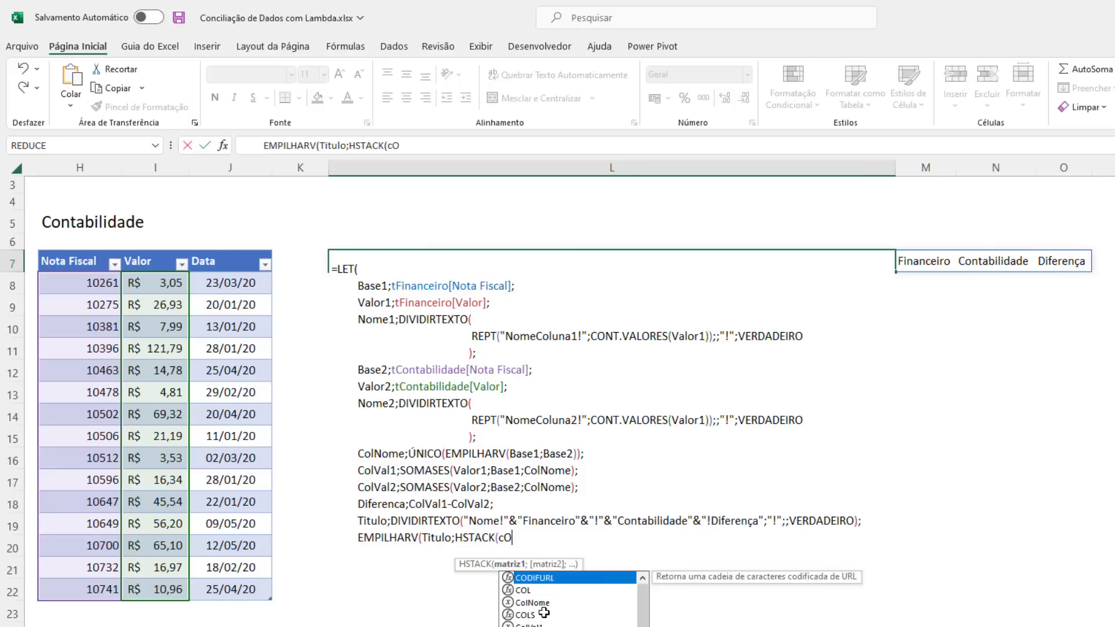
{"action": "key", "text": "BackSpace"}
{"action": "key", "text": "BackSpace"}
{"action": "key", "text": "BackSpace"}
{"action": "type", "text": "C"}
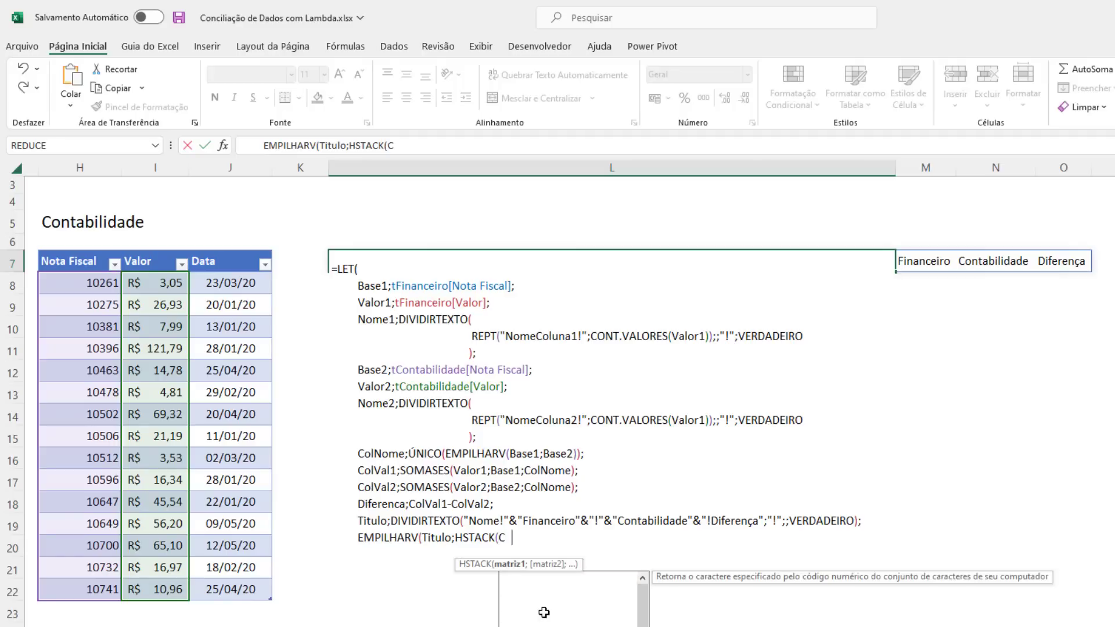
{"action": "type", "text": "olNome"}
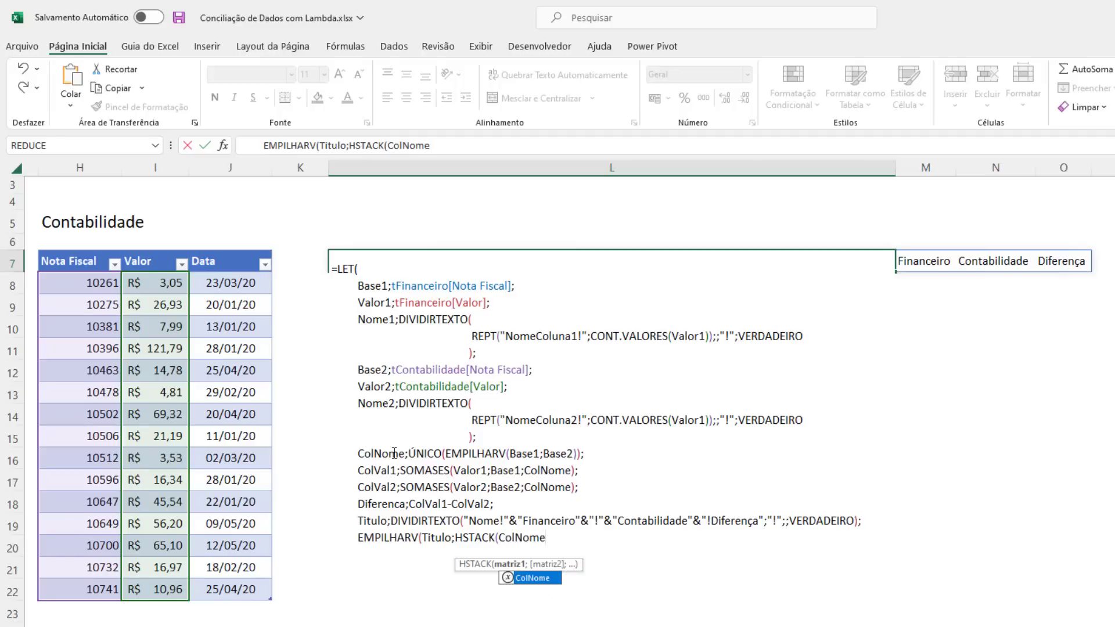
{"action": "type", "text": ";C"}
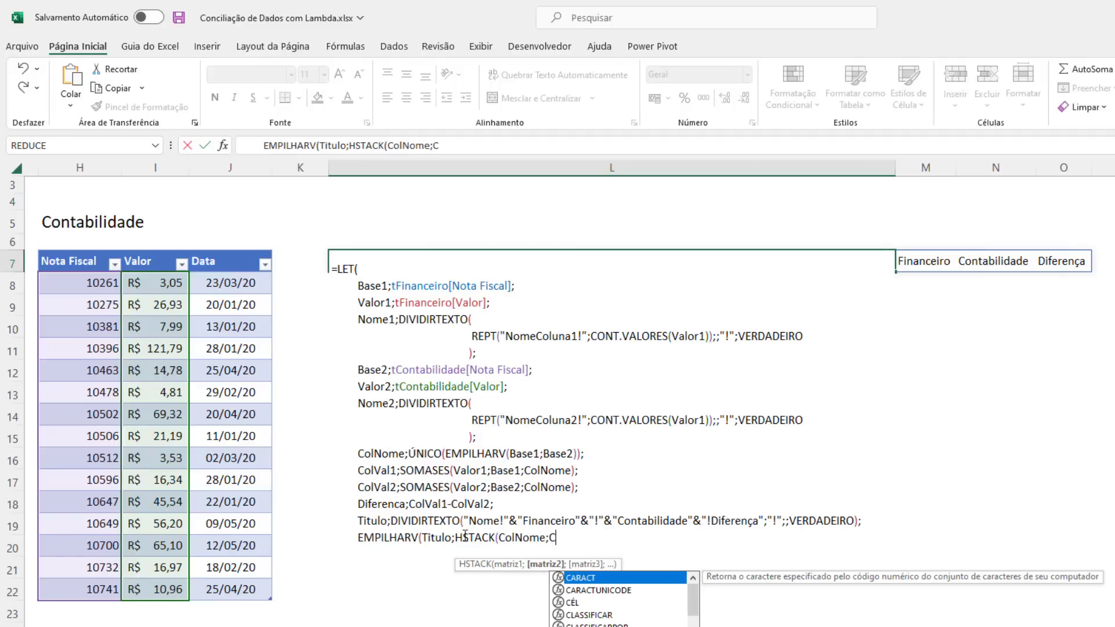
{"action": "type", "text": "olVal"}
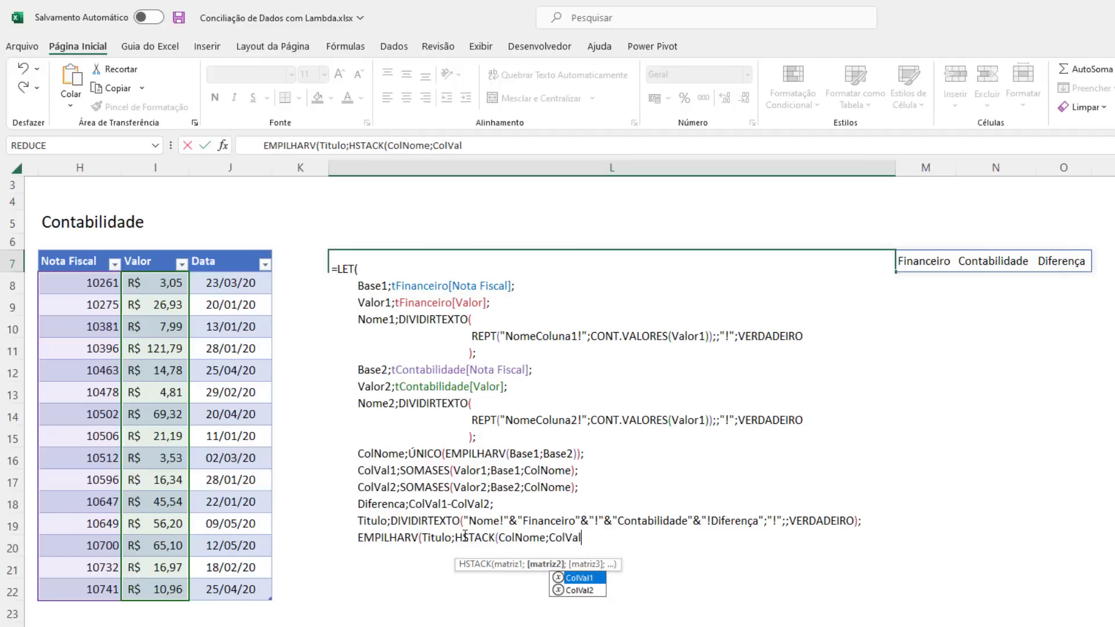
{"action": "type", "text": "1;Col"}
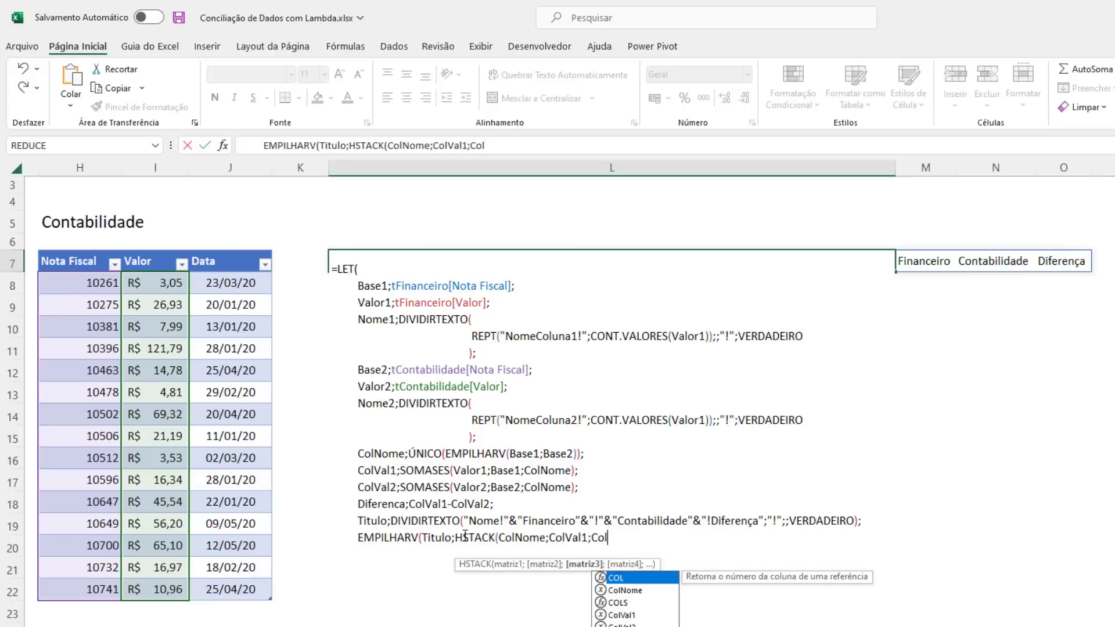
{"action": "type", "text": "Val2"}
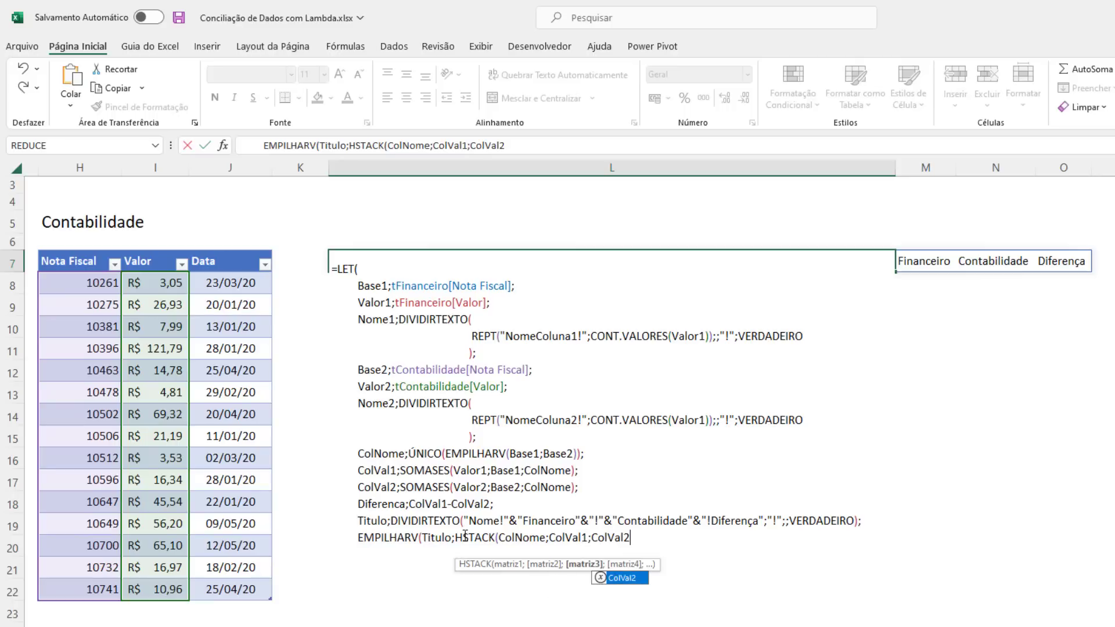
{"action": "type", "text": ";Dife"}
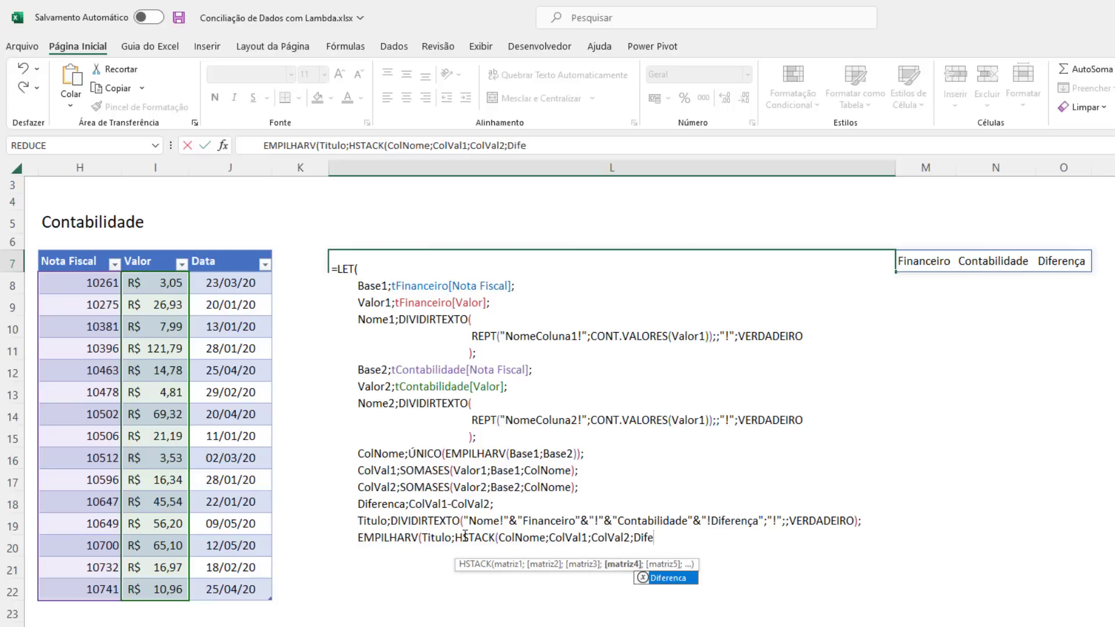
{"action": "key", "text": "Tab"}
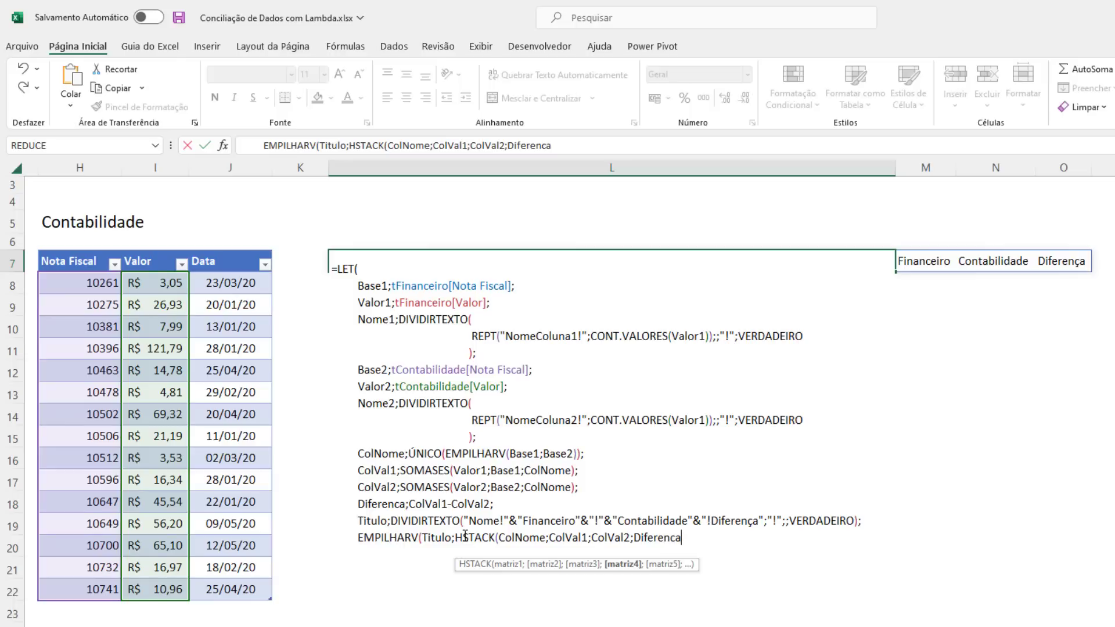
{"action": "type", "text": ")"}
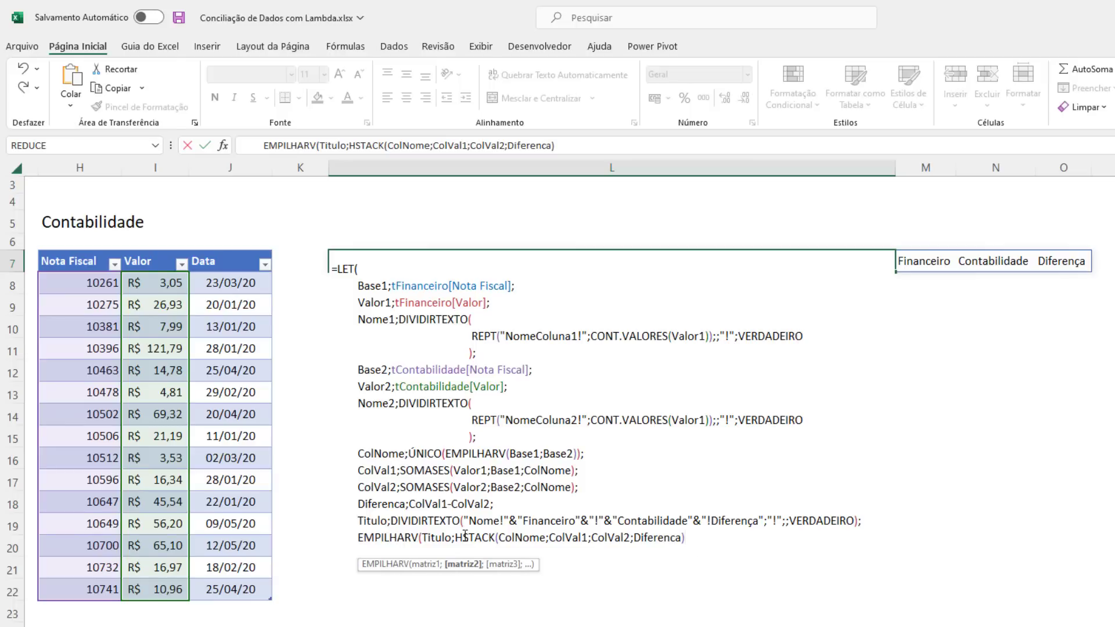
- Close EMPILHARV, place the closing parenthesis of LET on its own line and enter the formula in L7
{"action": "type", "text": ");"}
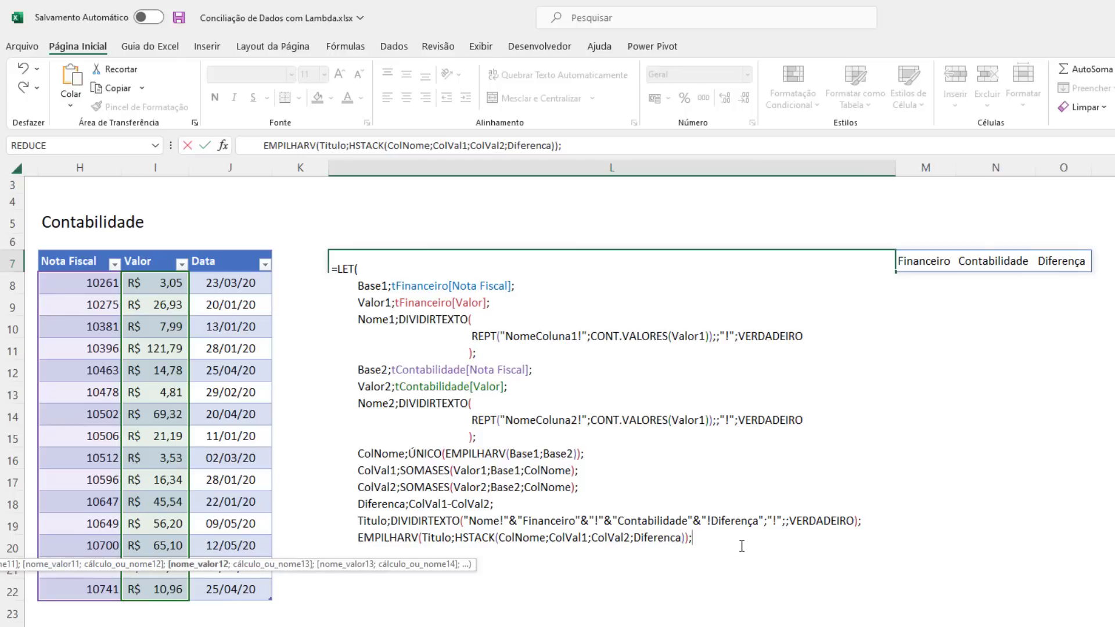
{"action": "key", "text": "alt+Return"}
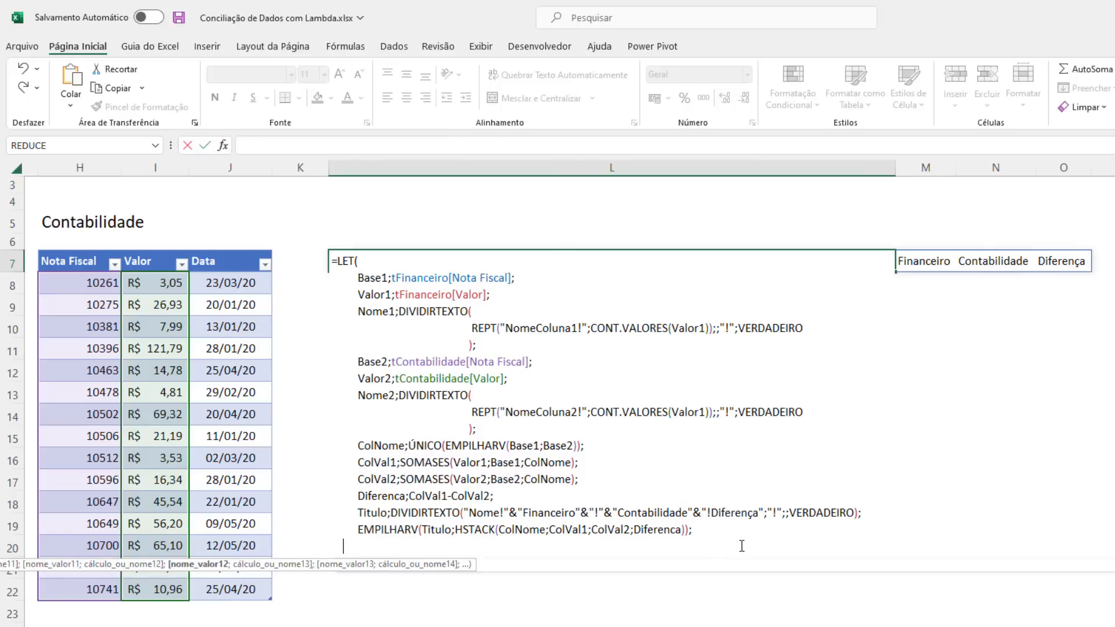
{"action": "key", "text": "BackSpace"}
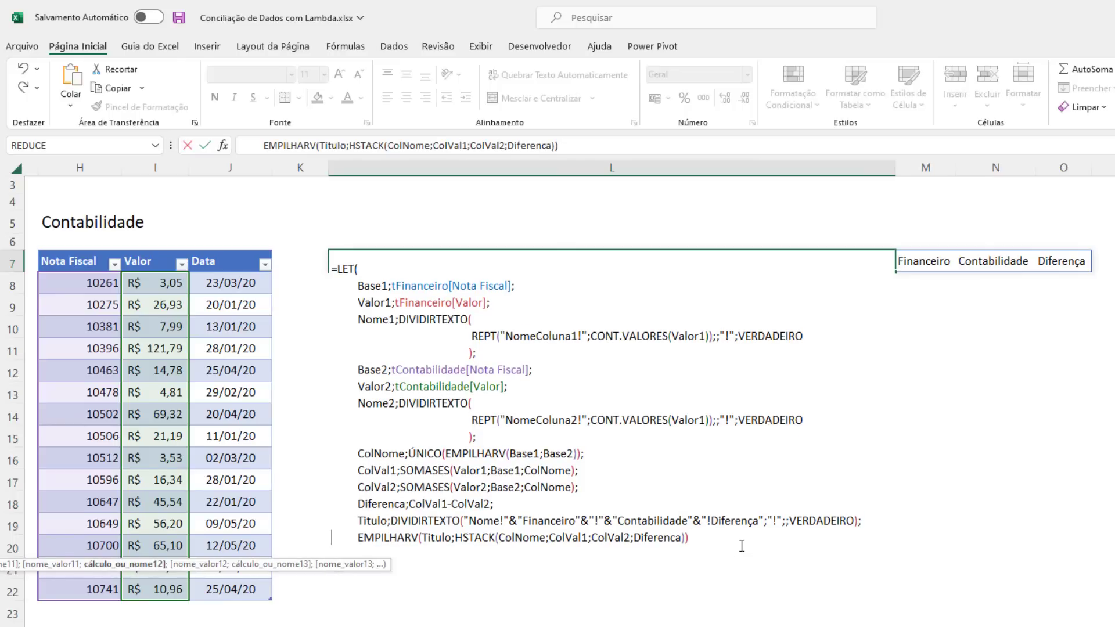
{"action": "key", "text": "alt+Return"}
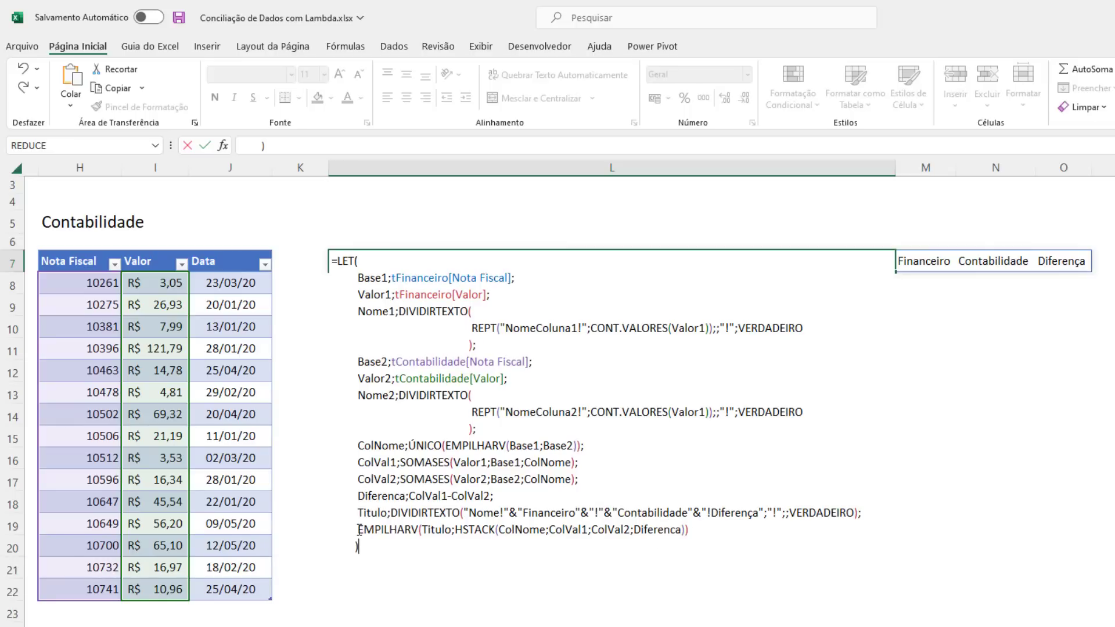
{"action": "left_click_drag", "start_coordinate": [358, 529], "coordinate": [699, 525]}
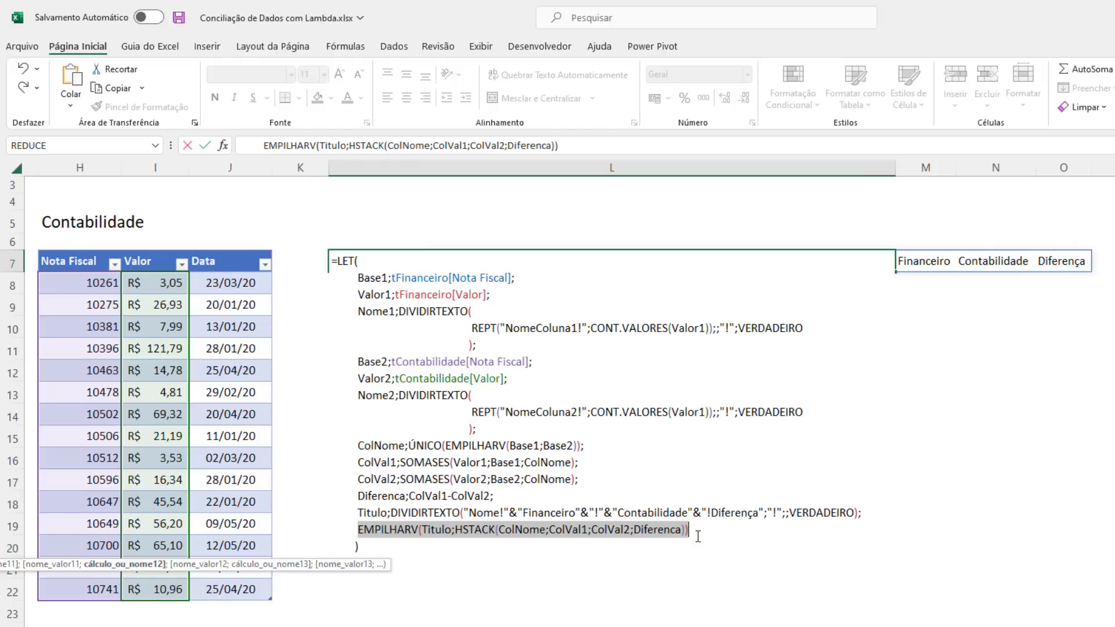
{"action": "key", "text": "ctrl+Return"}
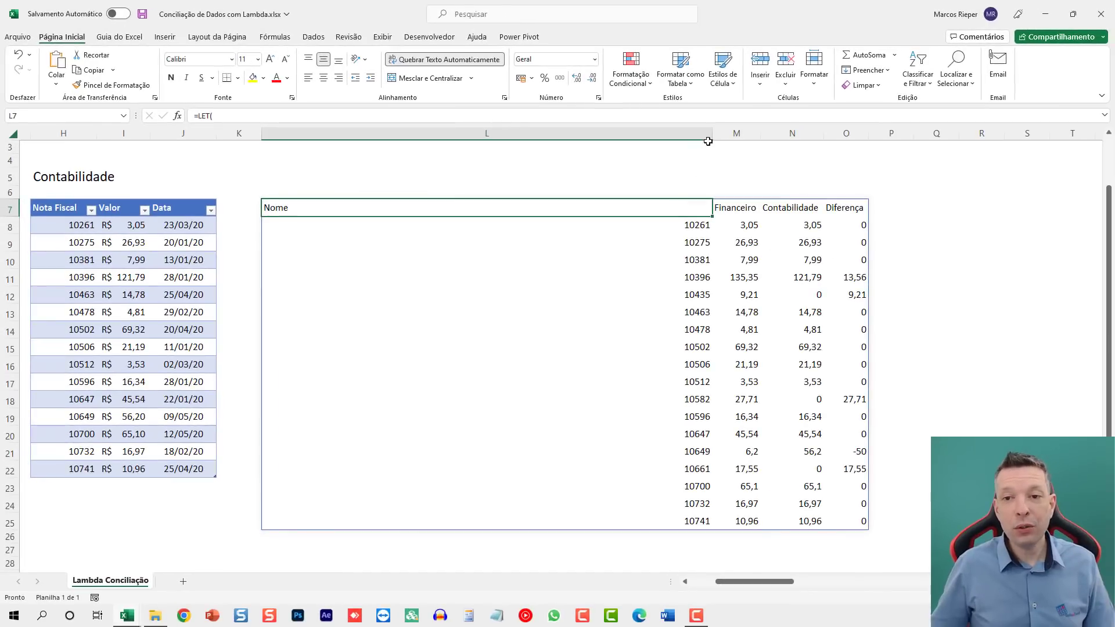
- Autofit the width of column L and hide the empty columns Q to Y
{"action": "double_click", "coordinate": [711, 133]}
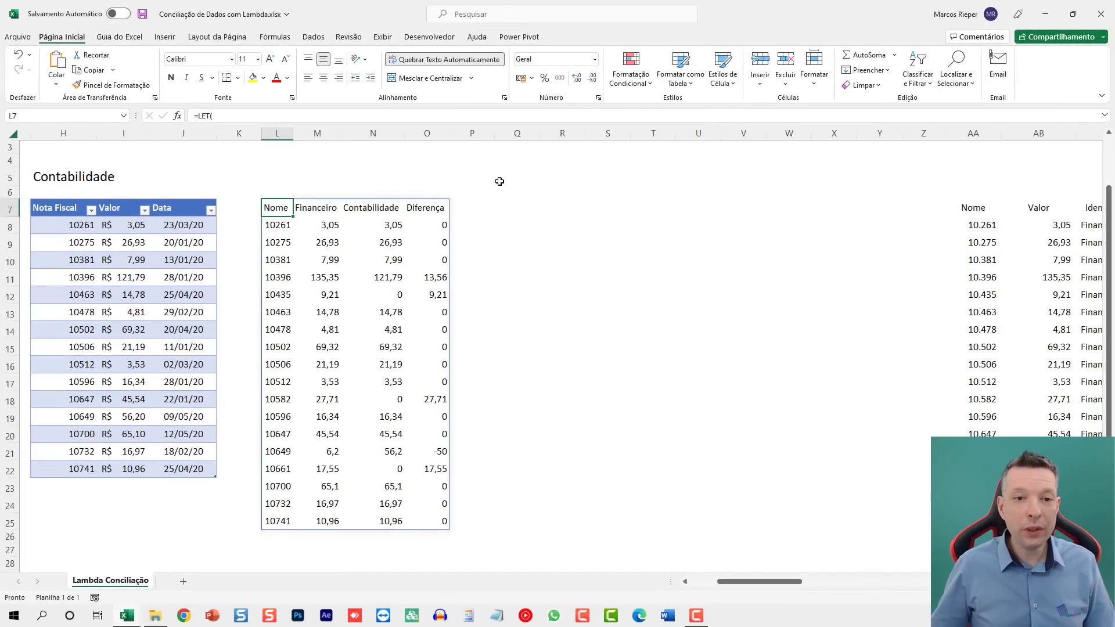
{"action": "left_click_drag", "start_coordinate": [517, 133], "coordinate": [879, 135]}
{"action": "right_click", "coordinate": [749, 197]}
{"action": "left_click", "coordinate": [790, 399]}
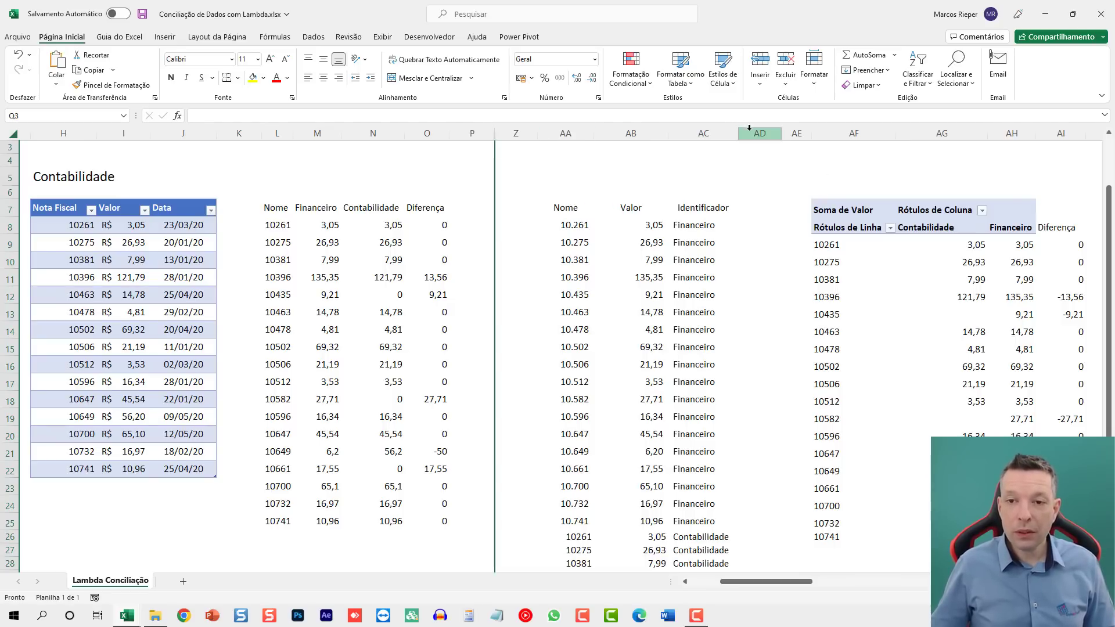
- Hide the helper columns Z to AD and dismiss the PivotTable field list
{"action": "left_click_drag", "start_coordinate": [749, 133], "coordinate": [517, 133]}
{"action": "right_click", "coordinate": [529, 135]}
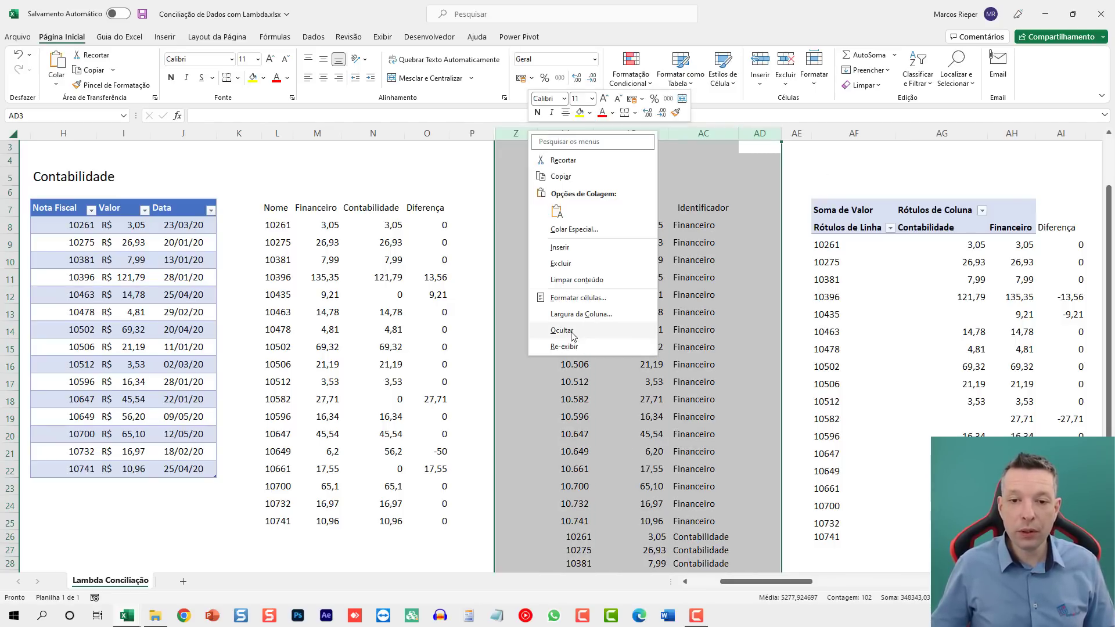
{"action": "left_click", "coordinate": [572, 335]}
{"action": "left_click", "coordinate": [556, 252]}
{"action": "left_click", "coordinate": [559, 265]}
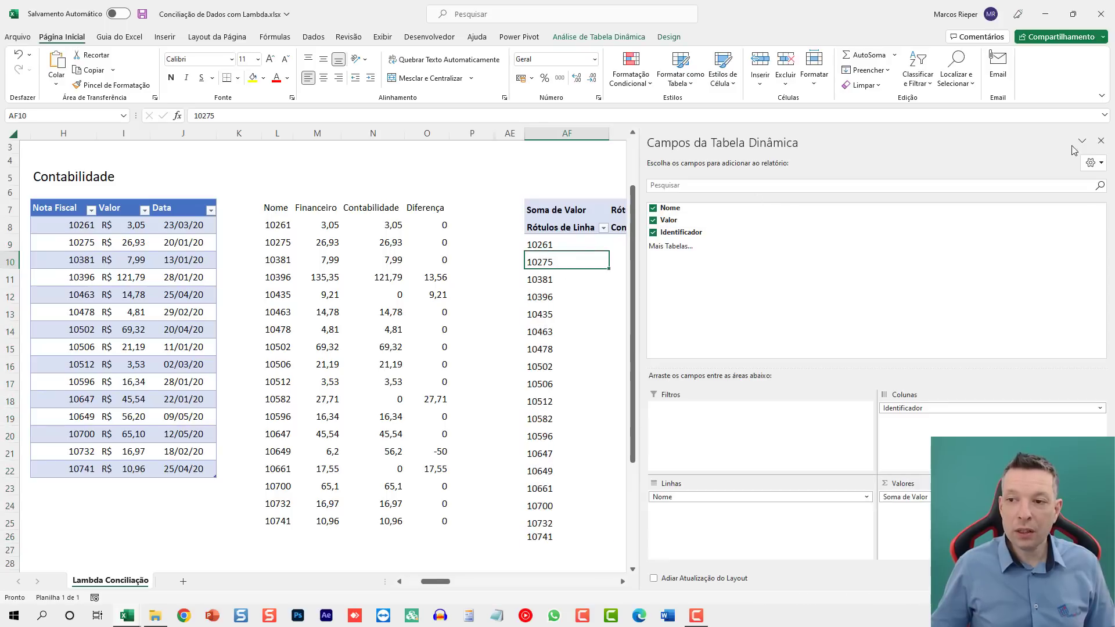
{"action": "left_click", "coordinate": [1101, 140]}
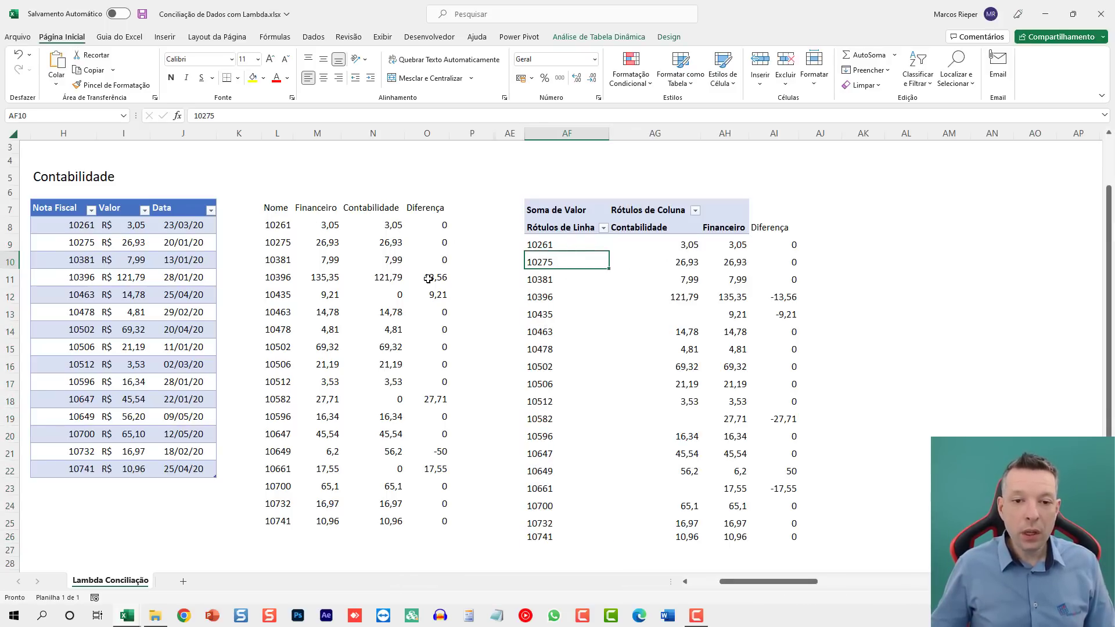
- Compare the row for invoice 10396 in the formula result with the same invoice in the pivot table
{"action": "left_click_drag", "start_coordinate": [428, 279], "coordinate": [277, 277]}
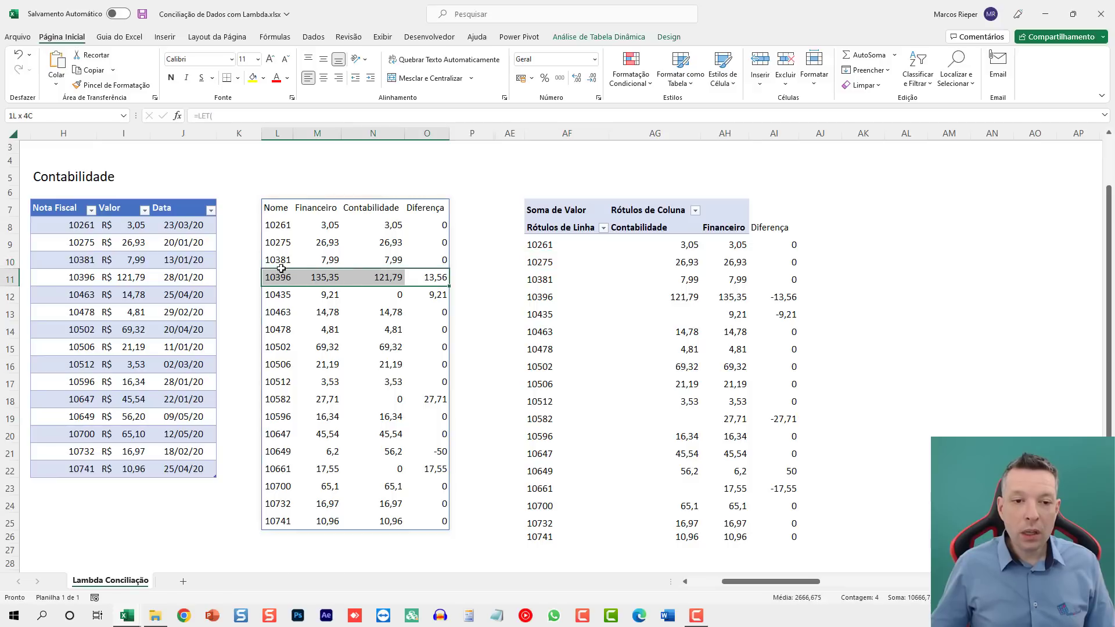
{"action": "left_click", "coordinate": [562, 297]}
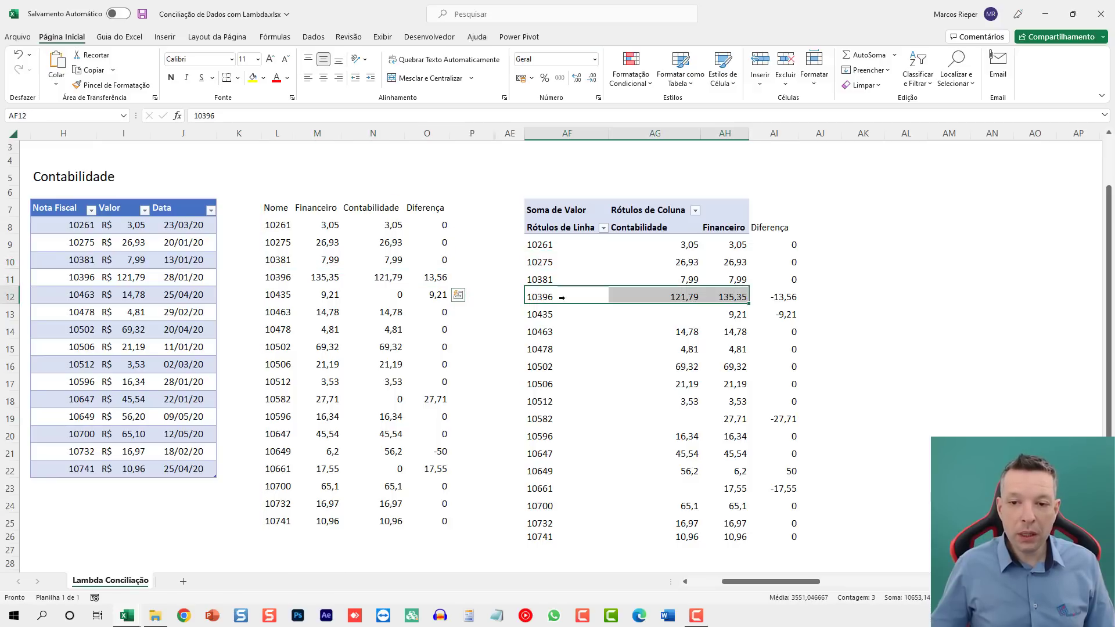
{"action": "left_click", "coordinate": [663, 293]}
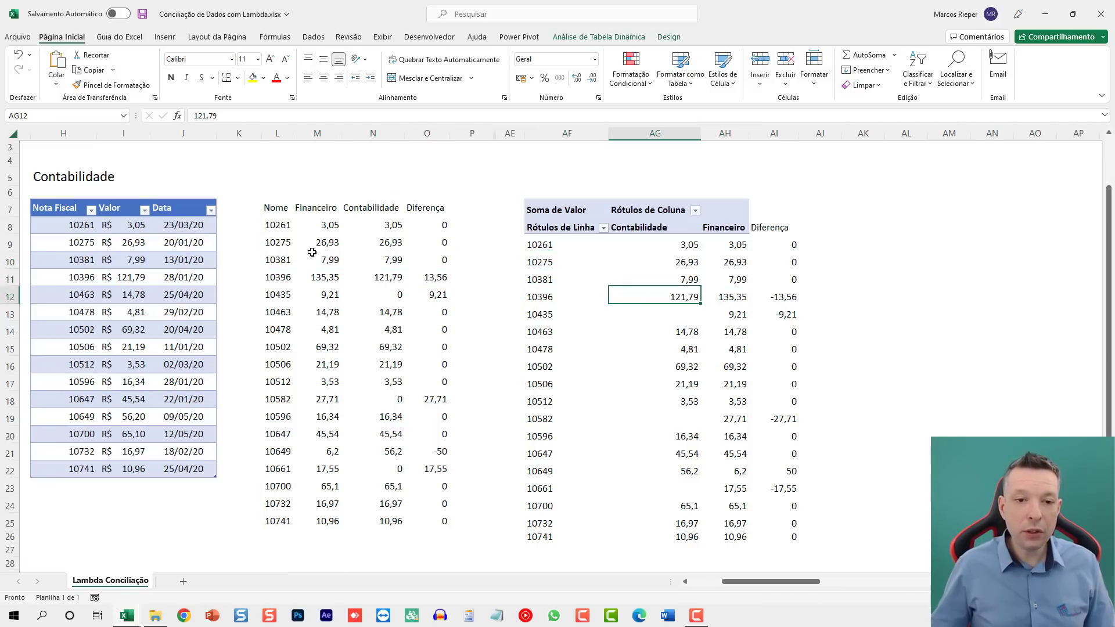
- Check the pivot table's Financeiro value and difference for invoice 10396 against the formula result, including its Diferença column
{"action": "left_click", "coordinate": [735, 299]}
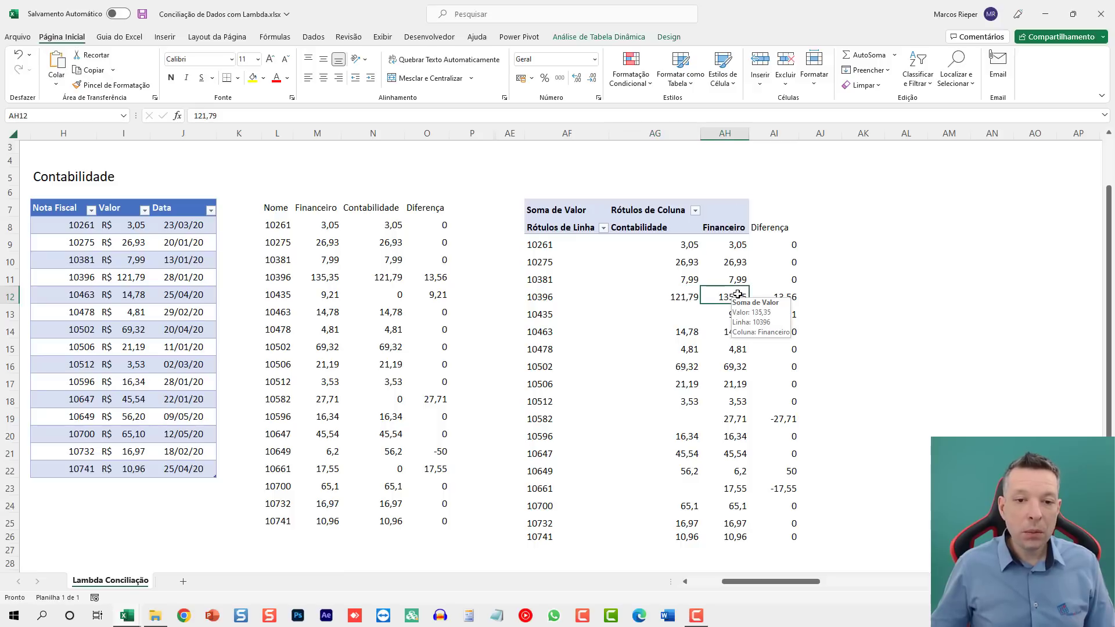
{"action": "left_click", "coordinate": [769, 297]}
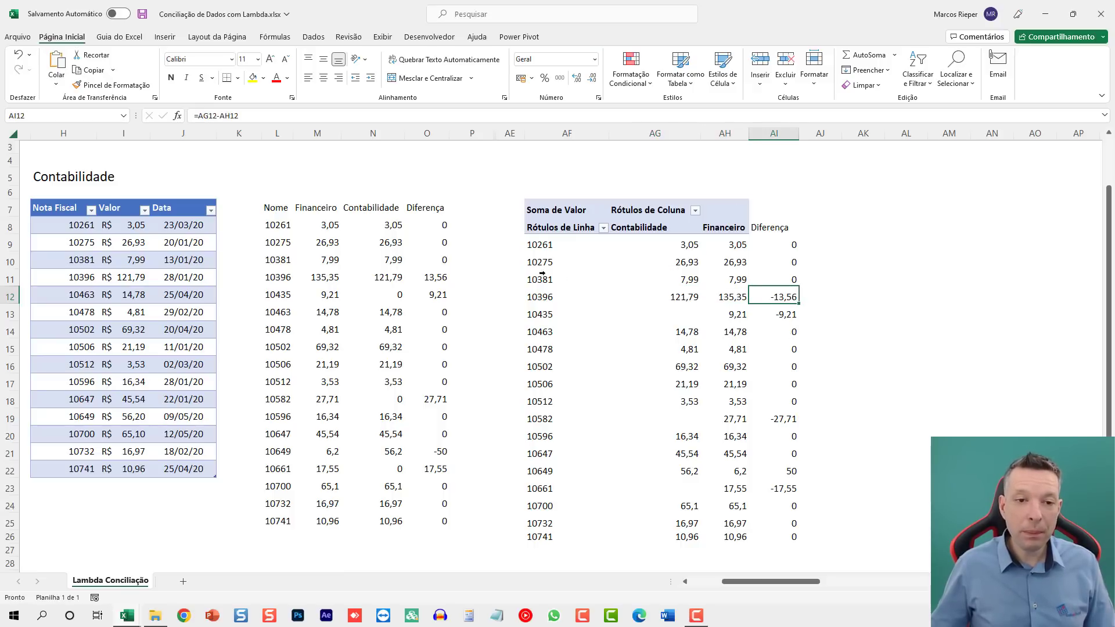
{"action": "left_click", "coordinate": [321, 230]}
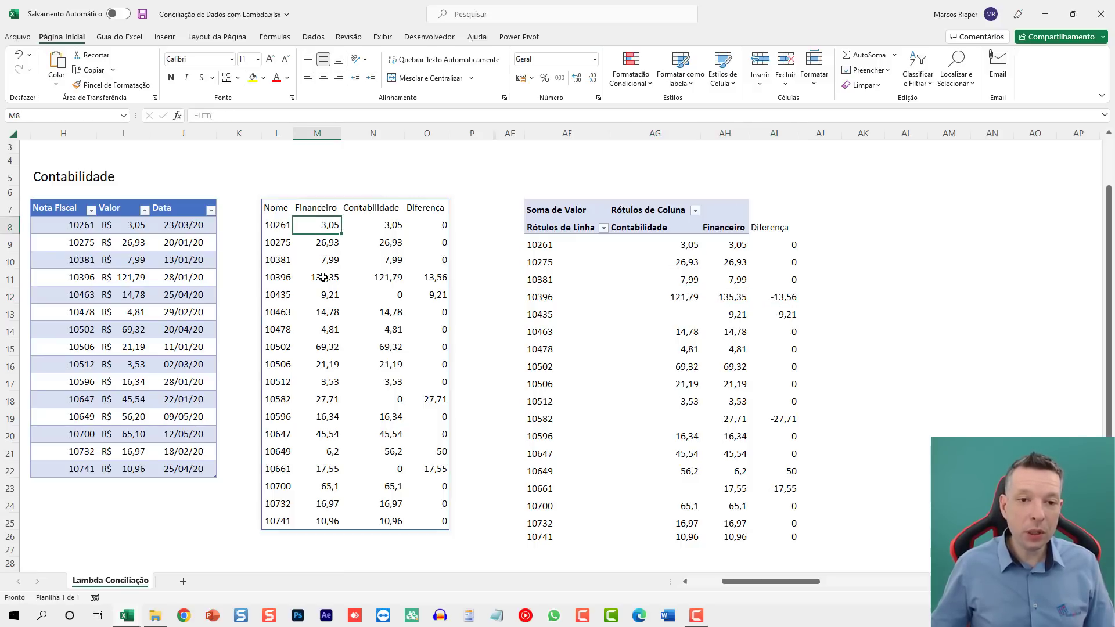
{"action": "key", "text": "Down"}
{"action": "key", "text": "Down"}
{"action": "key", "text": "Down"}
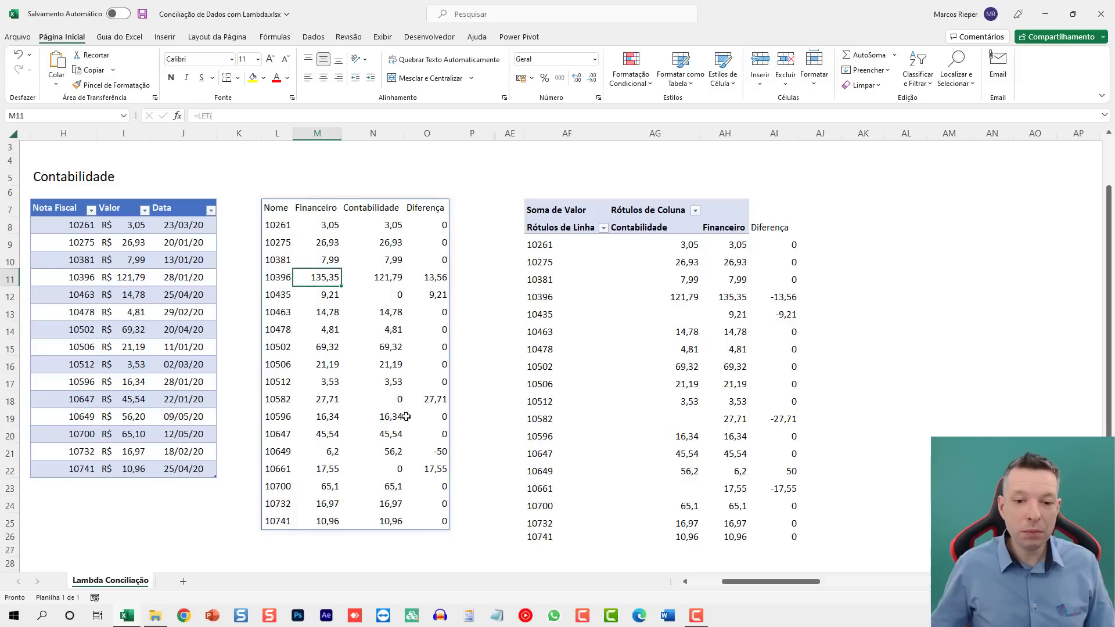
{"action": "left_click_drag", "start_coordinate": [432, 260], "coordinate": [434, 523]}
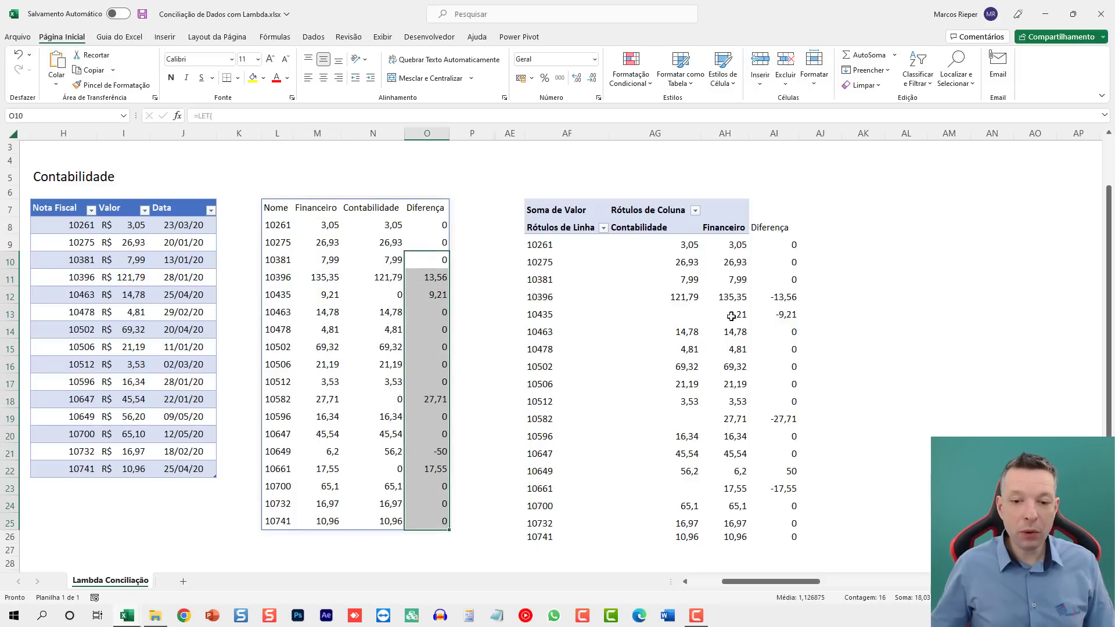
- Move the LET formula from L7 down to L8 so its header row lines up with the pivot table's headers
{"action": "left_click", "coordinate": [278, 225]}
{"action": "key", "text": "ctrl+c"}
{"action": "key", "text": "Return"}
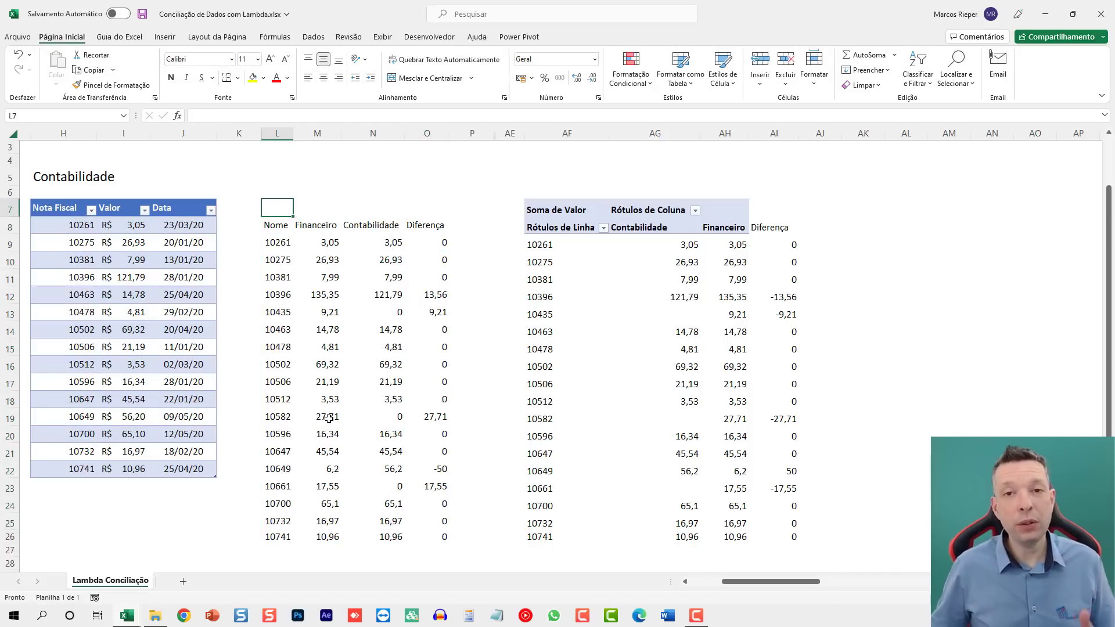
{"action": "left_click", "coordinate": [287, 237]}
{"action": "left_click", "coordinate": [281, 226]}
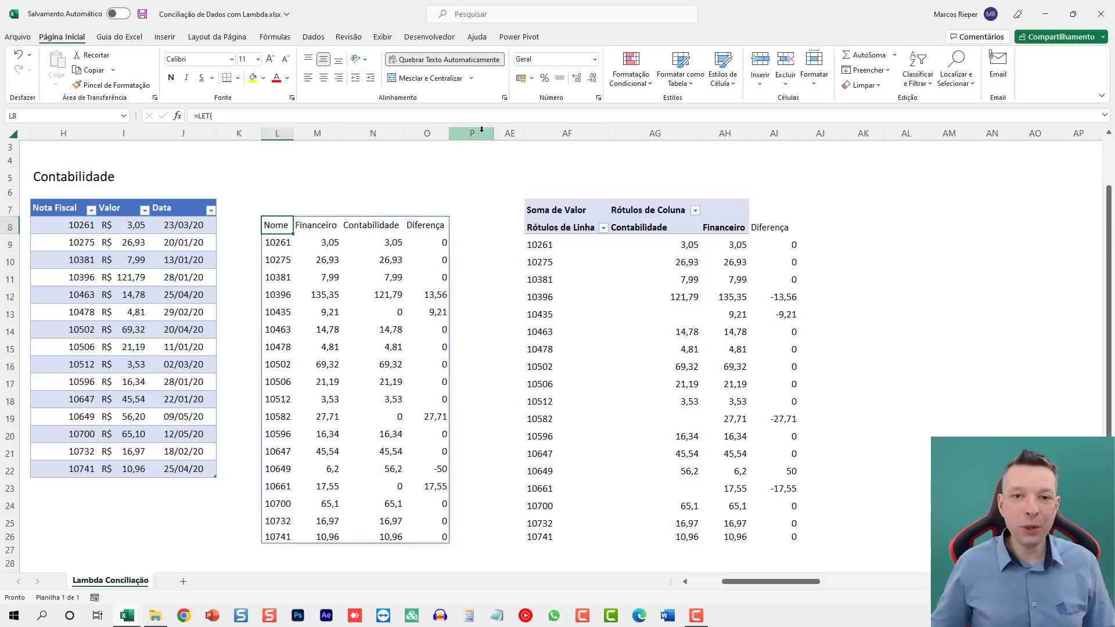
- Unhide columns Q to AD between the formula result and the pivot table
{"action": "left_click_drag", "start_coordinate": [472, 133], "coordinate": [540, 133]}
{"action": "right_click", "coordinate": [511, 134]}
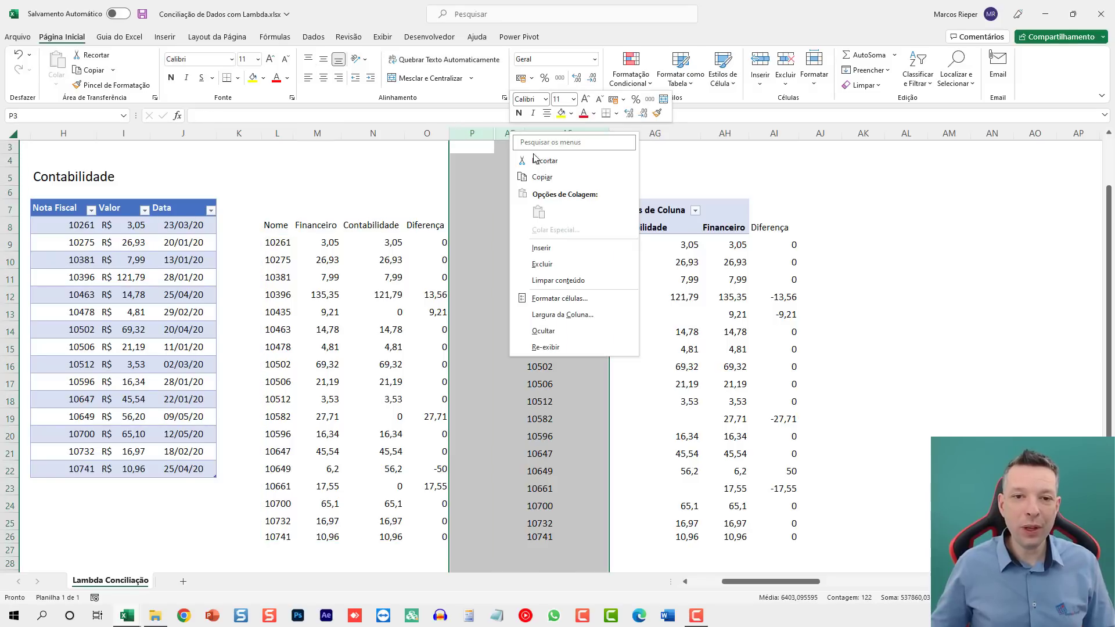
{"action": "left_click", "coordinate": [549, 346]}
{"action": "left_click", "coordinate": [503, 230]}
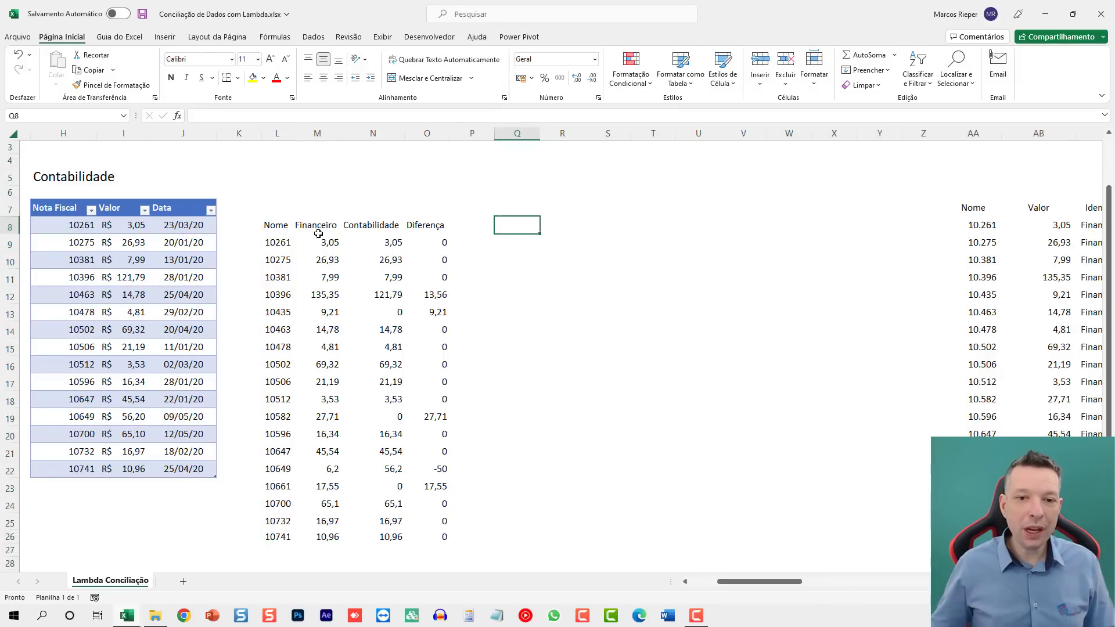
- Copy the full LET formula text from L8 and enter it as a second copy in Q8
{"action": "double_click", "coordinate": [279, 228]}
{"action": "key", "text": "Escape"}
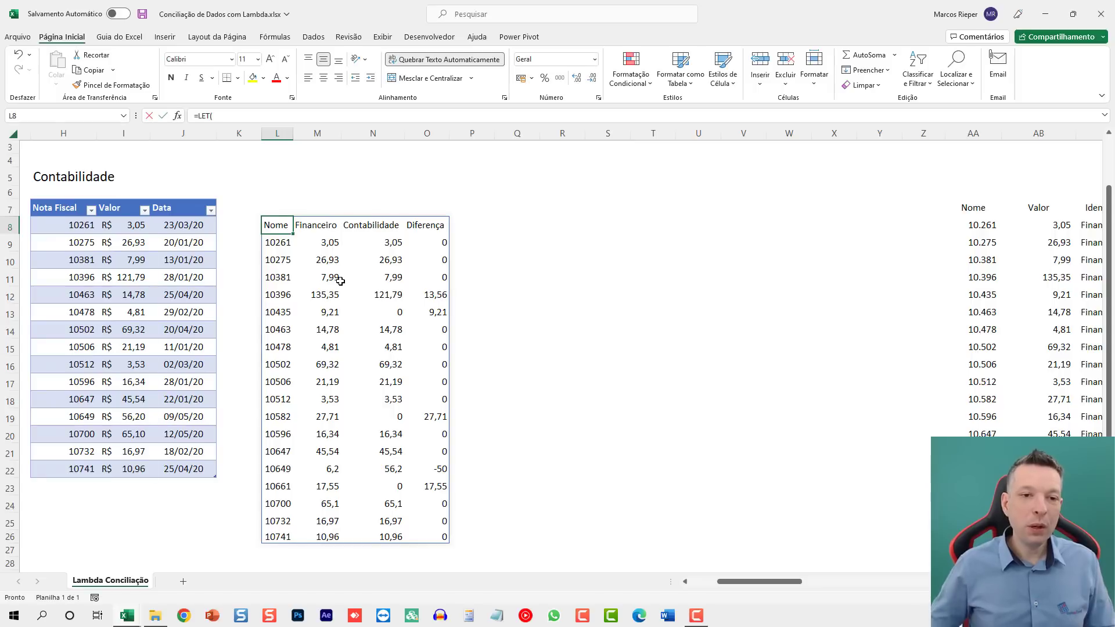
{"action": "key", "text": "F2"}
{"action": "key", "text": "ctrl+a"}
{"action": "key", "text": "Escape"}
{"action": "key", "text": "Right"}
{"action": "key", "text": "Right"}
{"action": "key", "text": "Right"}
{"action": "key", "text": "Right"}
{"action": "key", "text": "Right"}
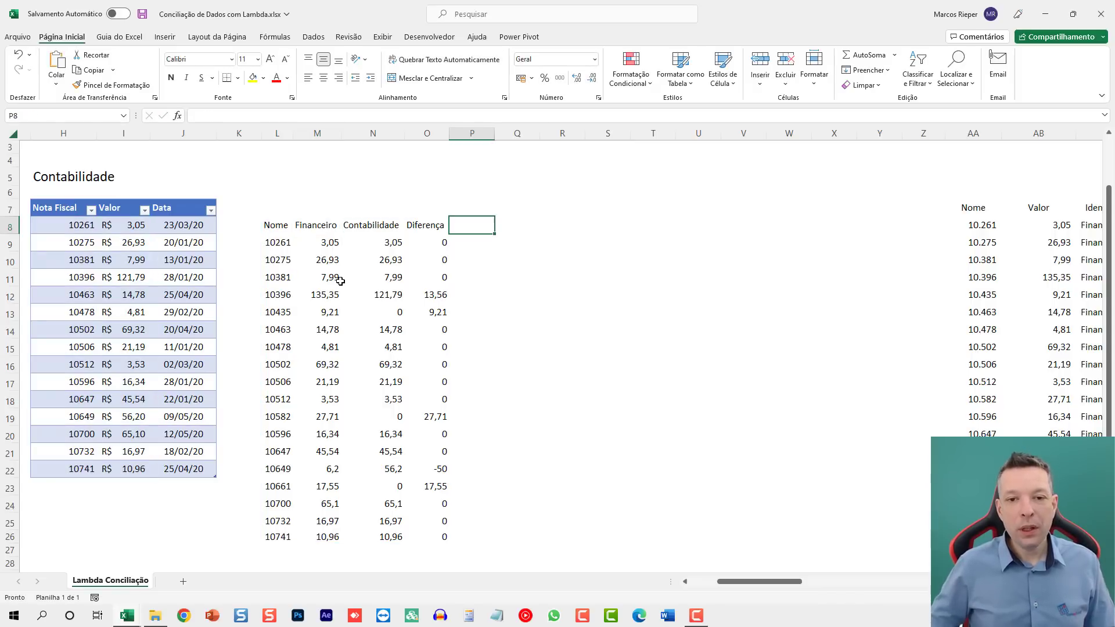
{"action": "key", "text": "F2"}
{"action": "key", "text": "ctrl+v"}
{"action": "key", "text": "ctrl+Return"}
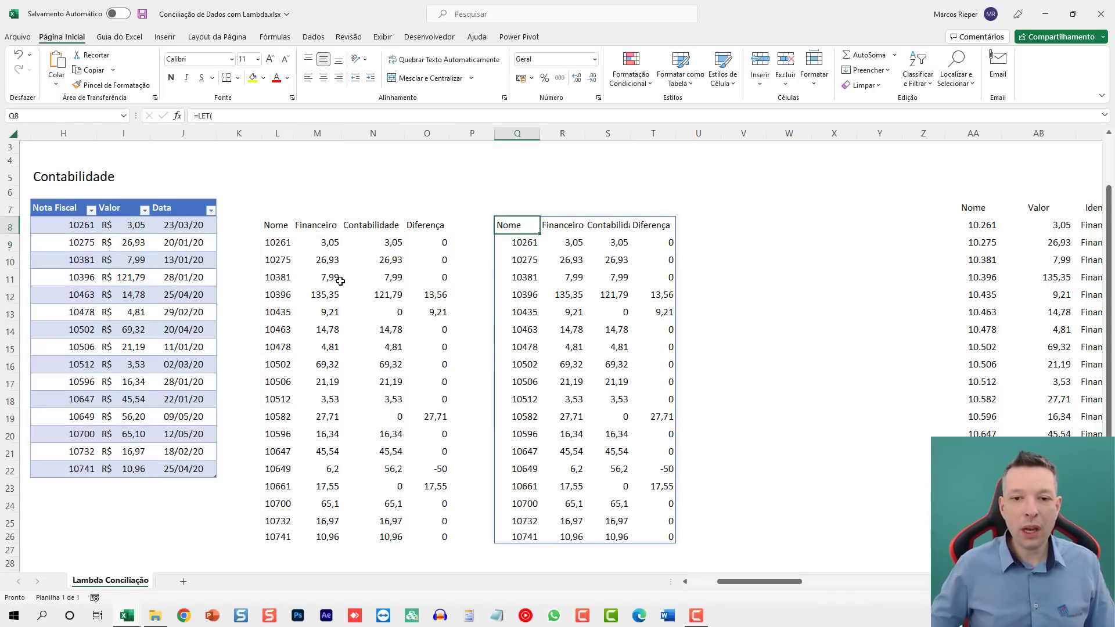
{"action": "key", "text": "F2"}
{"action": "key", "text": "Escape"}
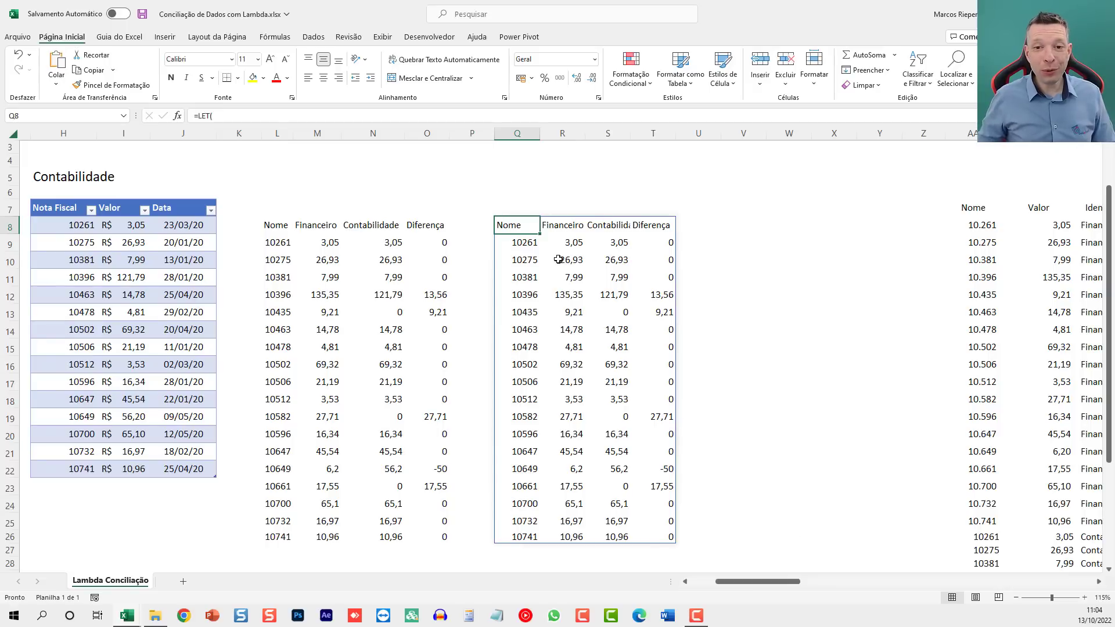
- In the Q8 formula, move LET to its own line and open a LAMBDA function before it
{"action": "key", "text": "F2"}
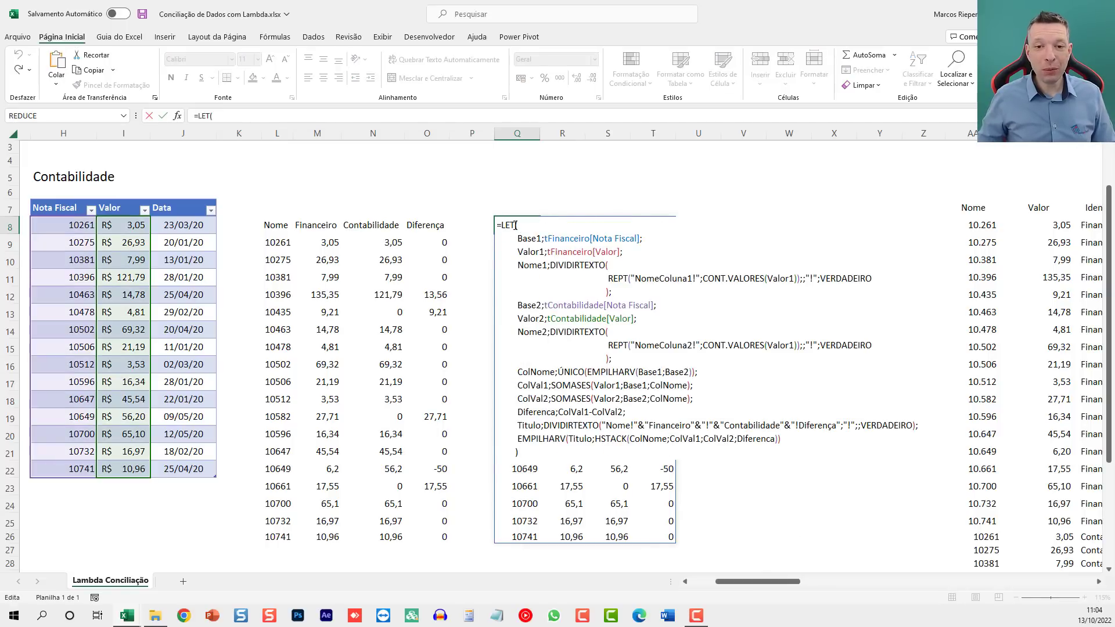
{"action": "key", "text": "alt+Return"}
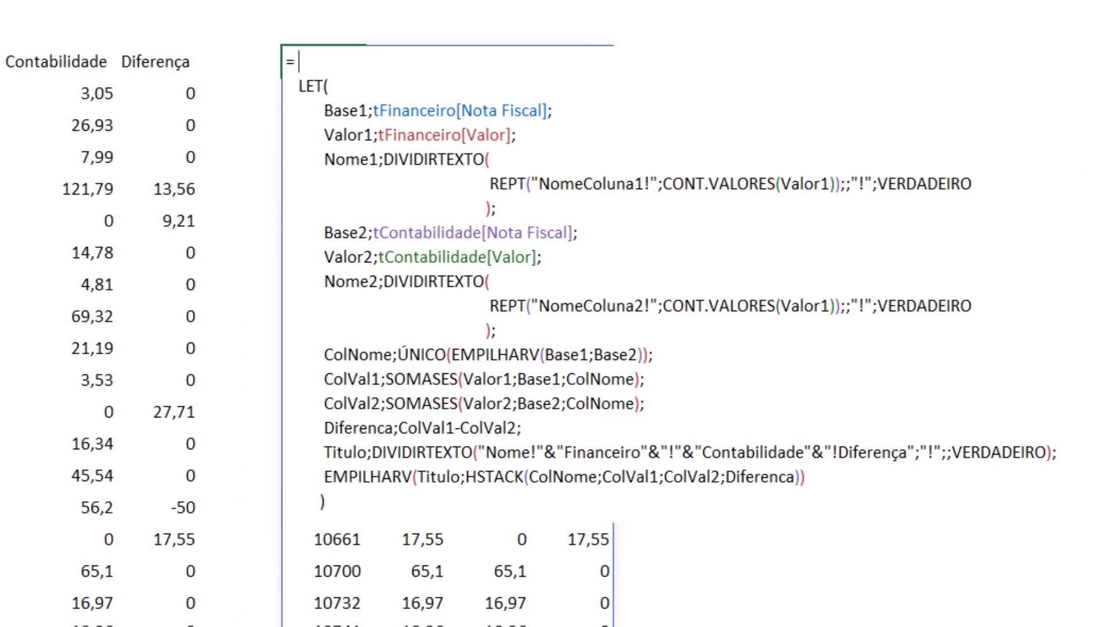
{"action": "type", "text": "LAMBDA"}
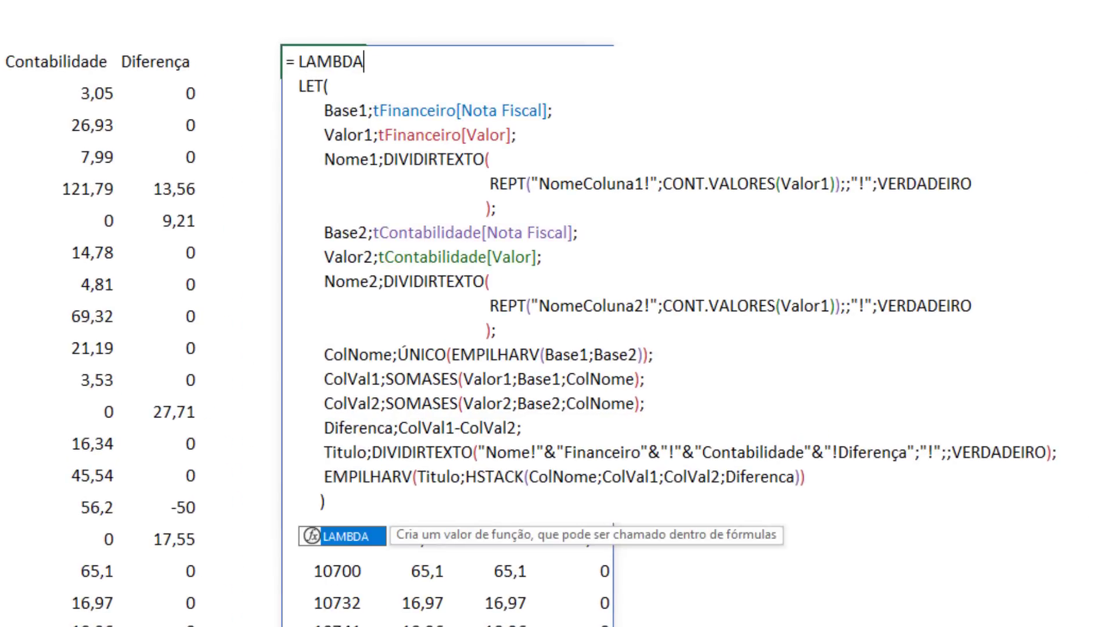
{"action": "type", "text": "("}
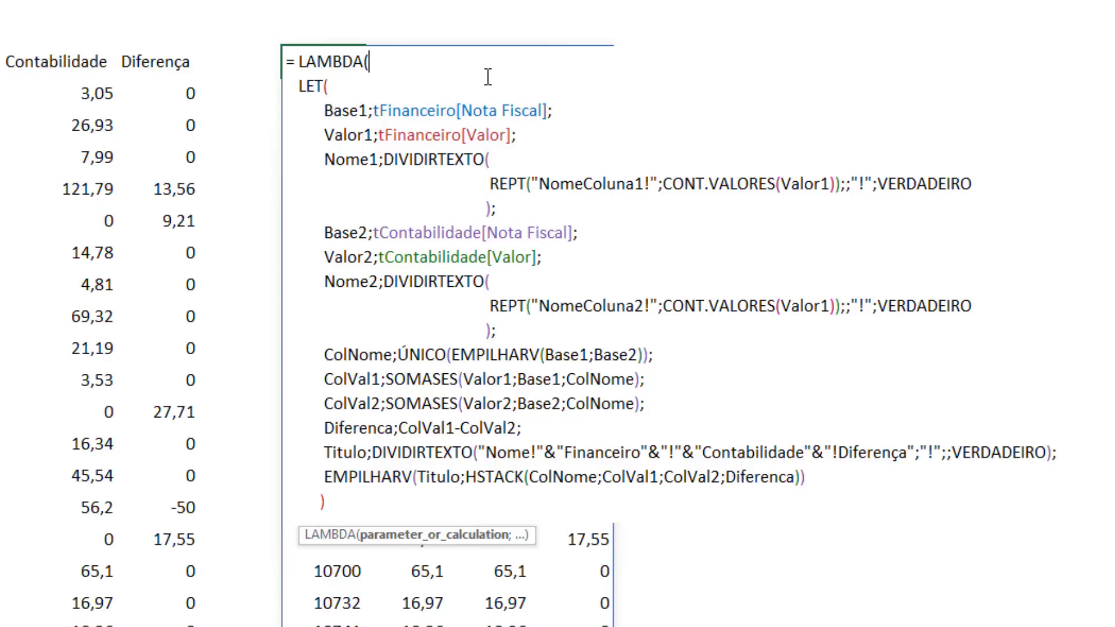
- Declare the LAMBDA parameters NomeCol1, ValorCol1, NomeCol2, ValorCol2, Titulo1 and Titulo2 ahead of LET
{"action": "type", "text": "NomeCol1;"}
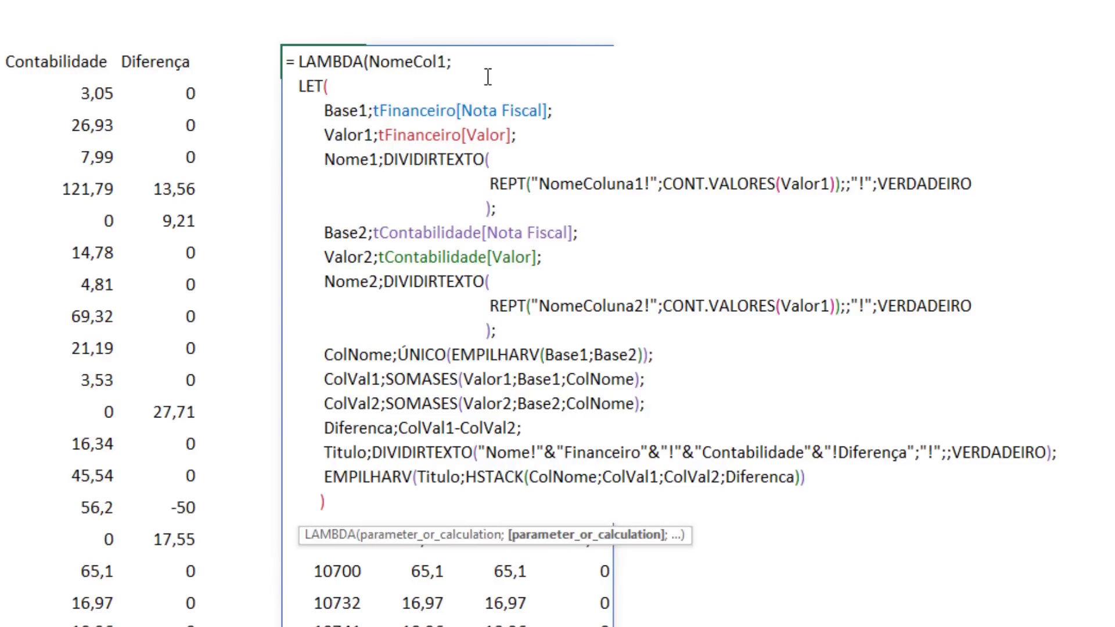
{"action": "type", "text": "ValorC"}
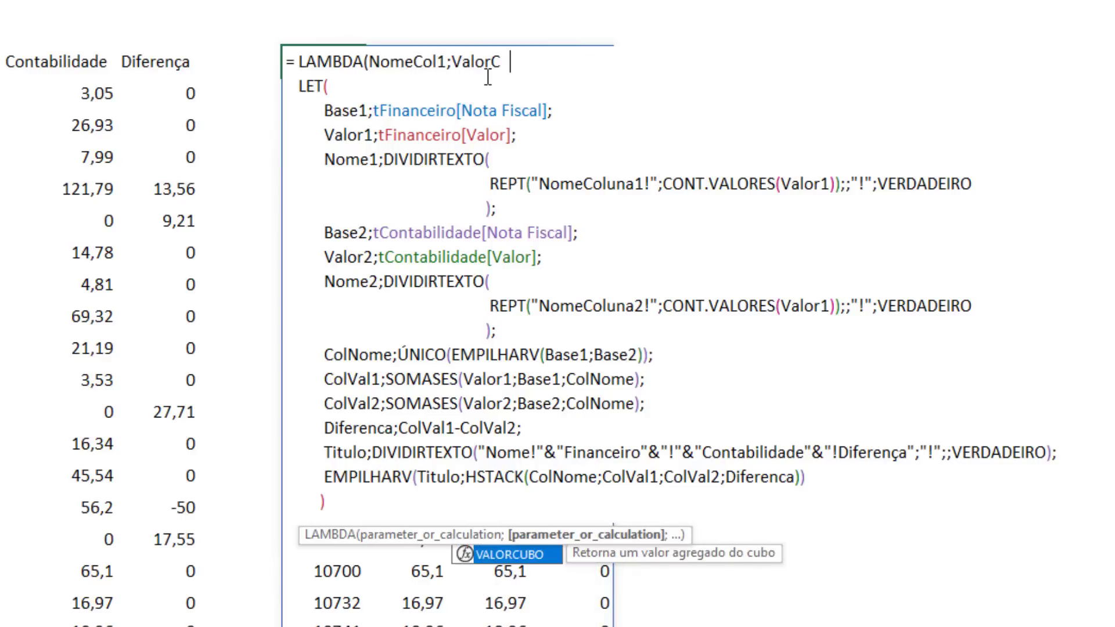
{"action": "type", "text": "ol1;"}
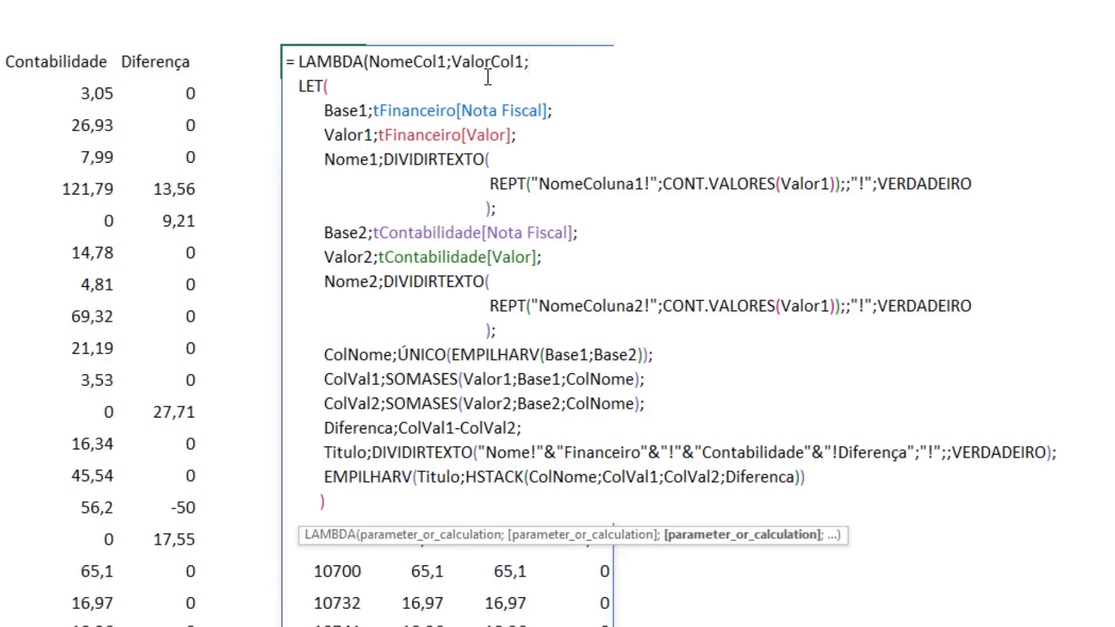
{"action": "type", "text": "NomeCo"}
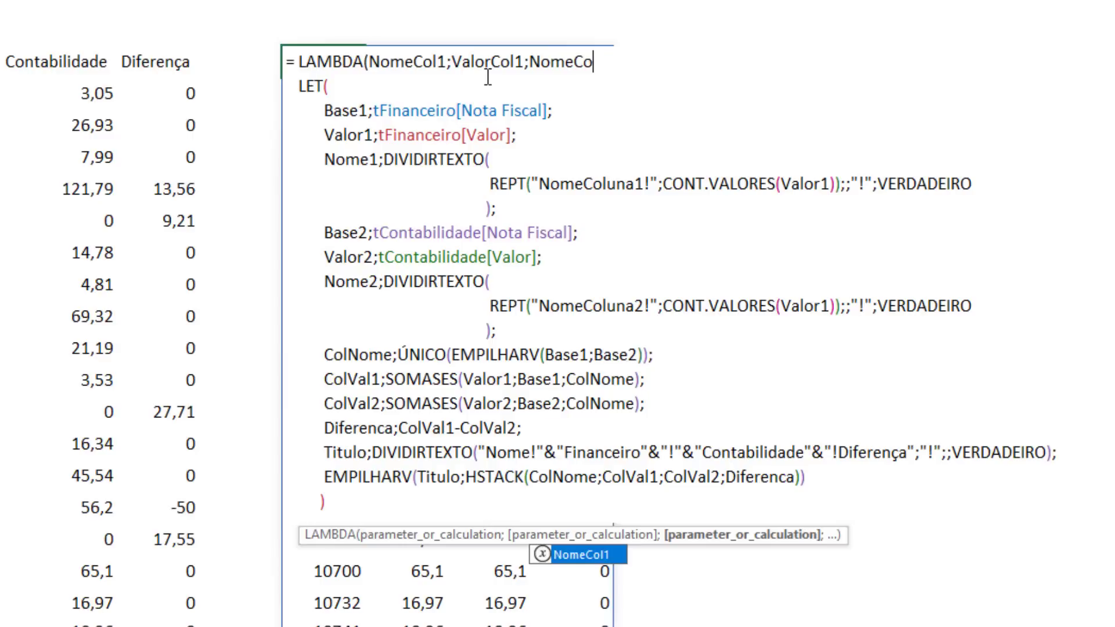
{"action": "type", "text": "l2"}
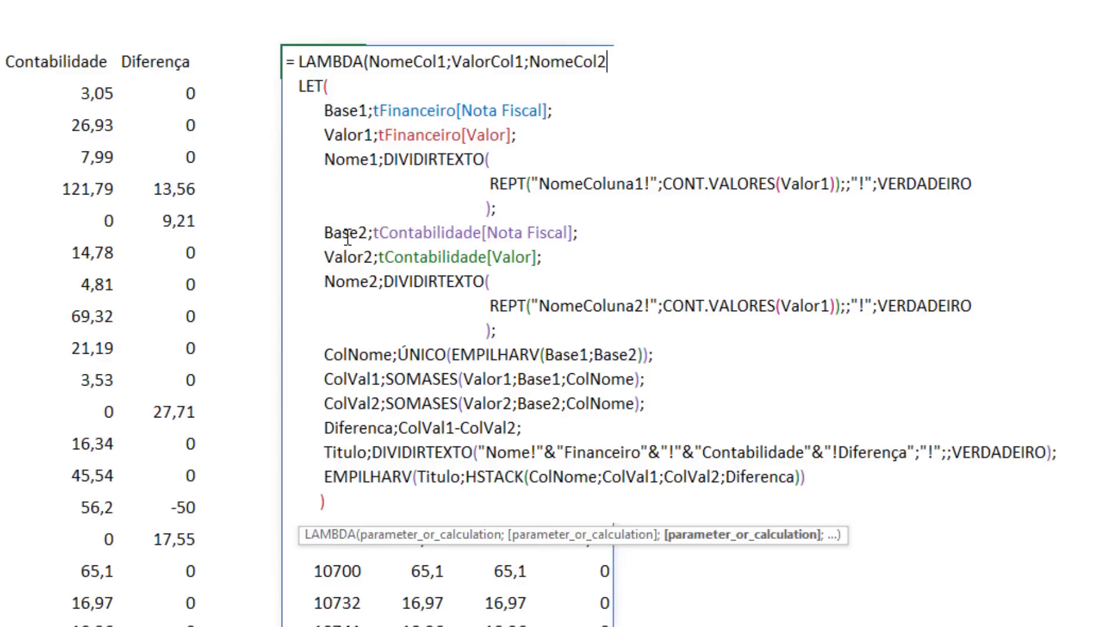
{"action": "type", "text": ";ValorC"}
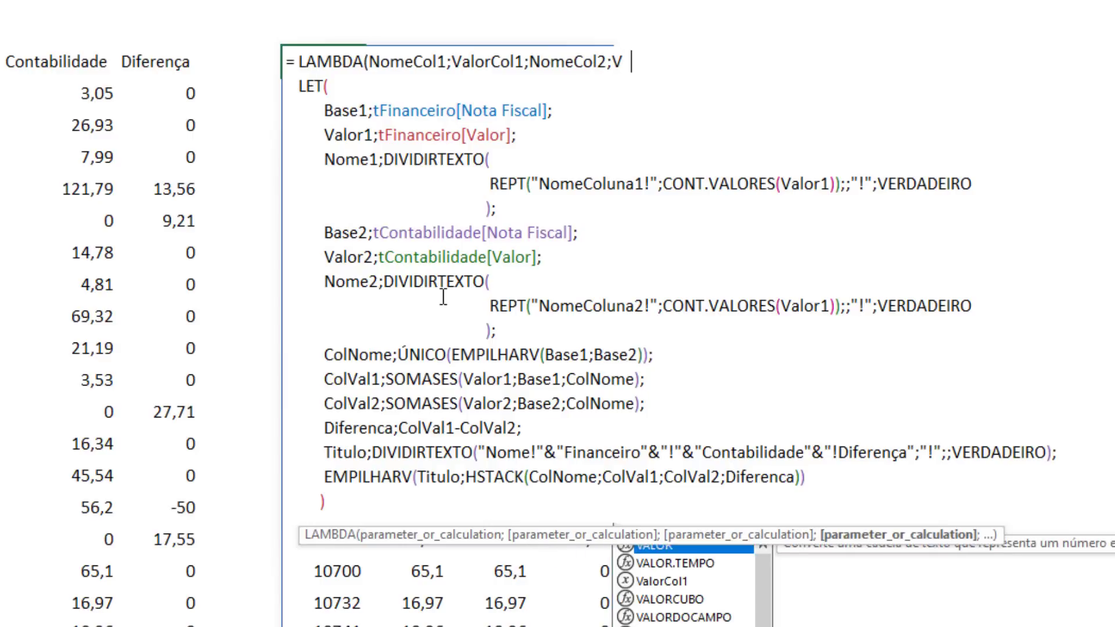
{"action": "type", "text": "ol2;"}
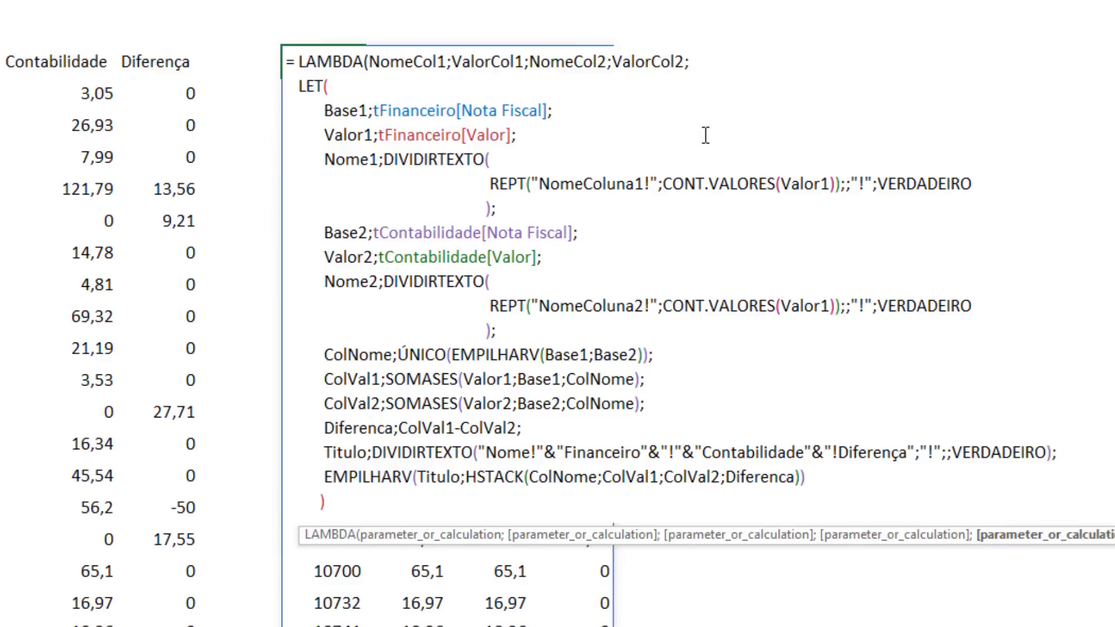
{"action": "type", "text": "Titulo1;Titulo2;"}
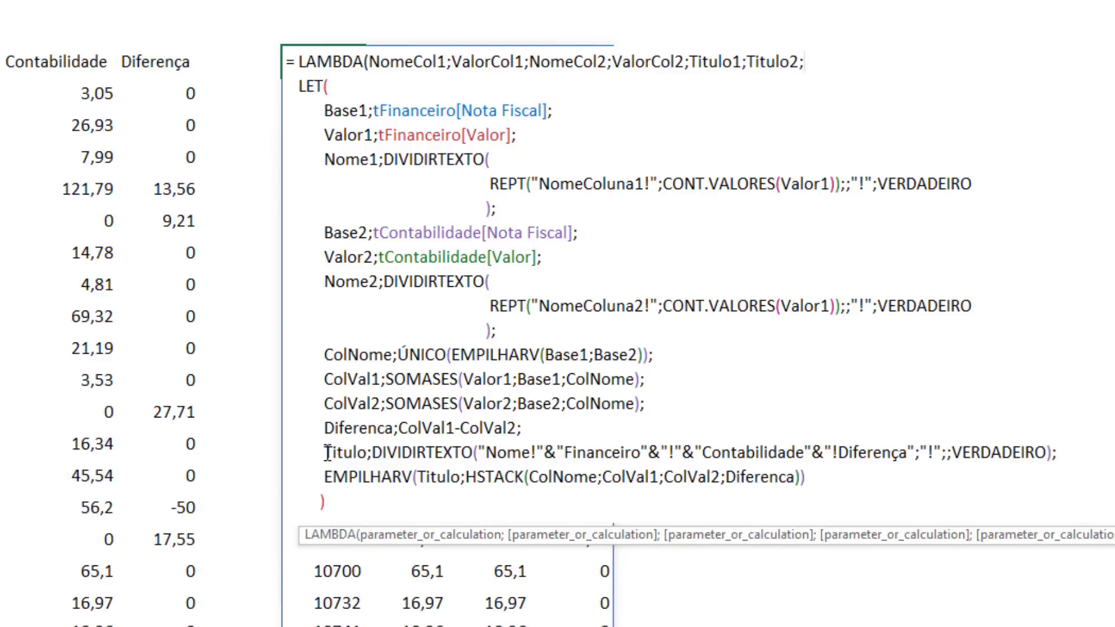
- Replace the tFinanceiro references of Base1 and Valor1 with the parameters NomeCol1 and ValorCol1
{"action": "double_click", "coordinate": [407, 62]}
{"action": "key", "text": "ctrl+c"}
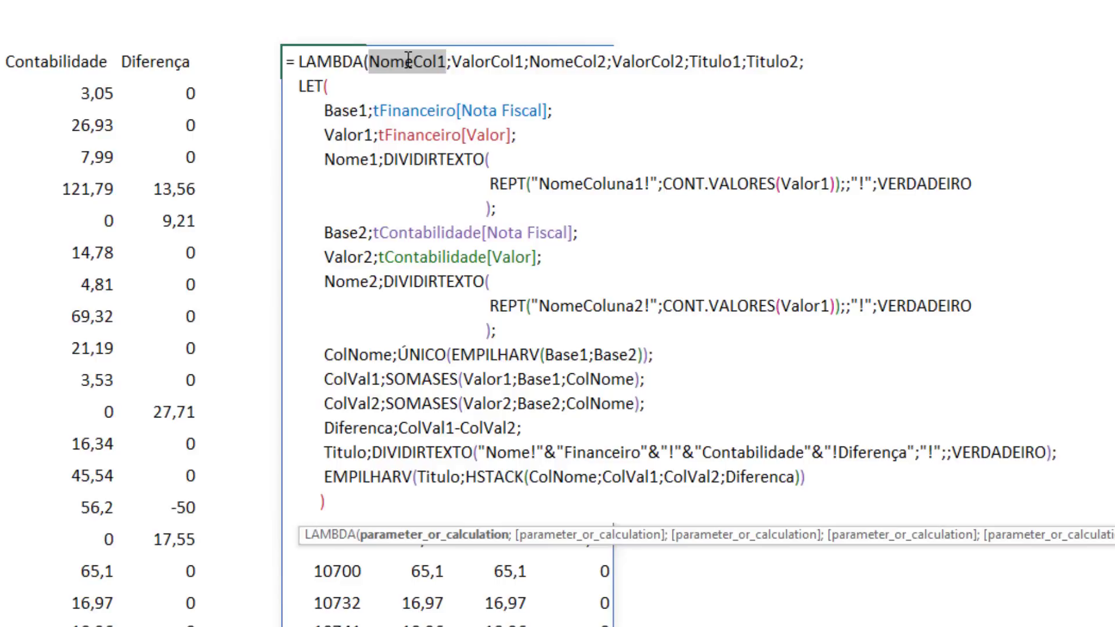
{"action": "double_click", "coordinate": [408, 110]}
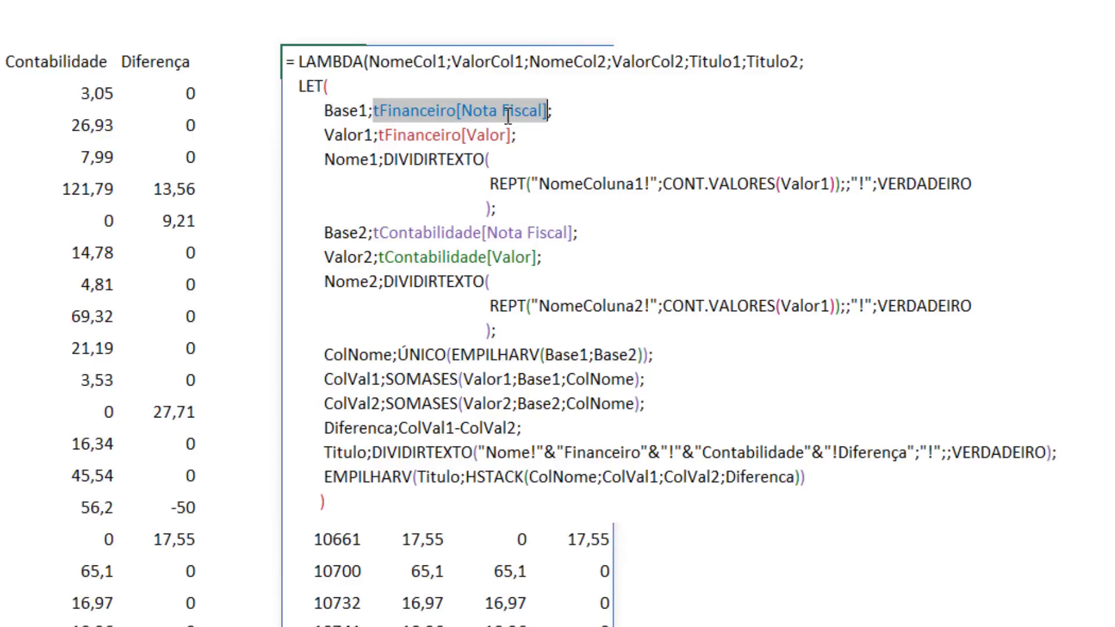
{"action": "key", "text": "ctrl+v"}
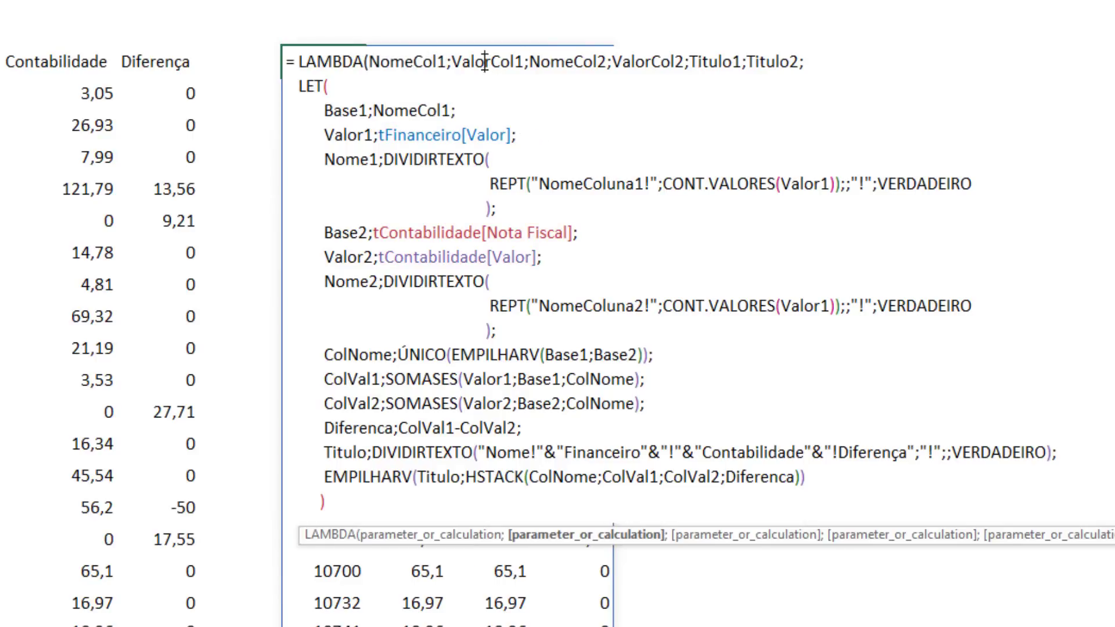
{"action": "double_click", "coordinate": [489, 62]}
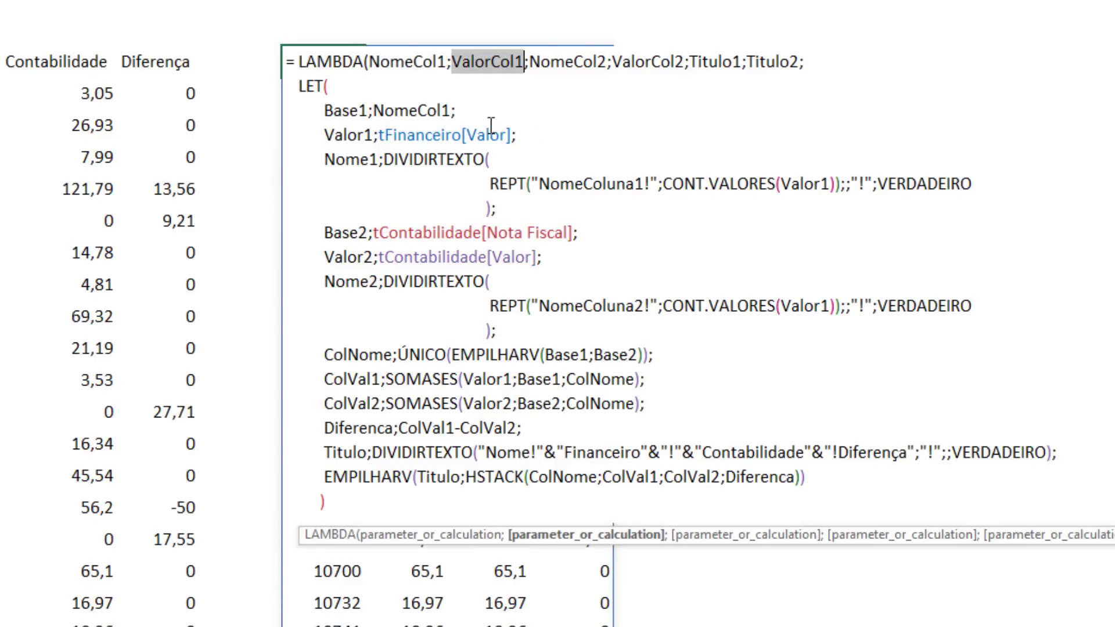
{"action": "double_click", "coordinate": [428, 135]}
{"action": "type", "text": "ValorCol1"}
- Replace the tContabilidade references of Base2 and Valor2 with the parameters NomeCol2 and ValorCol2
{"action": "double_click", "coordinate": [546, 62]}
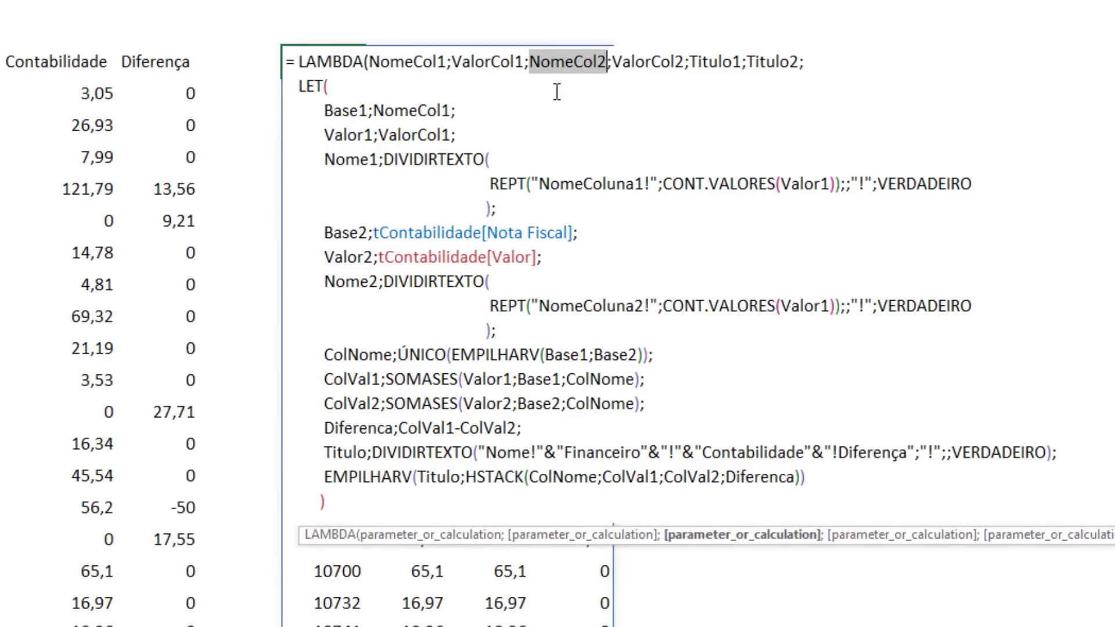
{"action": "key", "text": "ctrl+c"}
{"action": "double_click", "coordinate": [483, 232]}
{"action": "key", "text": "ctrl+v"}
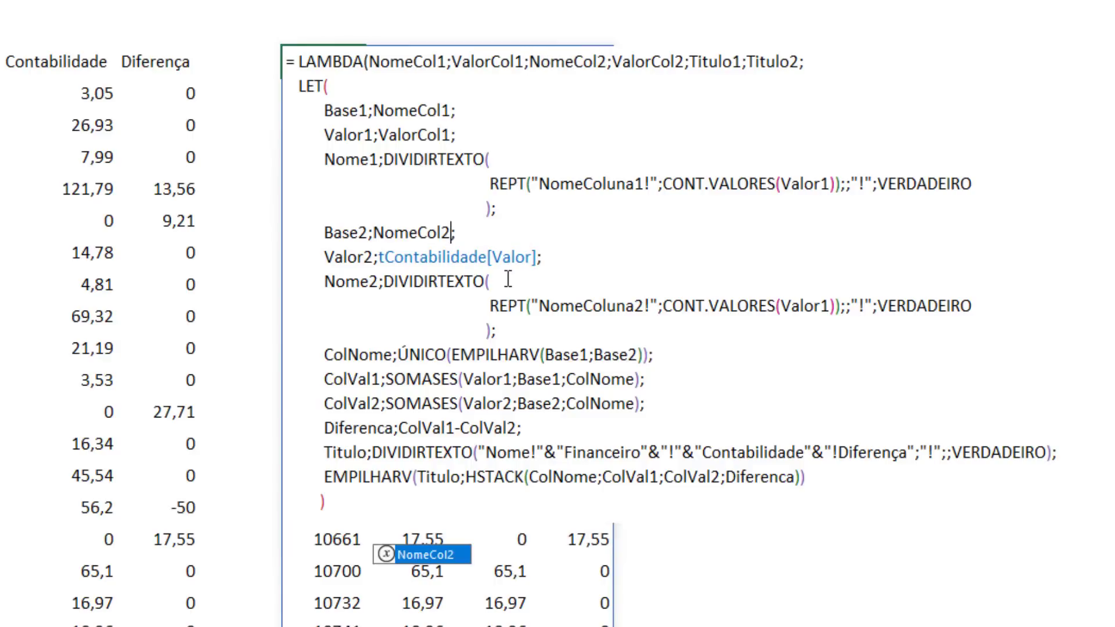
{"action": "double_click", "coordinate": [654, 62]}
{"action": "key", "text": "ctrl+c"}
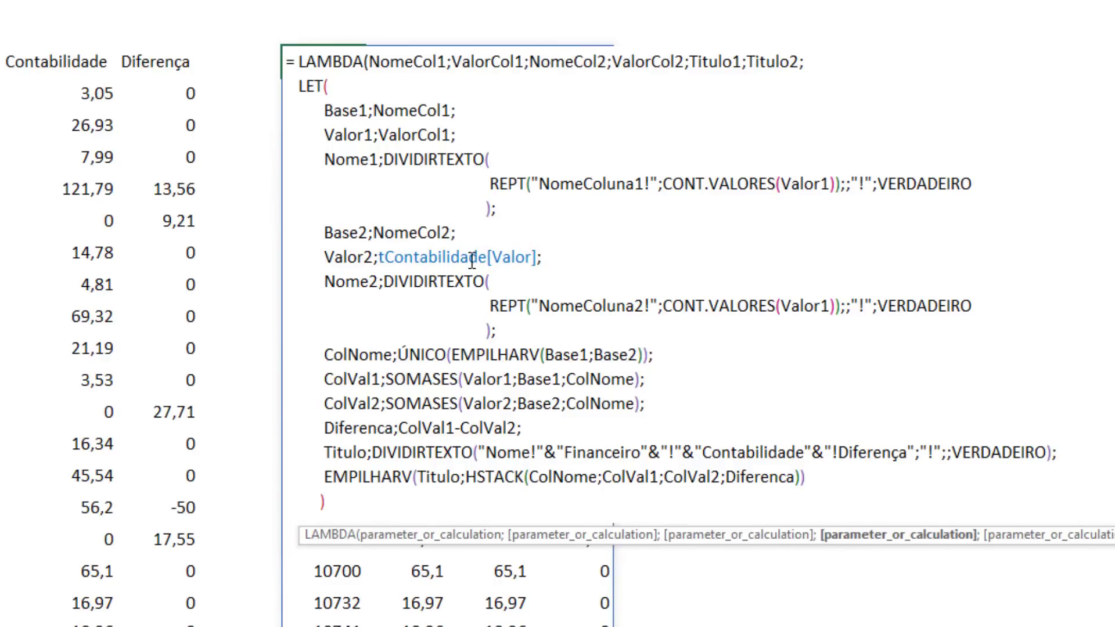
{"action": "double_click", "coordinate": [471, 257]}
{"action": "key", "text": "ctrl+v"}
- Replace the quoted "Financeiro" text in the Titulo definition with the parameter Titulo1, without quotation marks
{"action": "double_click", "coordinate": [719, 62]}
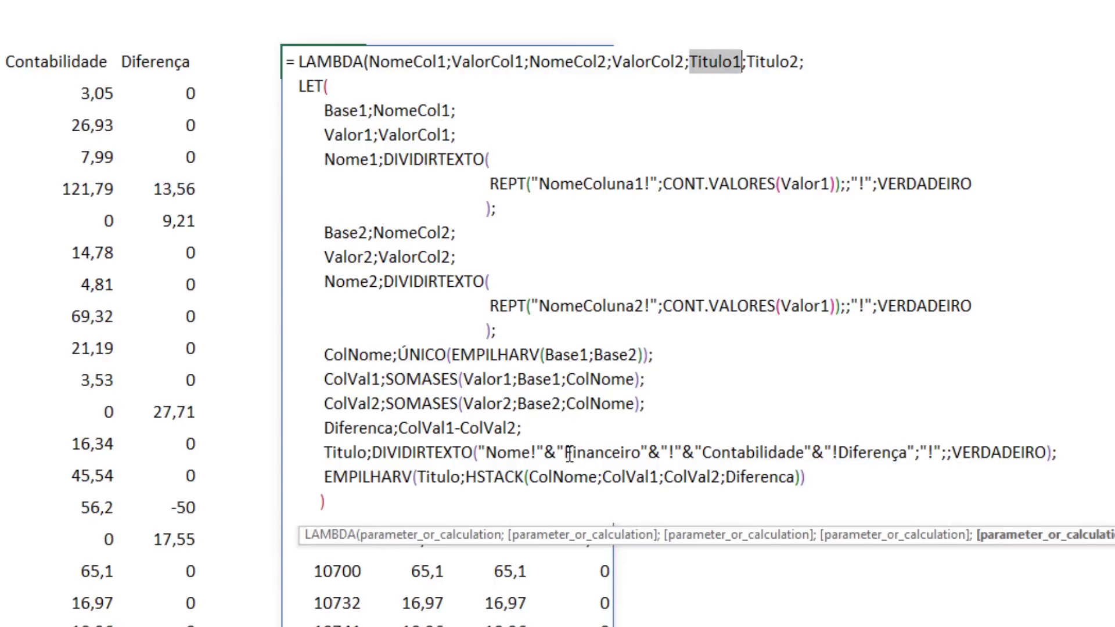
{"action": "left_click_drag", "start_coordinate": [559, 452], "coordinate": [641, 452]}
{"action": "key", "text": "ctrl+v"}
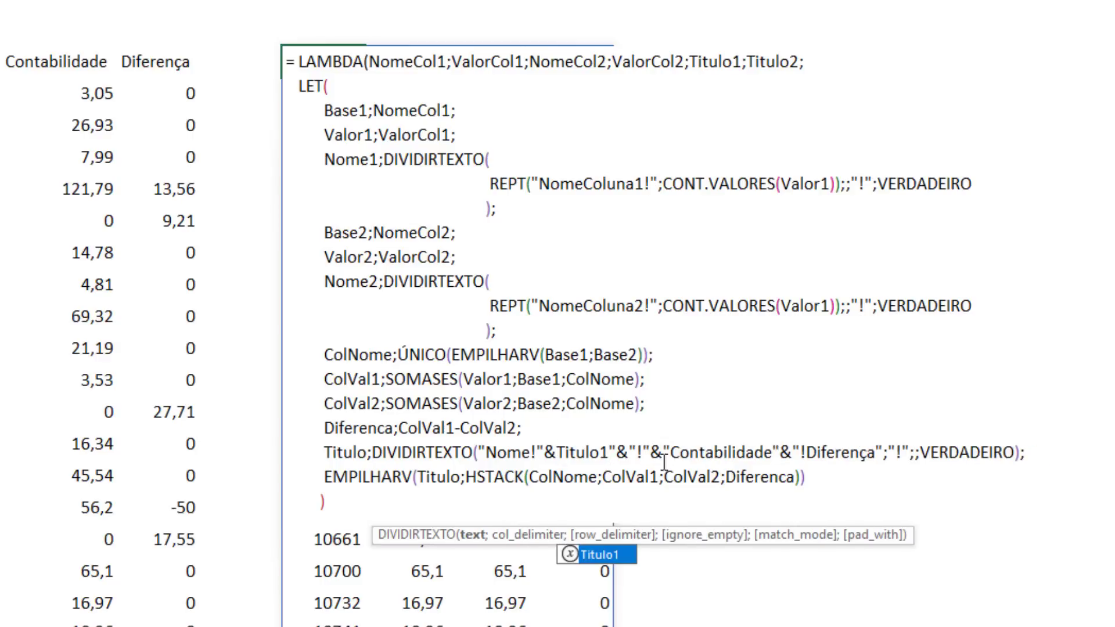
{"action": "key", "text": "Delete"}
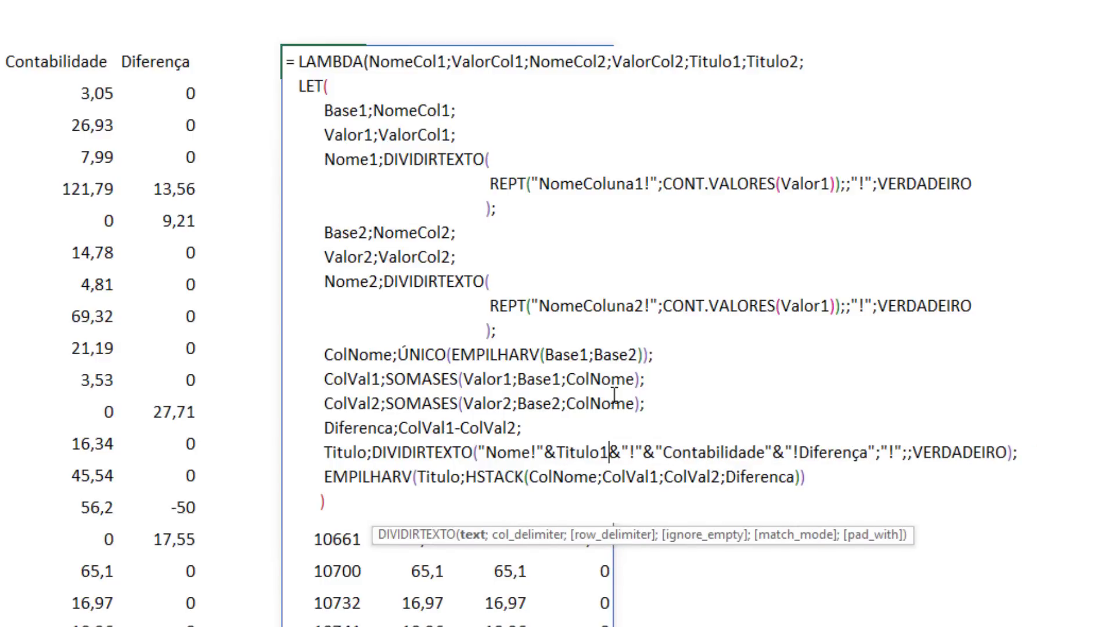
- Replace the quoted "Contabilidade" text in the Titulo definition with the parameter Titulo2, then enter the formula, accepting the proposed correction
{"action": "double_click", "coordinate": [754, 61]}
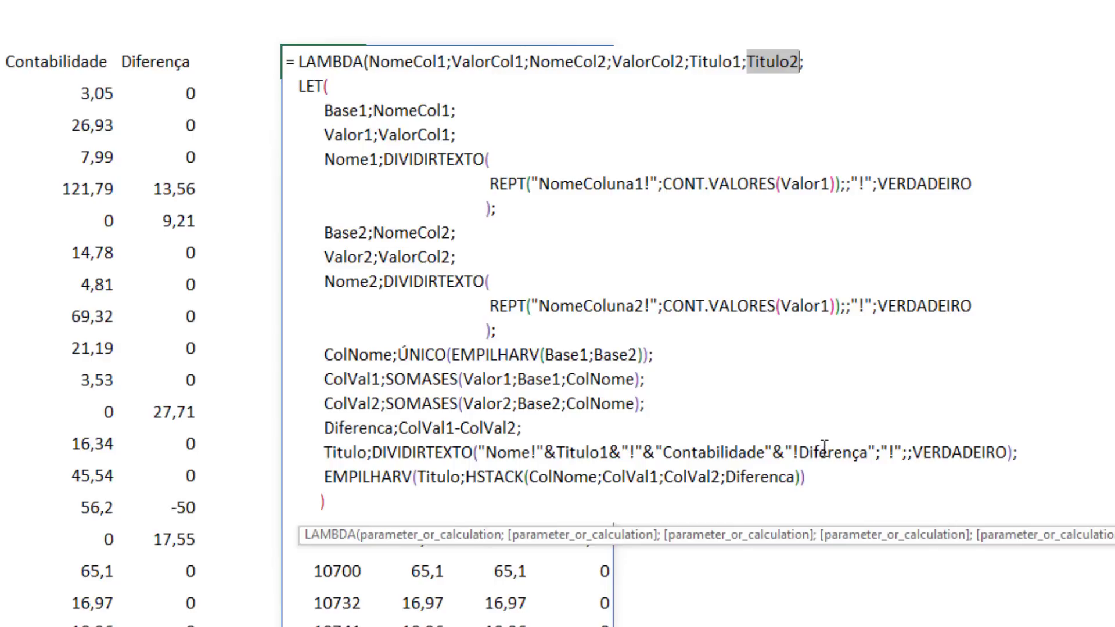
{"action": "left_click_drag", "start_coordinate": [655, 454], "coordinate": [773, 455]}
{"action": "type", "text": "Titulo2"}
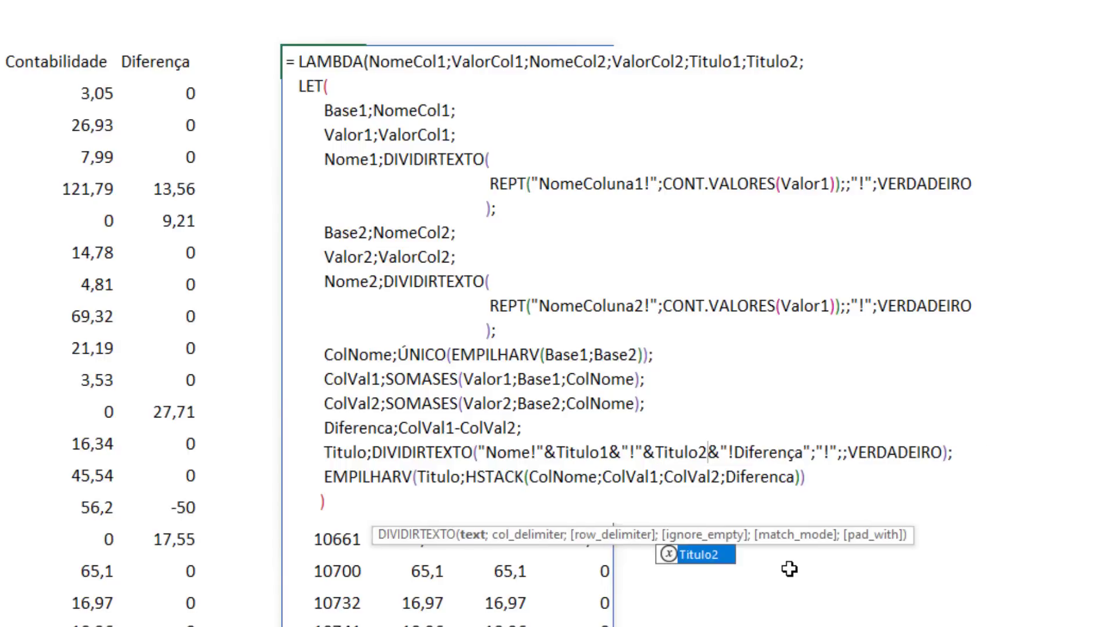
{"action": "key", "text": "Return"}
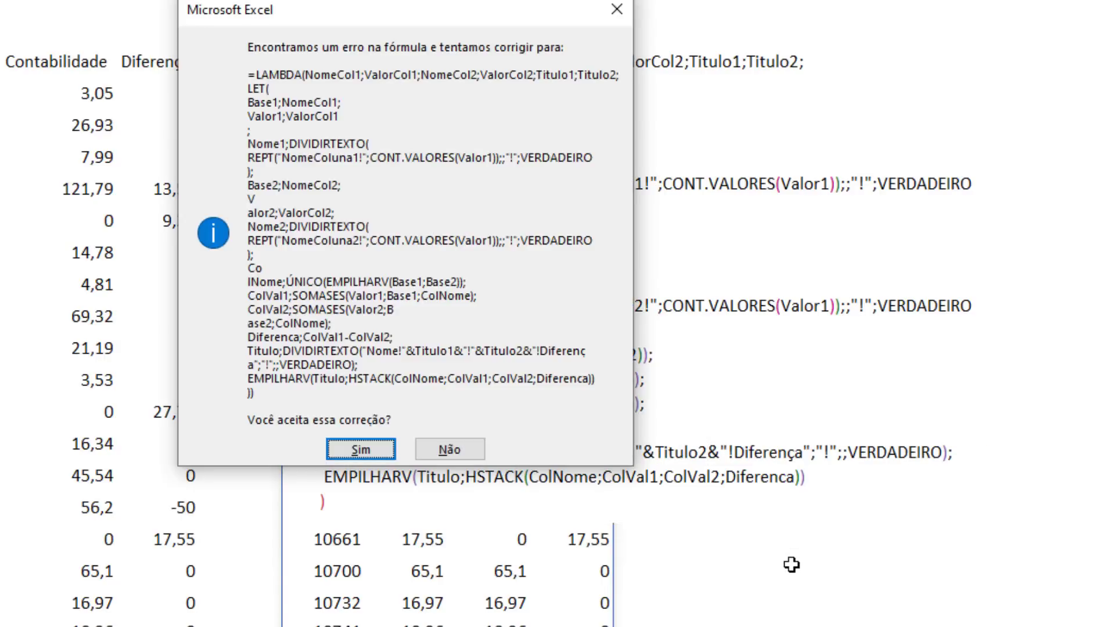
{"action": "key", "text": "Return"}
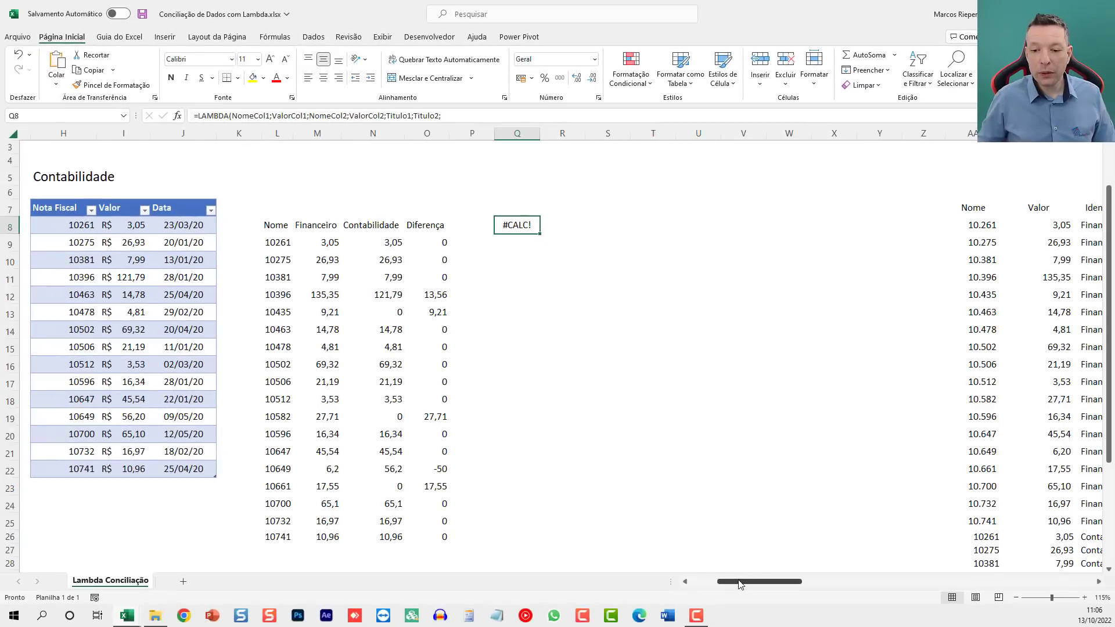
- Hide columns L through O with the earlier reconciliation result, and also the empty column P
{"action": "left_click_drag", "start_coordinate": [745, 583], "coordinate": [725, 585]}
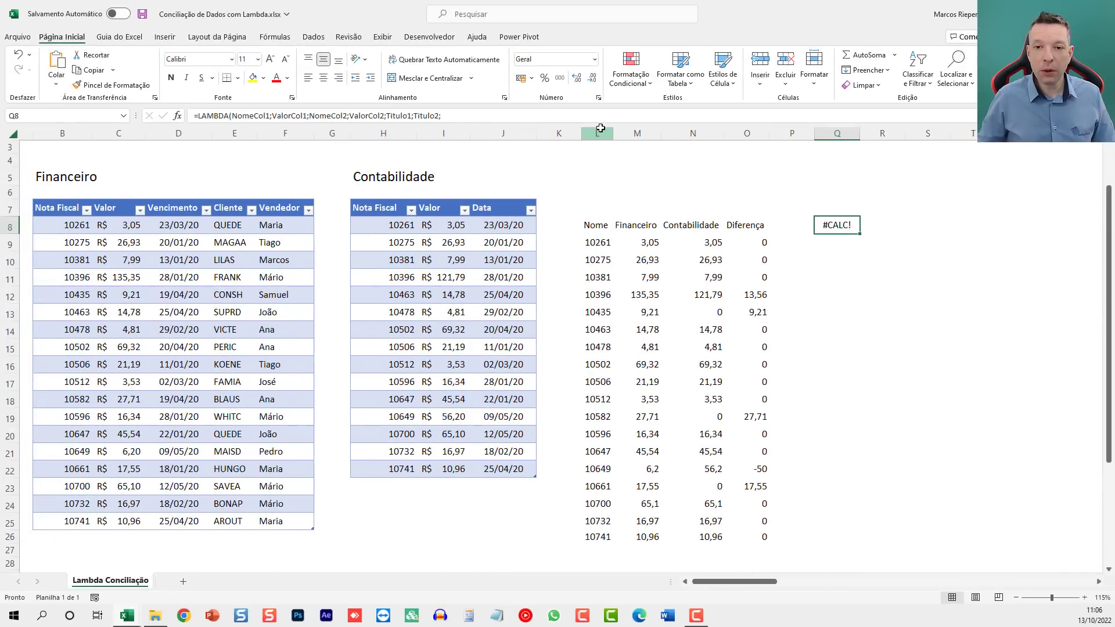
{"action": "left_click_drag", "start_coordinate": [597, 133], "coordinate": [748, 133]}
{"action": "right_click", "coordinate": [747, 133]}
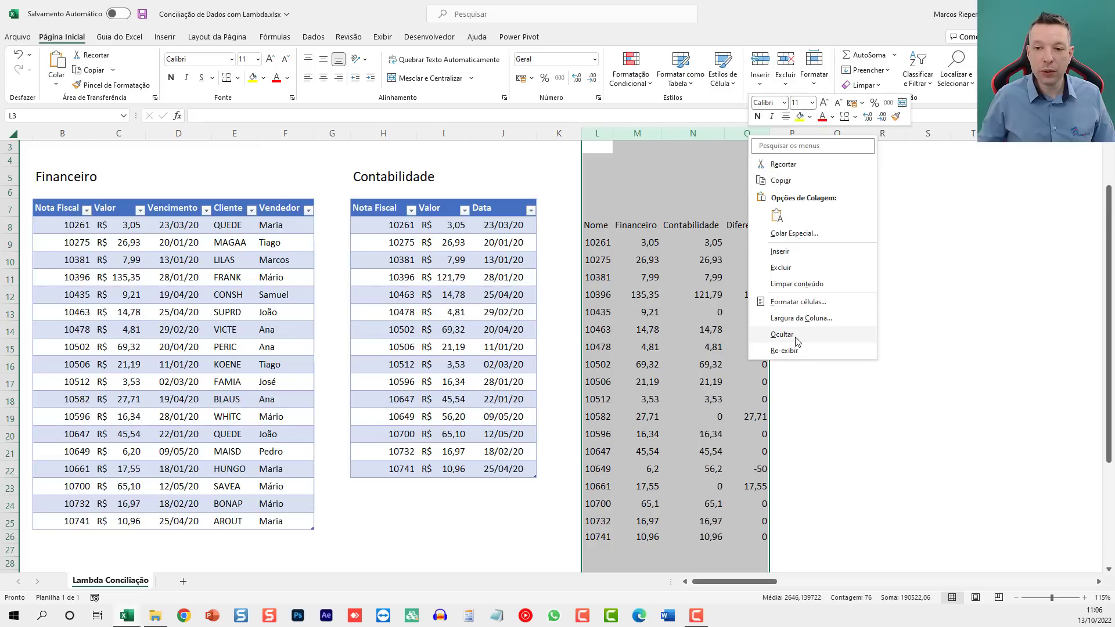
{"action": "left_click", "coordinate": [778, 335]}
{"action": "left_click", "coordinate": [665, 219]}
{"action": "right_click", "coordinate": [604, 133]}
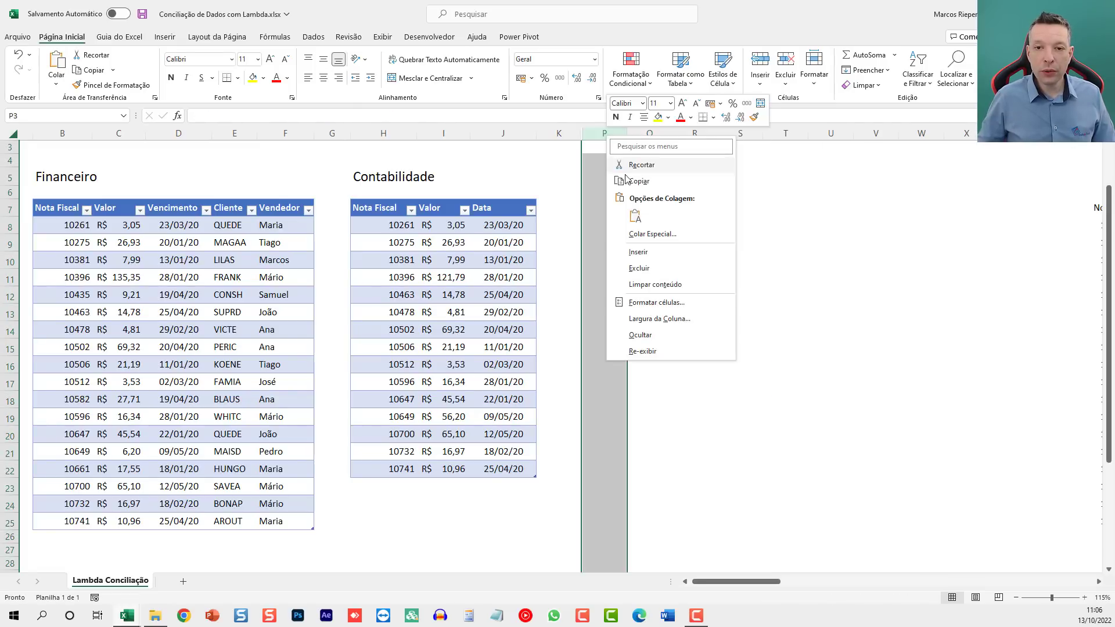
{"action": "left_click", "coordinate": [641, 337]}
- Append a call to the LAMBDA in Q8, passing tFinanceiro[Nota Fiscal] and tFinanceiro[Valor] as the first two arguments
{"action": "double_click", "coordinate": [608, 226]}
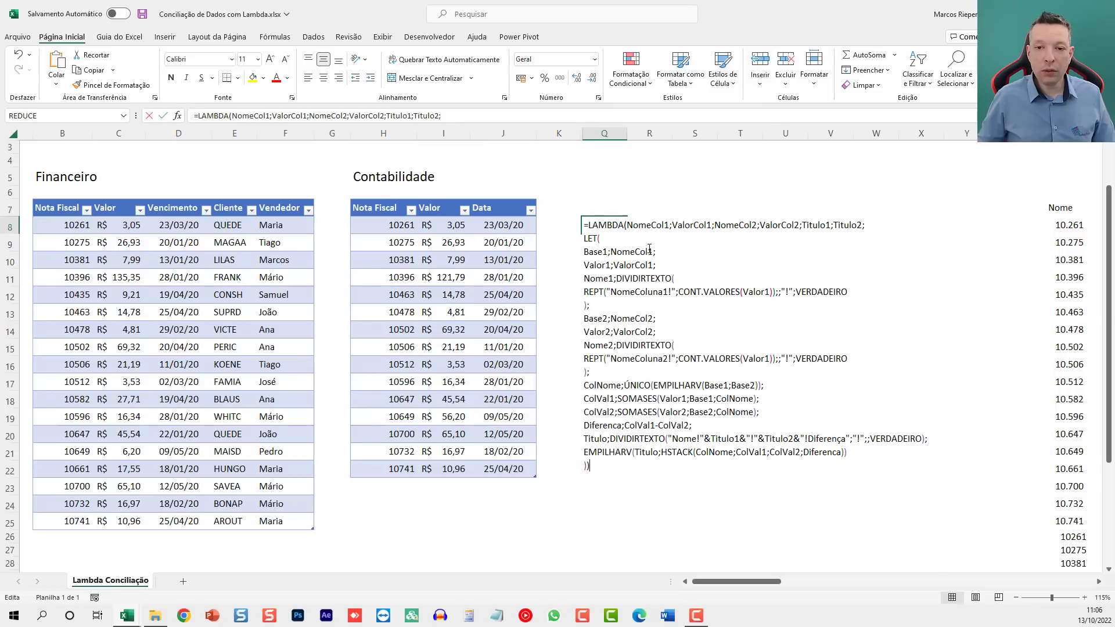
{"action": "left_click", "coordinate": [609, 467]}
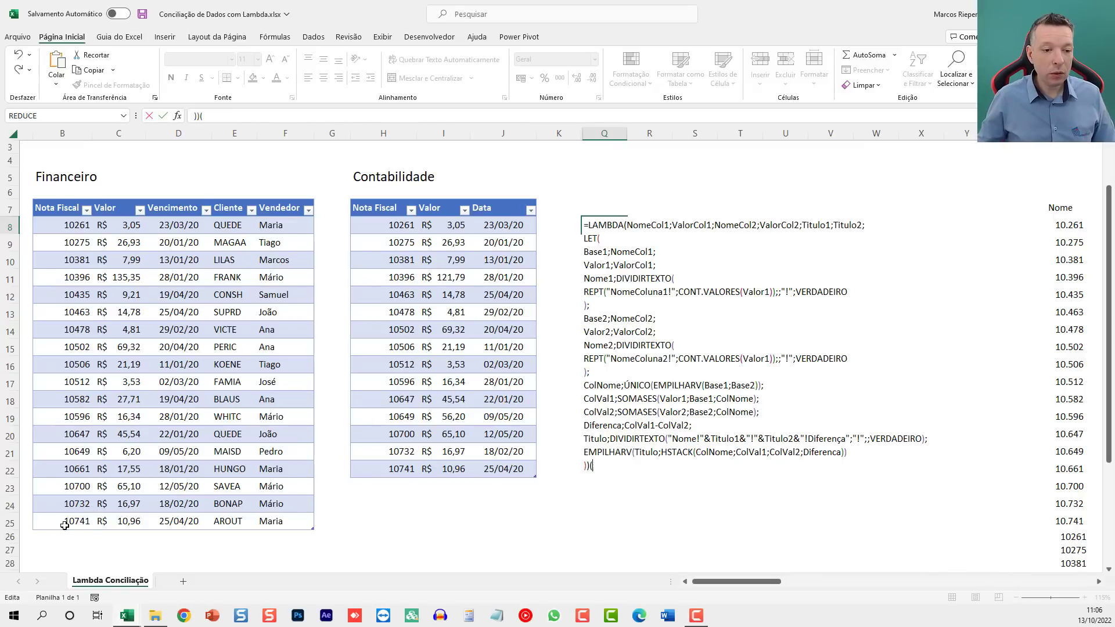
{"action": "type", "text": "("}
{"action": "left_click_drag", "start_coordinate": [63, 522], "coordinate": [81, 230]}
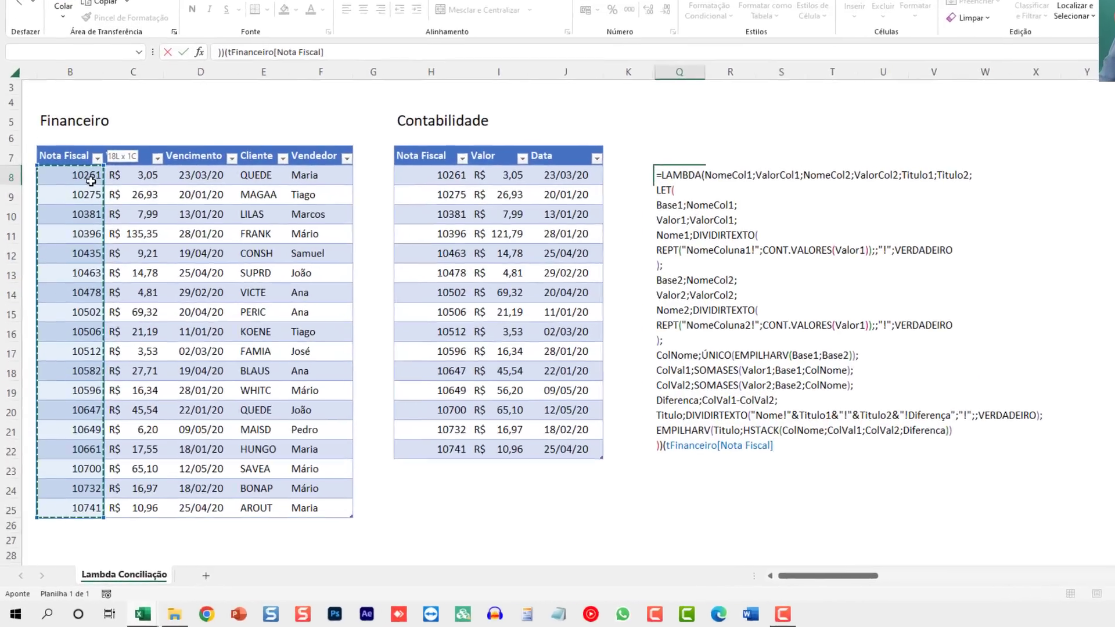
{"action": "left_click_drag", "start_coordinate": [91, 181], "coordinate": [88, 180]}
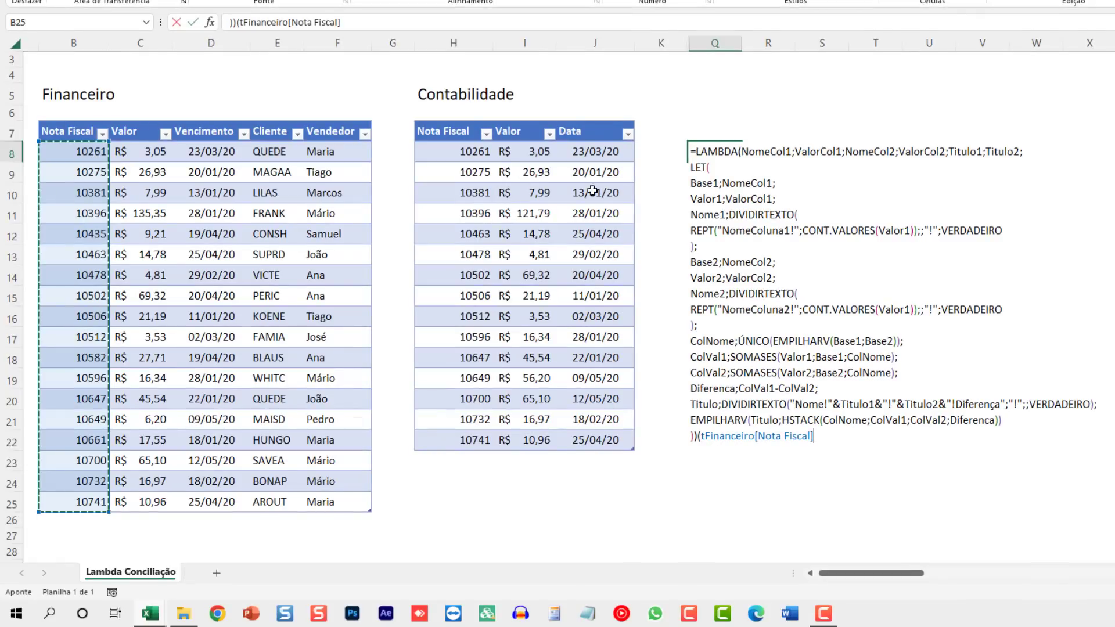
{"action": "type", "text": ";"}
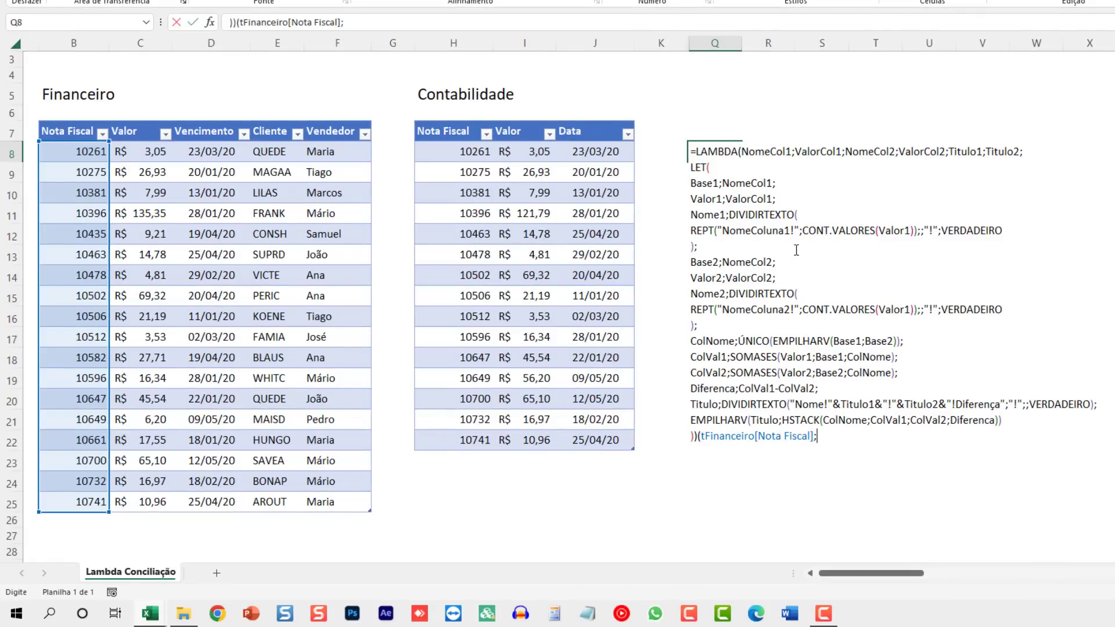
{"action": "left_click_drag", "start_coordinate": [155, 502], "coordinate": [158, 161]}
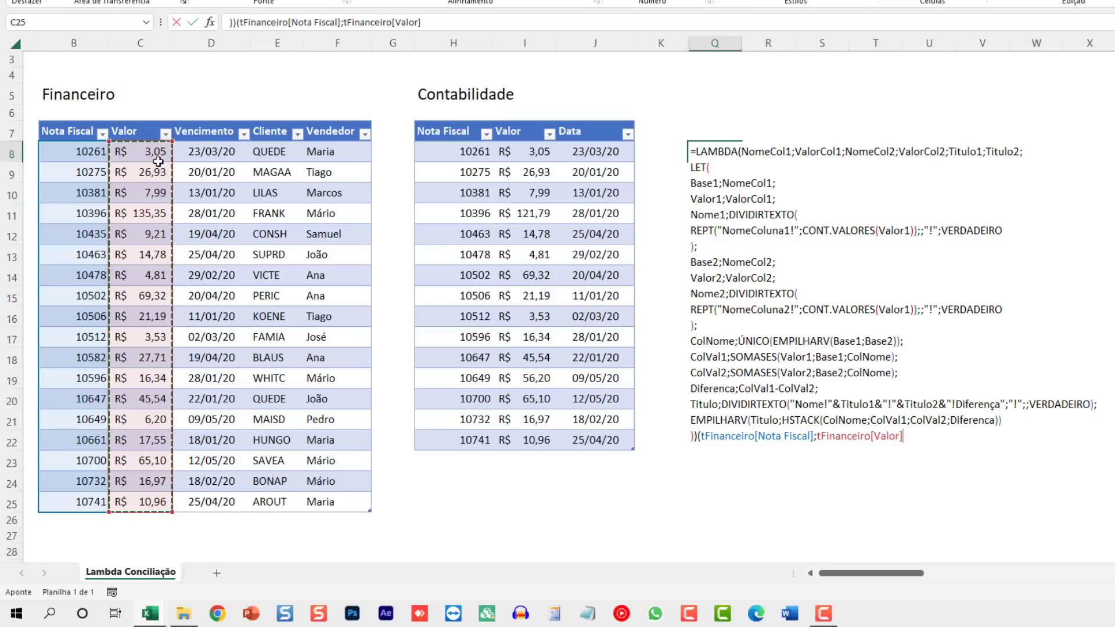
{"action": "type", "text": ";"}
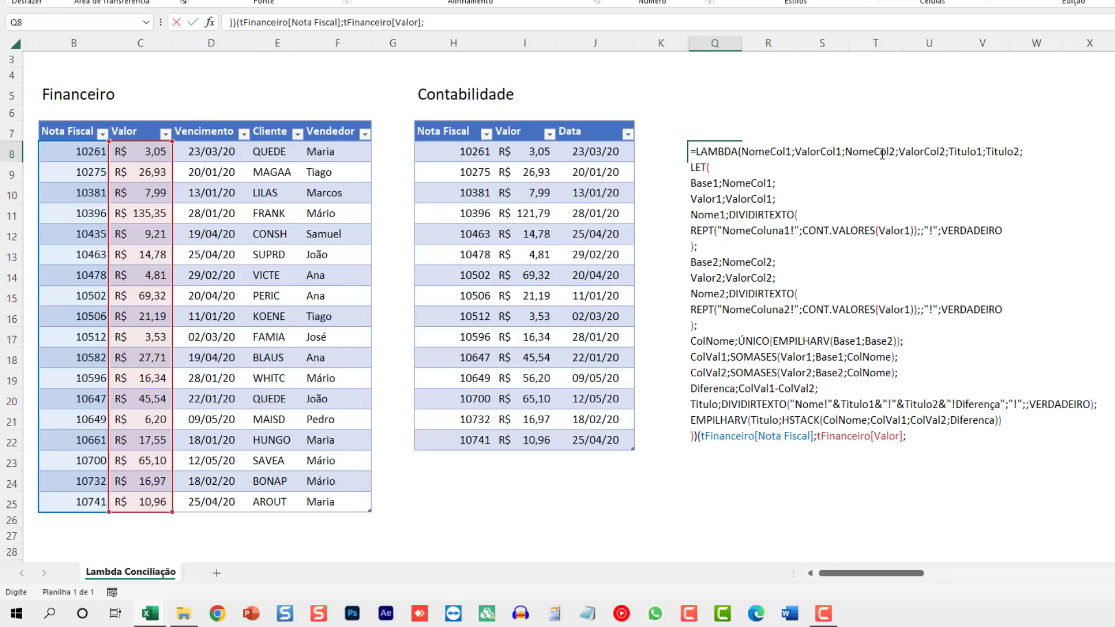
- Add tContabilidade[Nota Fiscal] and tContabilidade[Valor] as the third and fourth arguments of the LAMBDA call
{"action": "left_click_drag", "start_coordinate": [468, 441], "coordinate": [474, 161]}
{"action": "type", "text": ";"}
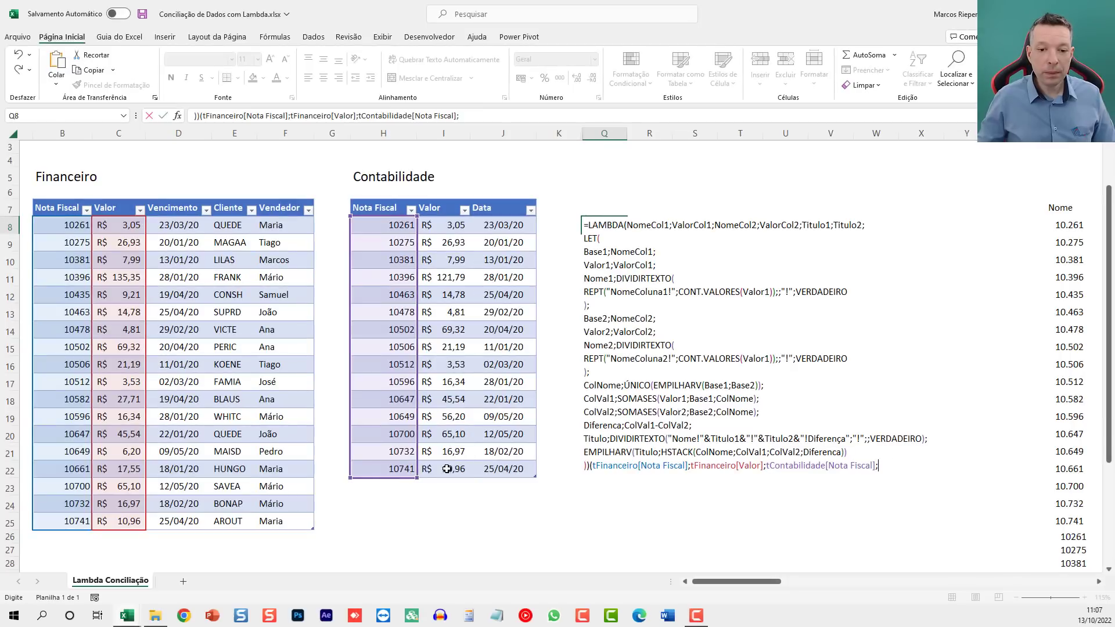
{"action": "left_click_drag", "start_coordinate": [526, 442], "coordinate": [524, 155]}
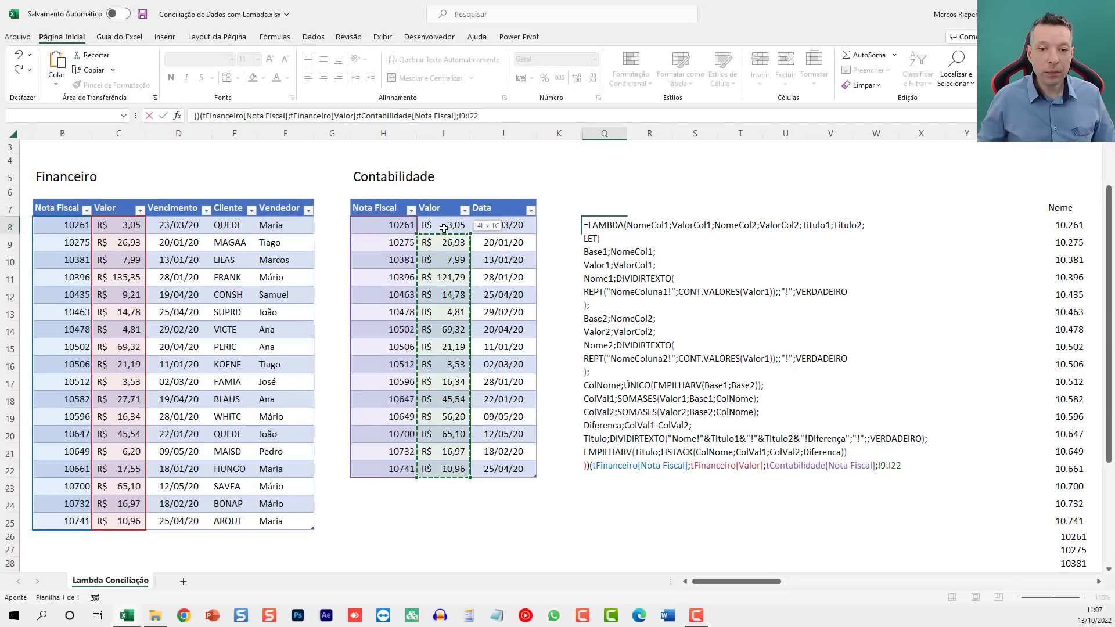
{"action": "left_click_drag", "start_coordinate": [443, 227], "coordinate": [443, 226]}
{"action": "type", "text": ";"}
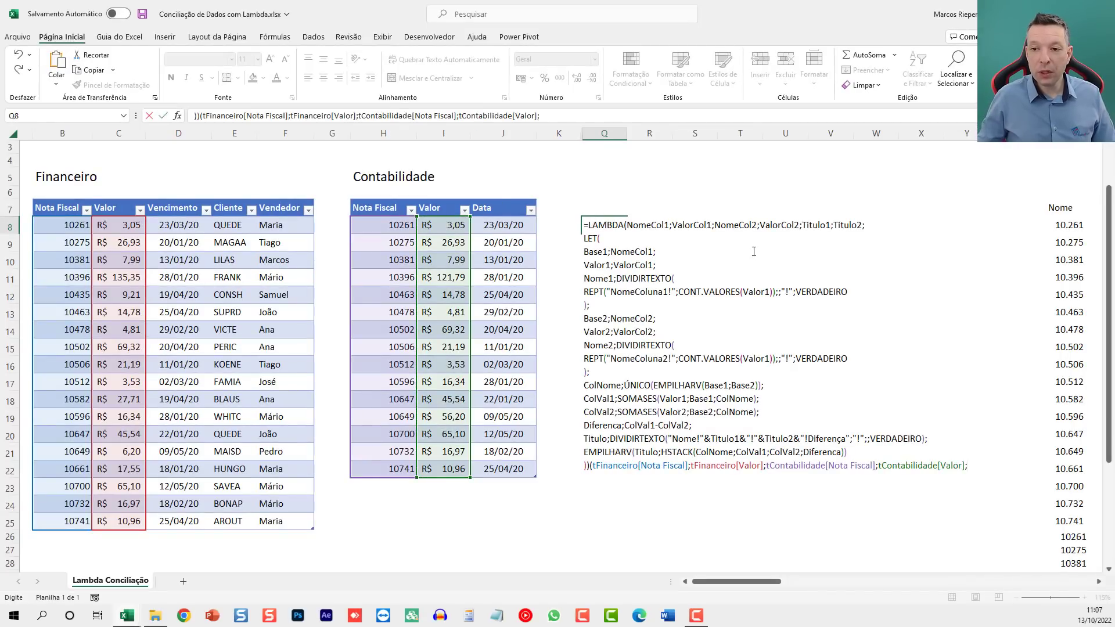
- Pass the title cells B5 and H5 as the last two arguments and enter the LAMBDA formula in Q8
{"action": "left_click", "coordinate": [52, 179]}
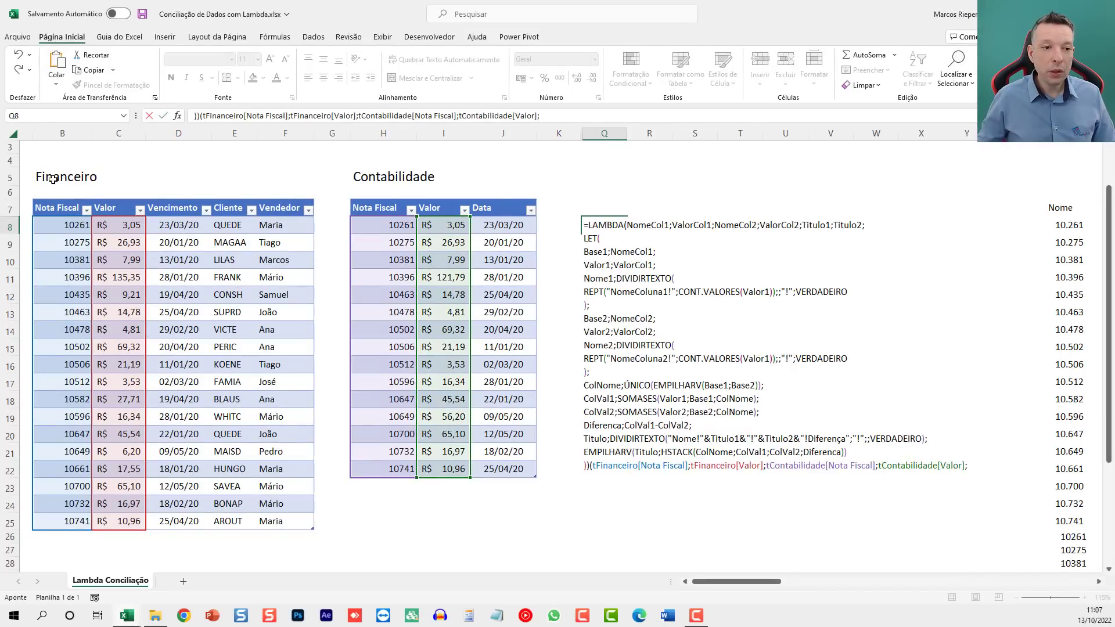
{"action": "type", "text": ";"}
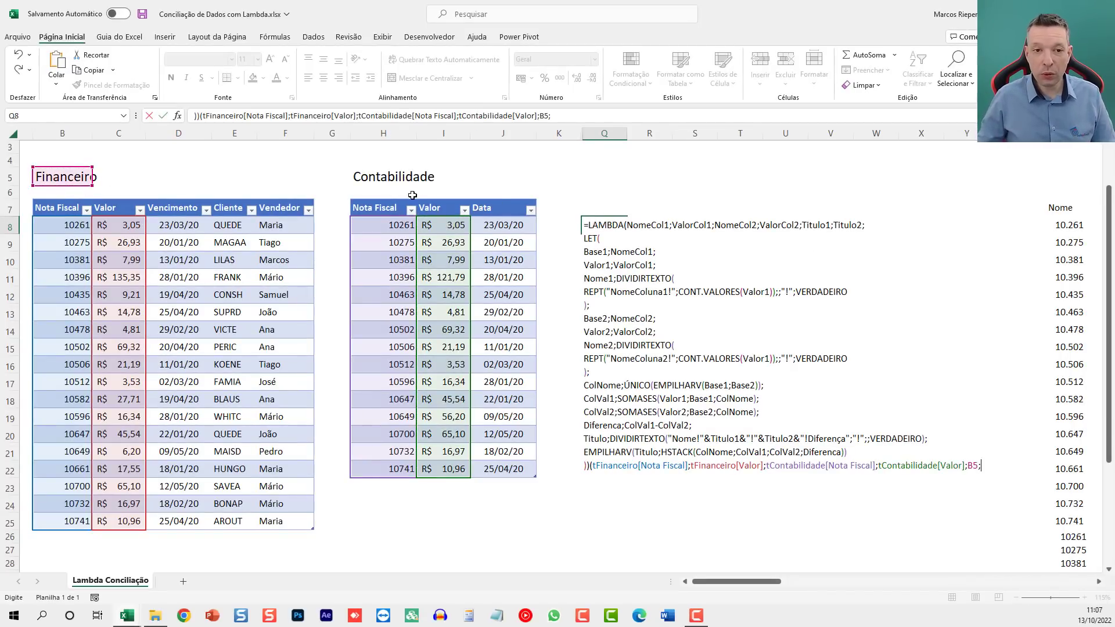
{"action": "left_click", "coordinate": [390, 187]}
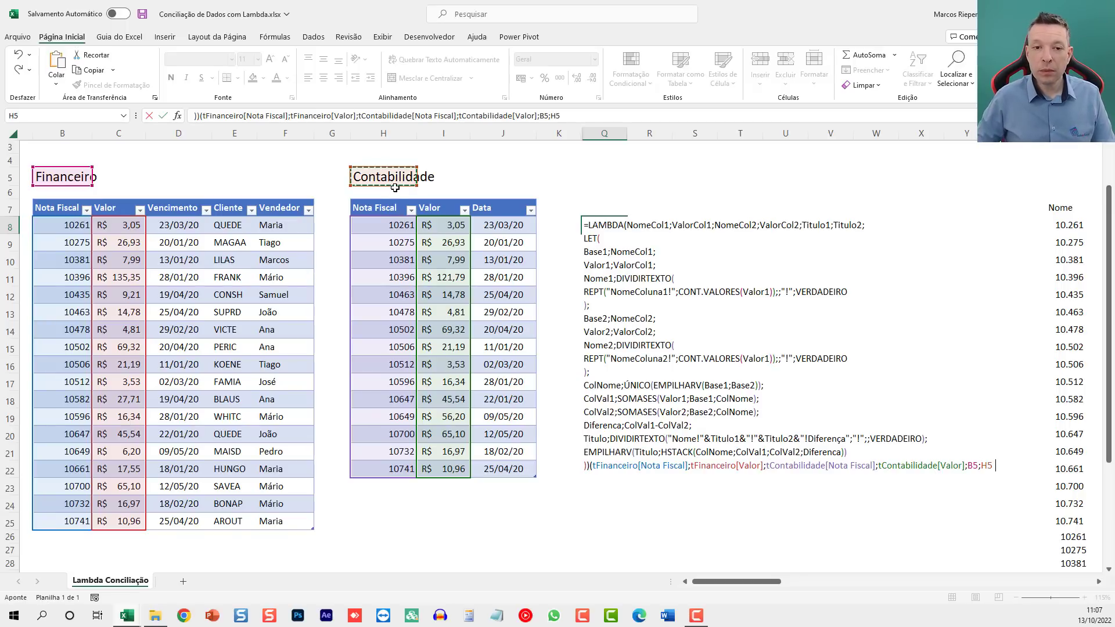
{"action": "key", "text": "ctrl+Return"}
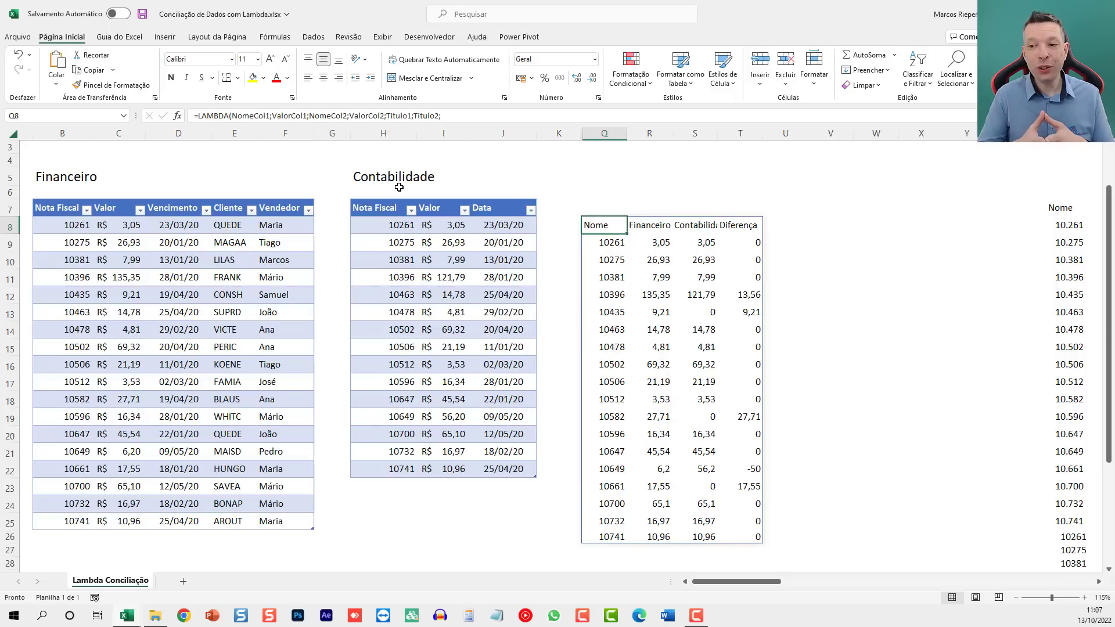
{"action": "left_click_drag", "start_coordinate": [559, 133], "coordinate": [595, 131]}
{"action": "right_click", "coordinate": [596, 131]}
{"action": "left_click", "coordinate": [664, 348]}
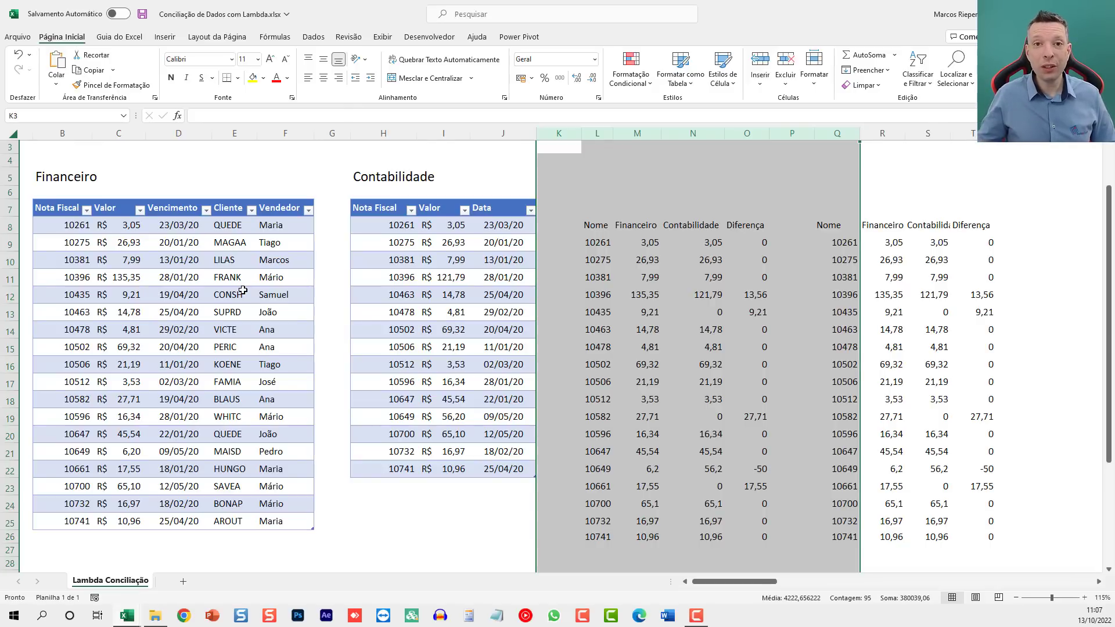
{"action": "key", "text": "ctrl+z"}
- Copy the LAMBDA definition from the formula in Q8, without its call arguments, and leave the cell unchanged
{"action": "left_click", "coordinate": [598, 227]}
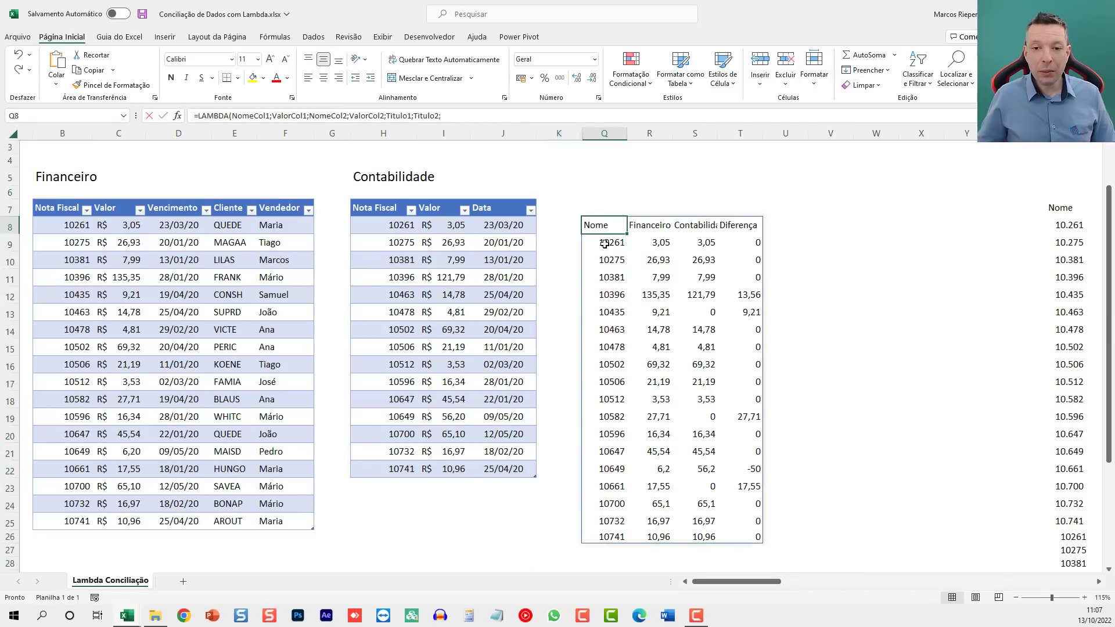
{"action": "key", "text": "F2"}
{"action": "left_click_drag", "start_coordinate": [590, 468], "coordinate": [573, 190]}
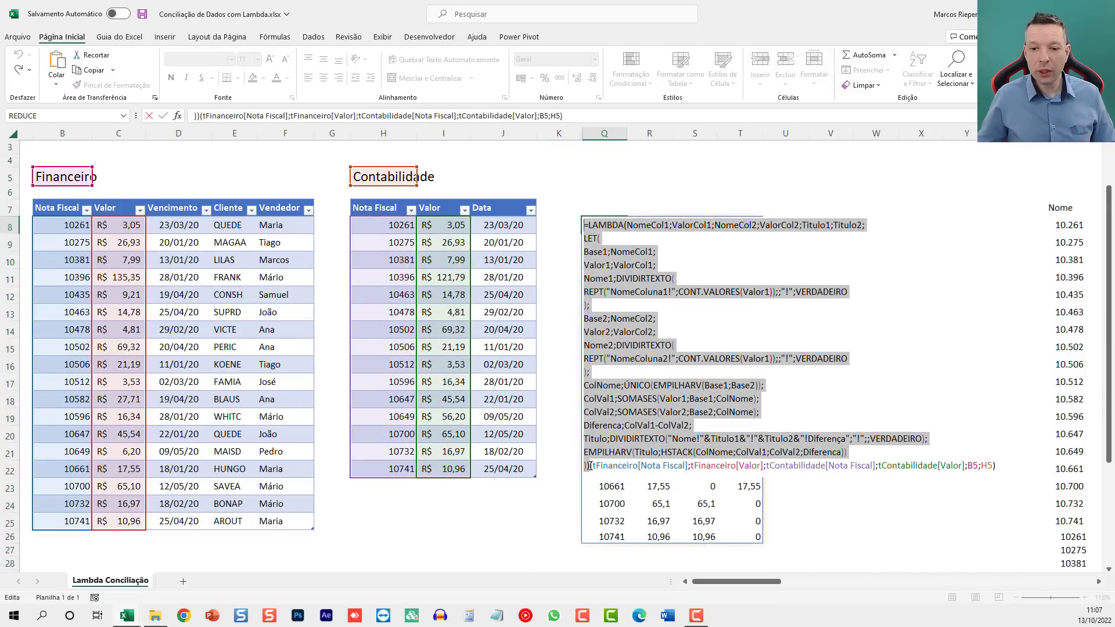
{"action": "key", "text": "Escape"}
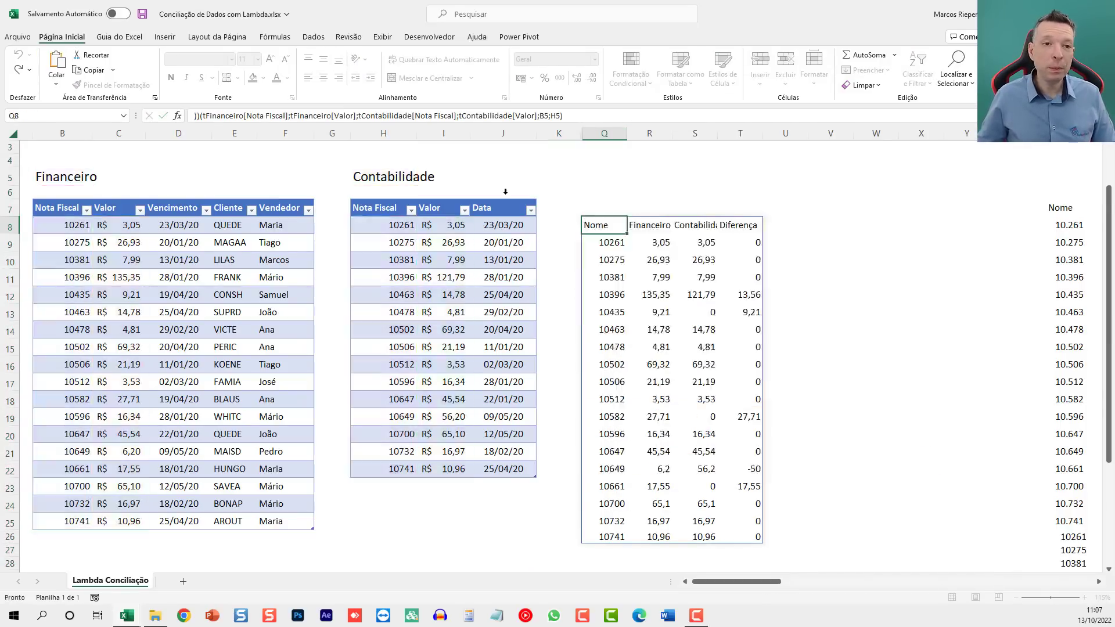
- Create a new workbook-scoped defined name called fConciliar, enlarging the definition dialog
{"action": "left_click", "coordinate": [275, 37]}
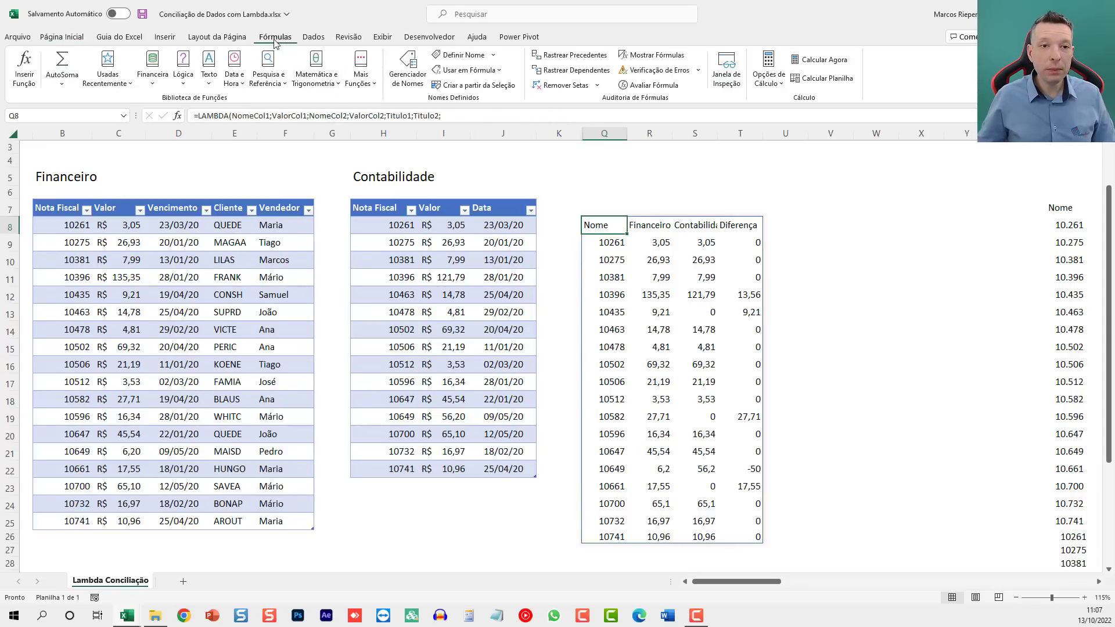
{"action": "left_click", "coordinate": [407, 69]}
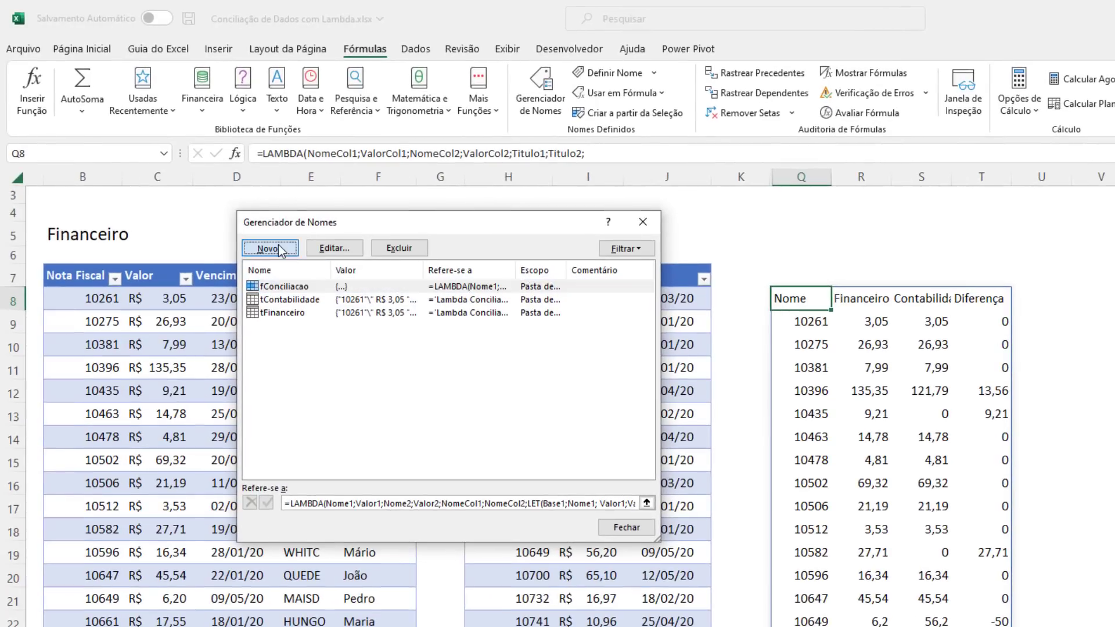
{"action": "left_click", "coordinate": [209, 187]}
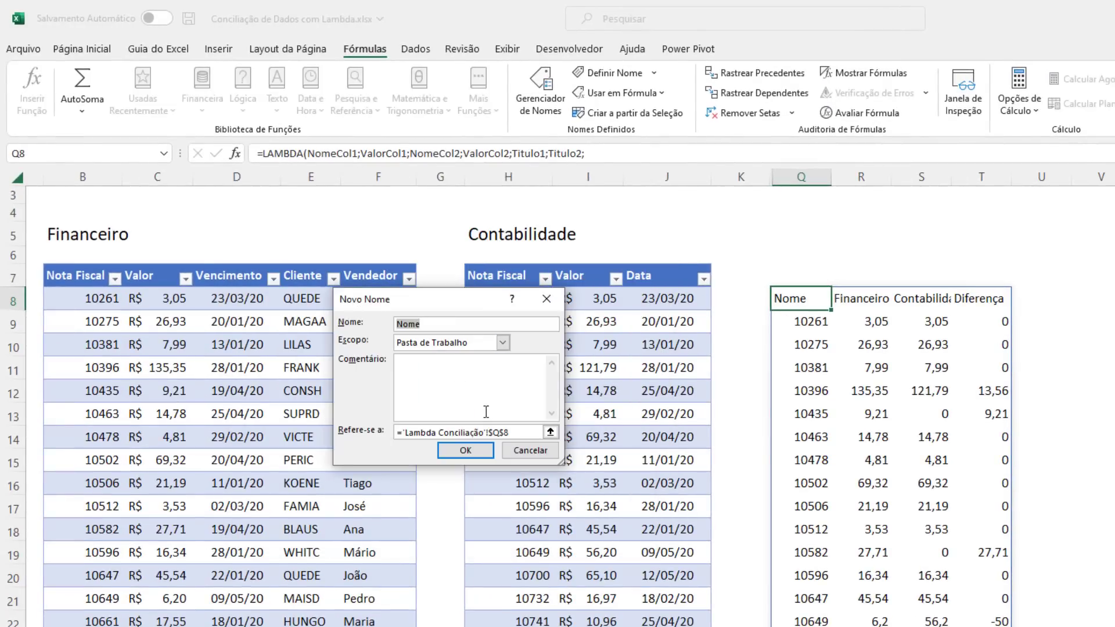
{"action": "type", "text": "Conciliar"}
{"action": "left_click_drag", "start_coordinate": [560, 462], "coordinate": [764, 567]}
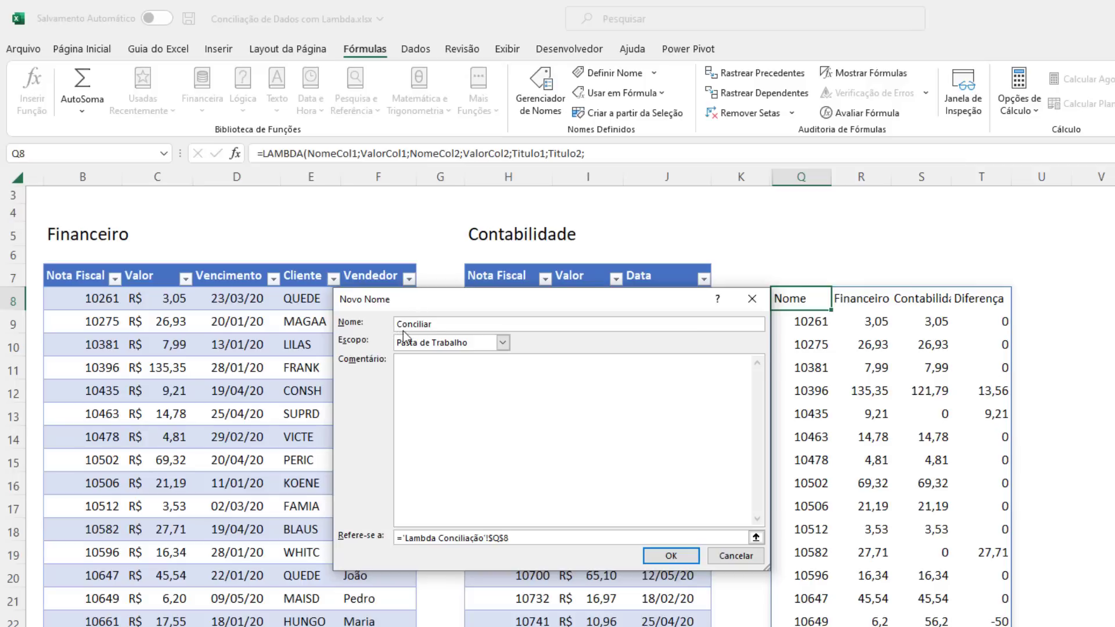
{"action": "key", "text": "shift+Home"}
{"action": "type", "text": "fConicil"}
{"action": "key", "text": "BackSpace"}
{"action": "key", "text": "BackSpace"}
{"action": "key", "text": "BackSpace"}
{"action": "key", "text": "BackSpace"}
{"action": "type", "text": "ciliar"}
- Replace the fConciliar name's cell reference with the copied LAMBDA definition, save it and close the name manager
{"action": "left_click_drag", "start_coordinate": [536, 538], "coordinate": [385, 540]}
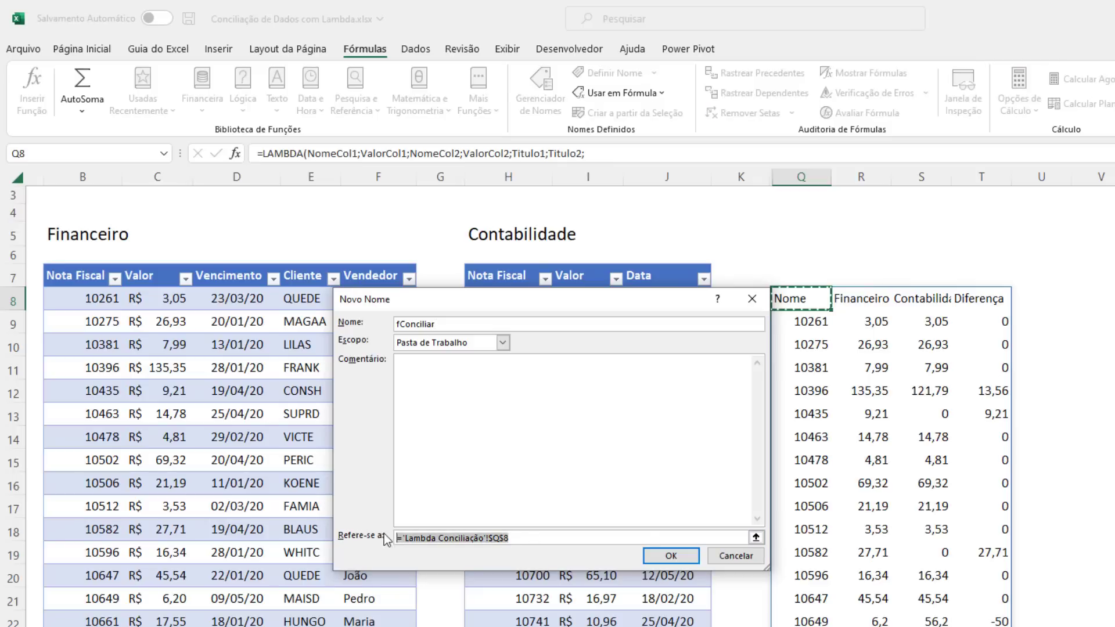
{"action": "key", "text": "ctrl+v"}
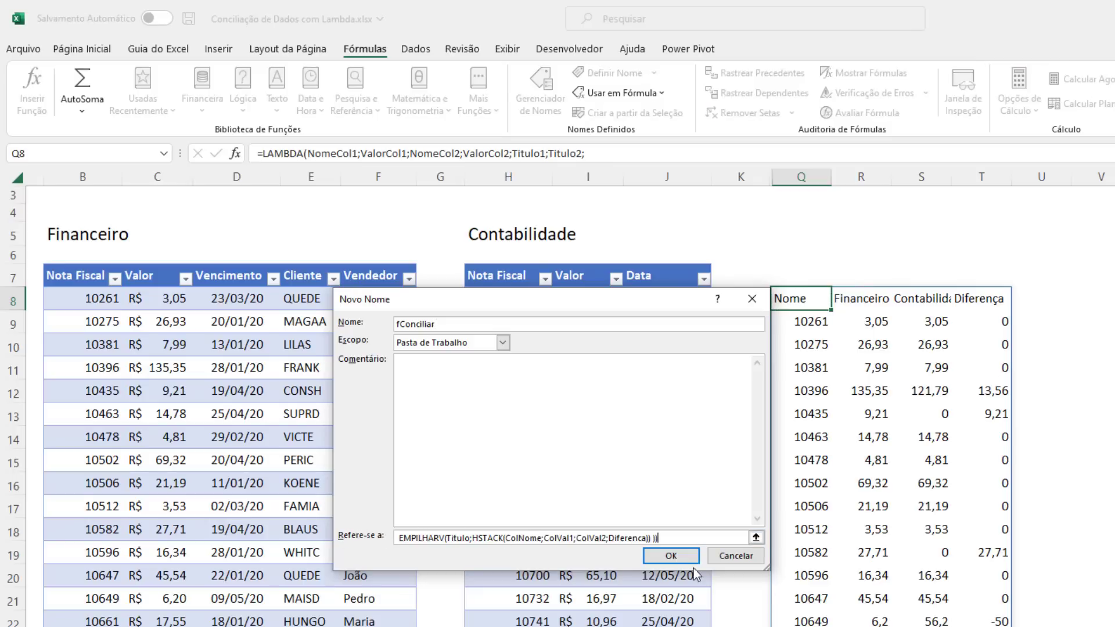
{"action": "left_click", "coordinate": [670, 556]}
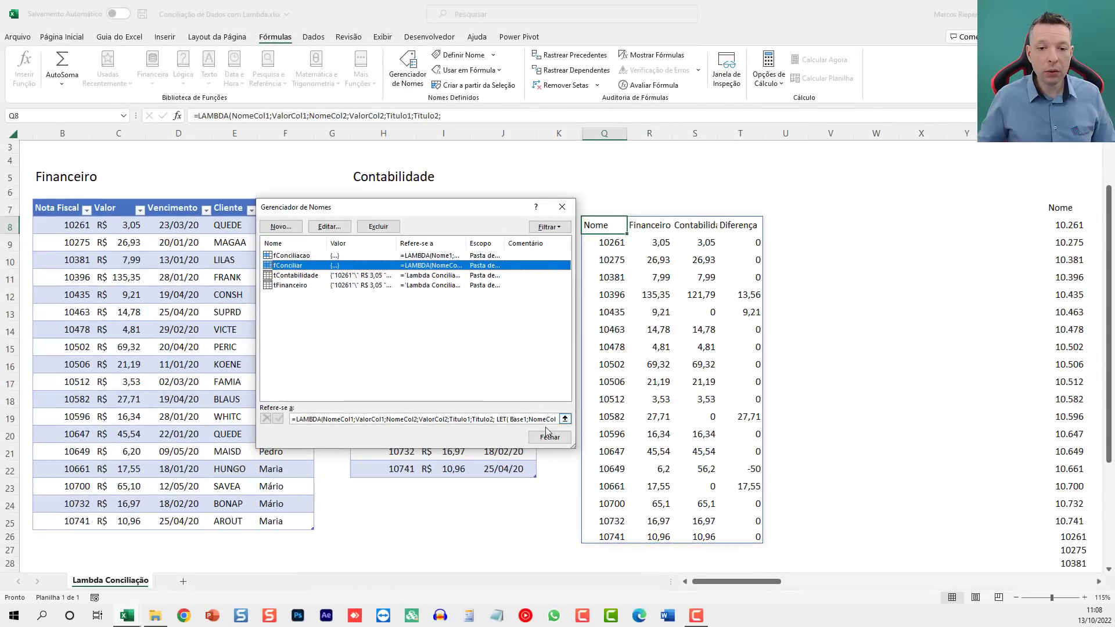
{"action": "left_click", "coordinate": [546, 434]}
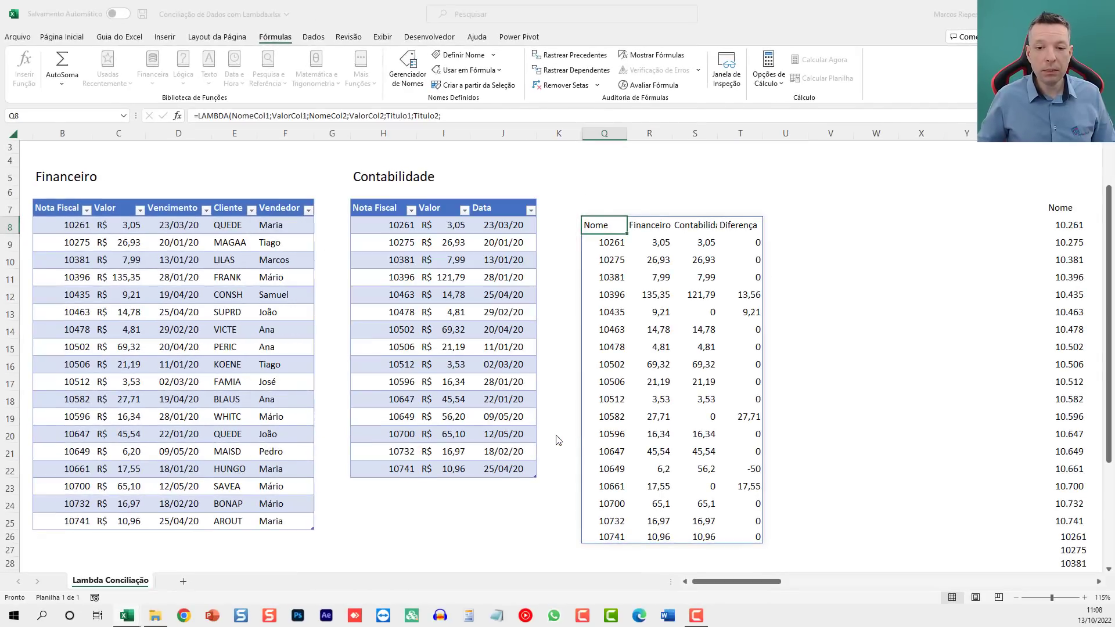
- Hide columns Q through T, which hold the earlier LAMBDA reconciliation result
{"action": "left_click", "coordinate": [806, 225]}
{"action": "key", "text": "Left"}
{"action": "key", "text": "Left"}
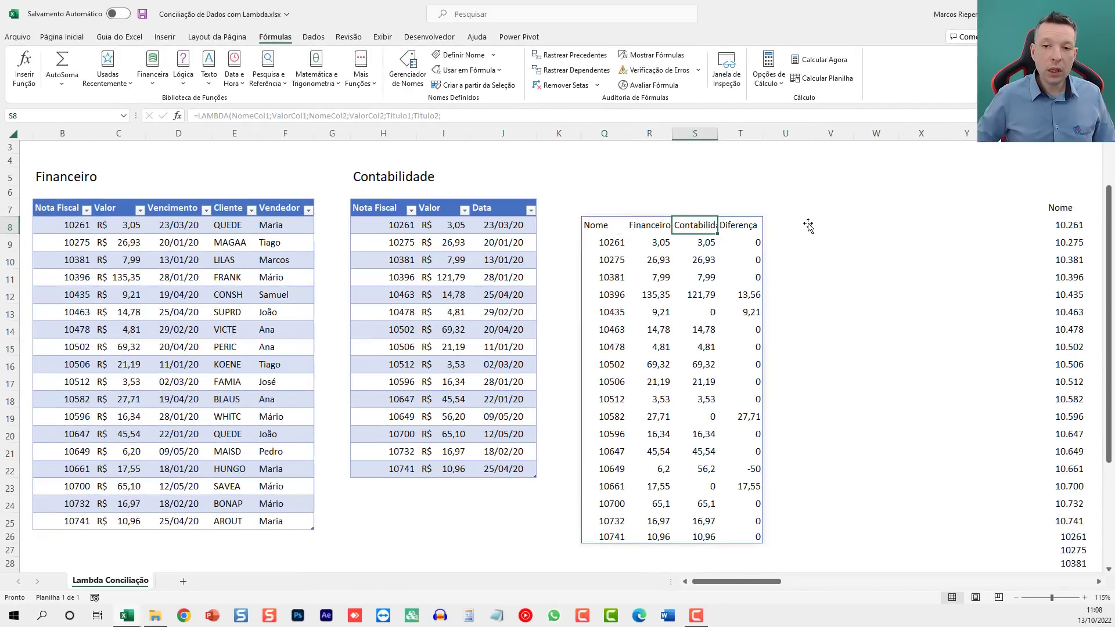
{"action": "left_click_drag", "start_coordinate": [604, 133], "coordinate": [748, 128]}
{"action": "right_click", "coordinate": [748, 128]}
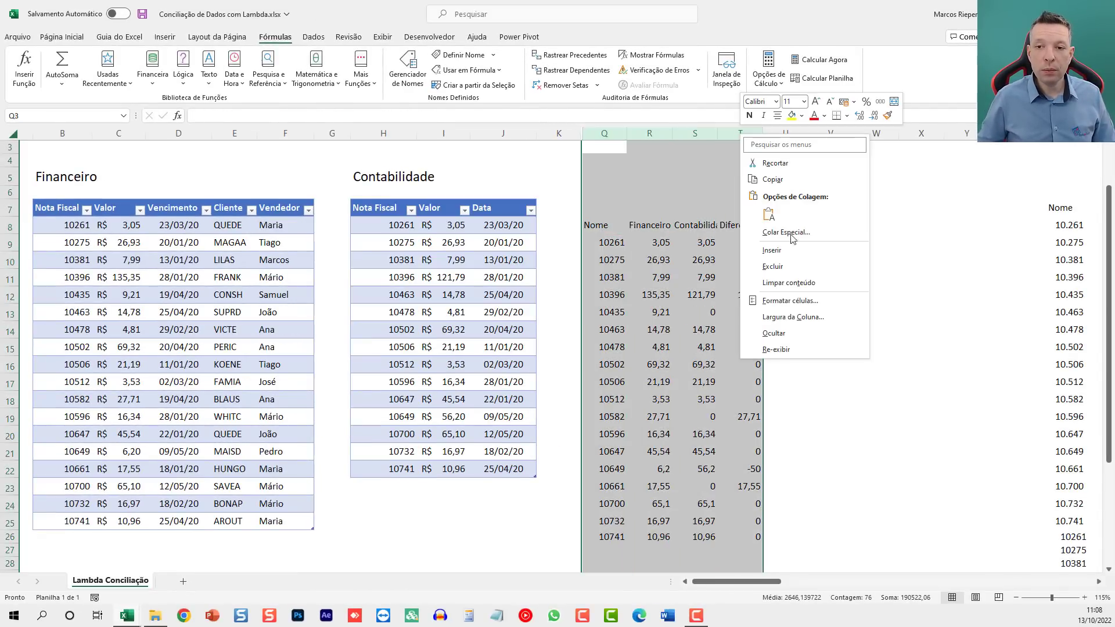
{"action": "left_click", "coordinate": [787, 334]}
- Start an fConciliar formula in U7 with the Financeiro table's Nota Fiscal and Valor columns as the first two arguments
{"action": "left_click", "coordinate": [610, 209]}
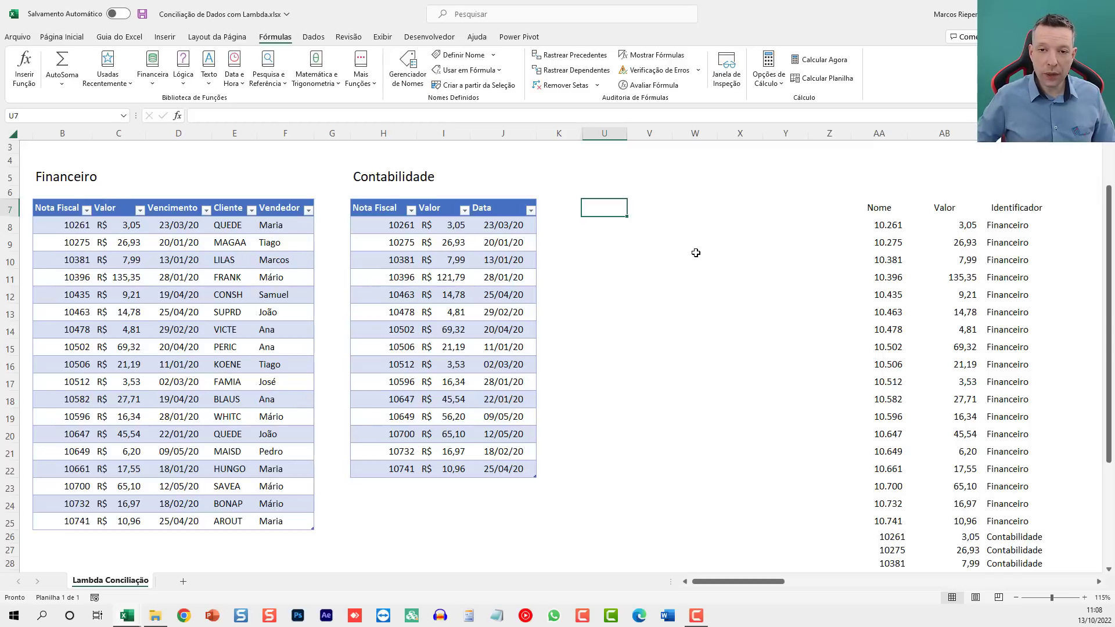
{"action": "type", "text": "=fcon"}
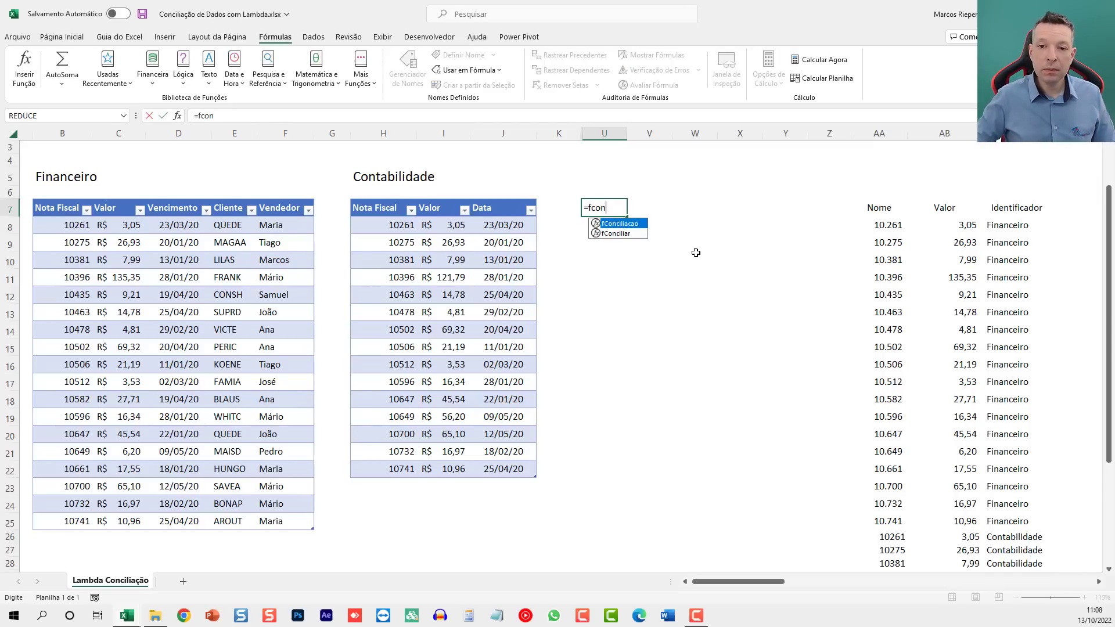
{"action": "key", "text": "Down"}
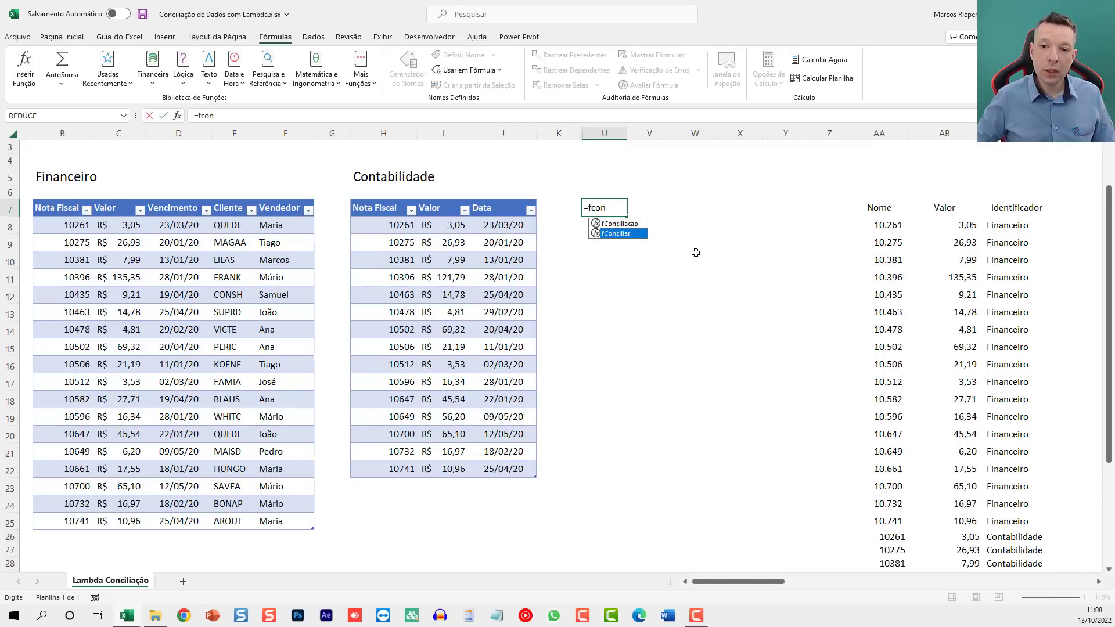
{"action": "key", "text": "Tab"}
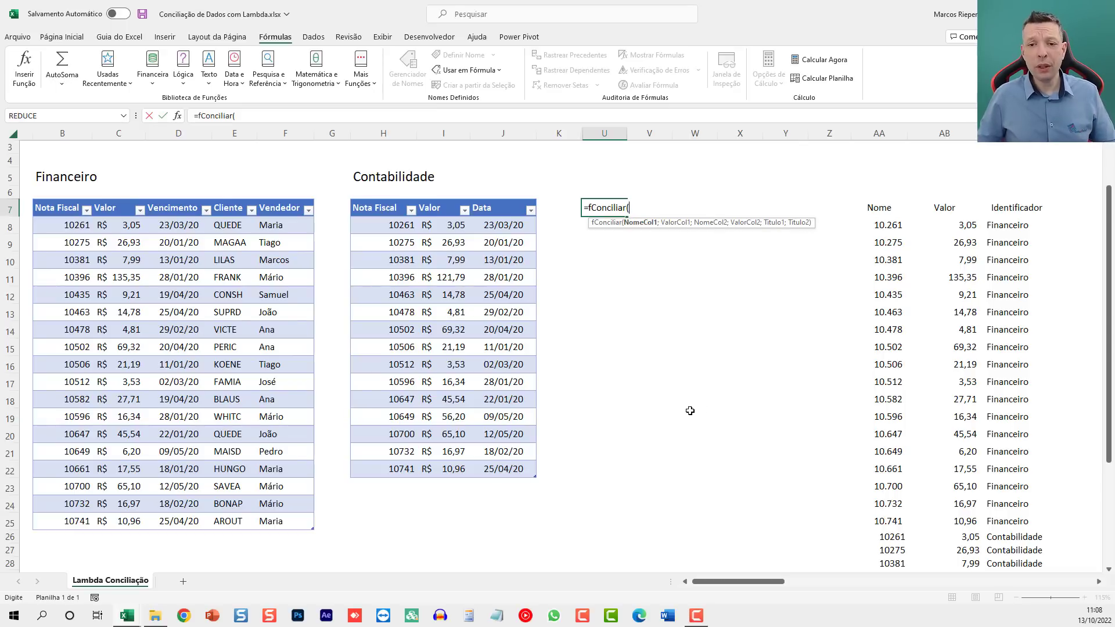
{"action": "left_click_drag", "start_coordinate": [78, 520], "coordinate": [76, 223]}
{"action": "type", "text": ";"}
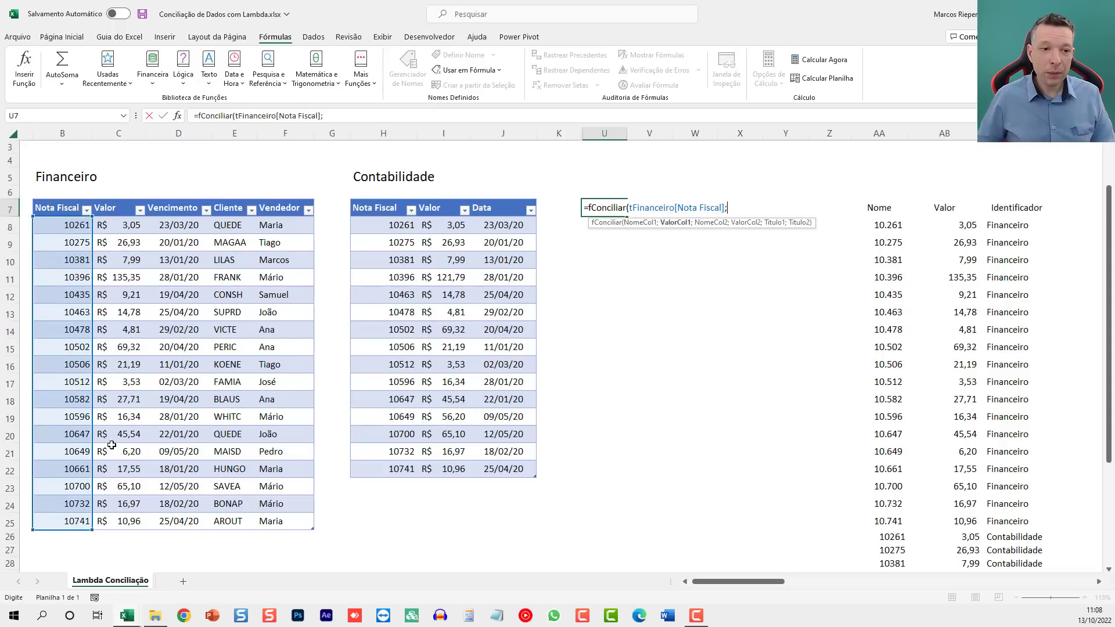
{"action": "left_click_drag", "start_coordinate": [123, 522], "coordinate": [112, 230]}
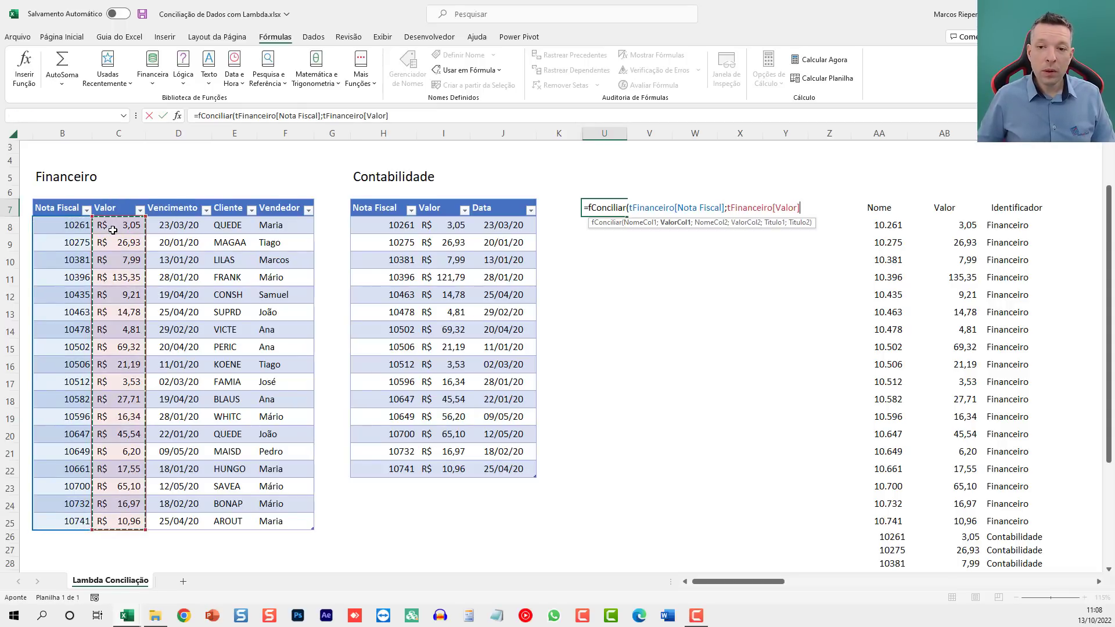
{"action": "type", "text": ";"}
- Add the Contabilidade table's Nota Fiscal and Valor columns as the third and fourth fConciliar arguments
{"action": "left_click", "coordinate": [390, 472]}
{"action": "left_click_drag", "start_coordinate": [390, 472], "coordinate": [386, 225]}
{"action": "type", "text": ";"}
{"action": "left_click_drag", "start_coordinate": [455, 468], "coordinate": [487, 216]}
{"action": "type", "text": ";"}
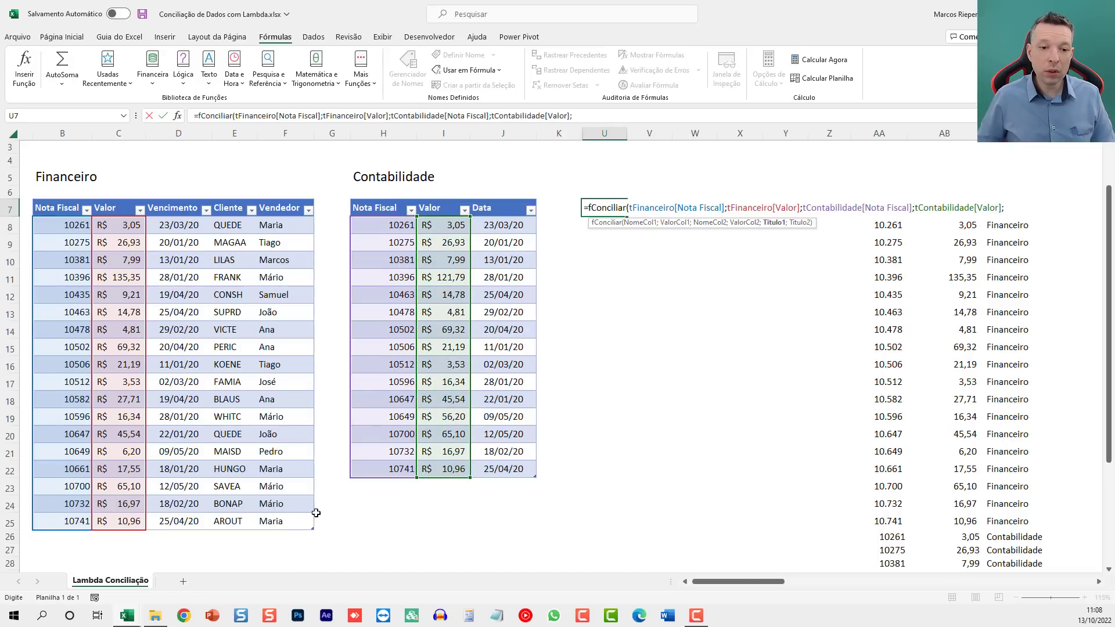
- Pass title cells B5 and H5 as Titulo1 and Titulo2 and enter the fConciliar formula in U7
{"action": "left_click", "coordinate": [85, 176]}
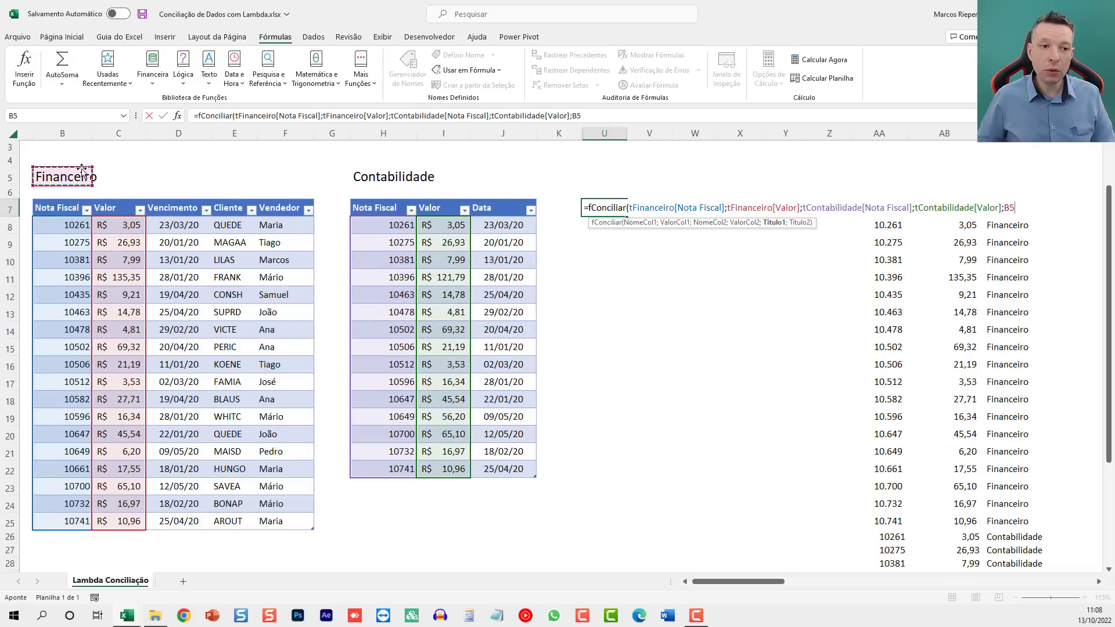
{"action": "type", "text": ";"}
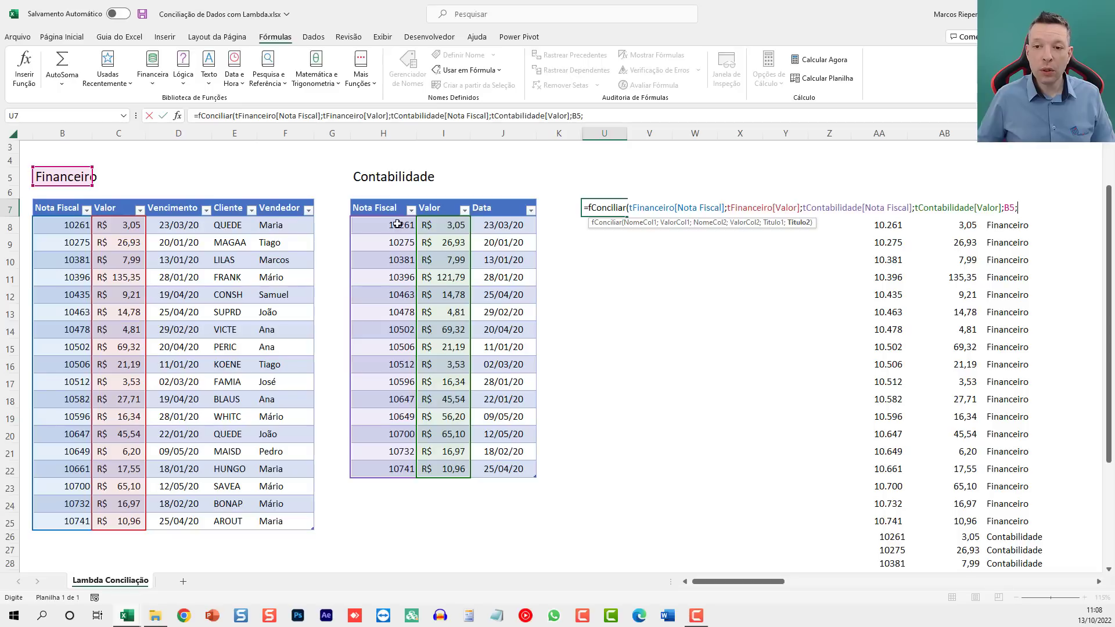
{"action": "left_click", "coordinate": [377, 177]}
{"action": "key", "text": "ctrl+Return"}
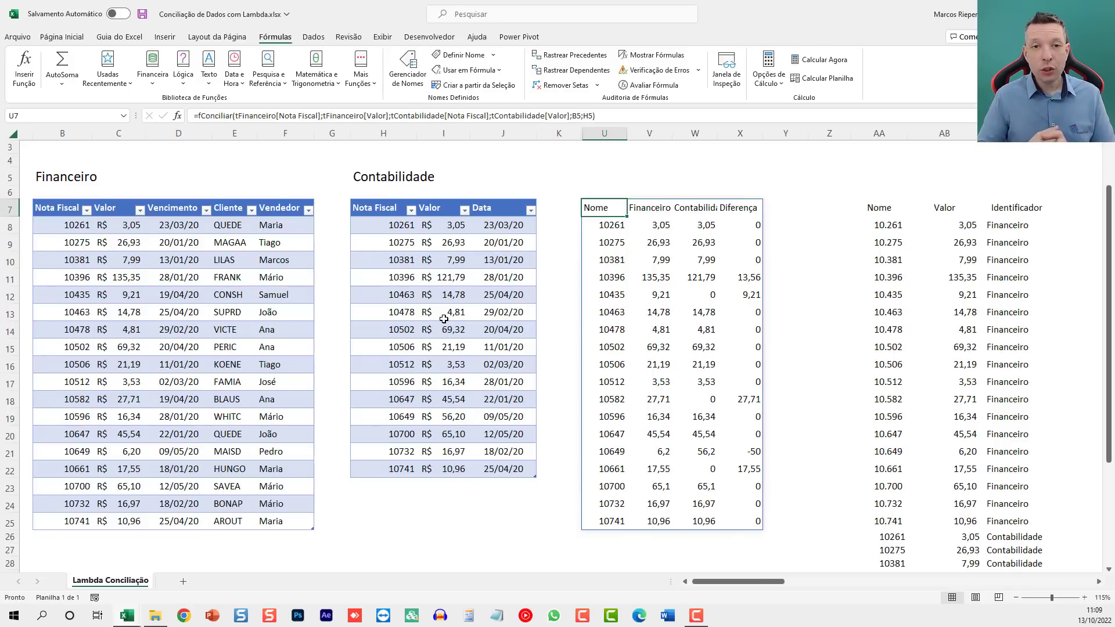
- Add a row below the Financeiro table with Nota Fiscal 10 and Valor 55
{"action": "left_click", "coordinate": [78, 541]}
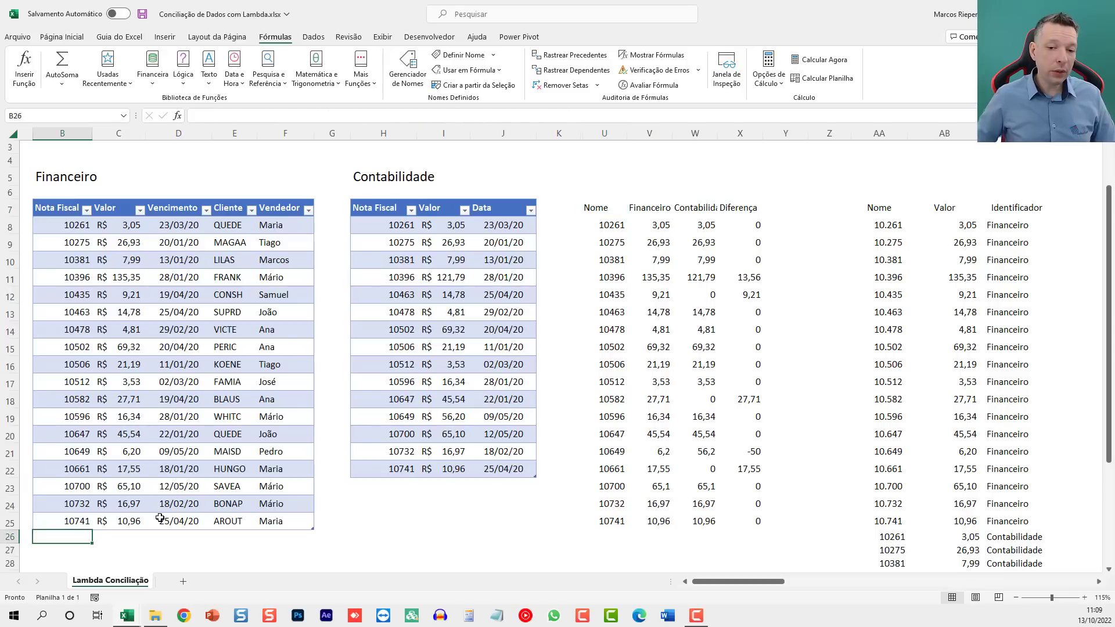
{"action": "type", "text": "10"}
{"action": "key", "text": "Return"}
{"action": "key", "text": "Up"}
{"action": "key", "text": "Right"}
{"action": "key", "text": "Right"}
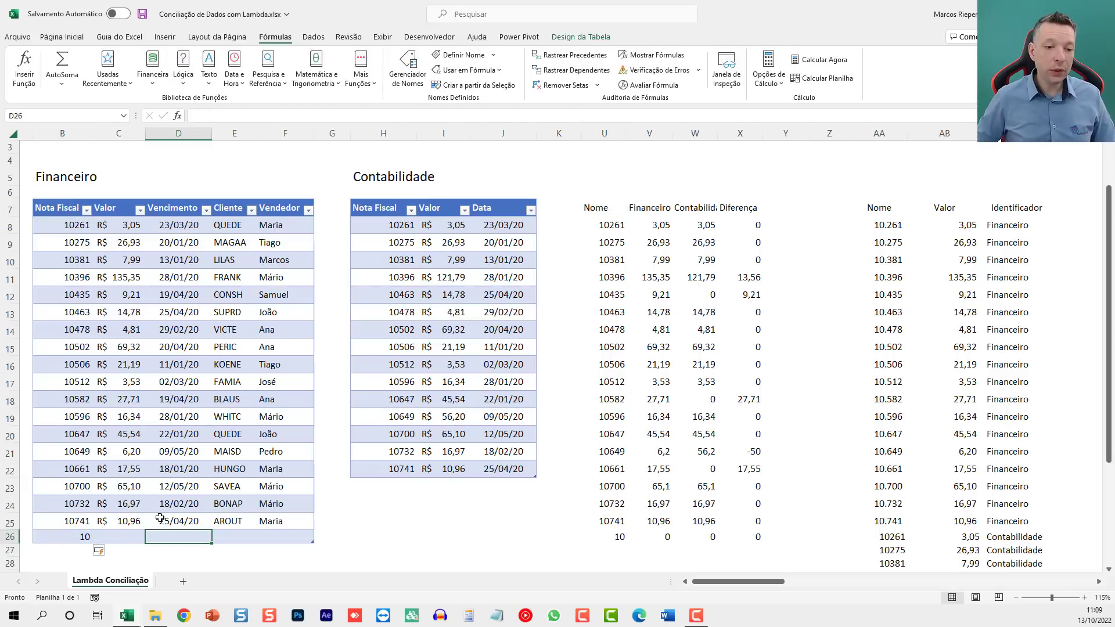
{"action": "key", "text": "Left"}
{"action": "type", "text": "50"}
{"action": "key", "text": "Return"}
{"action": "key", "text": "Up"}
{"action": "type", "text": "55"}
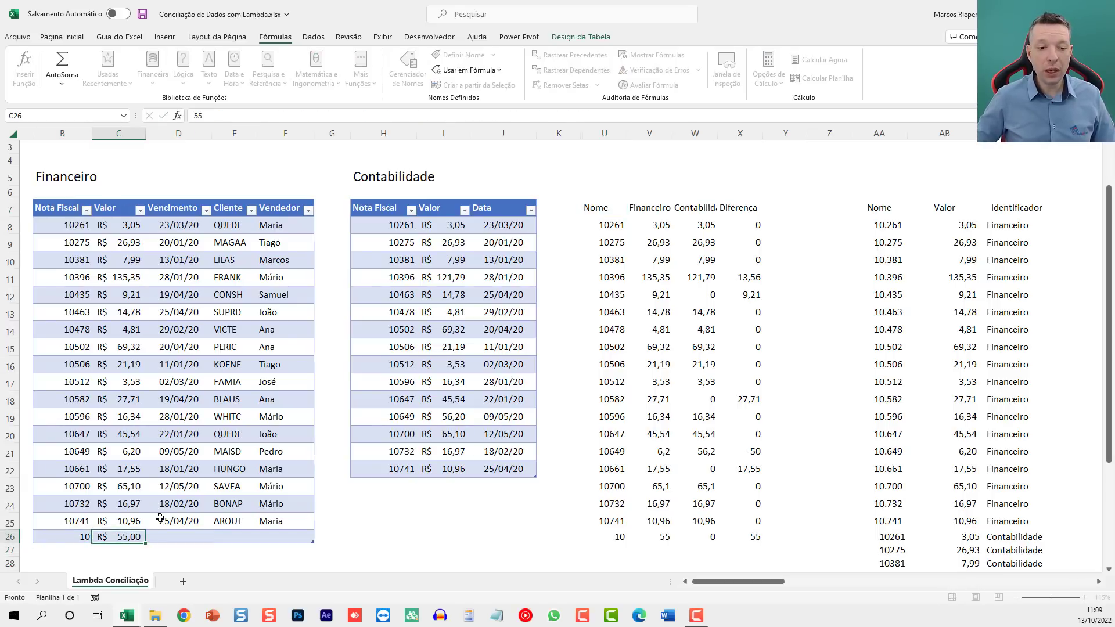
{"action": "key", "text": "Return"}
- Add a row below the Contabilidade table with Nota Fiscal 11 and Valor 155
{"action": "left_click", "coordinate": [388, 484]}
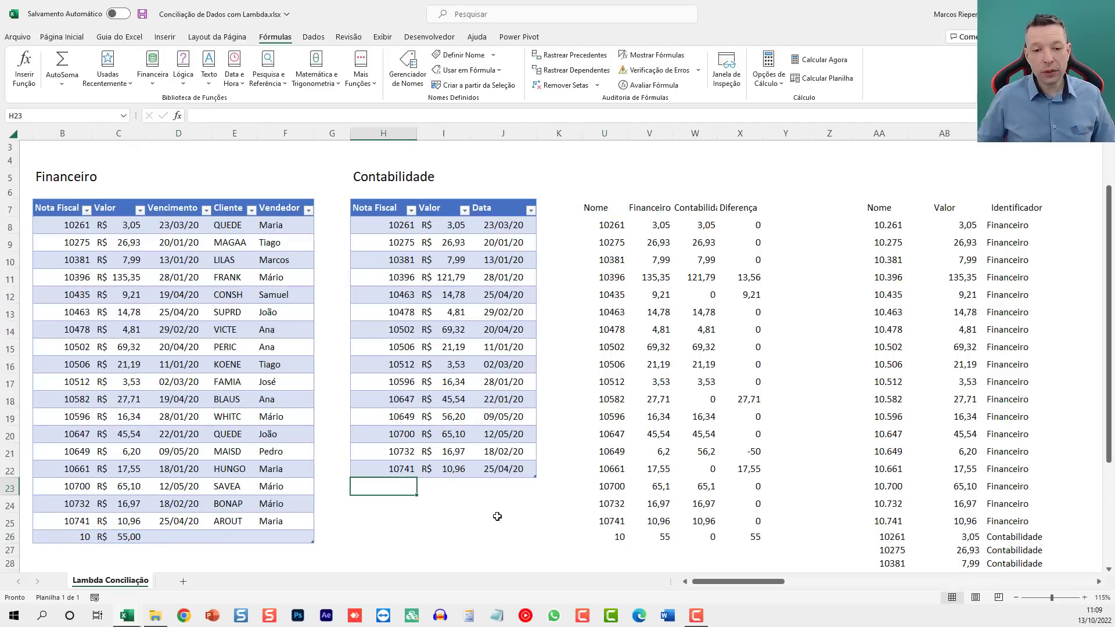
{"action": "type", "text": "11"}
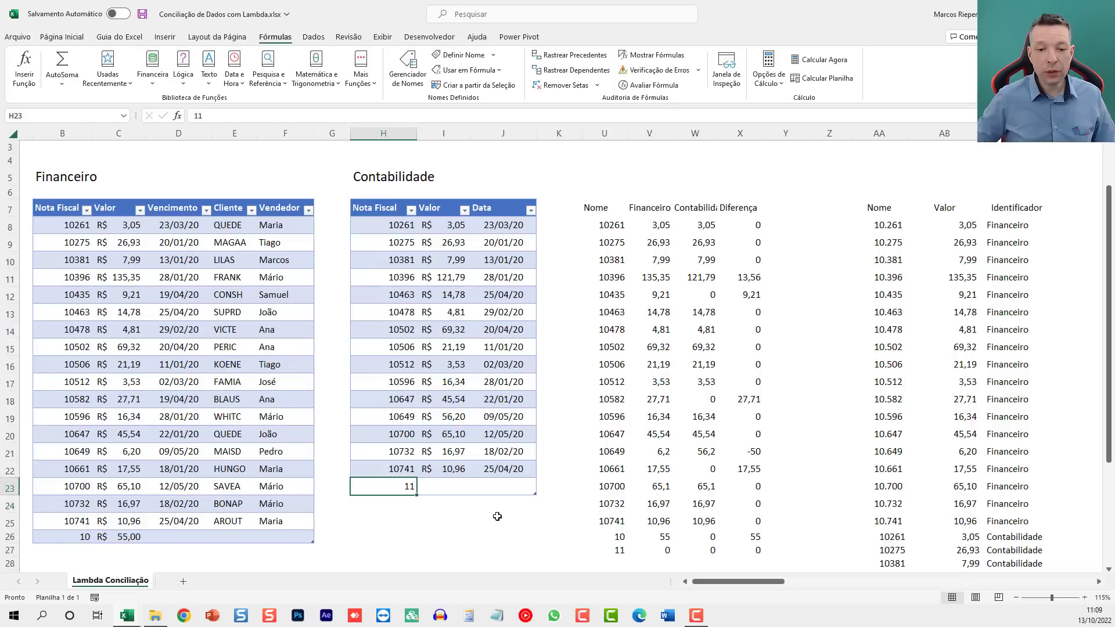
{"action": "key", "text": "Tab"}
{"action": "type", "text": "155"}
{"action": "key", "text": "Return"}
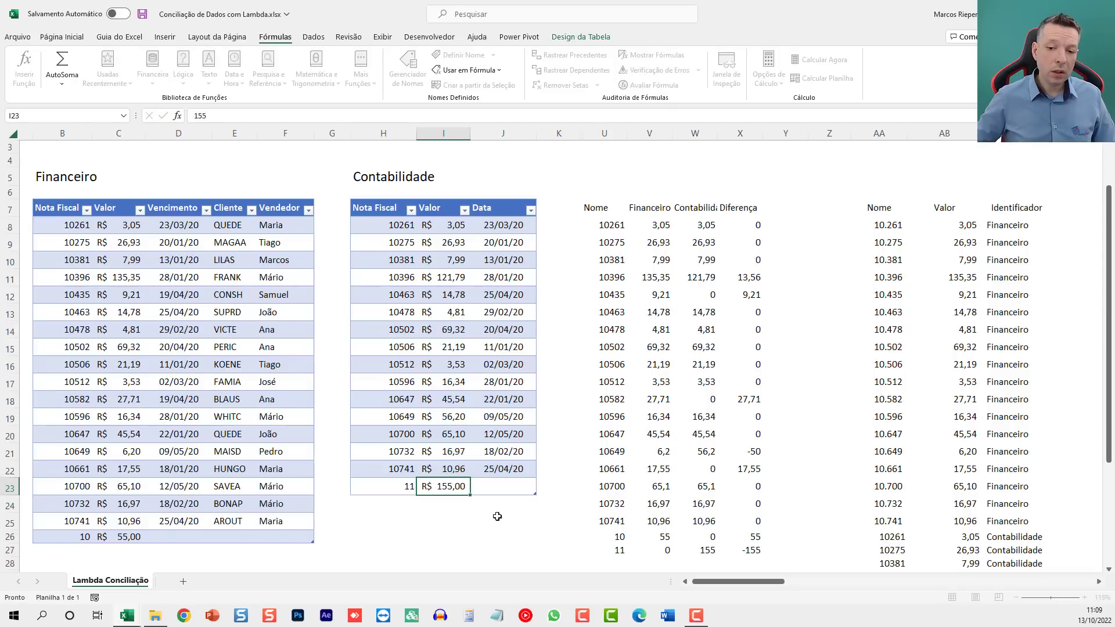